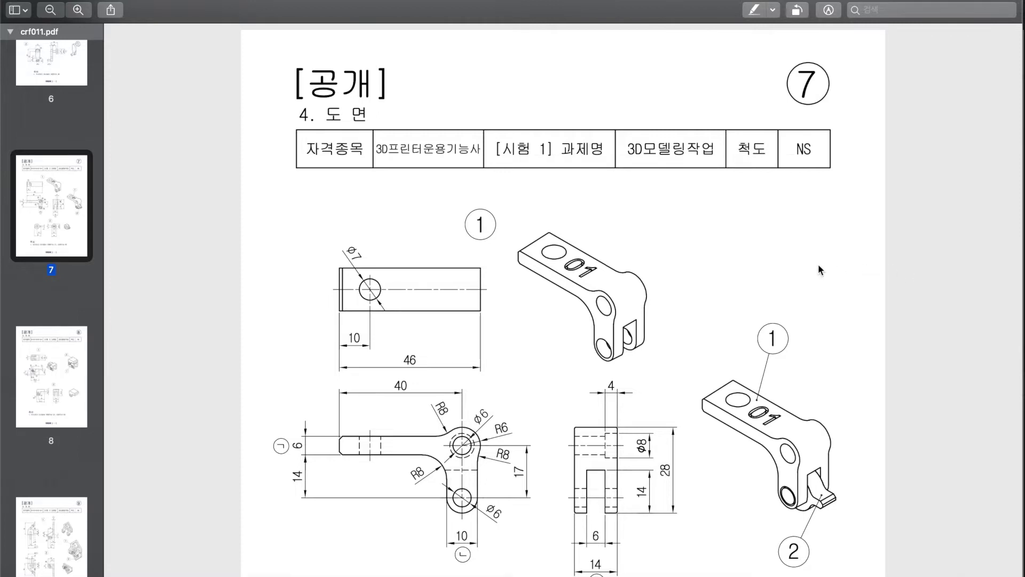
# - Enlarge and scroll through the part 1 bracket drawing in Preview
pyautogui.scroll(-5, 705, 330)
pyautogui.scroll(-1, 705, 330)
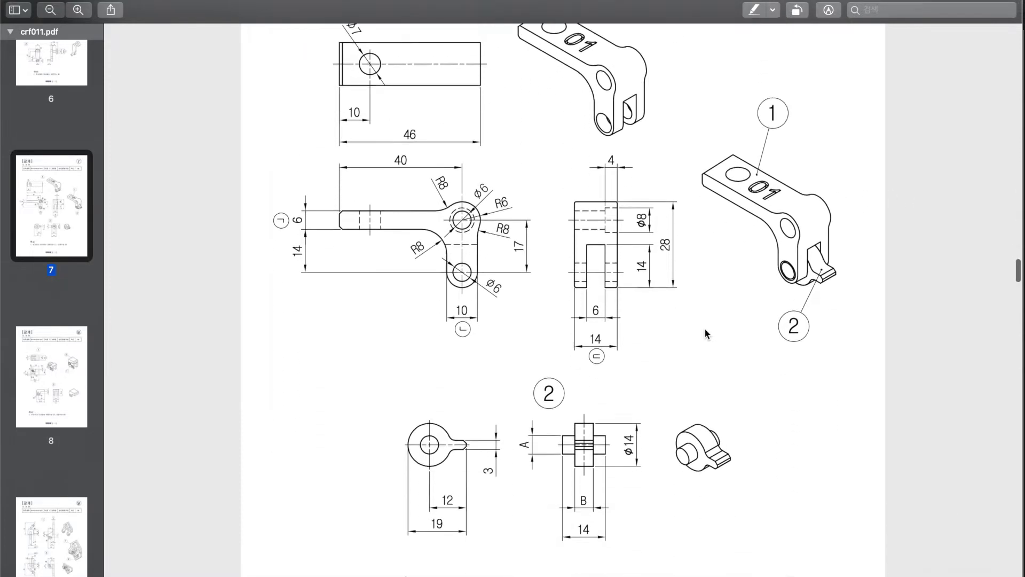
pyautogui.scroll(3, 705, 330)
pyautogui.scroll(1, 705, 330)
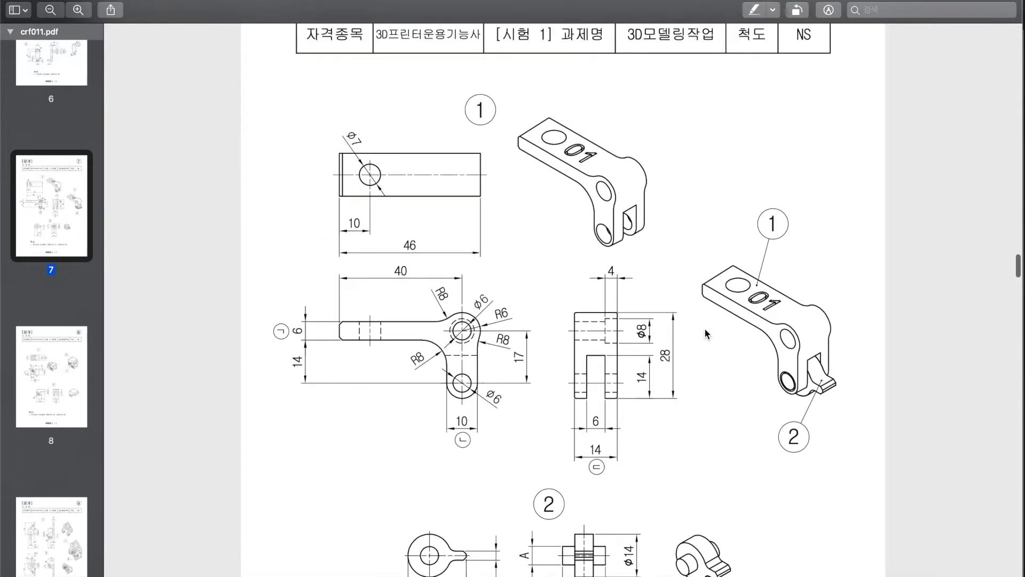
pyautogui.press('super+plus')
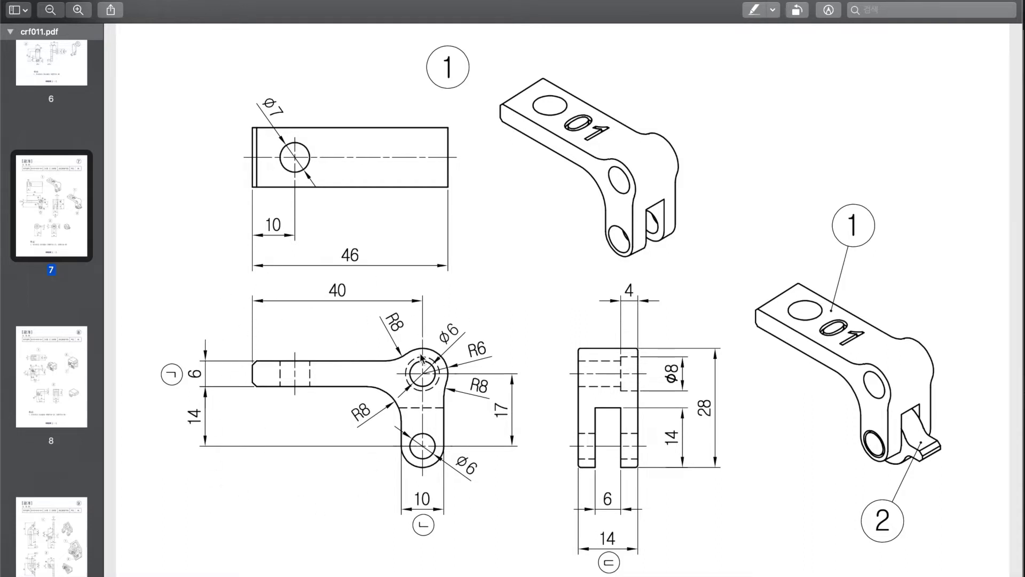
pyautogui.scroll(-3, 422, 358)
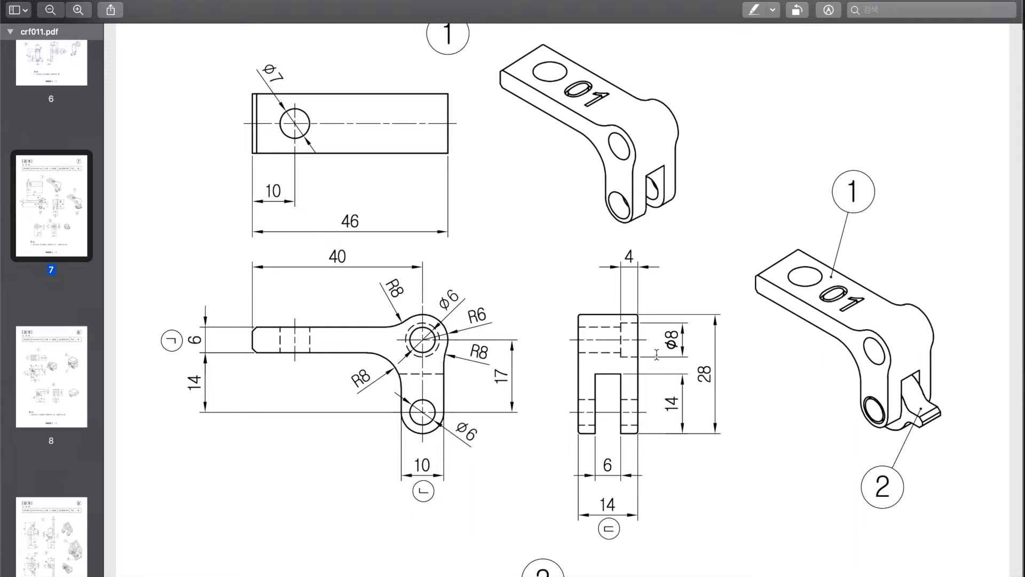
pyautogui.scroll(-6, 571, 410)
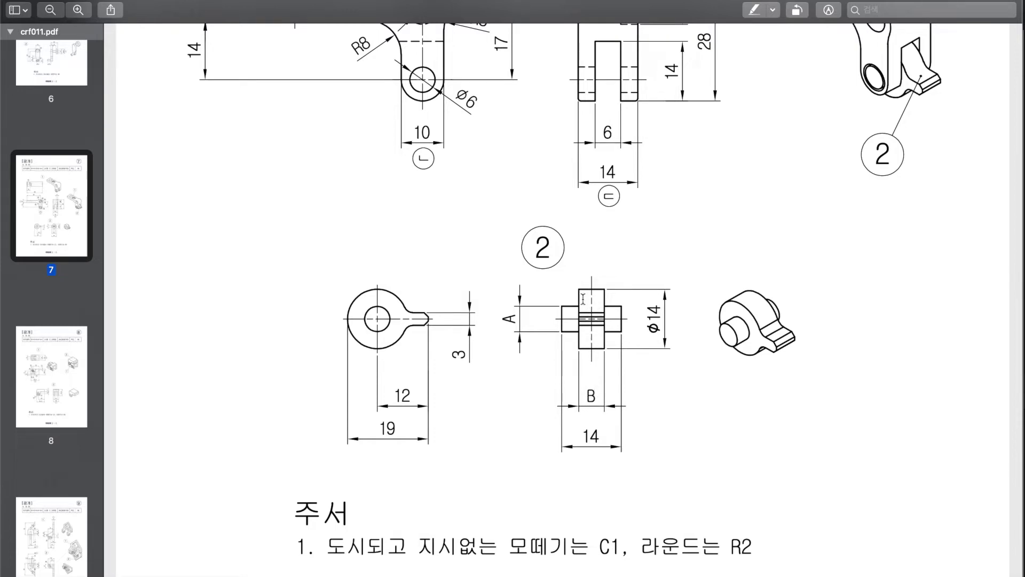
pyautogui.scroll(5, 583, 298)
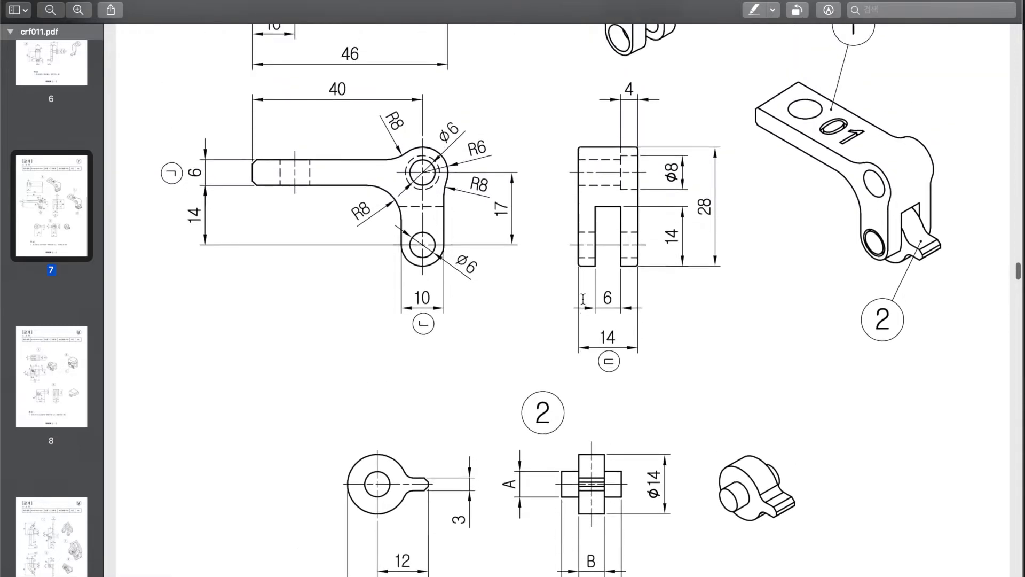
pyautogui.scroll(5, 583, 299)
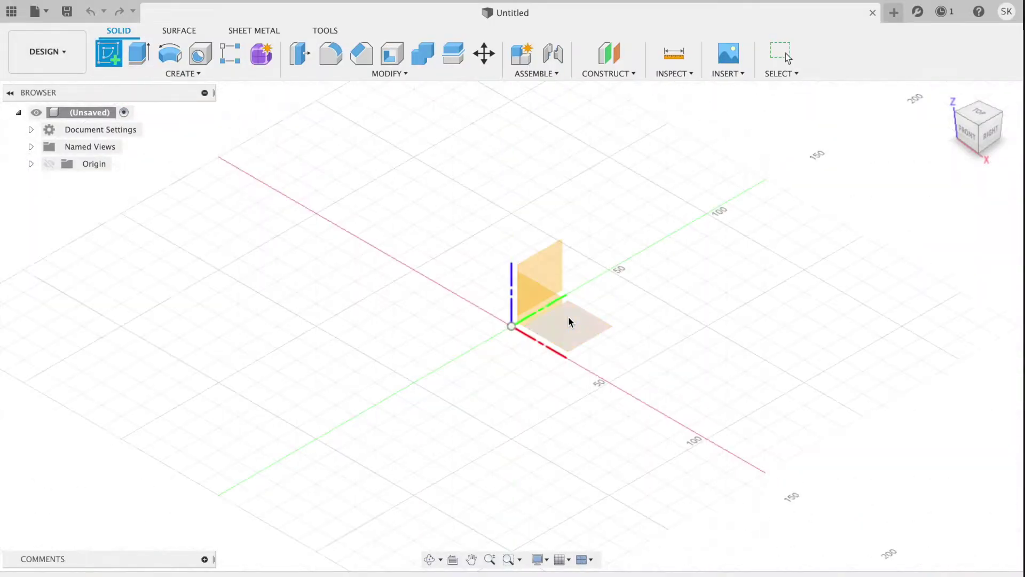
# - Start a new sketch on the front (XZ) plane
pyautogui.keyDown('shift'); pyautogui.moveTo(569, 320); pyautogui.dragTo(540, 320, button='middle'); pyautogui.keyUp('shift')
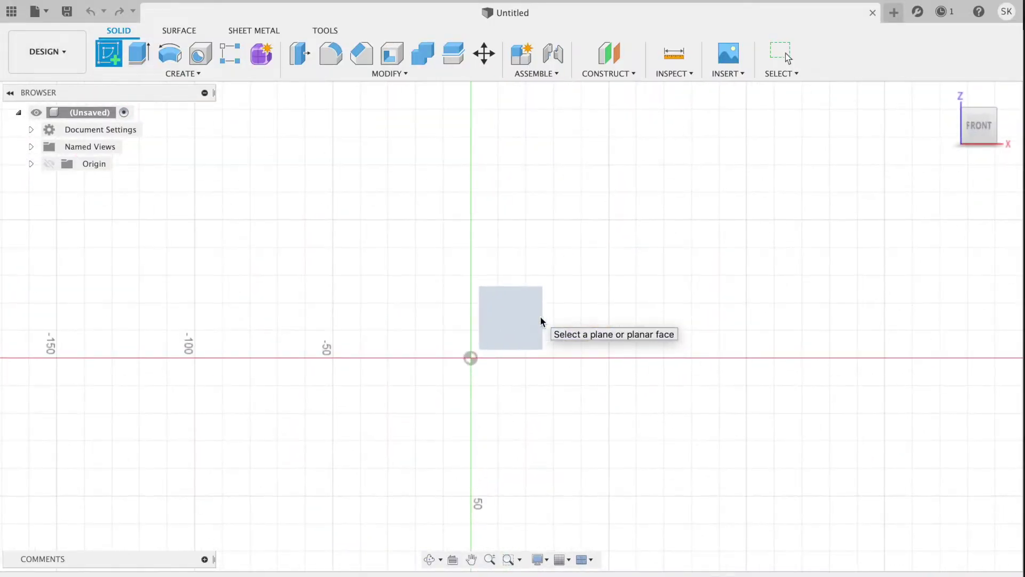
pyautogui.click(540, 321)
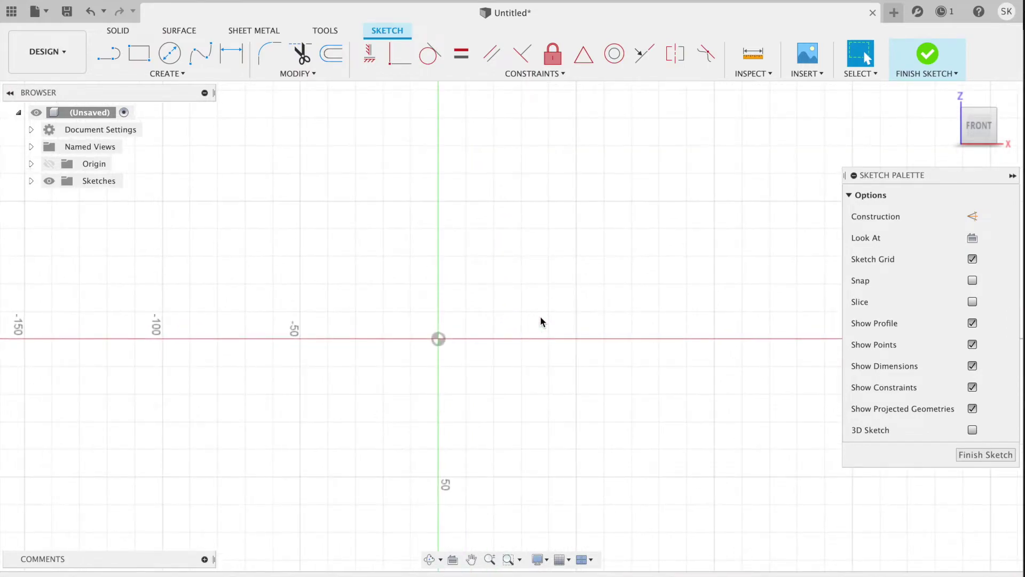
pyautogui.press('super+Tab')
pyautogui.scroll(-3, 427, 307)
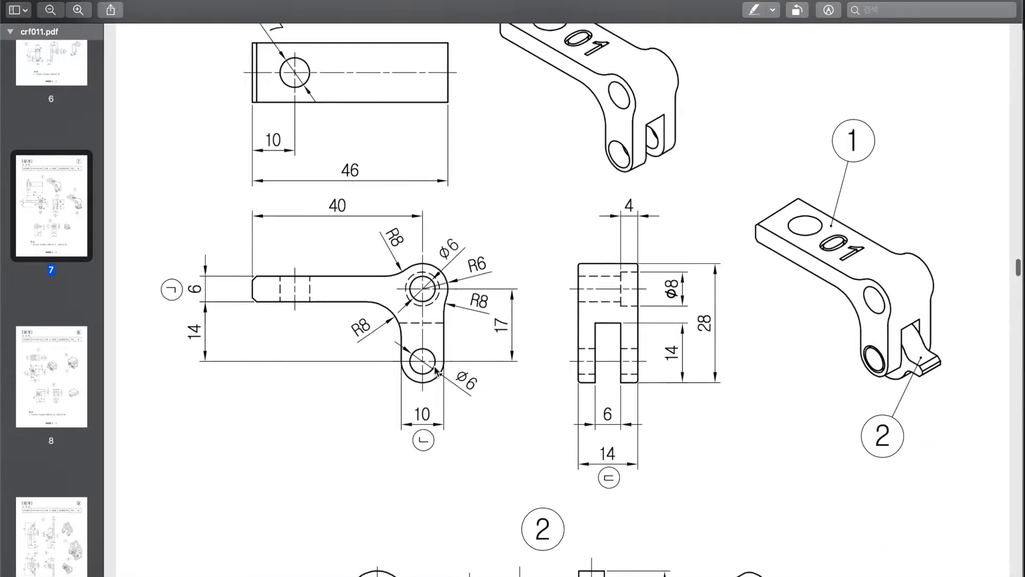
pyautogui.keyDown('ctrl'); pyautogui.scroll(3, 433, 347); pyautogui.keyUp('ctrl')
pyautogui.keyDown('ctrl'); pyautogui.scroll(3, 435, 371); pyautogui.keyUp('ctrl')
pyautogui.scroll(1, 435, 371)
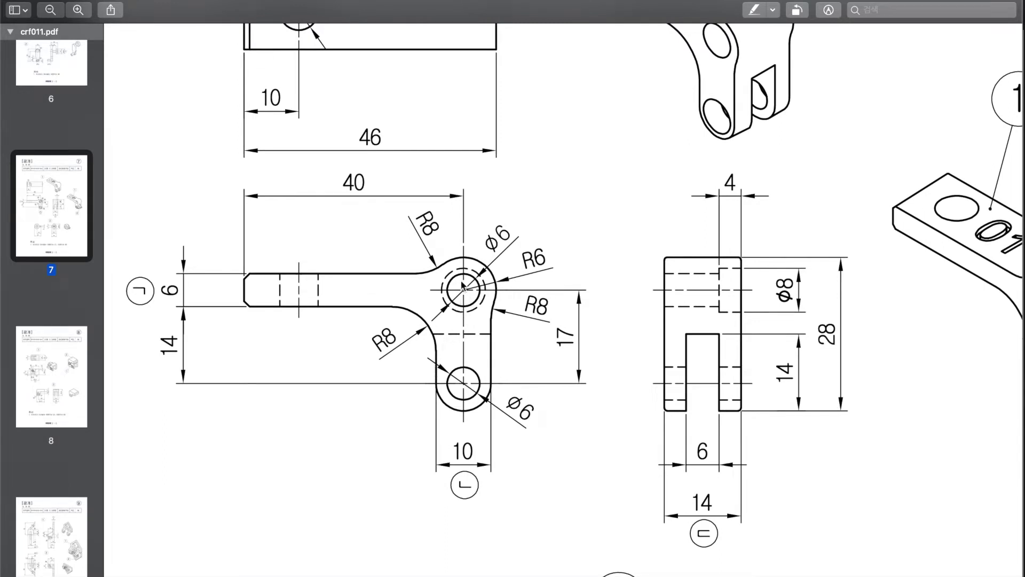
pyautogui.scroll(-2, 514, 268)
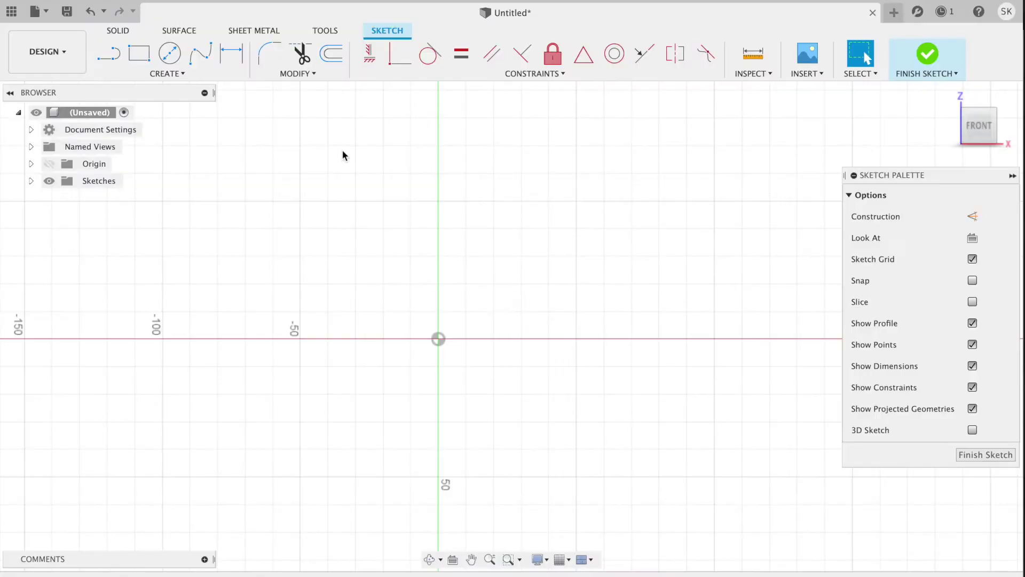
# - Draw a Ø6 circle centred at the origin
pyautogui.click(170, 54)
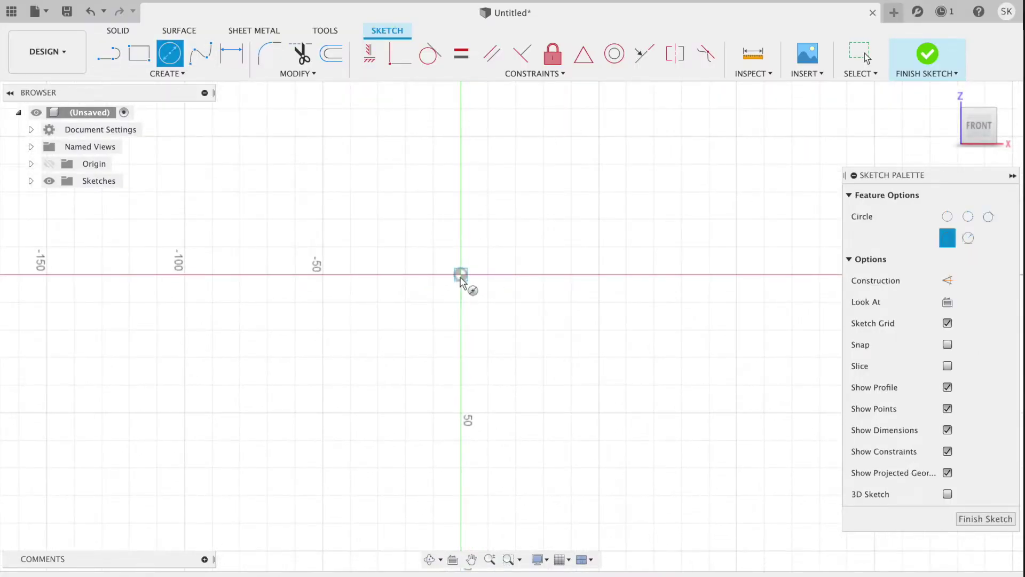
pyautogui.click(462, 277)
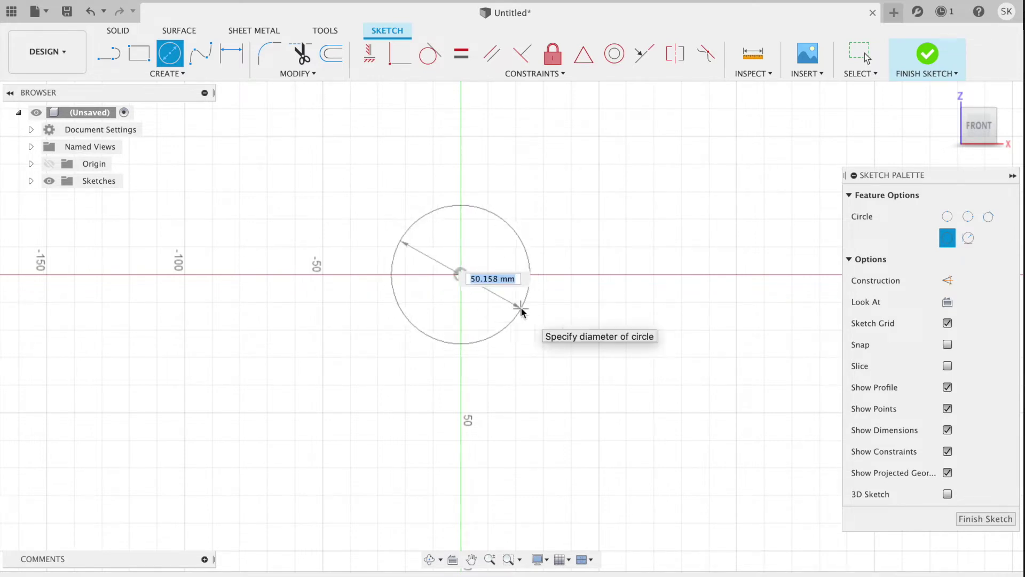
pyautogui.write('6')
pyautogui.press('Return')
pyautogui.press('Escape')
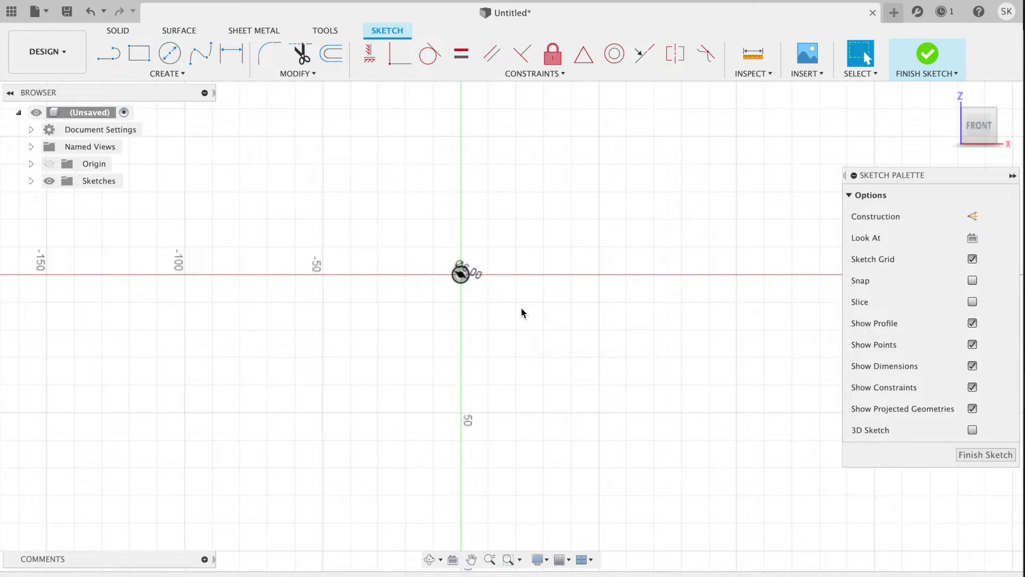
pyautogui.scroll(3, 498, 227)
pyautogui.scroll(2, 499, 227)
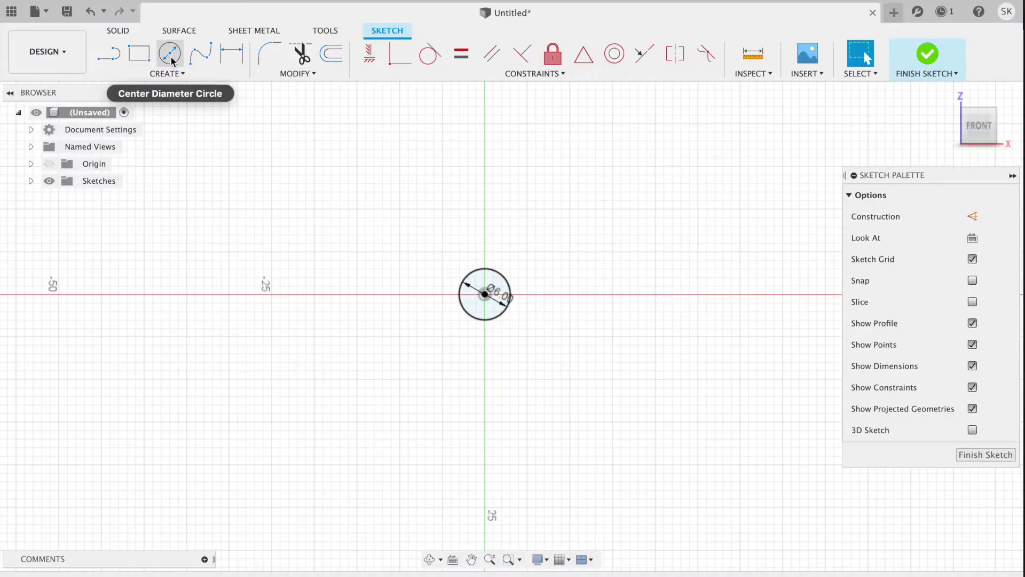
# - Add a second, Ø8 circle concentric at the origin
pyautogui.click(170, 53)
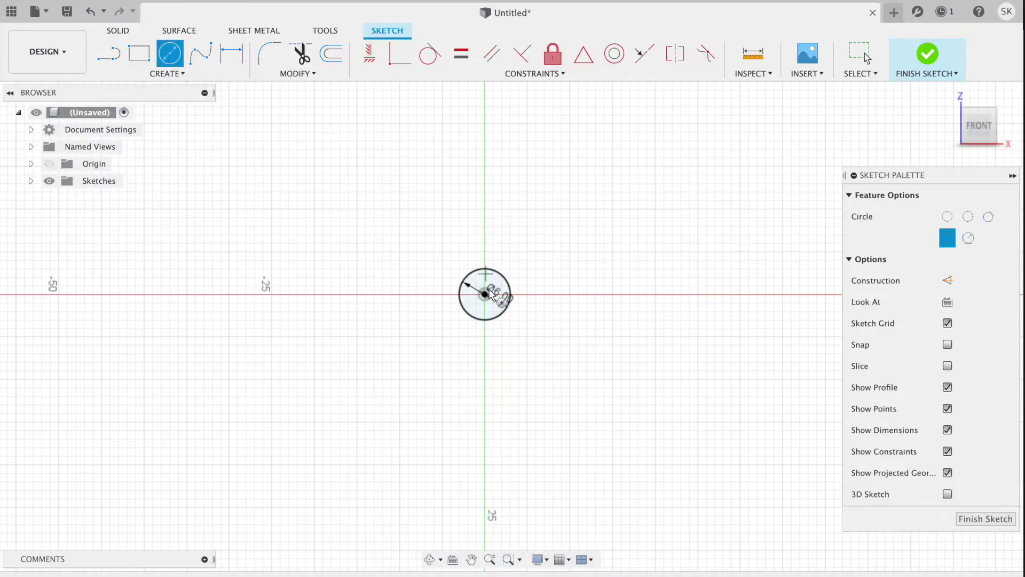
pyautogui.click(486, 294)
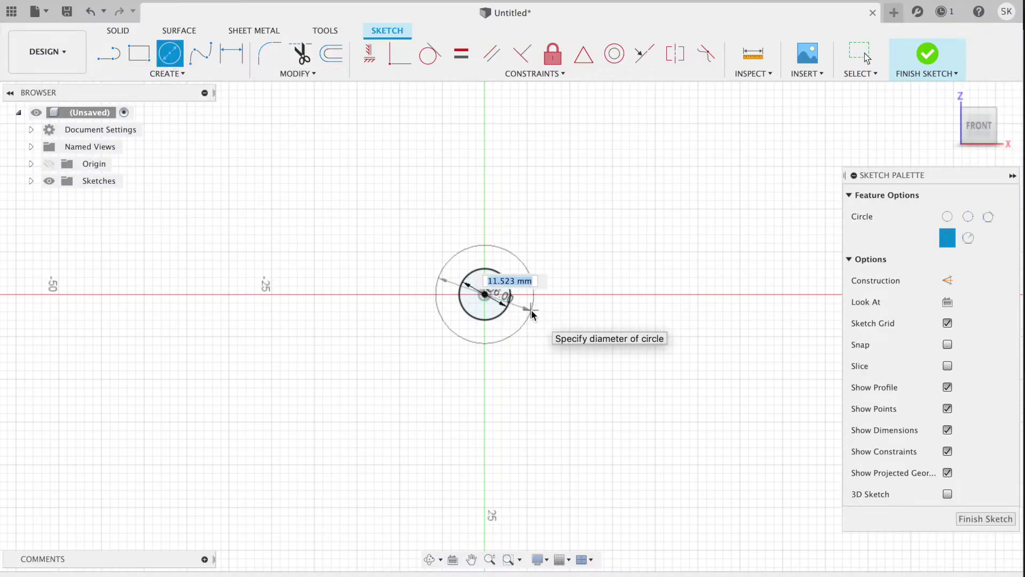
pyautogui.click(513, 311)
pyautogui.press('Escape')
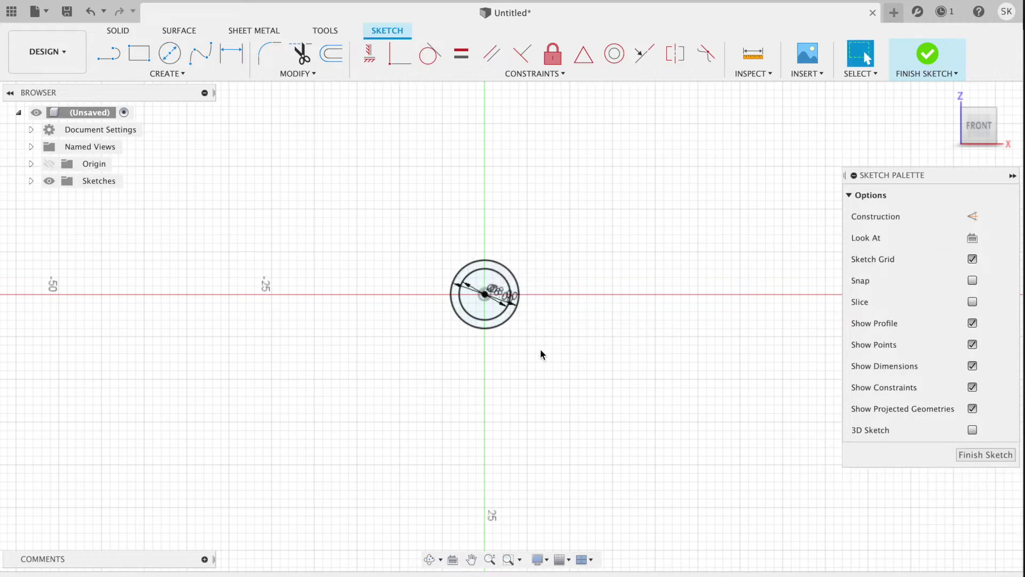
pyautogui.press('super+Tab')
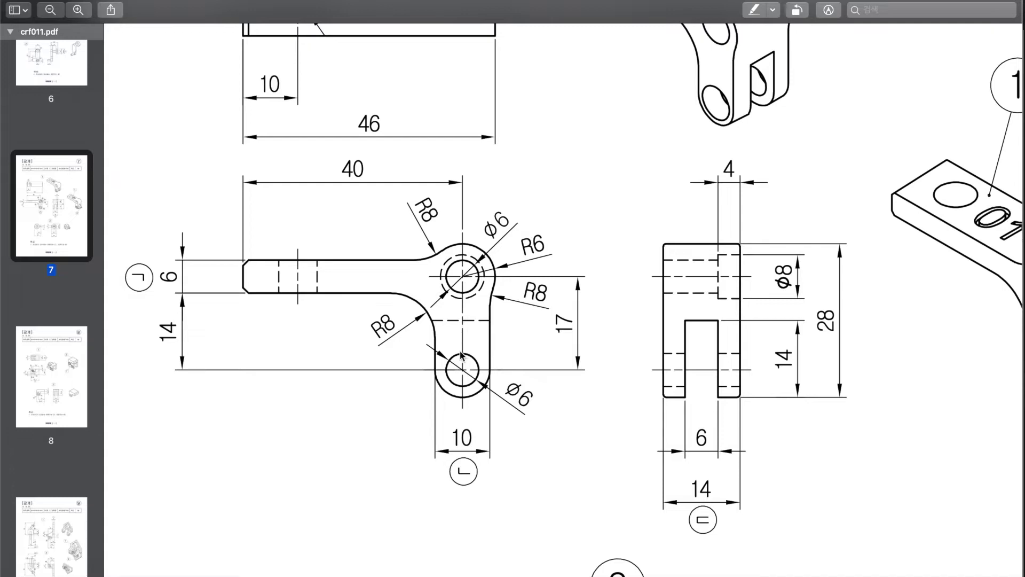
pyautogui.scroll(-2, 481, 369)
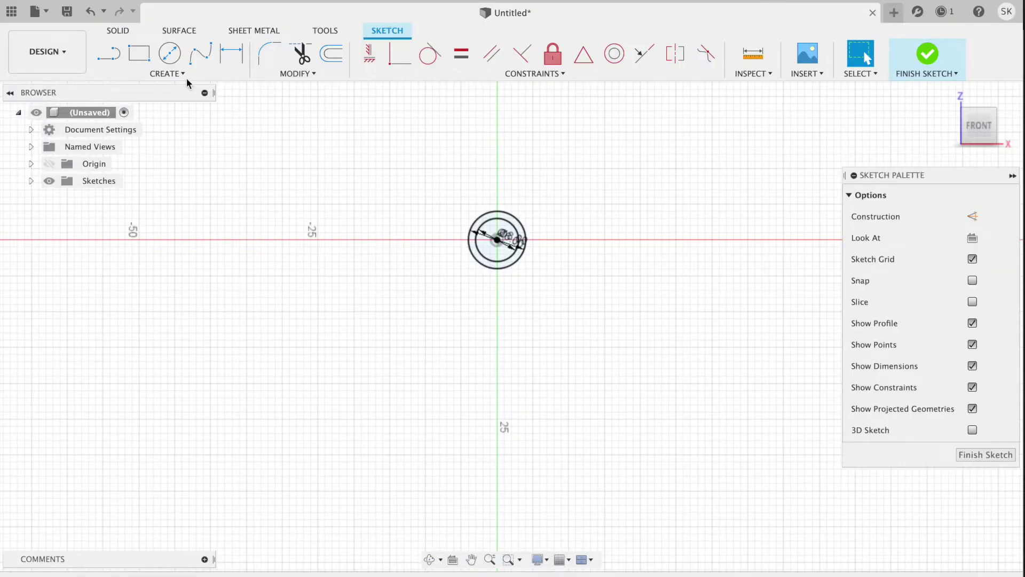
# - Draw a separate Ø6 circle centred below the origin
pyautogui.click(169, 53)
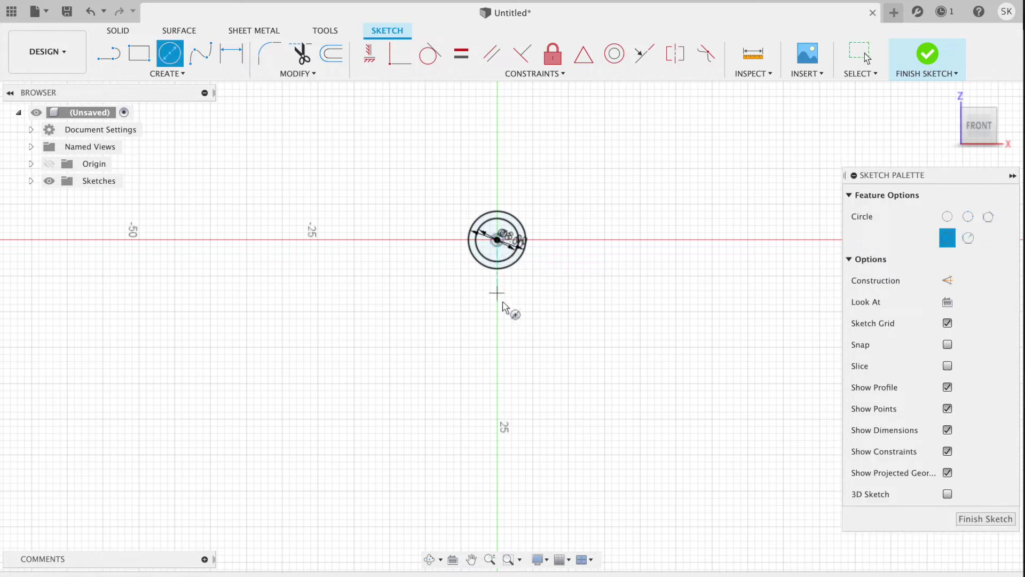
pyautogui.click(497, 380)
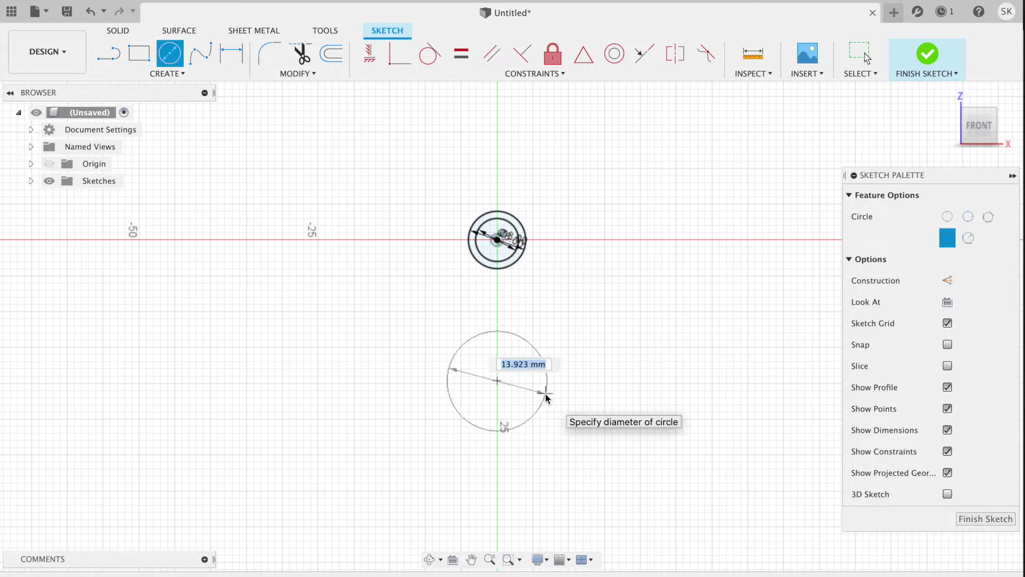
pyautogui.write('6')
pyautogui.press('Return')
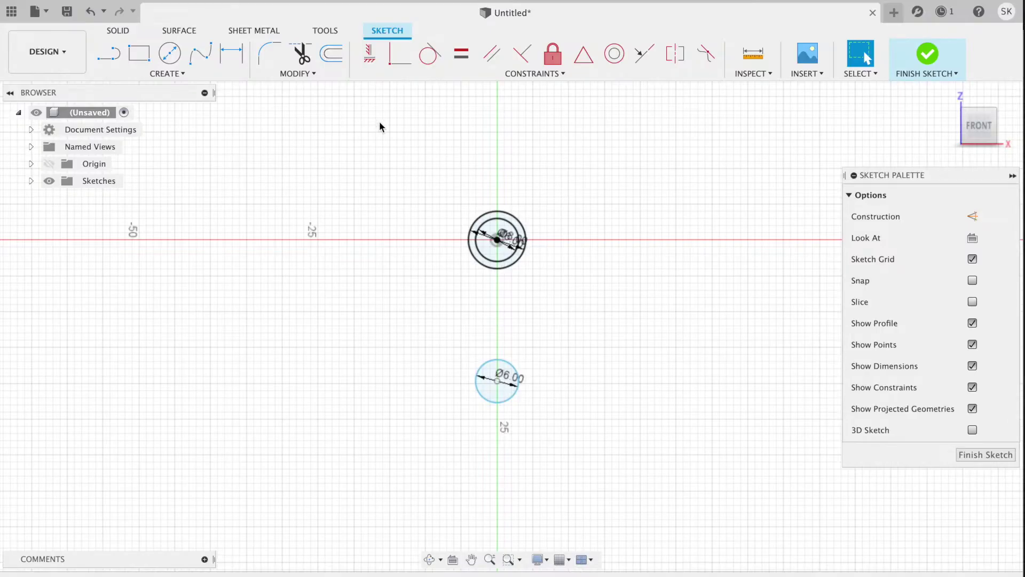
# - Add an outer Ø12 circle concentric at the origin
pyautogui.click(164, 55)
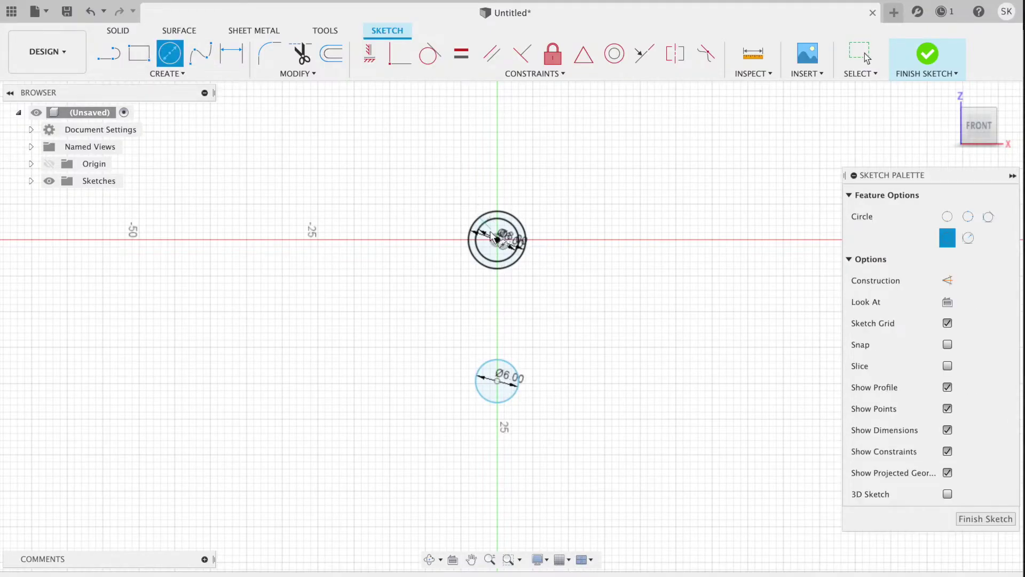
pyautogui.click(497, 242)
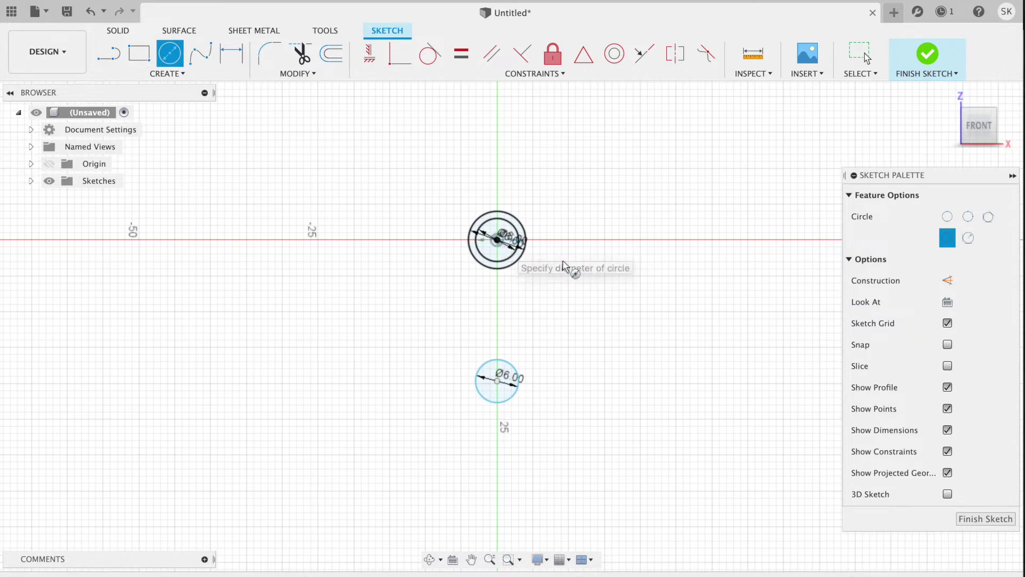
pyautogui.write('12')
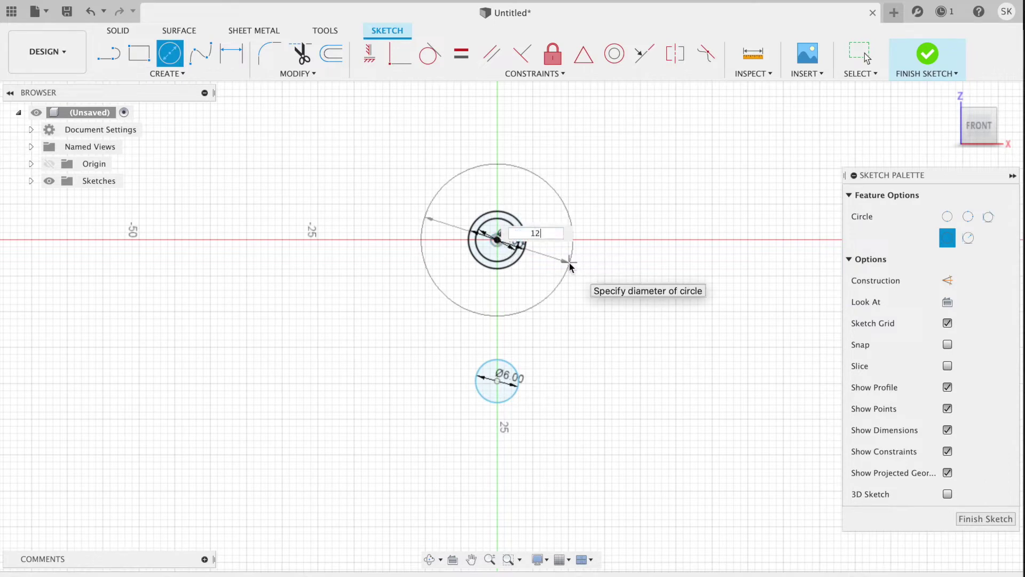
pyautogui.press('Return')
pyautogui.press('Escape')
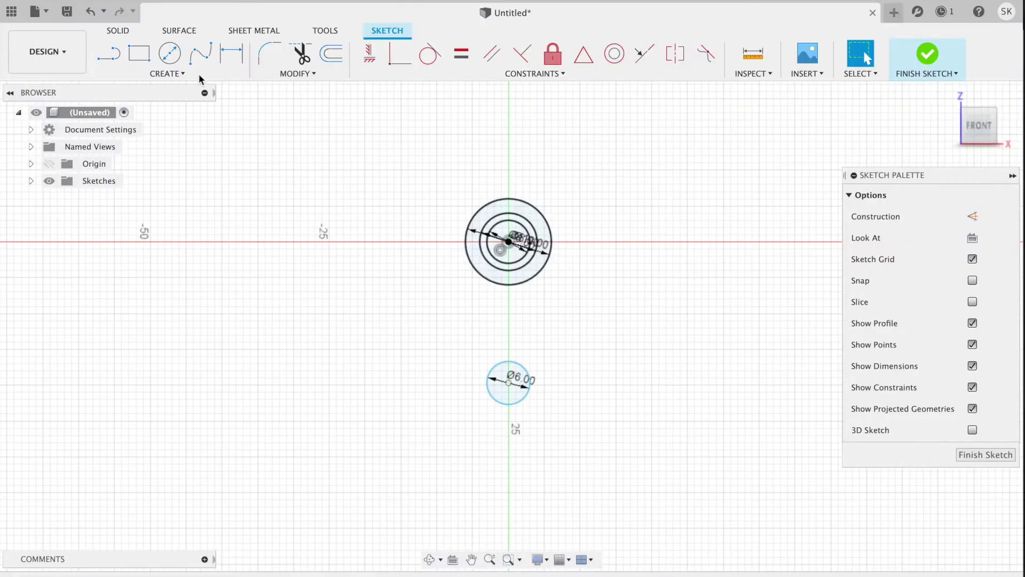
# - Draw the horizontal arm's closed rectangle running left from the large circle
pyautogui.click(112, 55)
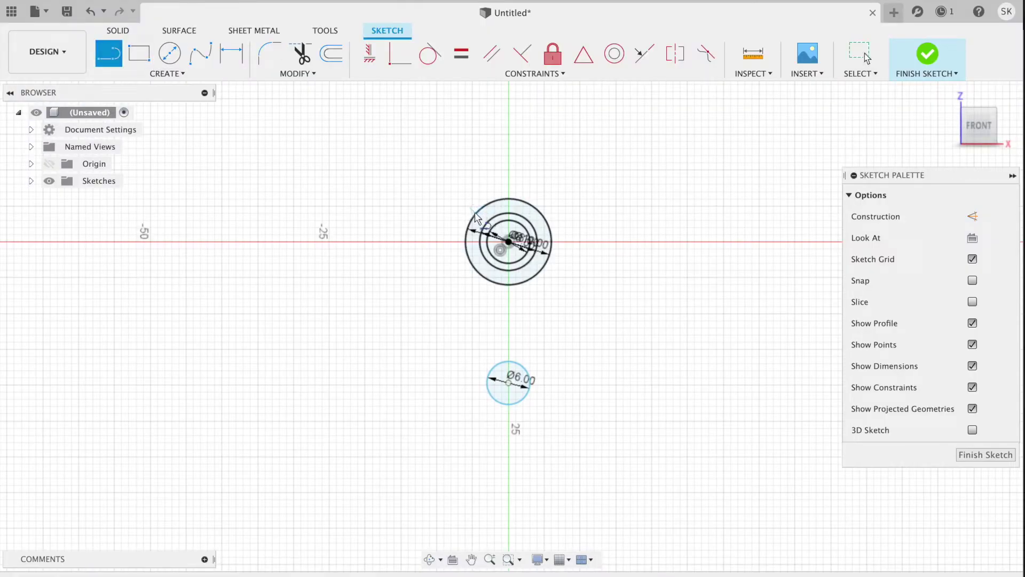
pyautogui.click(476, 214)
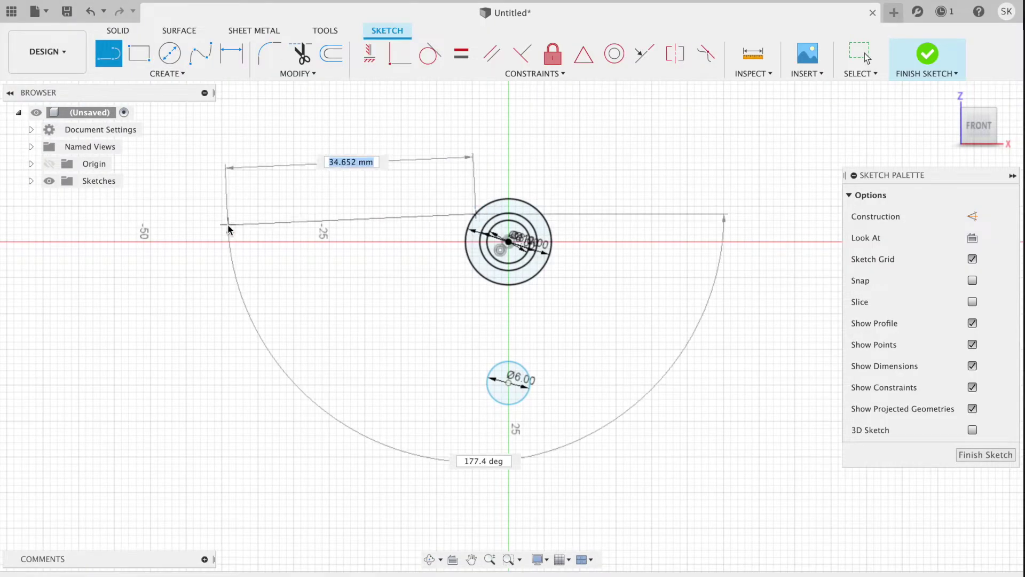
pyautogui.click(253, 214)
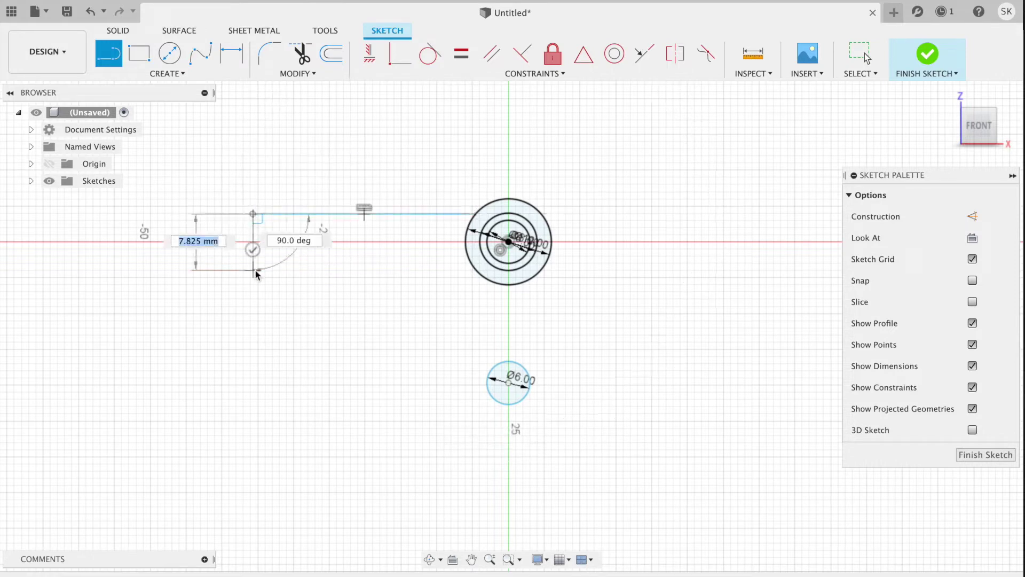
pyautogui.click(253, 264)
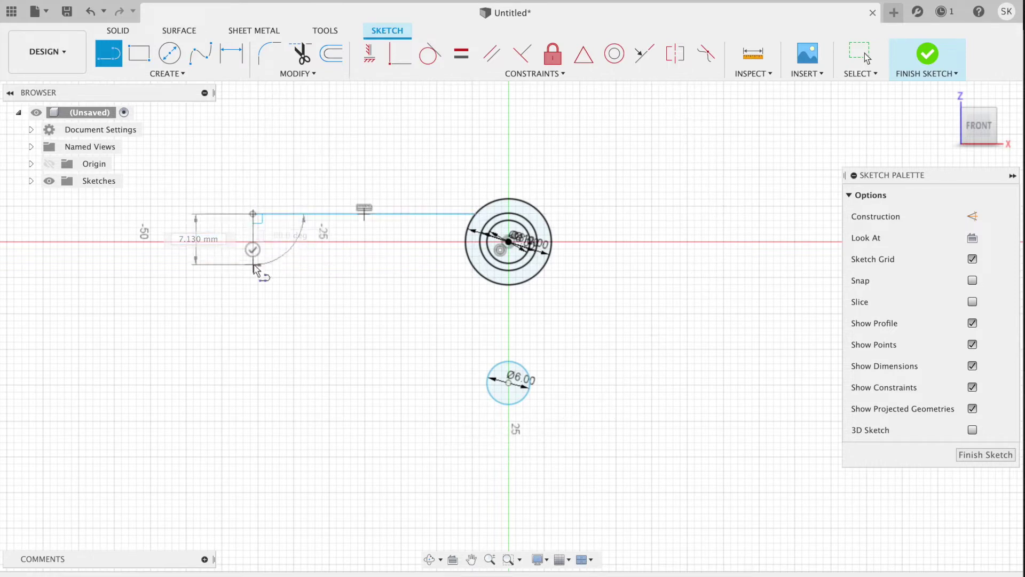
pyautogui.doubleClick(474, 267)
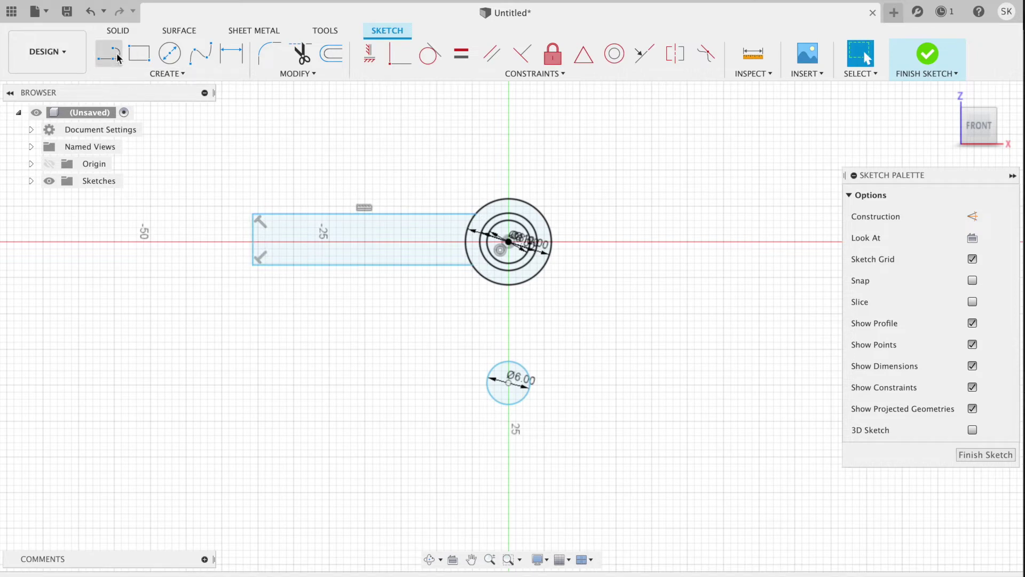
# - Draw the vertical arm's closed rectangle running down around the small circle
pyautogui.click(479, 278)
pyautogui.moveTo(481, 277); pyautogui.dragTo(520, 429)
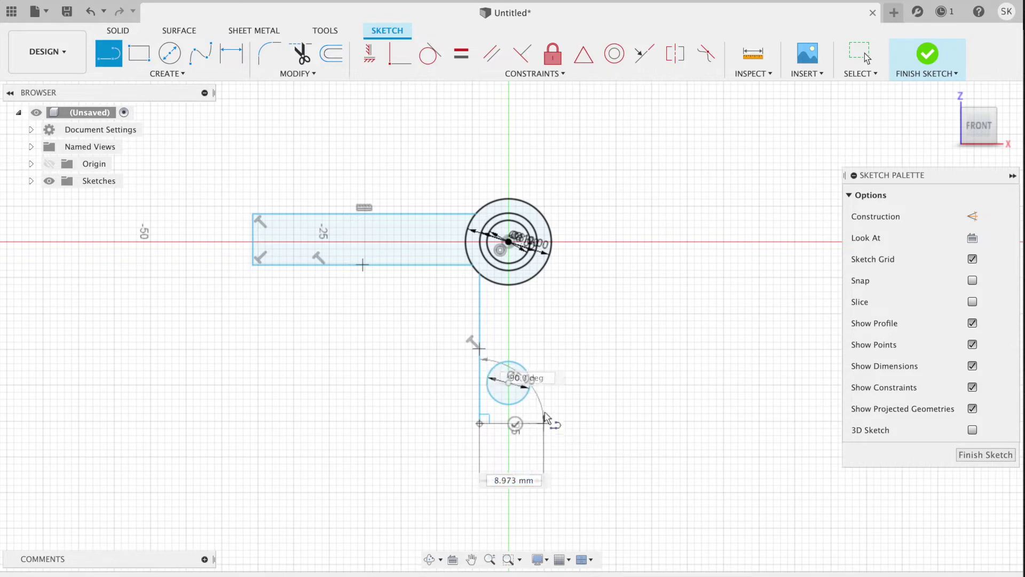
pyautogui.click(544, 424)
pyautogui.click(543, 272)
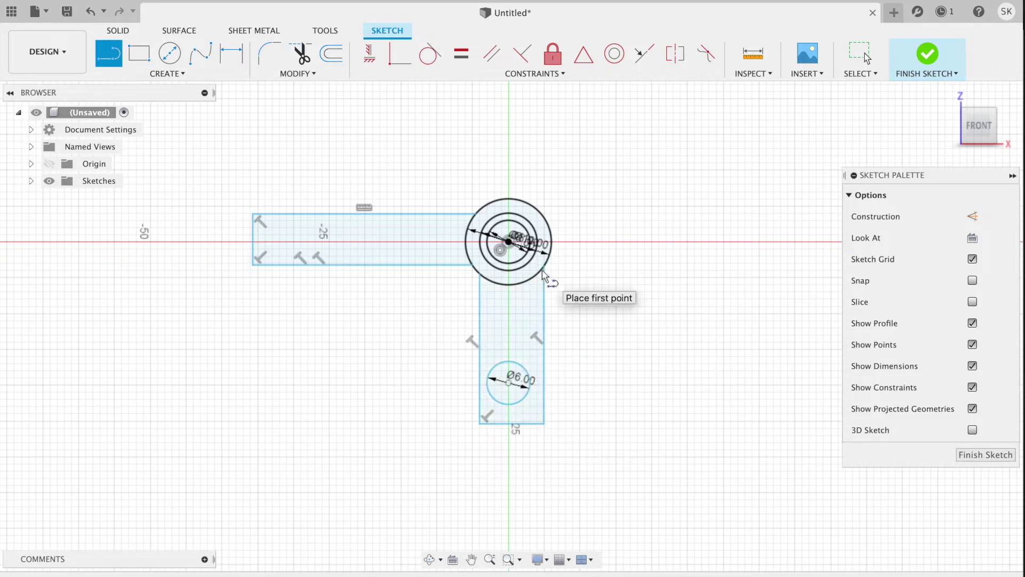
pyautogui.press('Escape')
pyautogui.press('super+Tab')
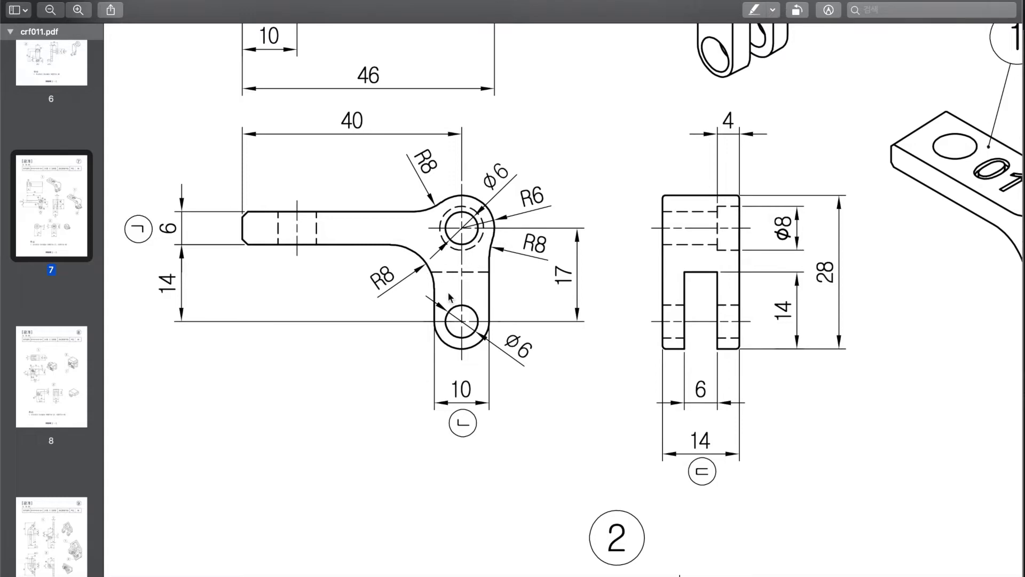
# - Compare the arm dimensions on the drawing against the sketch, ending in Fusion 360
pyautogui.scroll(5, 453, 299)
pyautogui.scroll(2, 453, 299)
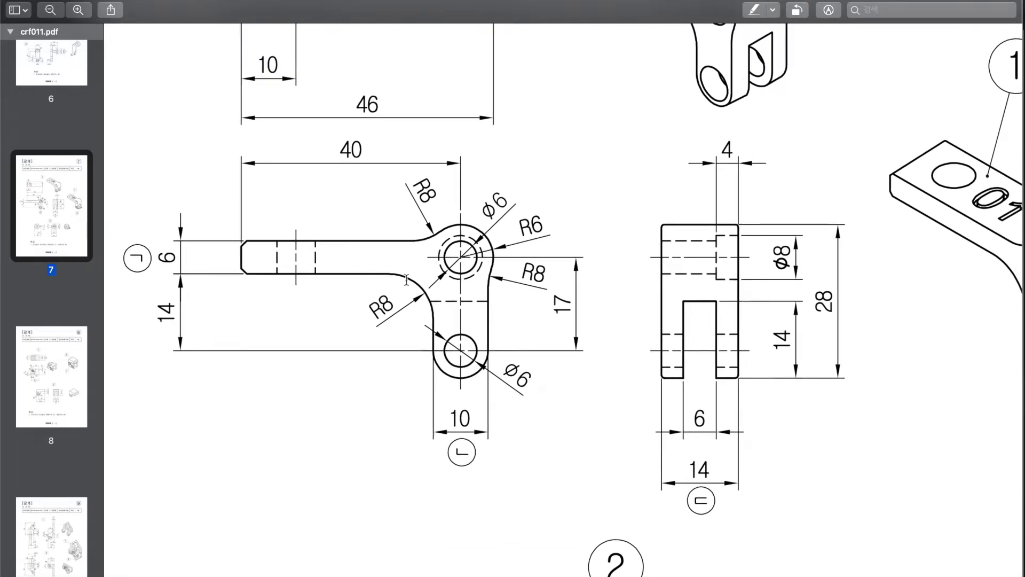
pyautogui.press('super+Tab')
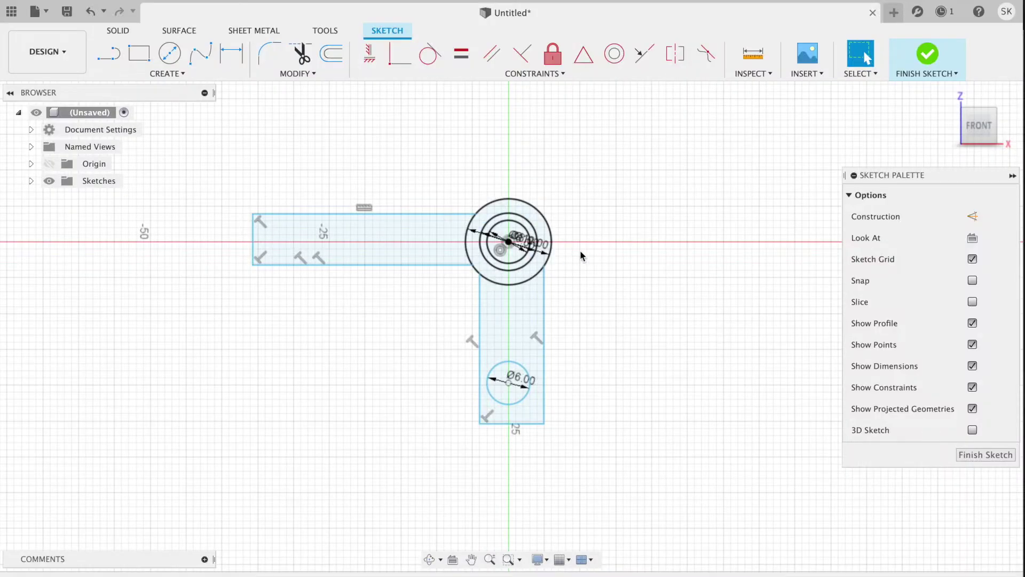
pyautogui.press('super+Tab')
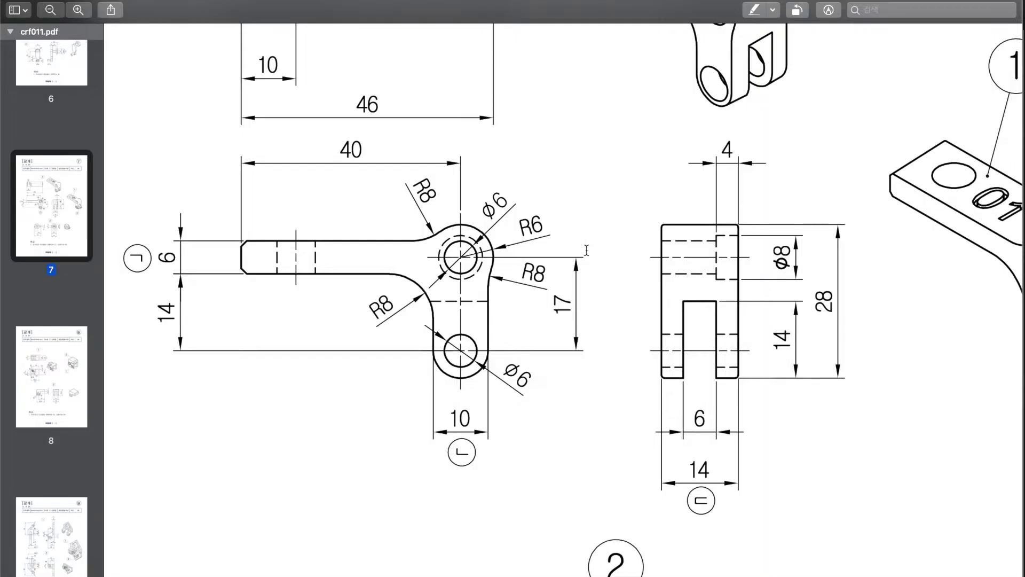
pyautogui.press('super+Tab')
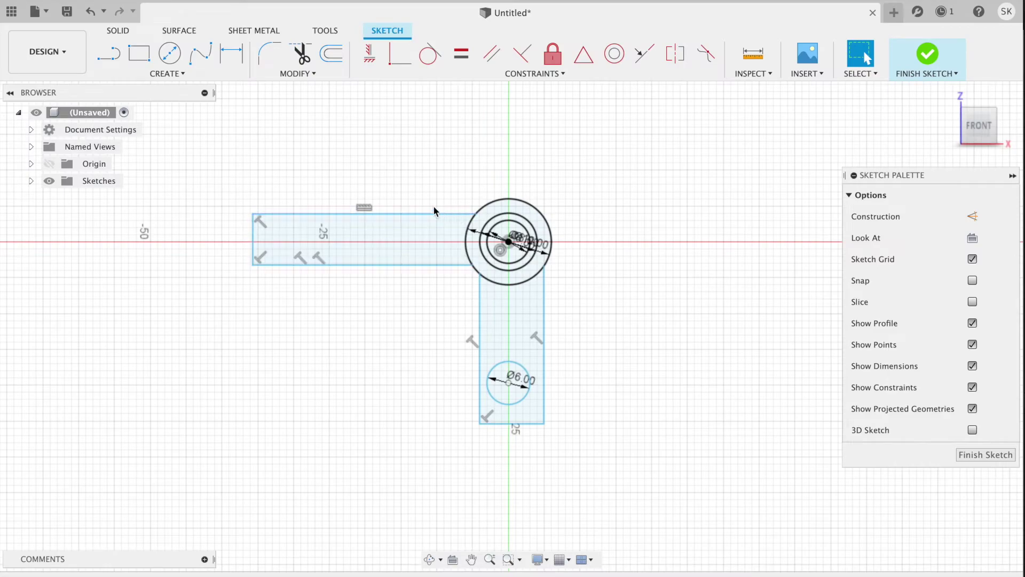
pyautogui.press('super+Tab')
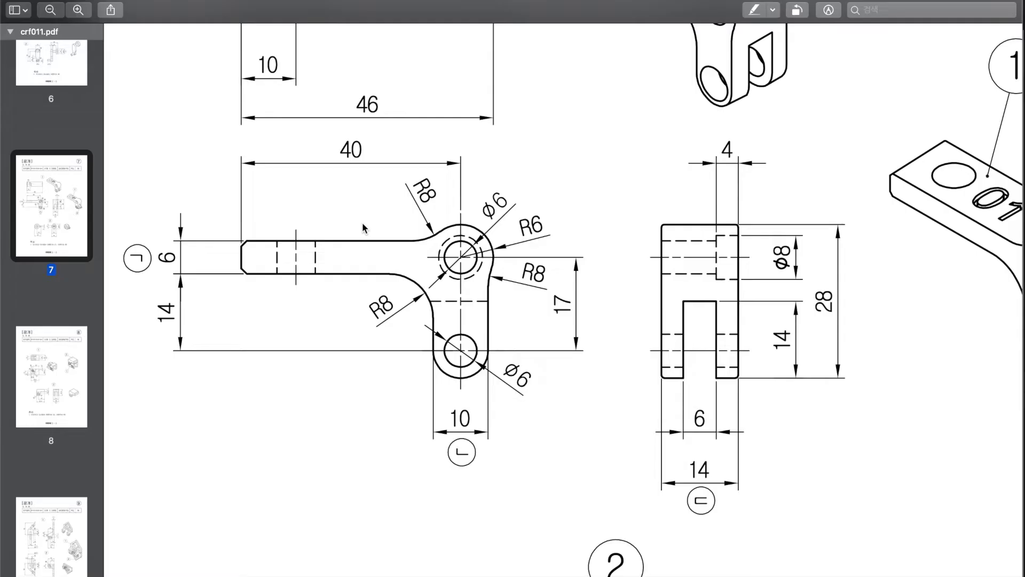
pyautogui.press('super+Tab')
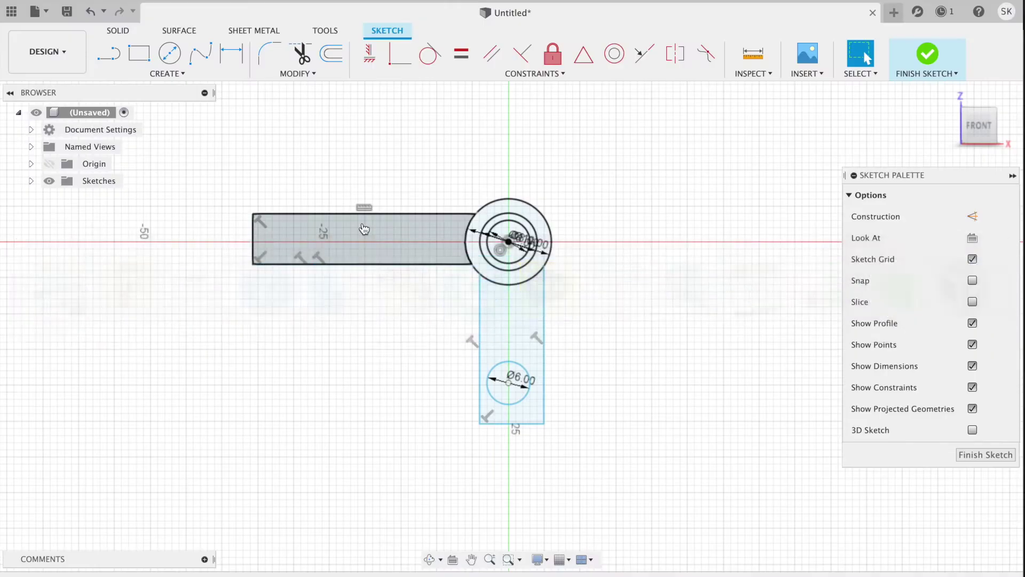
# - Draw lines from the big circle's centre left along the arm and down to the small circle's centre
pyautogui.click(108, 53)
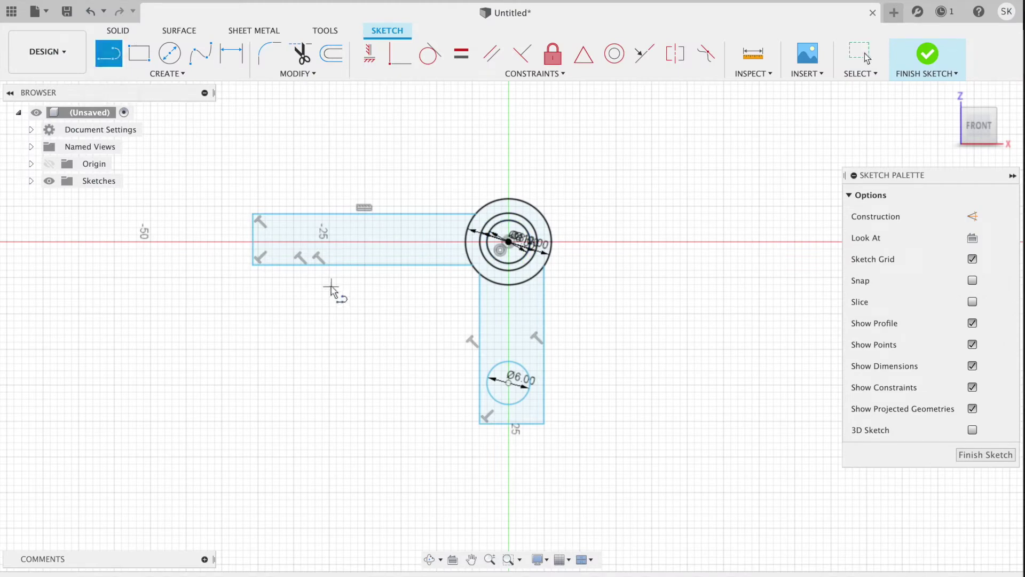
pyautogui.click(509, 242)
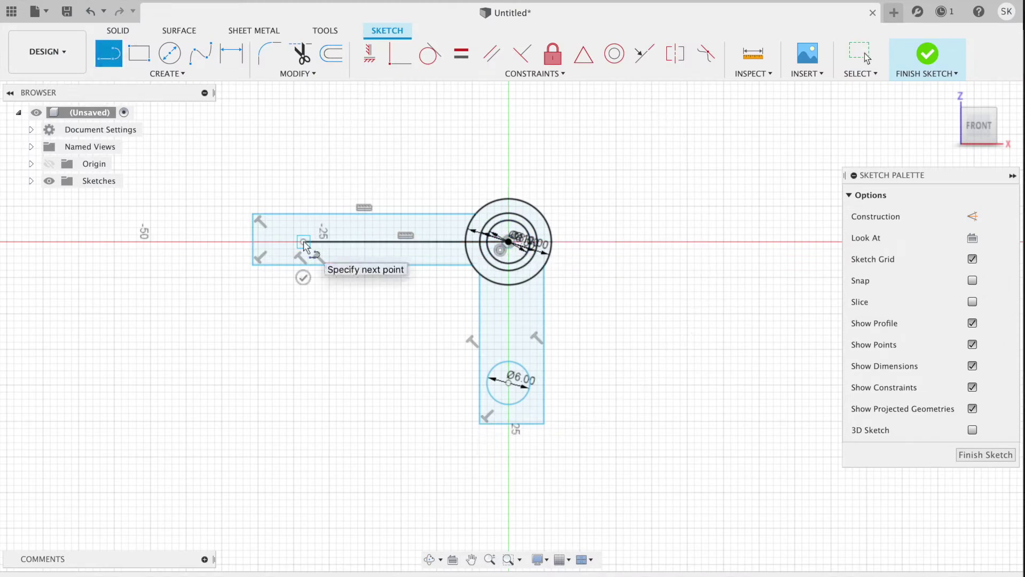
pyautogui.click(304, 242)
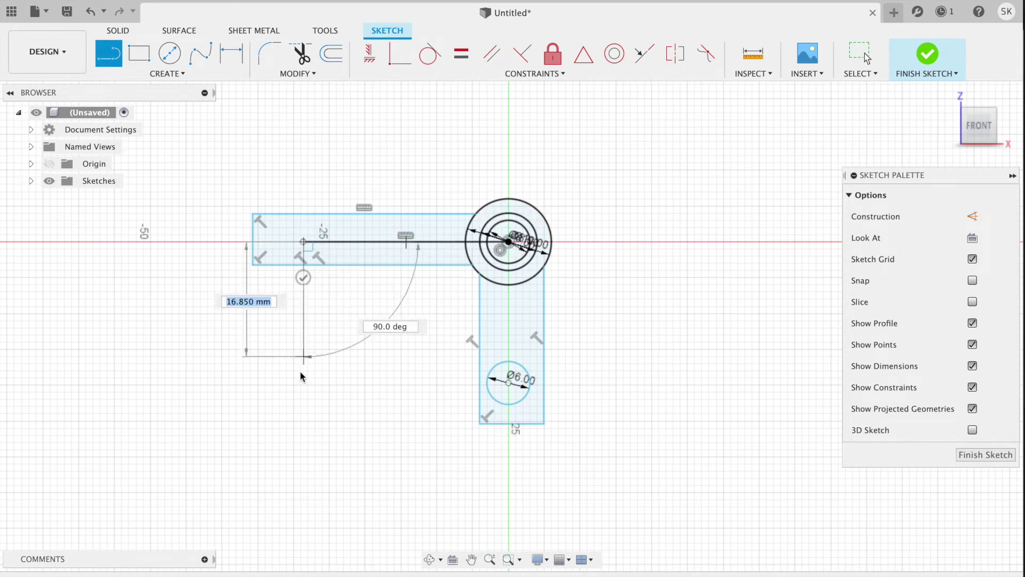
pyautogui.press('Escape')
pyautogui.click(108, 54)
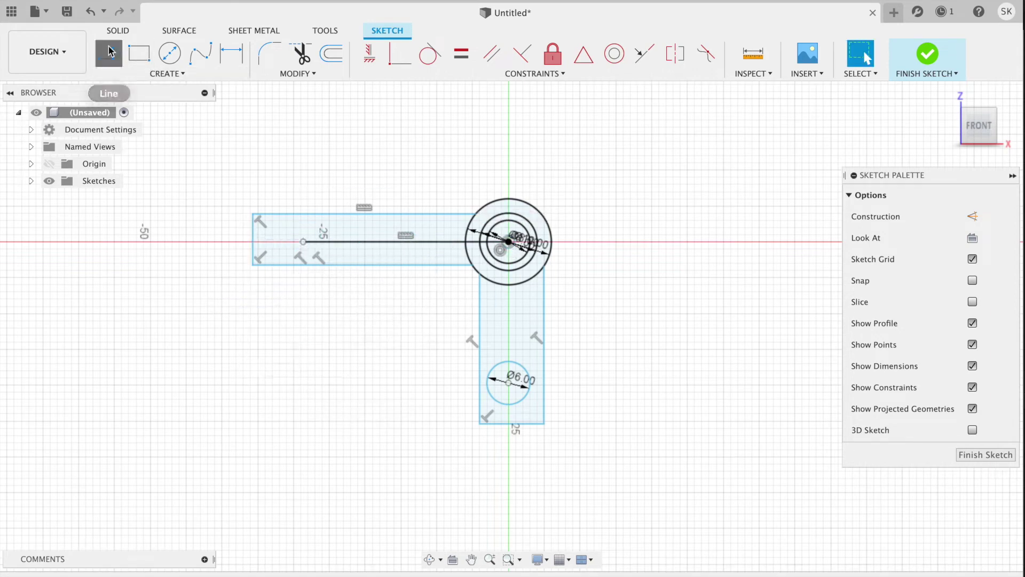
pyautogui.click(509, 243)
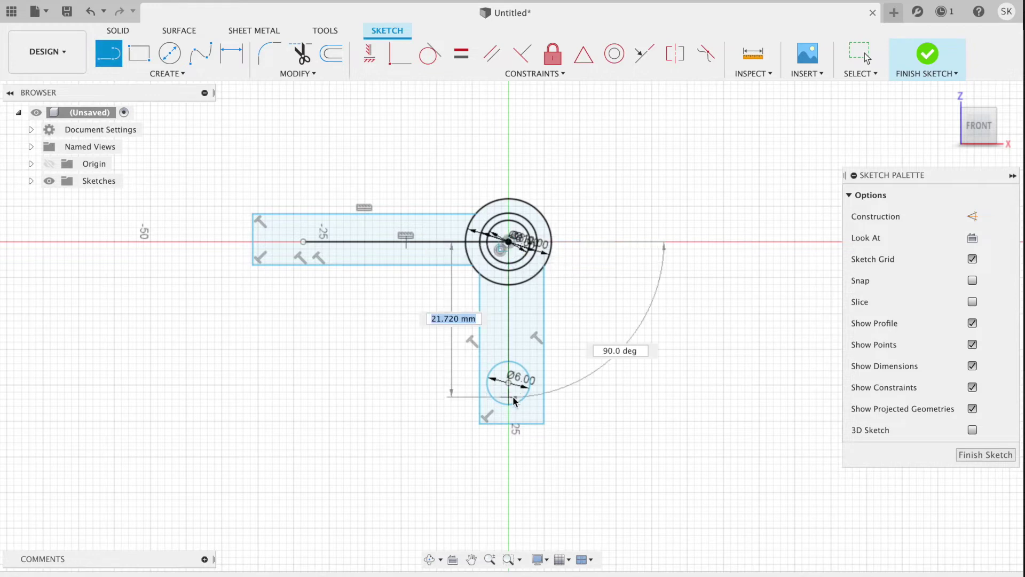
pyautogui.click(509, 383)
pyautogui.press('Escape')
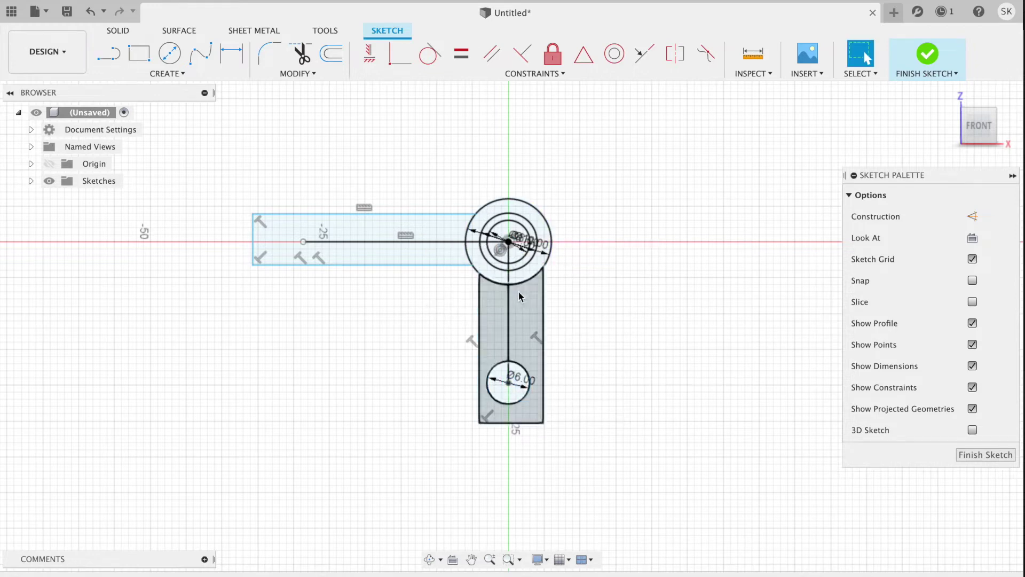
# - Convert both centrelines to dashed construction lines
pyautogui.click(509, 312)
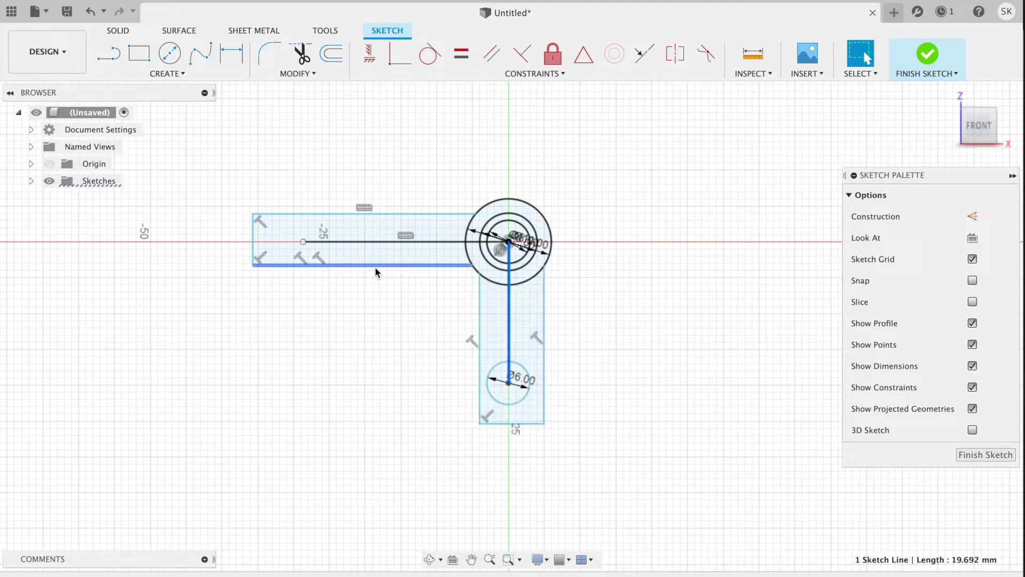
pyautogui.press('x')
pyautogui.click(377, 242)
pyautogui.press('x')
pyautogui.click(614, 176)
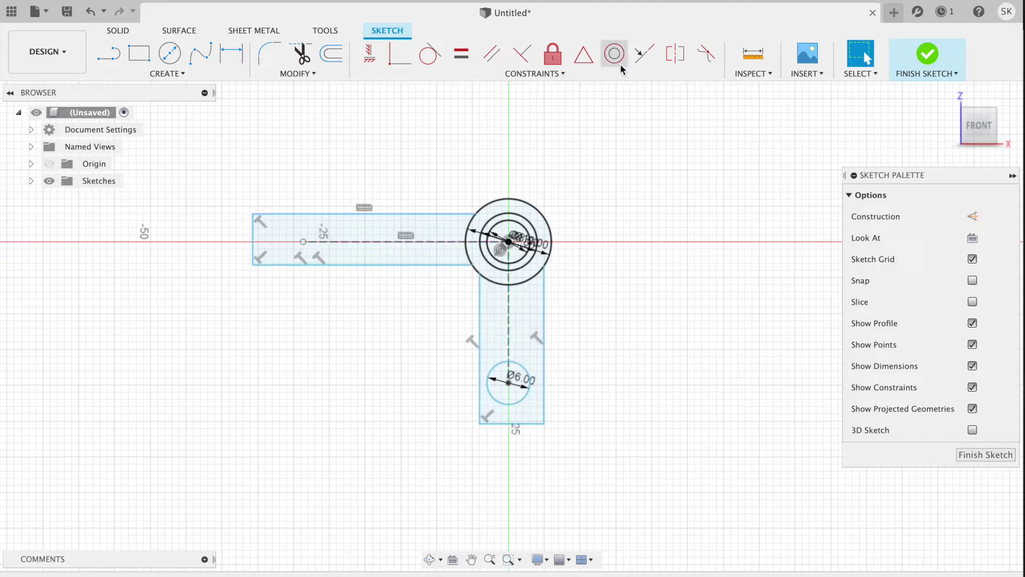
# - Constrain each arm's opposite edges symmetric about its construction centreline
pyautogui.click(675, 58)
pyautogui.click(408, 215)
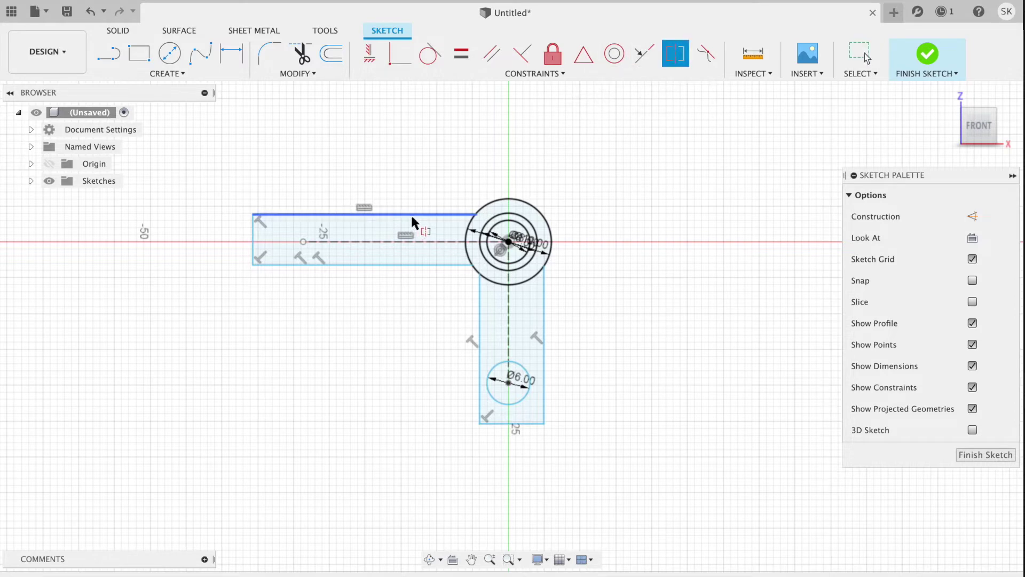
pyautogui.click(405, 264)
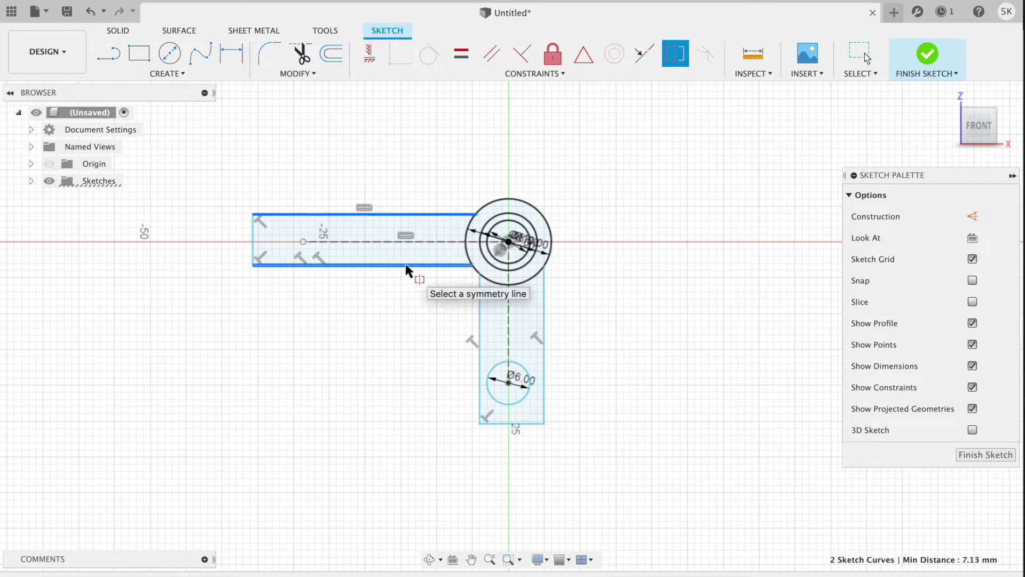
pyautogui.click(412, 241)
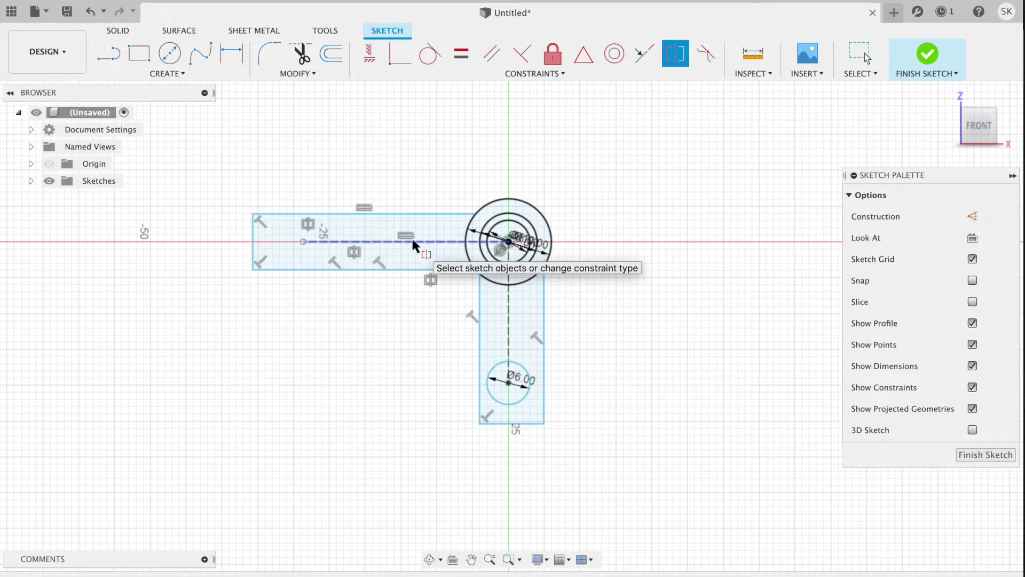
pyautogui.click(481, 331)
pyautogui.click(543, 335)
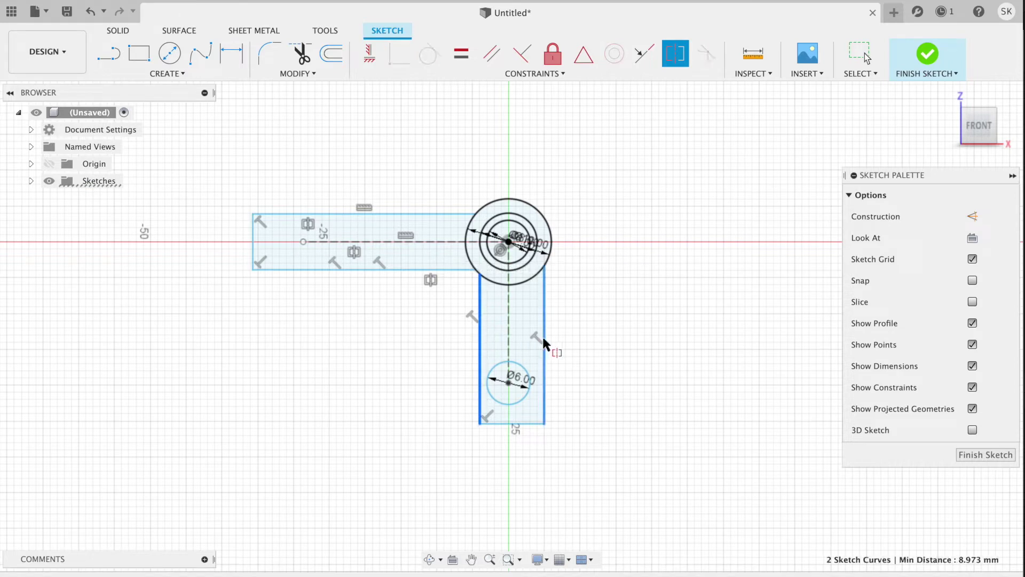
pyautogui.click(508, 349)
pyautogui.press('super+Tab')
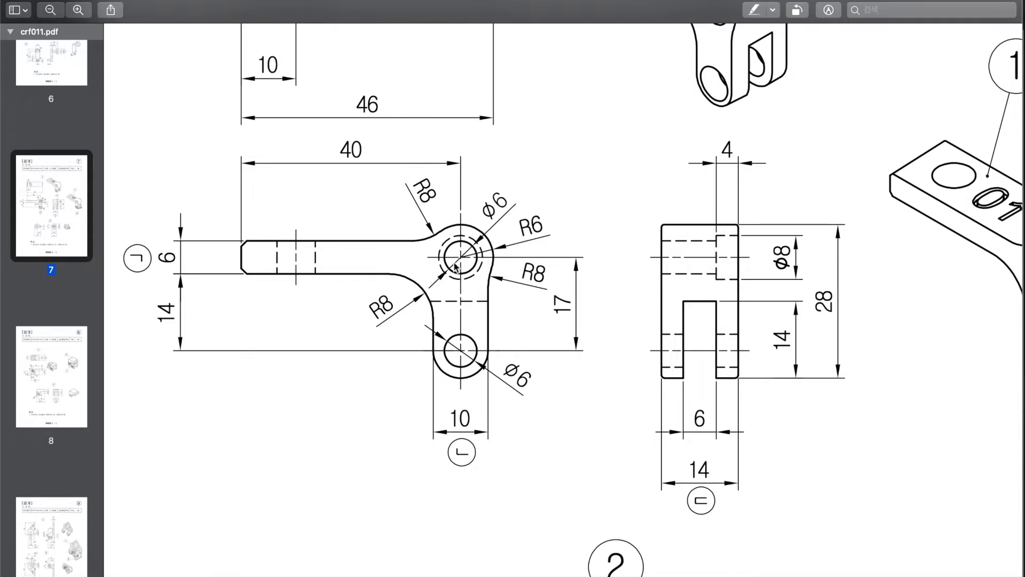
# - Review the bracket drawing on page 7 in Preview, then return to the sketch
pyautogui.keyDown('ctrl'); pyautogui.scroll(2, 437, 261); pyautogui.keyUp('ctrl')
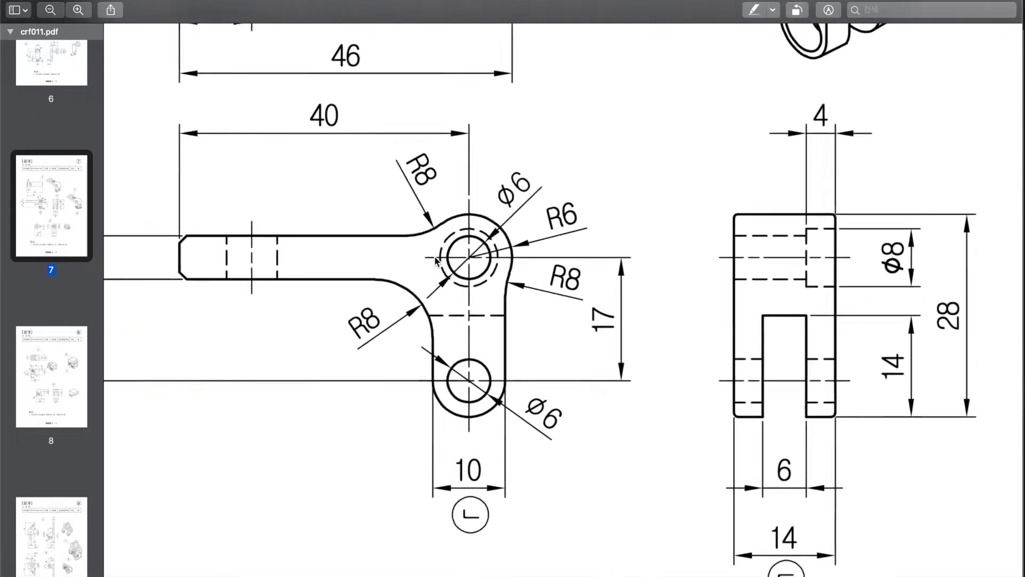
pyautogui.keyDown('ctrl'); pyautogui.scroll(2, 437, 262); pyautogui.keyUp('ctrl')
pyautogui.keyDown('ctrl'); pyautogui.scroll(1, 437, 261); pyautogui.keyUp('ctrl')
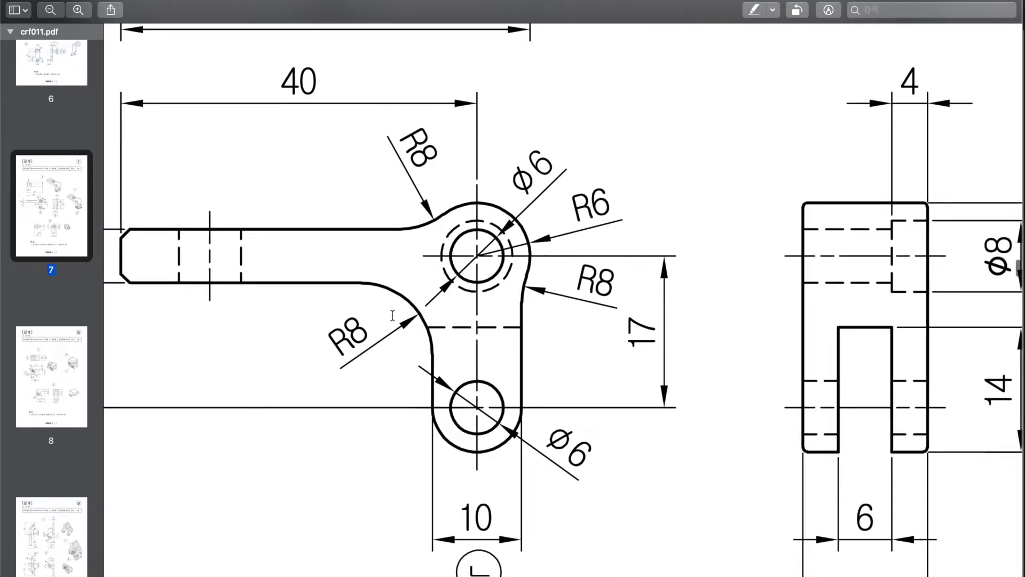
pyautogui.hscroll(-2, 530, 364)
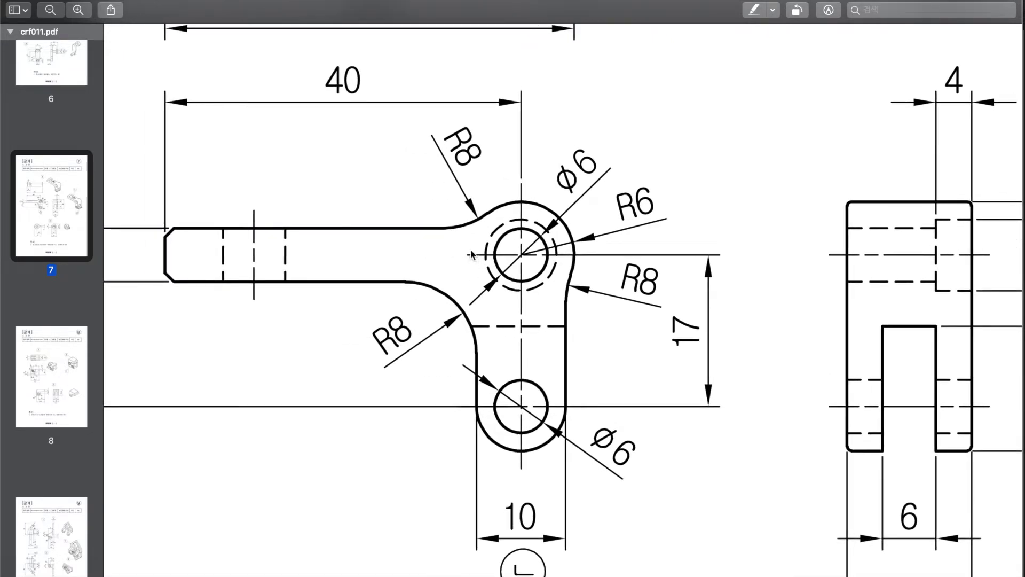
pyautogui.press('super+Tab')
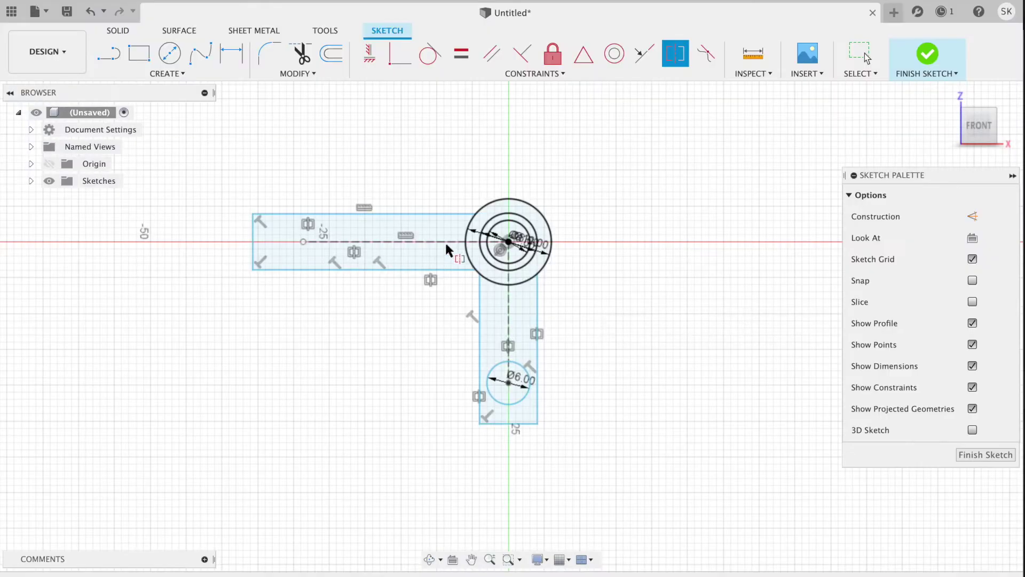
# - Delete the horizontal arm's symmetry constraint
pyautogui.press('Escape')
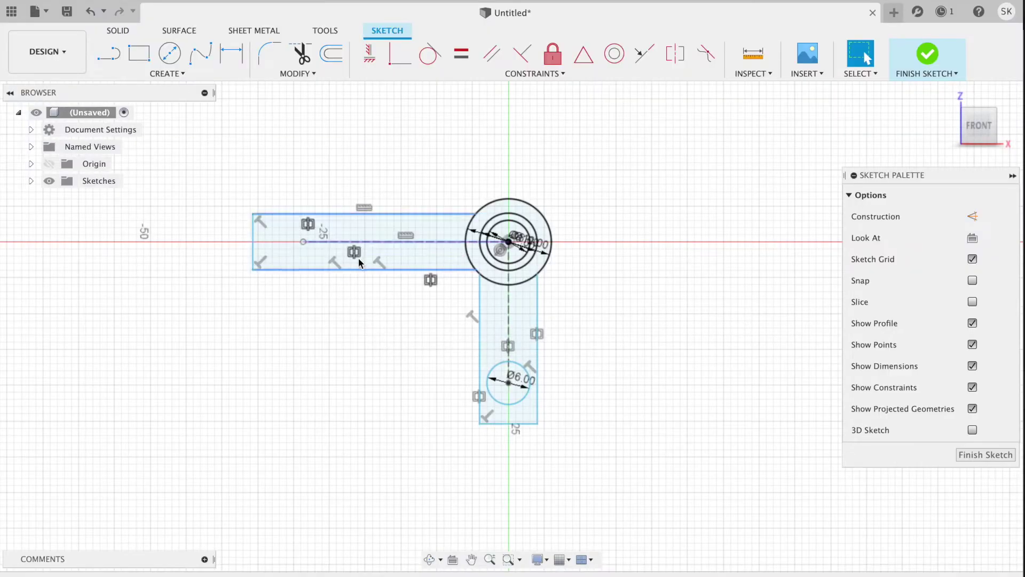
pyautogui.click(431, 280)
pyautogui.press('Delete')
pyautogui.scroll(-1, 368, 323)
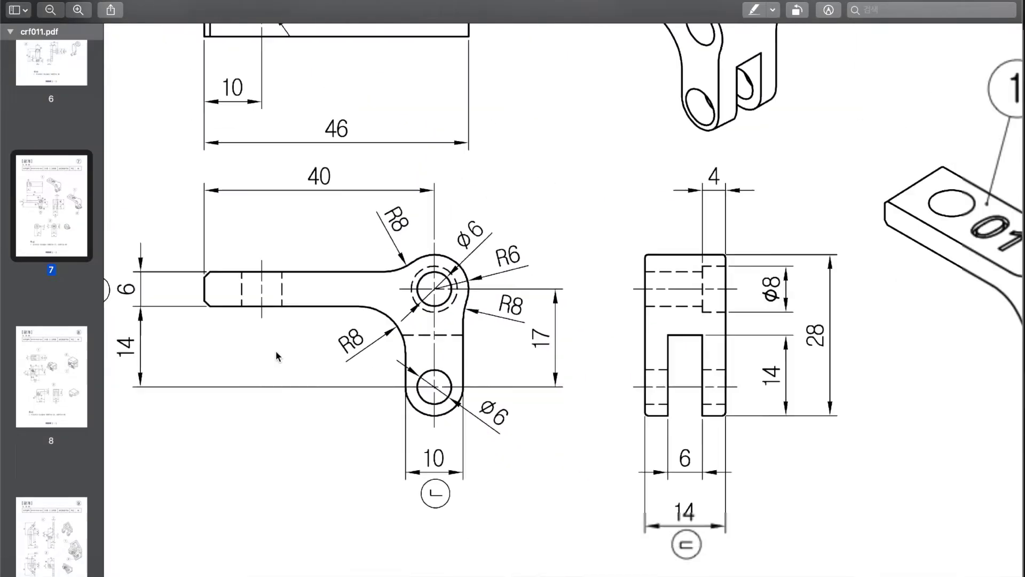
pyautogui.scroll(-2, 276, 351)
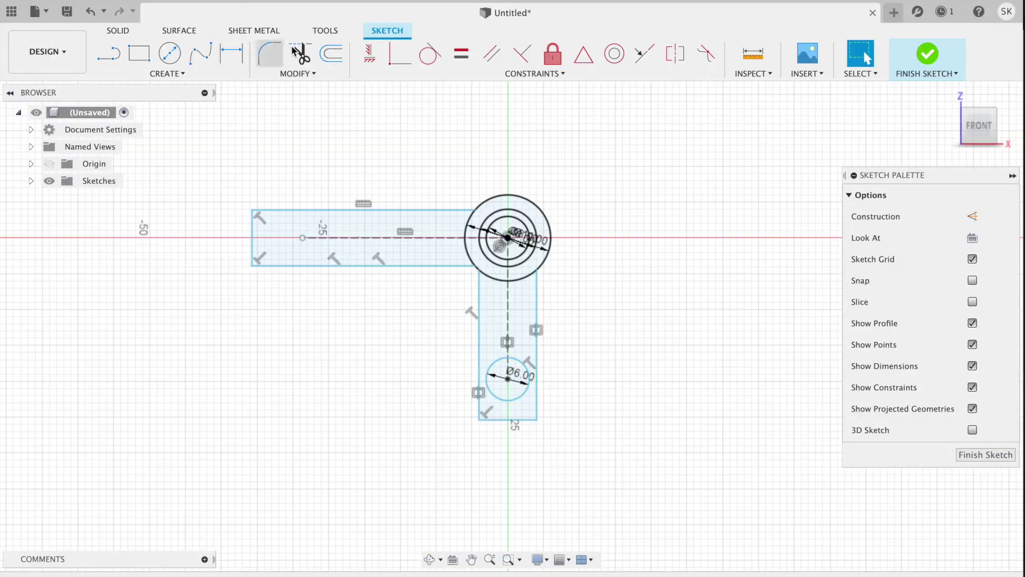
# - Dimension the horizontal arm's height to 6 mm
pyautogui.click(230, 53)
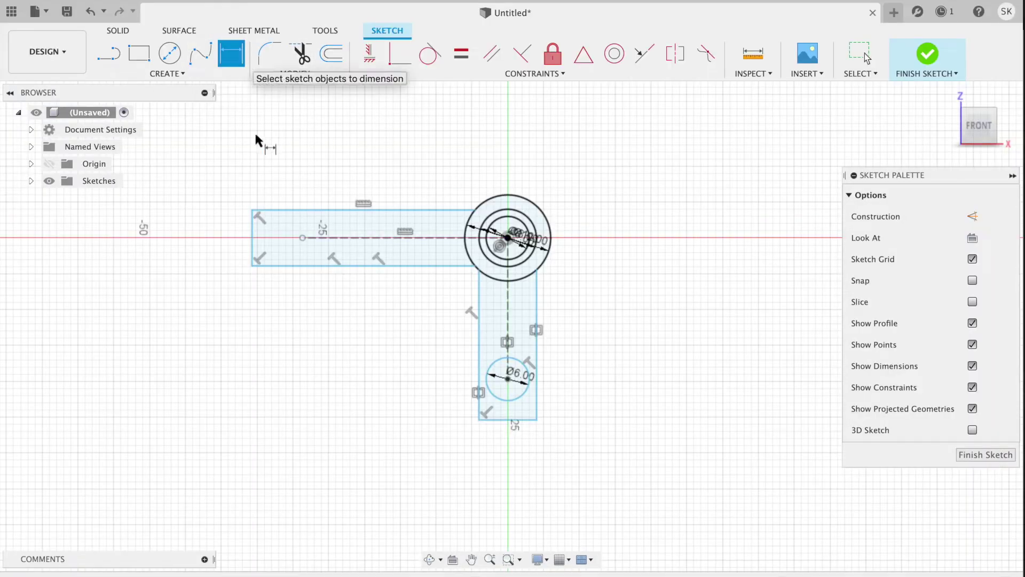
pyautogui.click(287, 208)
pyautogui.click(297, 265)
pyautogui.click(194, 236)
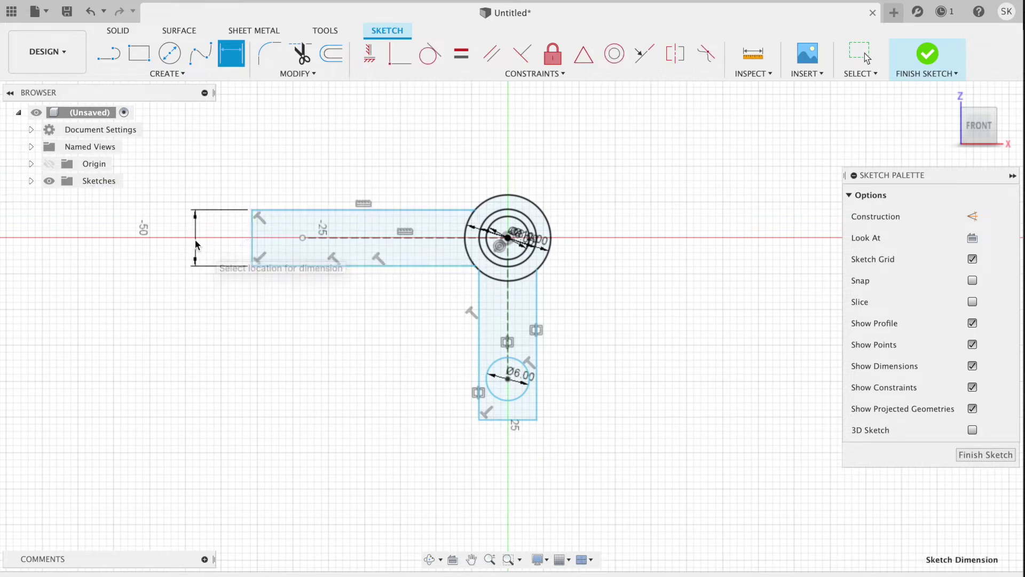
pyautogui.write('6')
pyautogui.press('Return')
pyautogui.press('super+Tab')
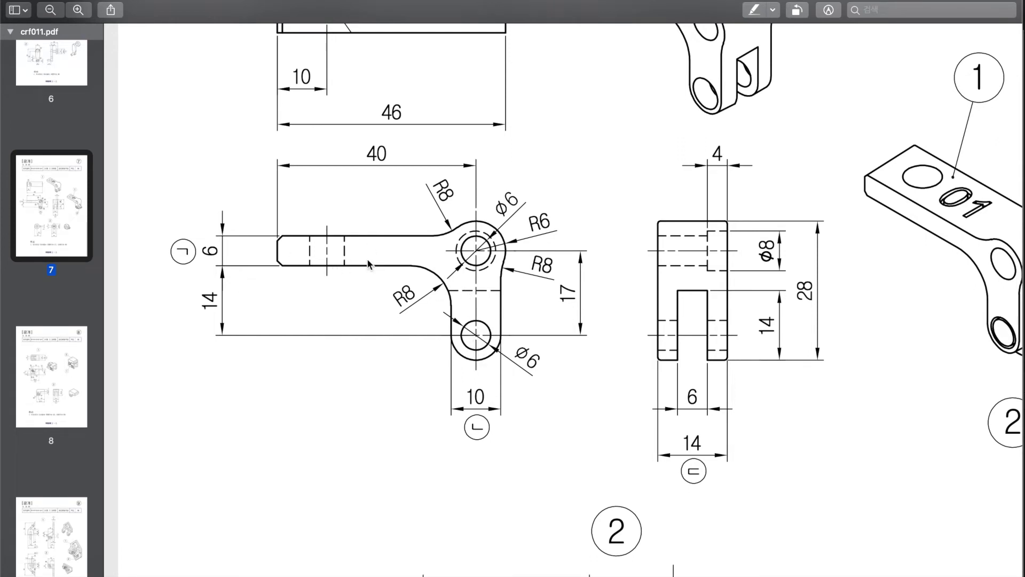
pyautogui.press('super+Tab')
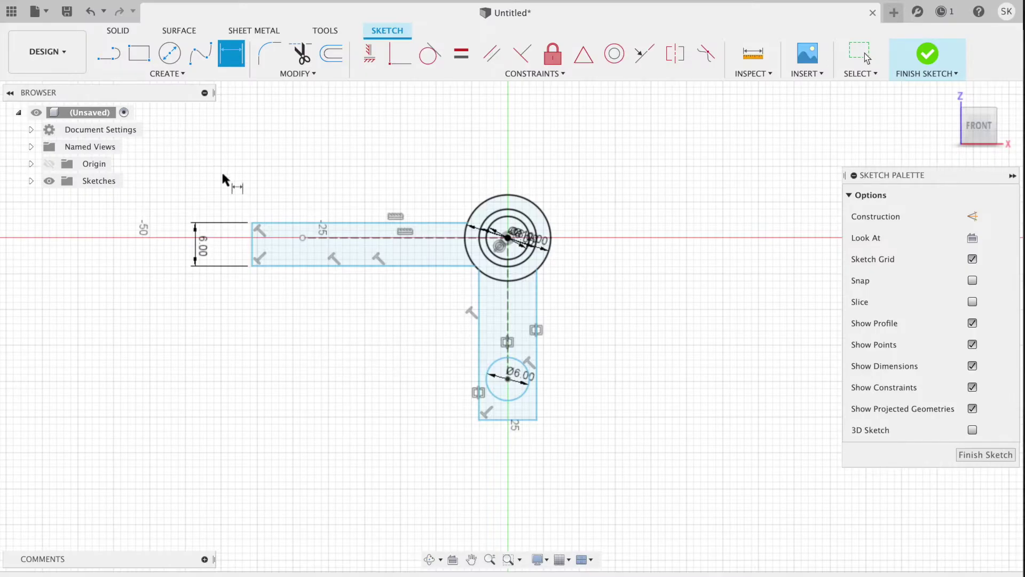
pyautogui.press('super+Tab')
pyautogui.press('super+Tab')
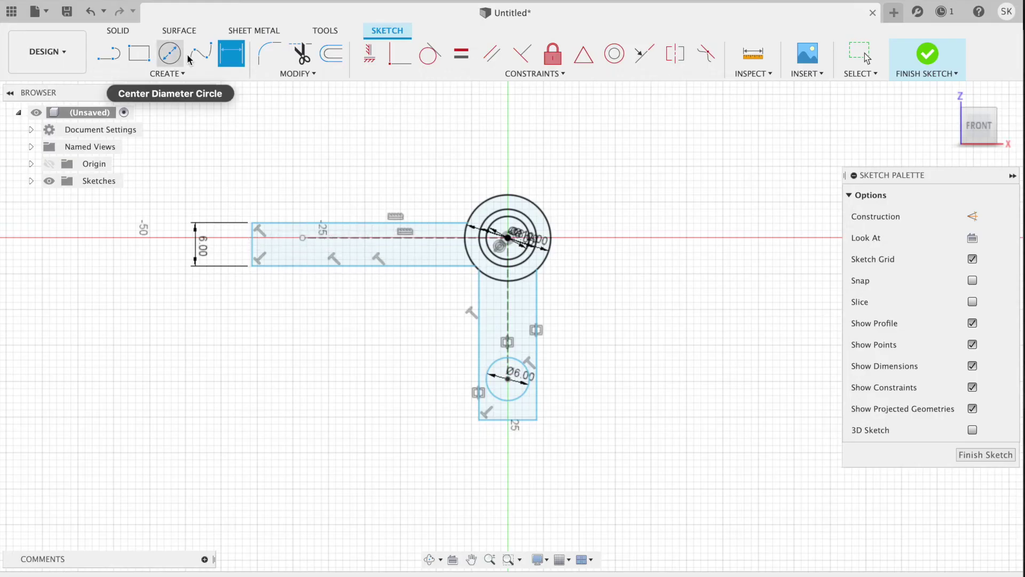
# - Set the small circle's centre 14 mm below the arm's bottom edge
pyautogui.click(499, 396)
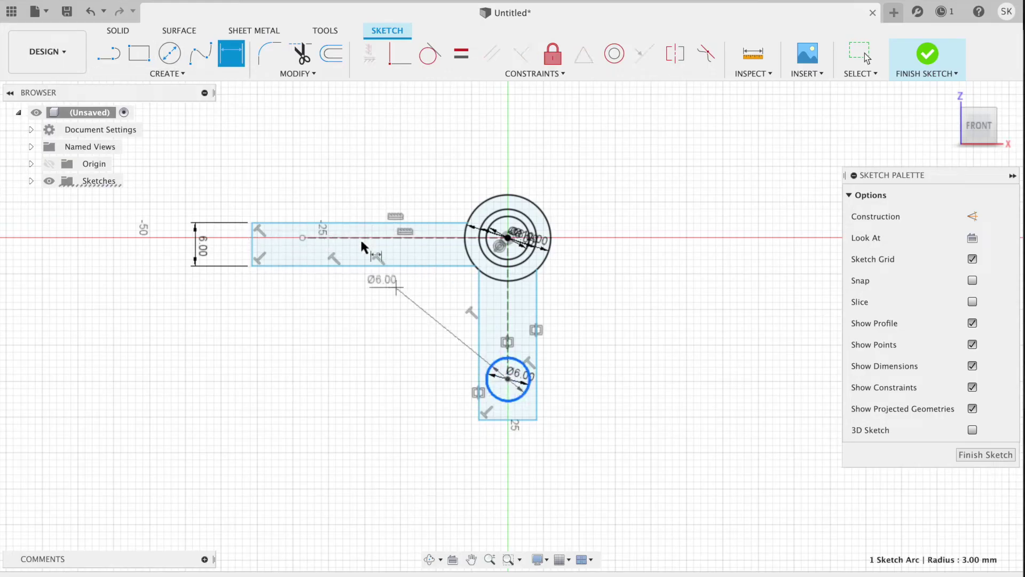
pyautogui.click(368, 266)
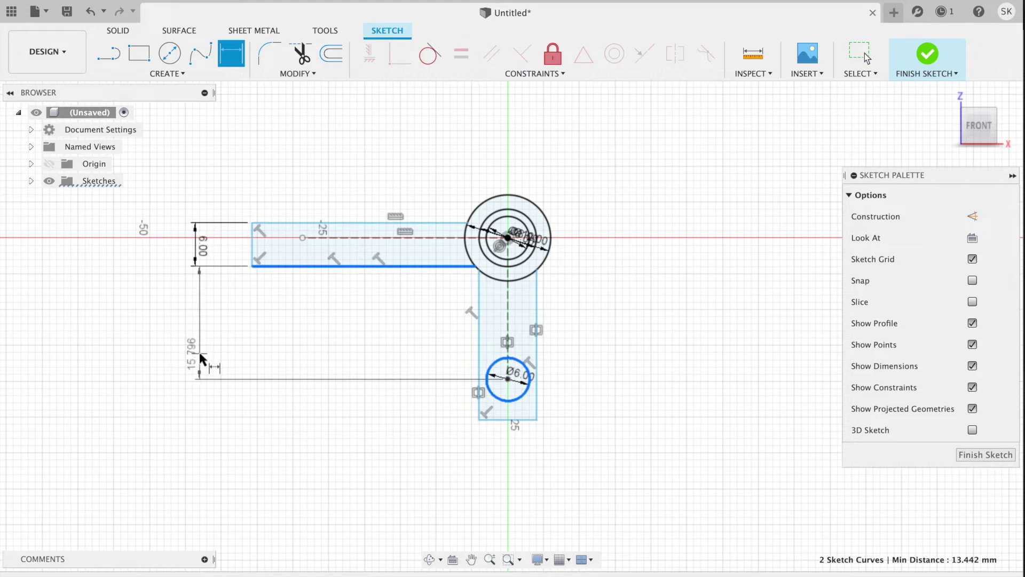
pyautogui.click(193, 322)
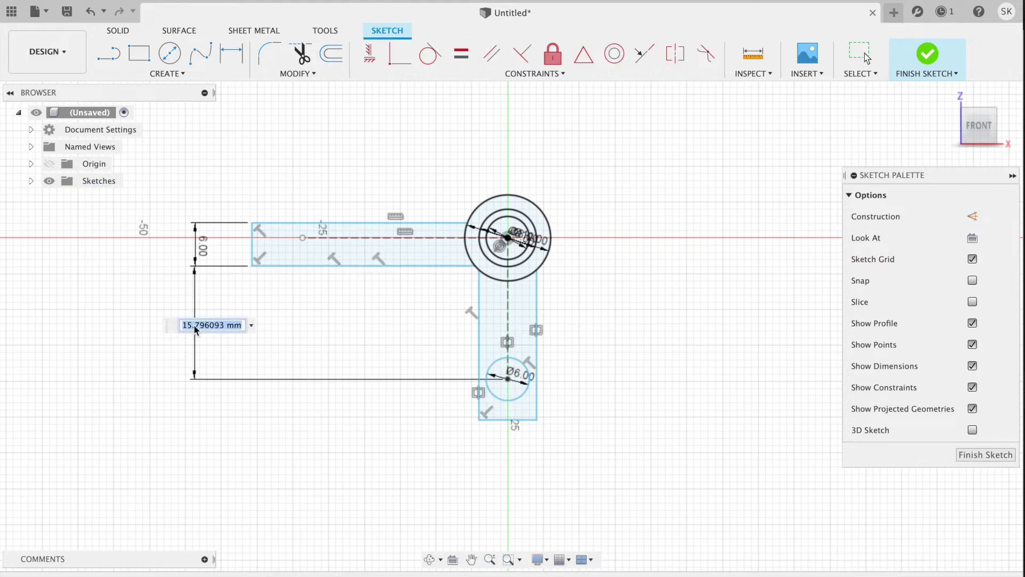
pyautogui.write('14')
pyautogui.press('Return')
pyautogui.press('super+Tab')
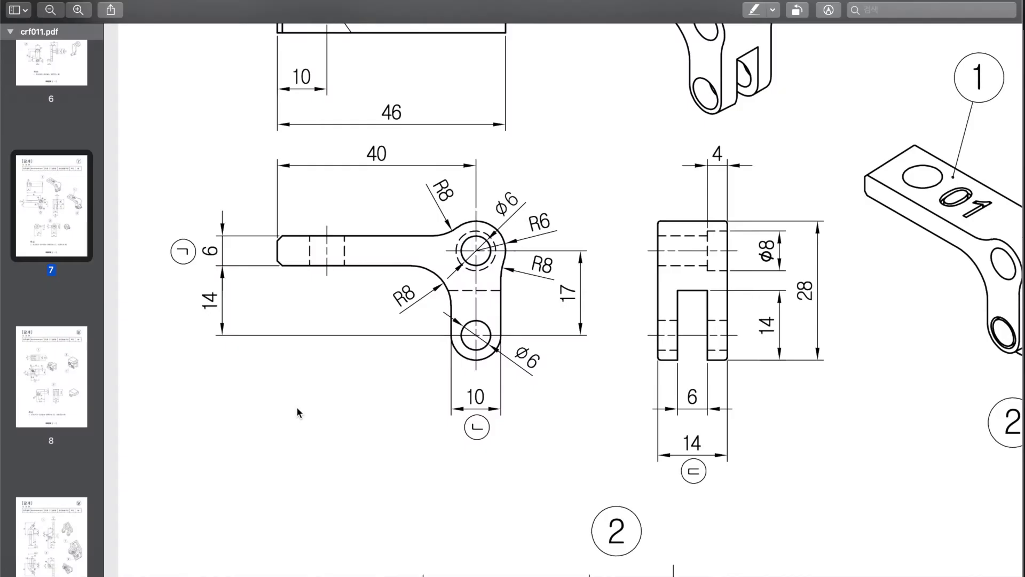
pyautogui.press('super+Tab')
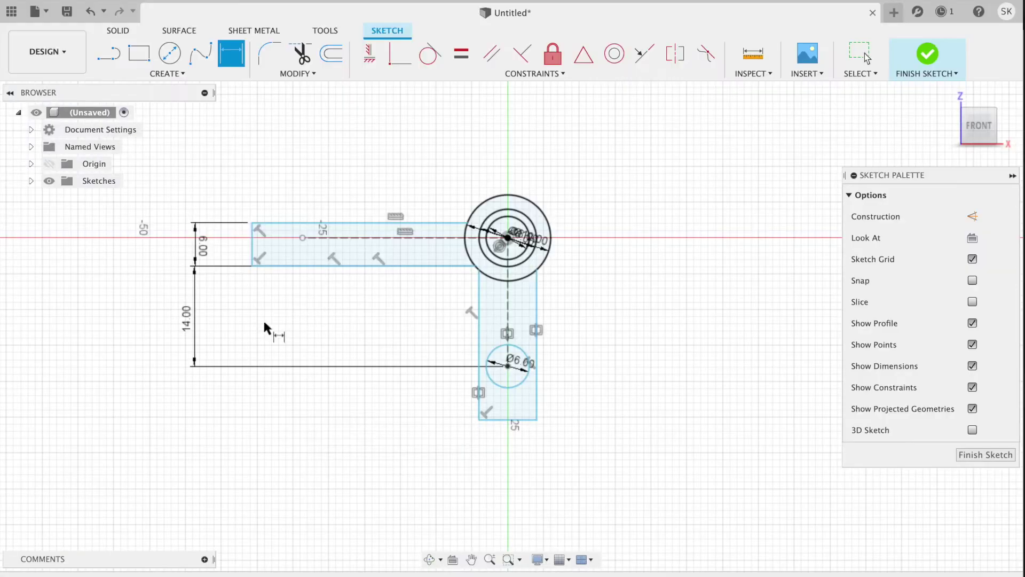
# - Nudge the 14.00 dimension label lower and check the drawing
pyautogui.moveTo(188, 315); pyautogui.dragTo(187, 324)
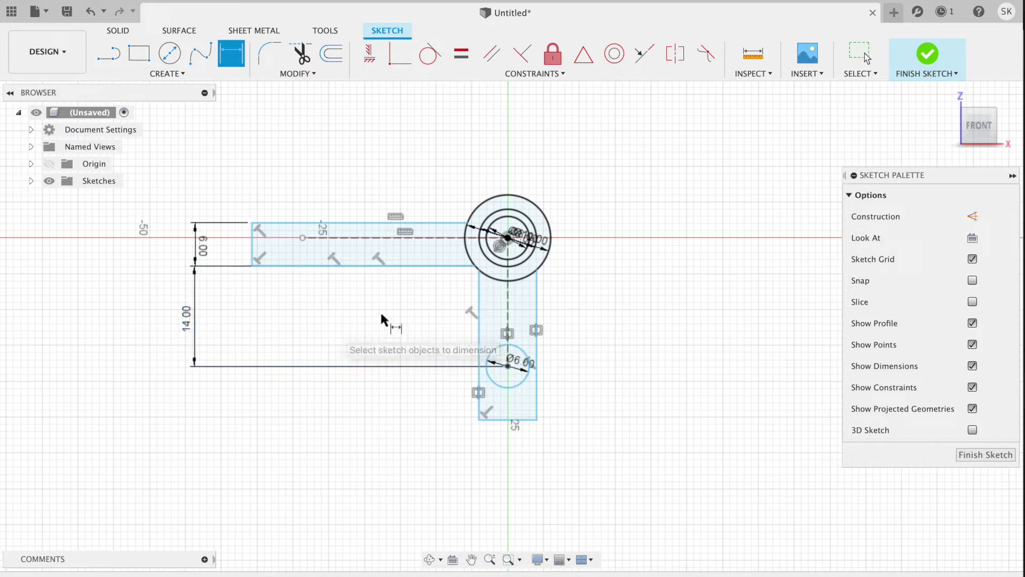
pyautogui.press('super+Tab')
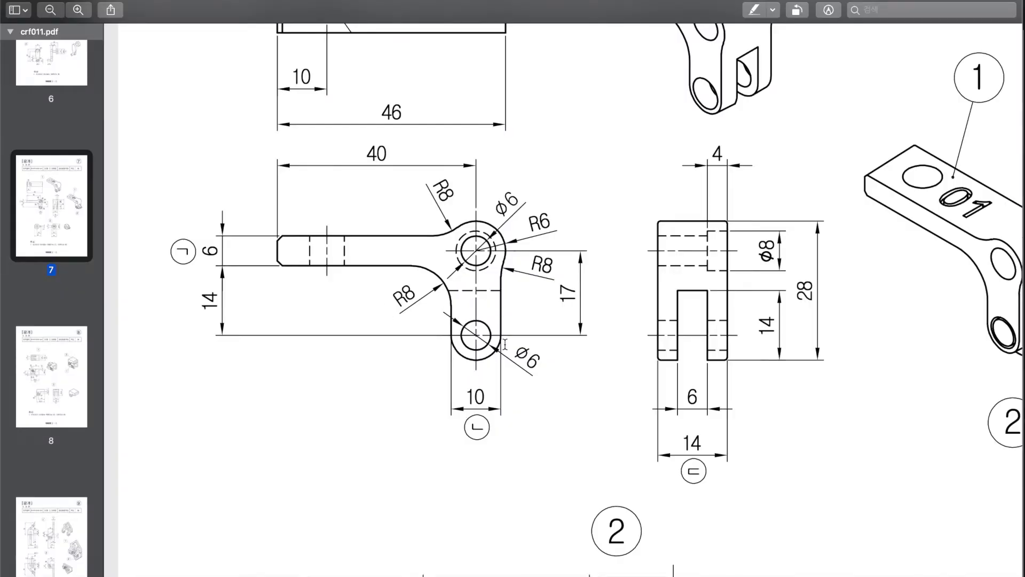
pyautogui.press('super+Tab')
# - Dimension the vertical arm's width to 10 mm
pyautogui.click(479, 414)
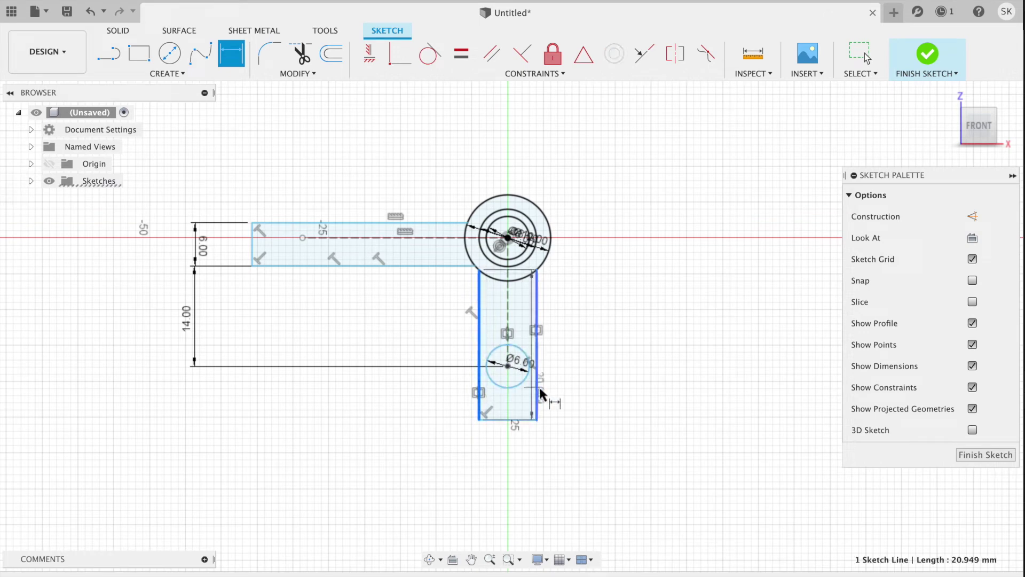
pyautogui.click(537, 411)
pyautogui.click(508, 476)
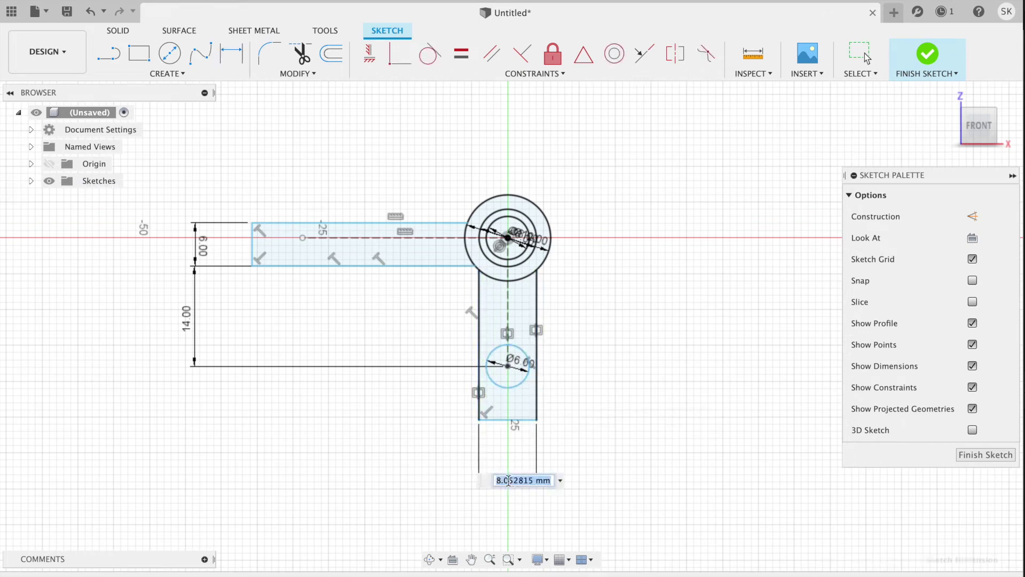
pyautogui.write('10')
pyautogui.press('Return')
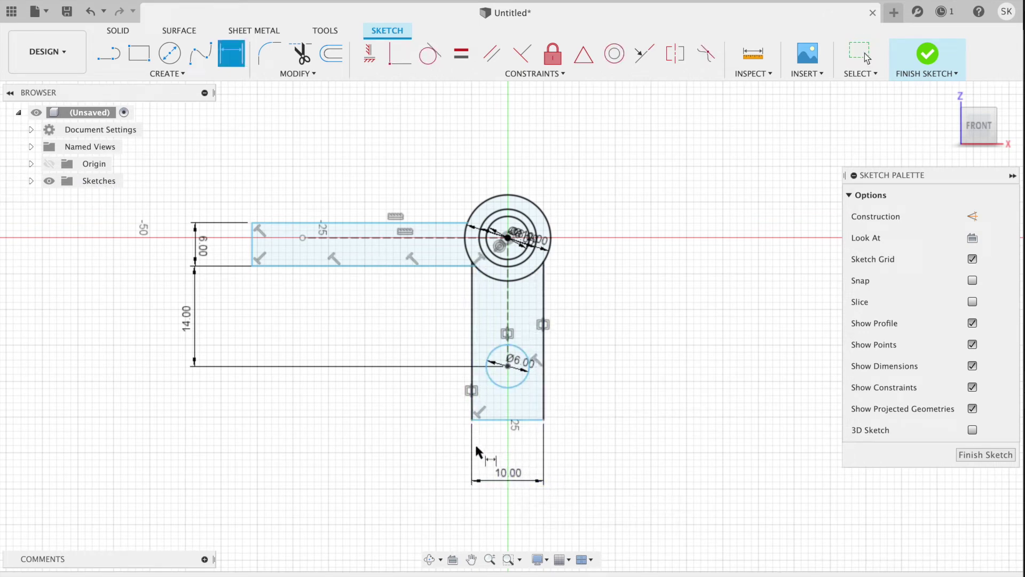
pyautogui.press('Escape')
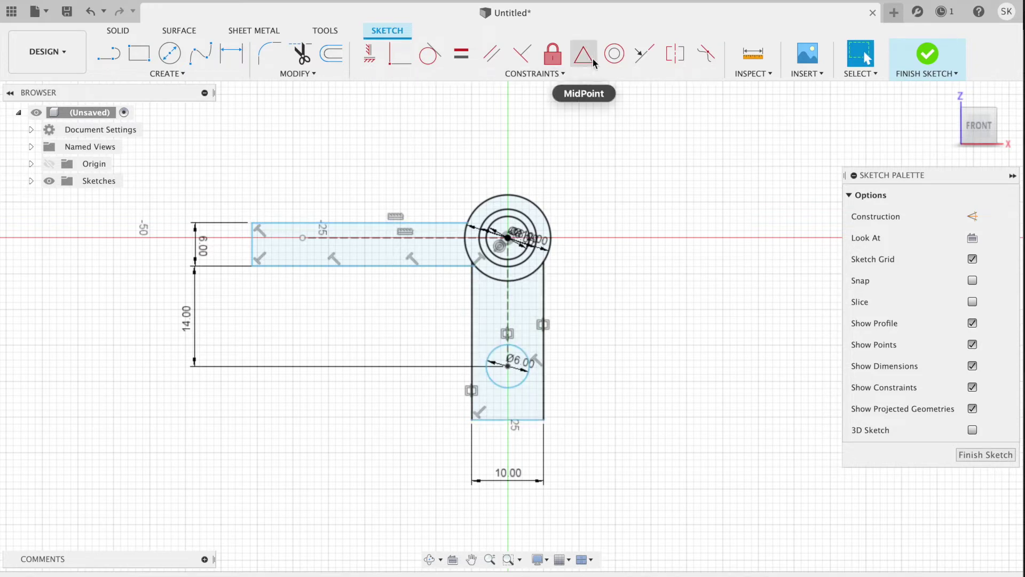
# - Constrain the vertical arm's bottom-edge midpoint to the small circle's centre
pyautogui.click(584, 54)
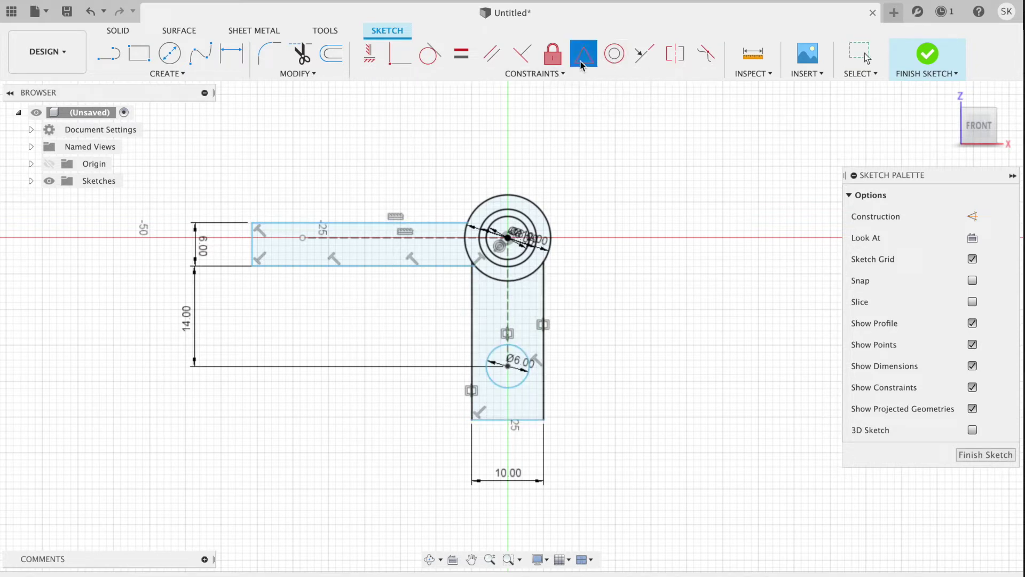
pyautogui.click(502, 419)
pyautogui.click(507, 366)
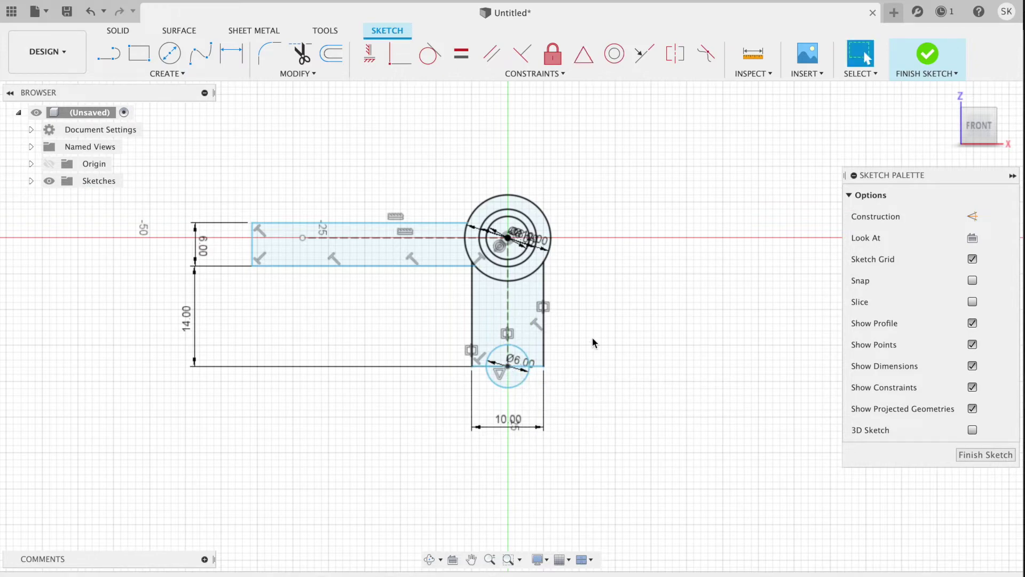
pyautogui.scroll(3, 593, 344)
pyautogui.scroll(-2, 593, 343)
pyautogui.press('super+Tab')
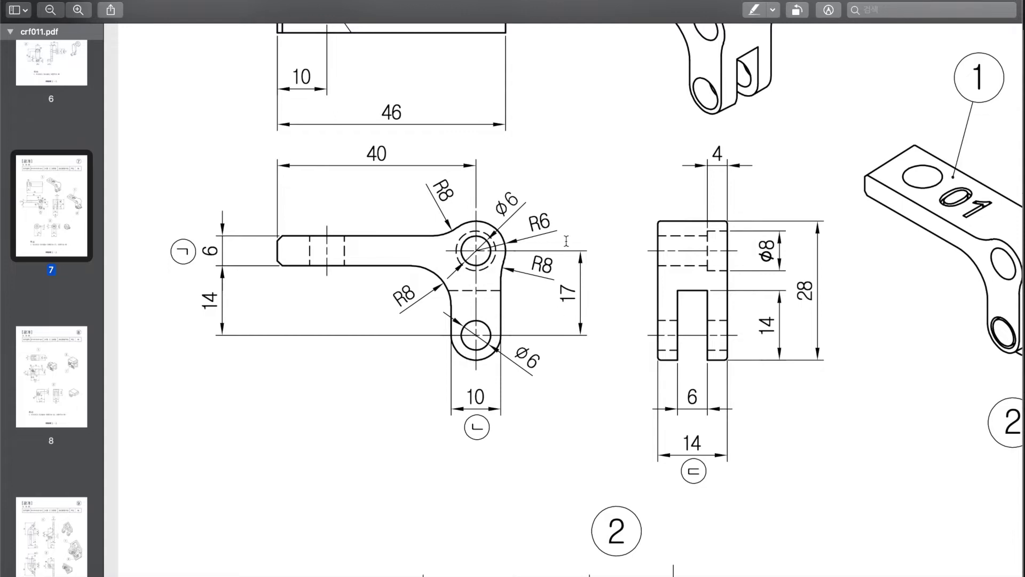
# - Dimension the vertical distance between the top inner circle and bottom circle centres as 17 mm
pyautogui.press('super+Tab')
pyautogui.click(231, 54)
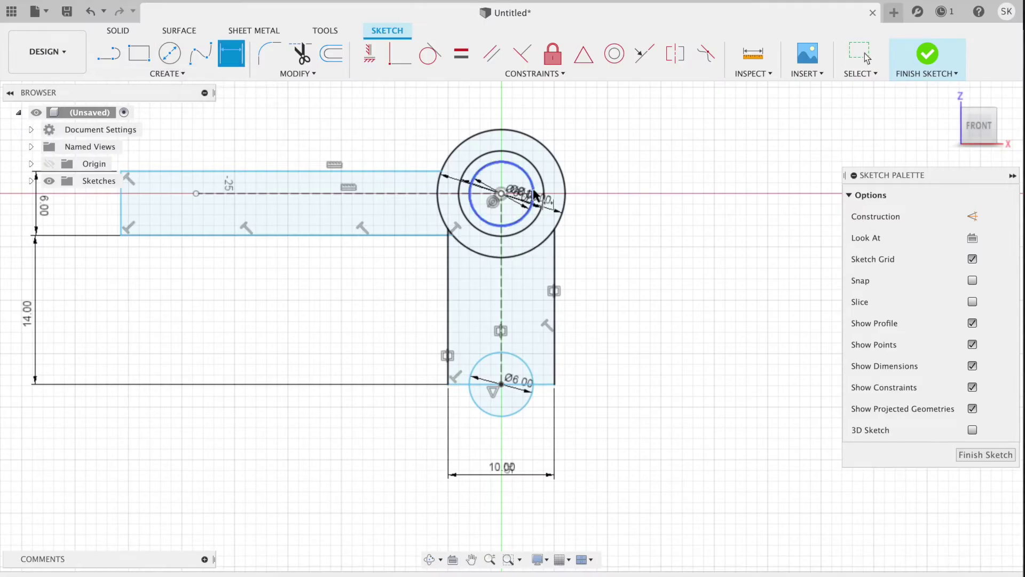
pyautogui.click(534, 193)
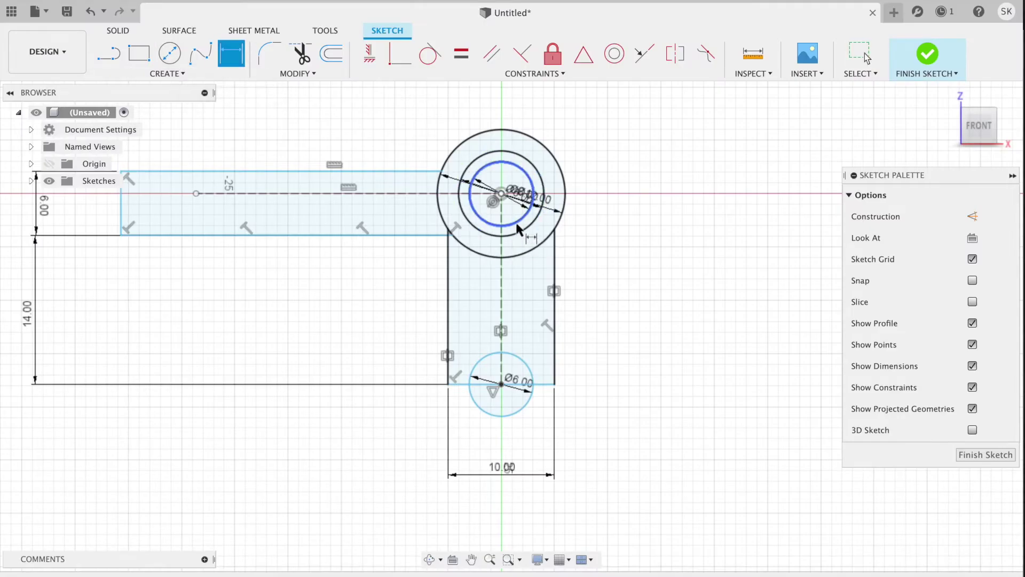
pyautogui.click(523, 365)
pyautogui.click(644, 289)
pyautogui.write('1')
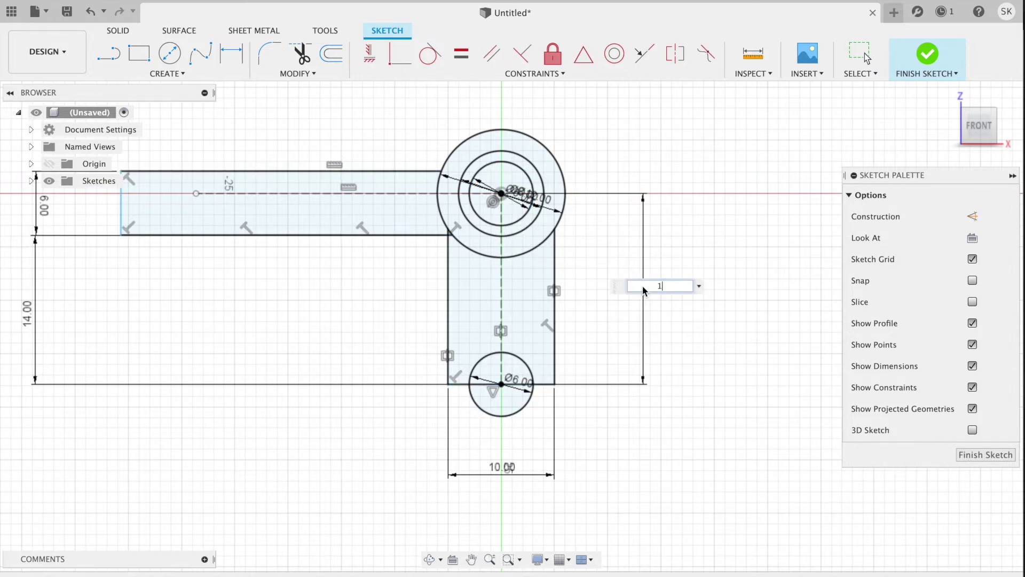
pyautogui.write('7')
pyautogui.press('Return')
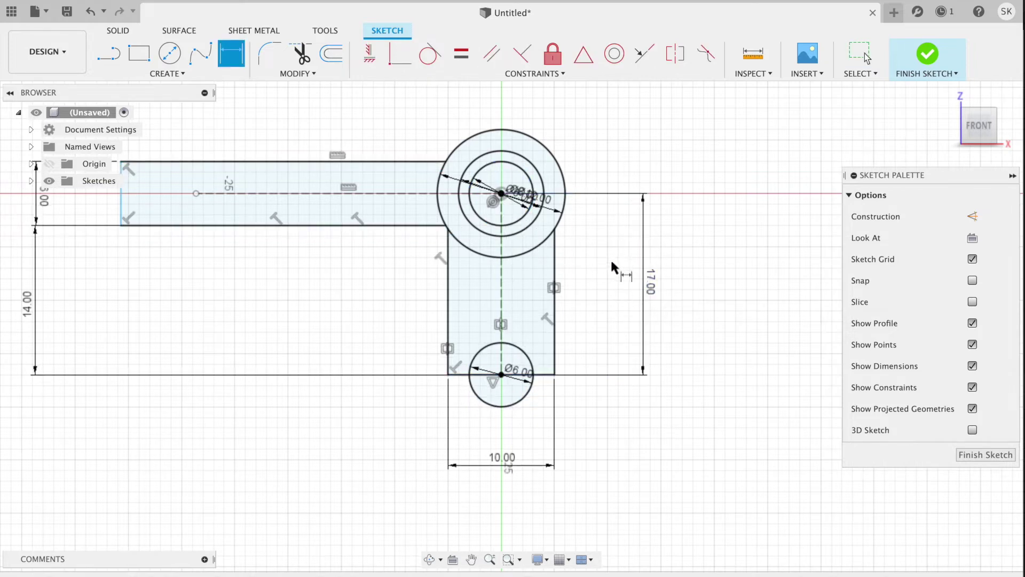
pyautogui.hscroll(-3, 611, 260)
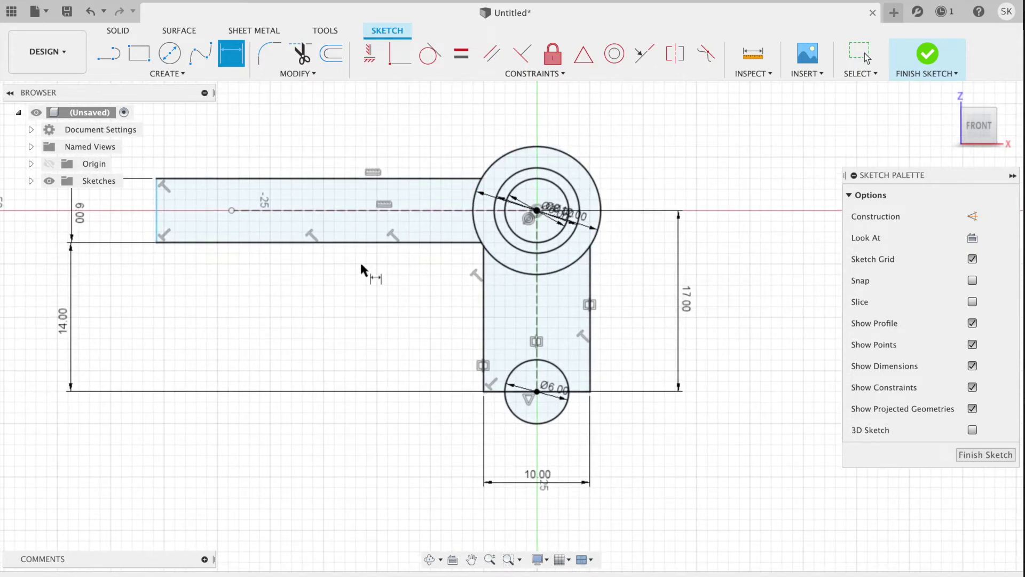
pyautogui.press('super+Tab')
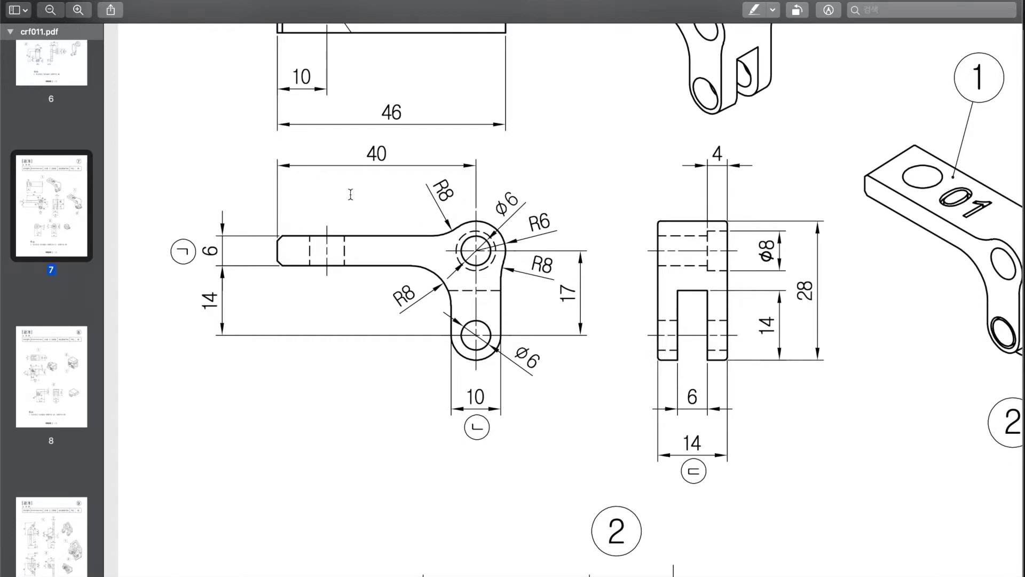
# - Dimension the arm from its left end to the top circle centre, changing 35.701 to 40 mm
pyautogui.press('super+Tab')
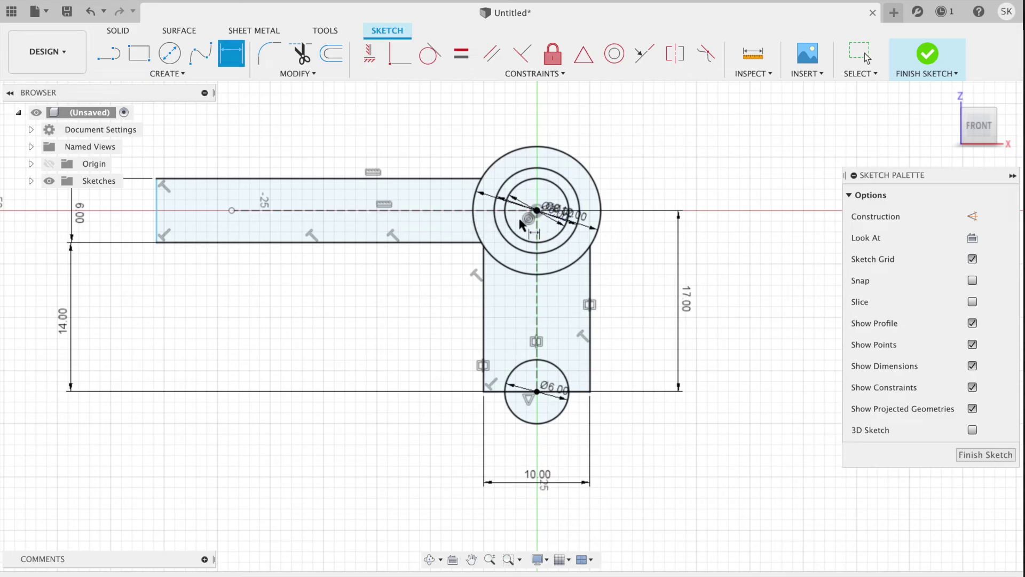
pyautogui.click(513, 233)
pyautogui.click(159, 213)
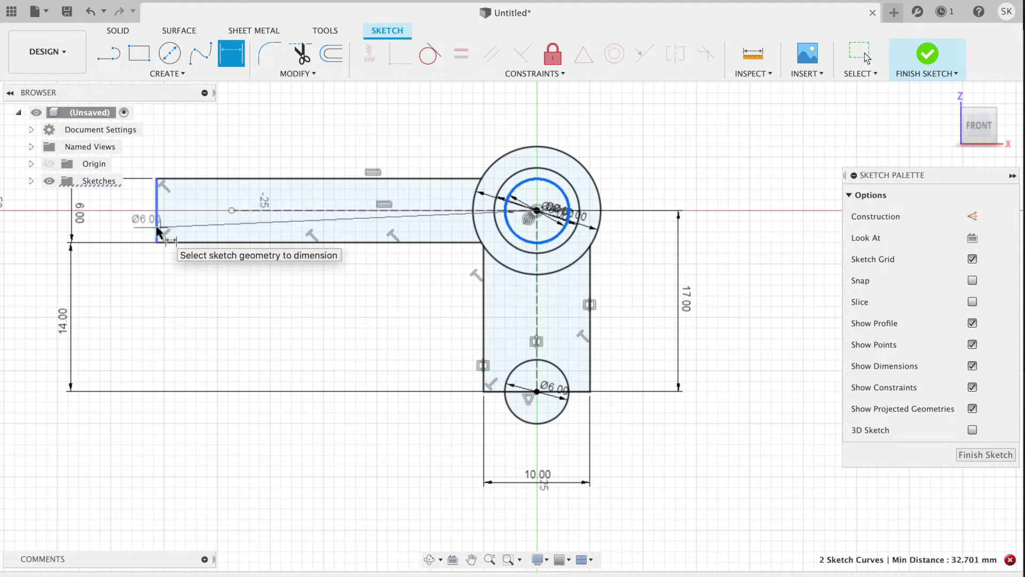
pyautogui.scroll(5, 291, 139)
pyautogui.click(348, 191)
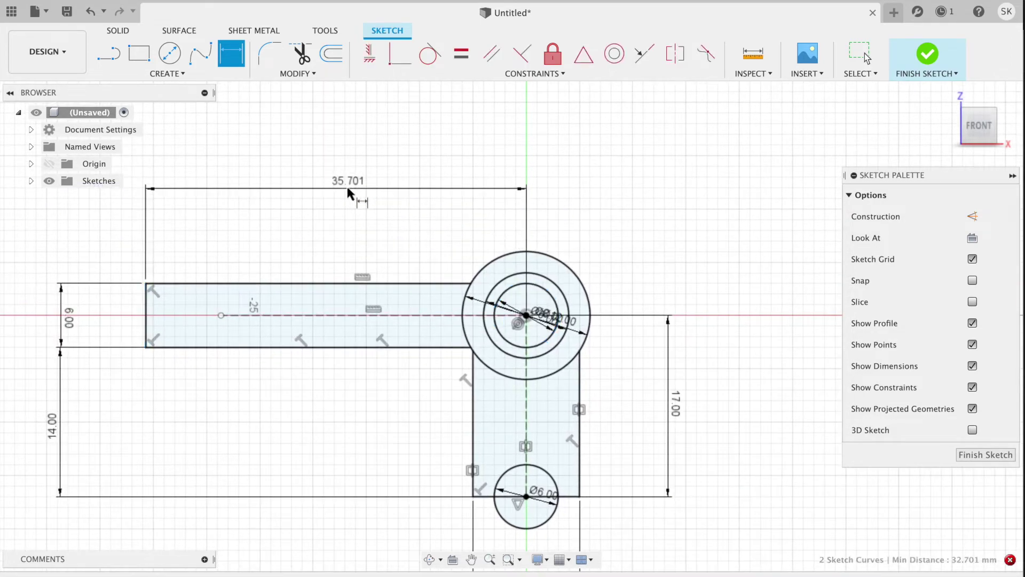
pyautogui.press('Escape')
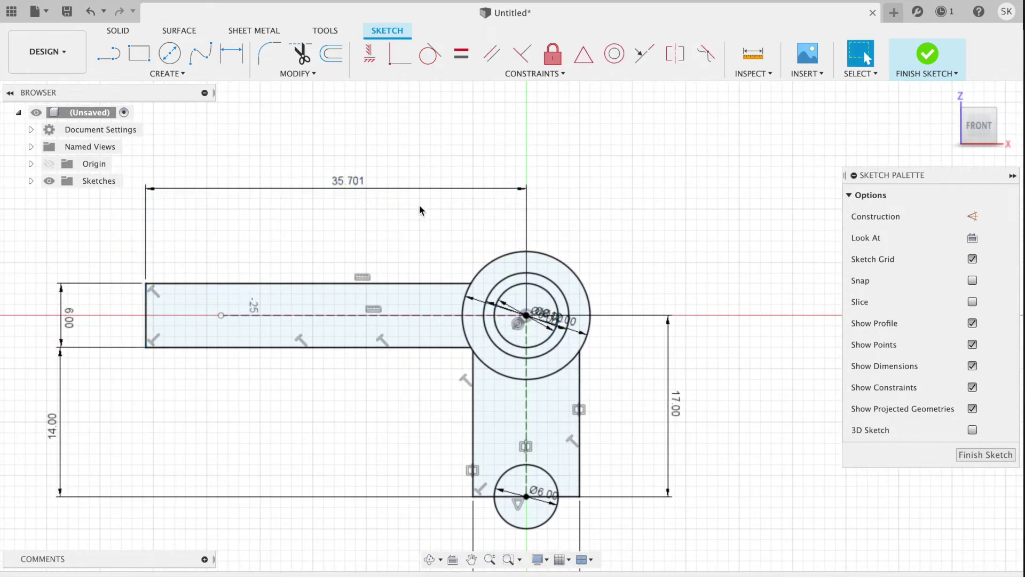
pyautogui.doubleClick(349, 184)
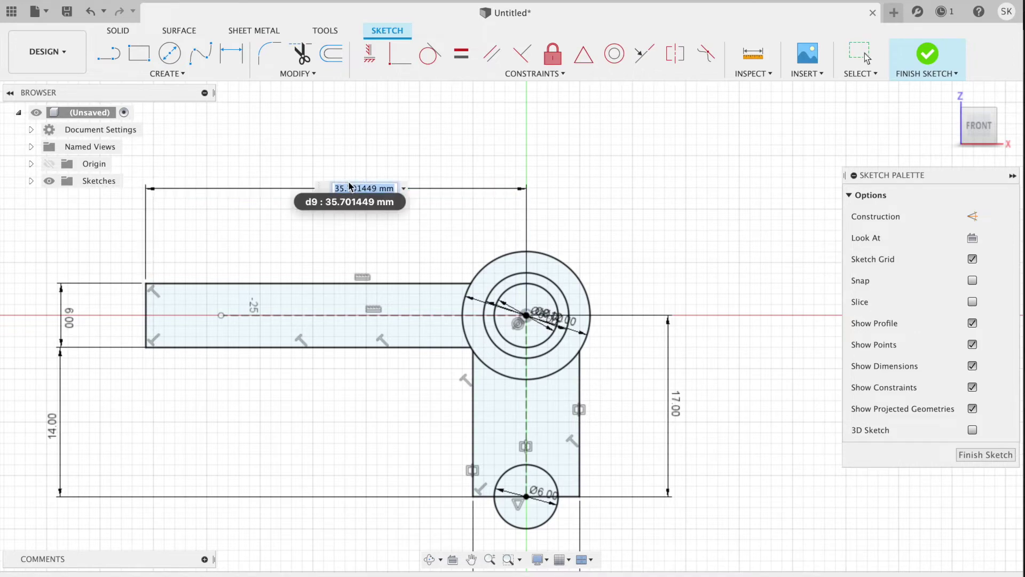
pyautogui.write('40')
pyautogui.press('Return')
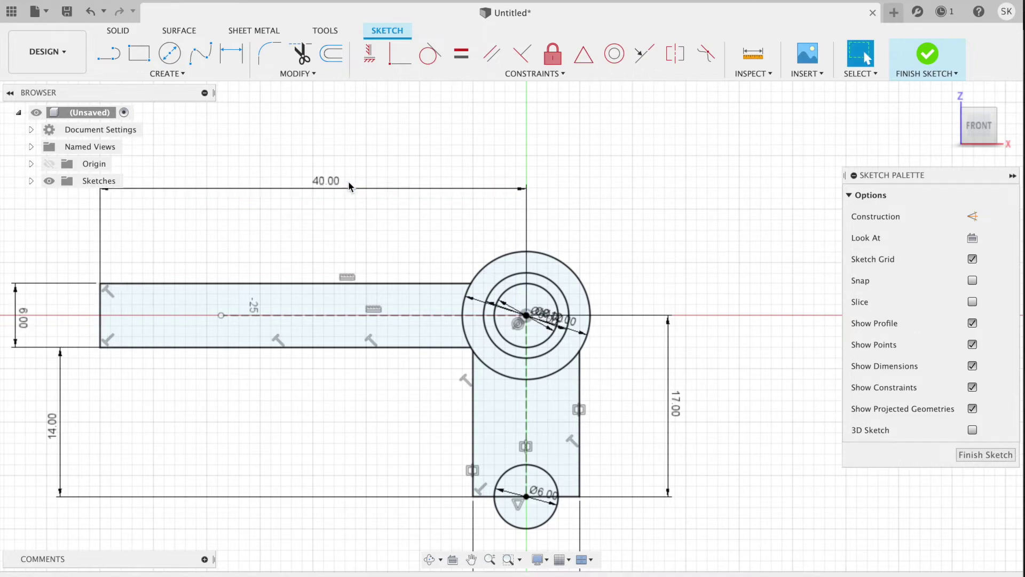
pyautogui.scroll(-1, 466, 229)
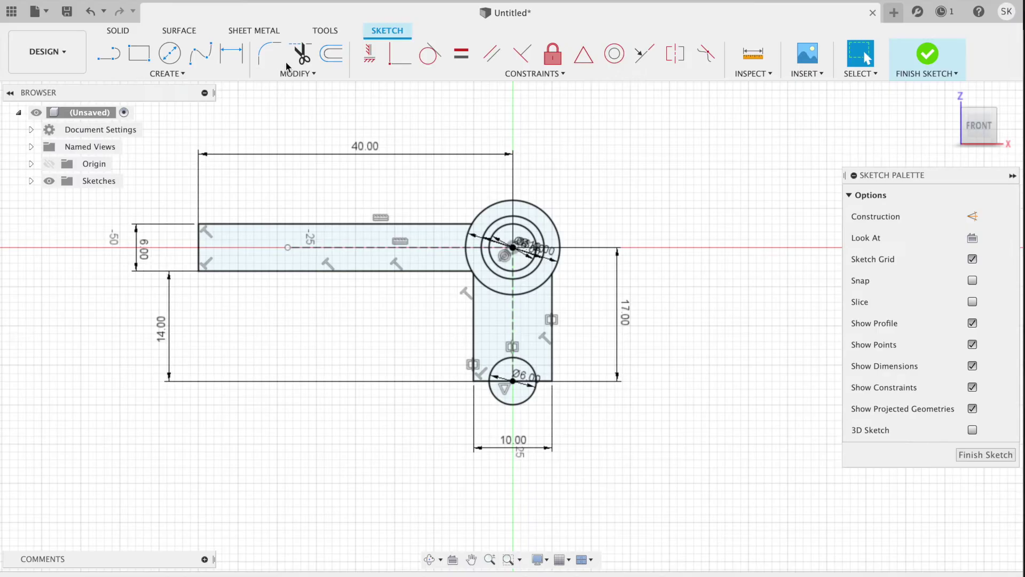
# - Fillet the corner between the arm's bottom edge and the leg's left edge with radius 8 mm
pyautogui.click(270, 59)
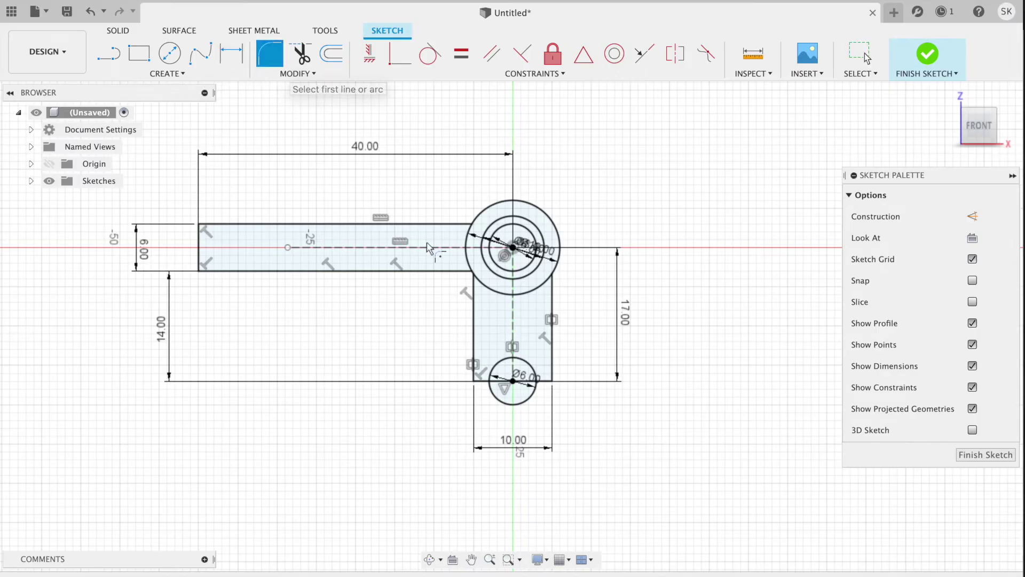
pyautogui.click(449, 278)
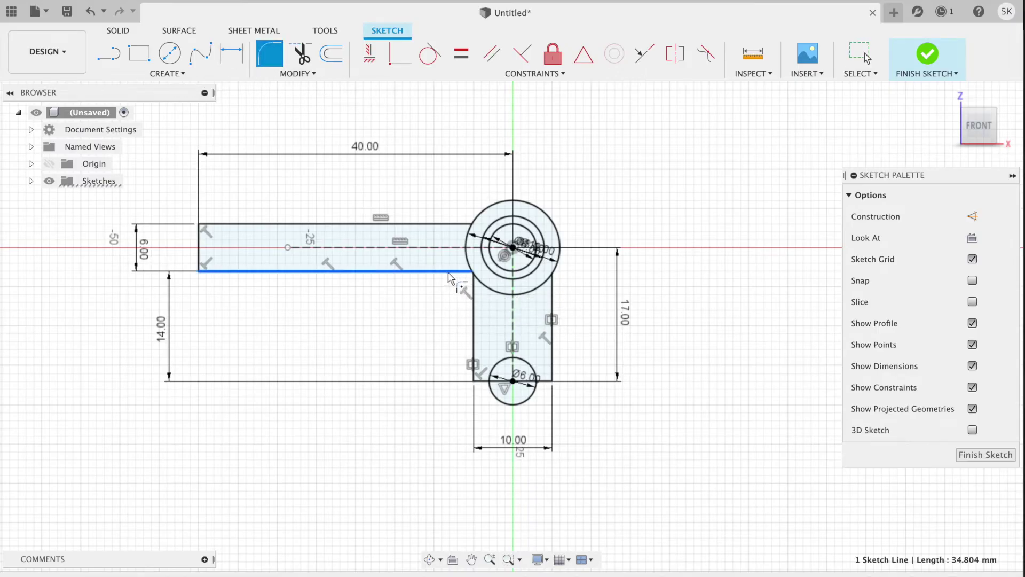
pyautogui.click(474, 317)
pyautogui.write('8')
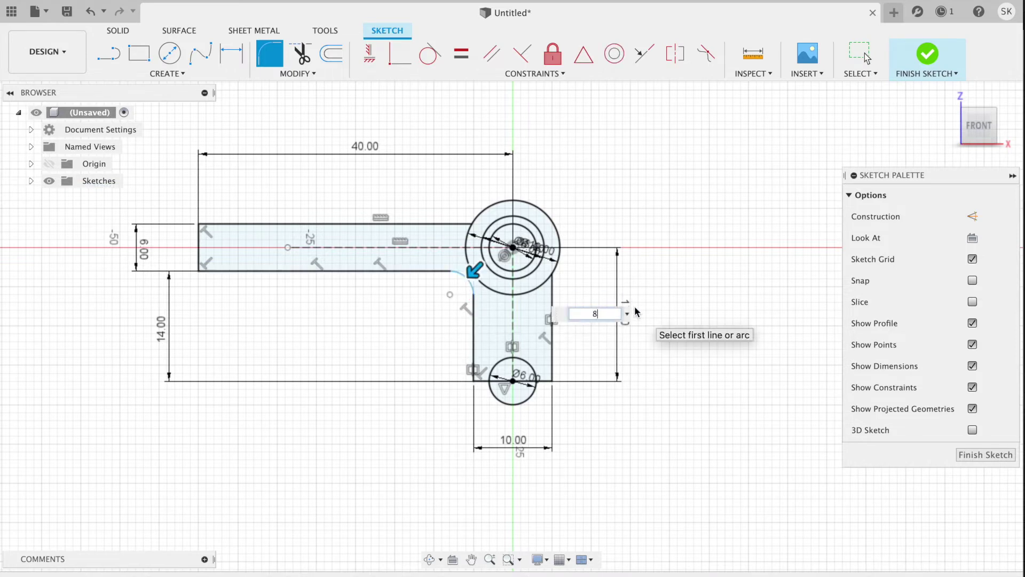
pyautogui.press('Return')
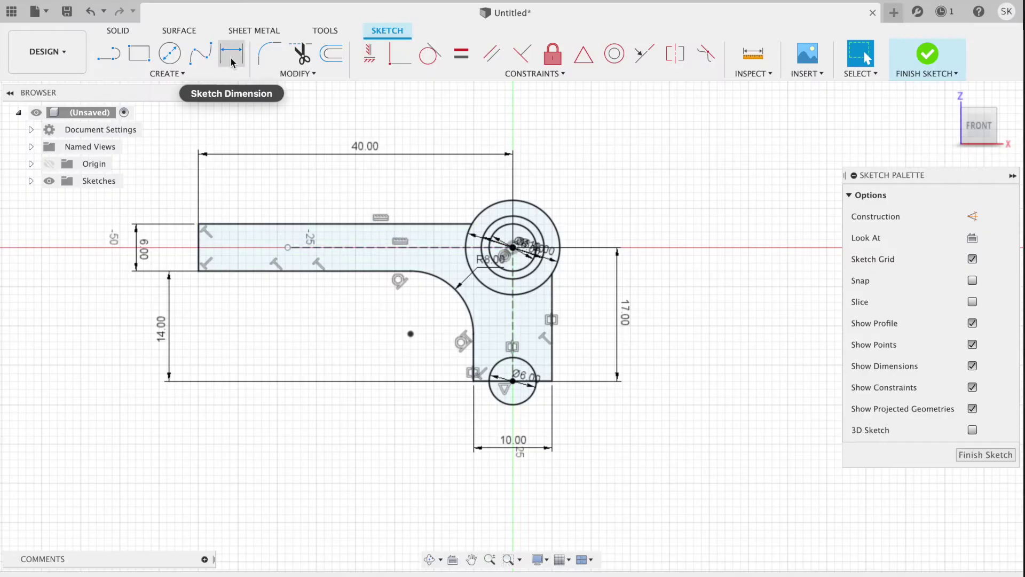
pyautogui.click(270, 57)
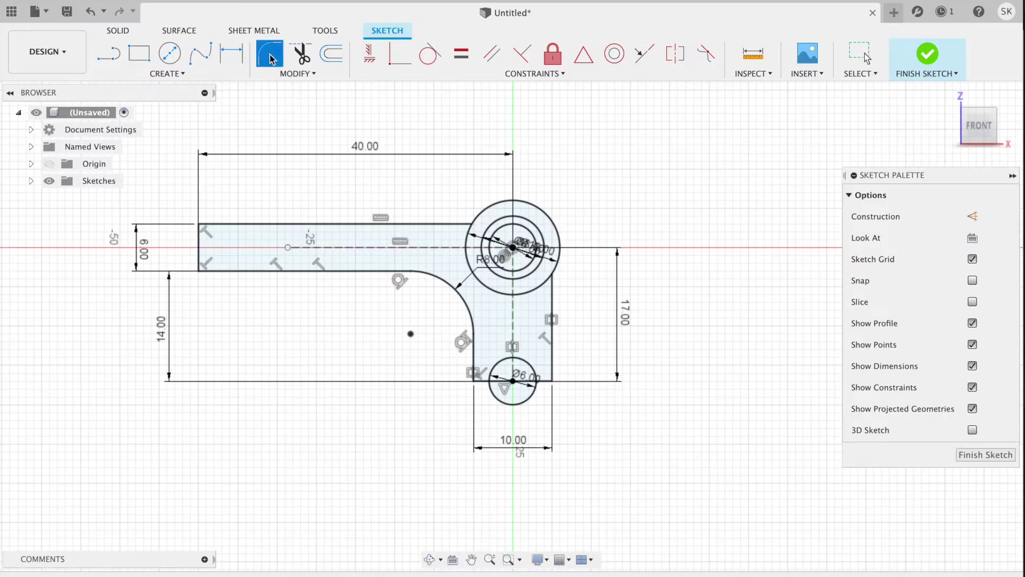
pyautogui.click(457, 224)
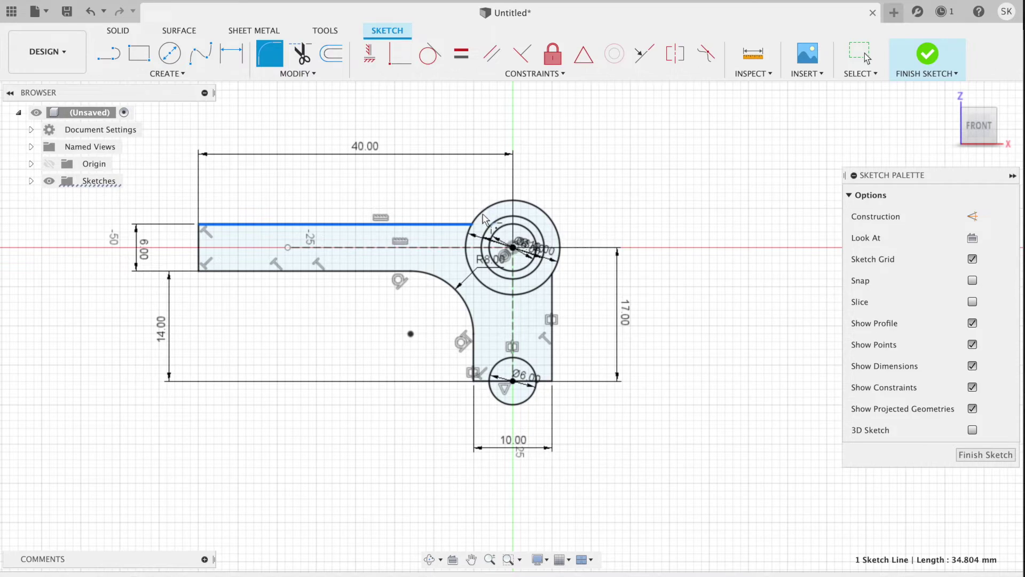
pyautogui.press('Escape')
pyautogui.scroll(5, 456, 192)
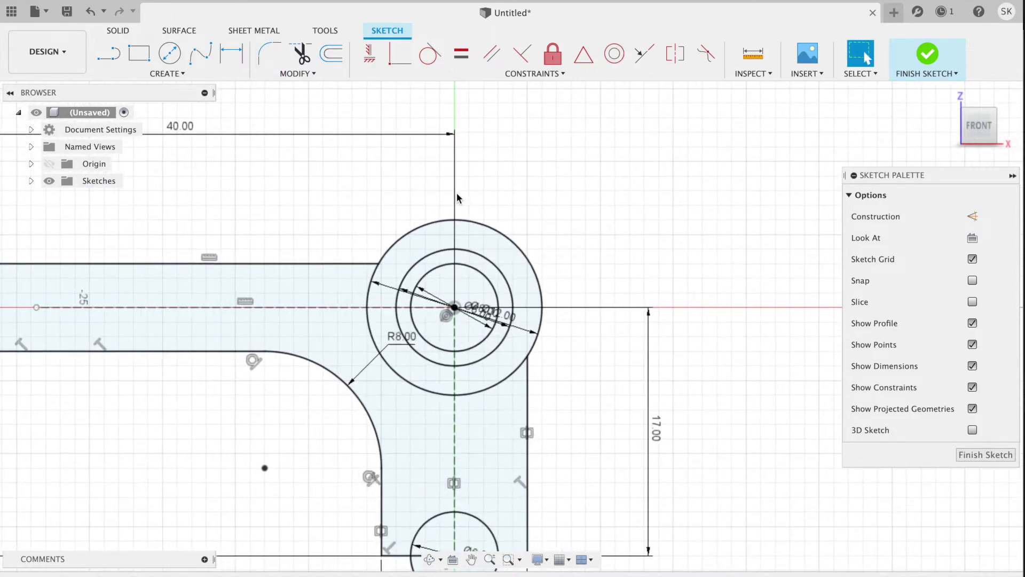
pyautogui.click(270, 53)
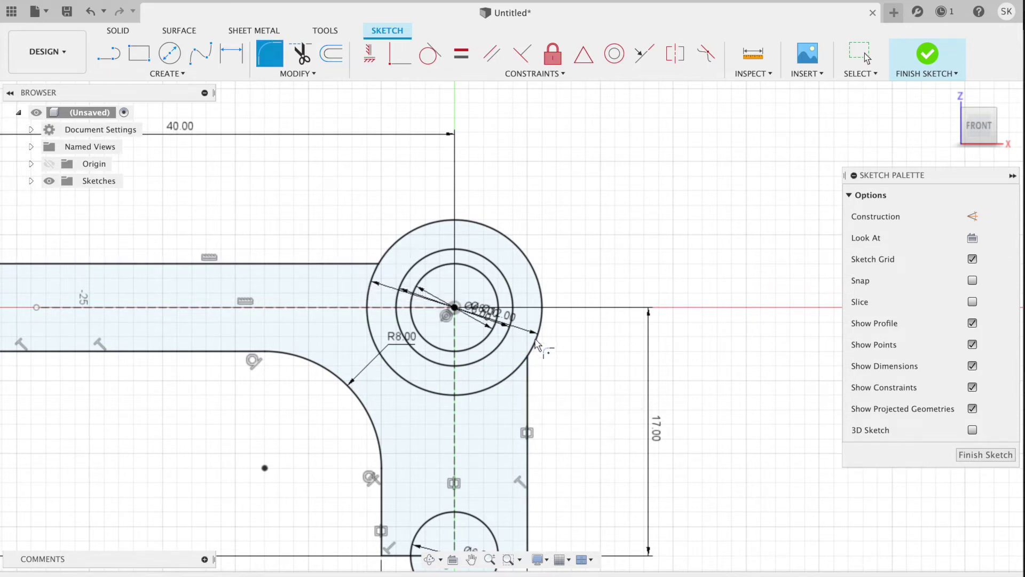
pyautogui.press('Escape')
pyautogui.scroll(-3, 495, 315)
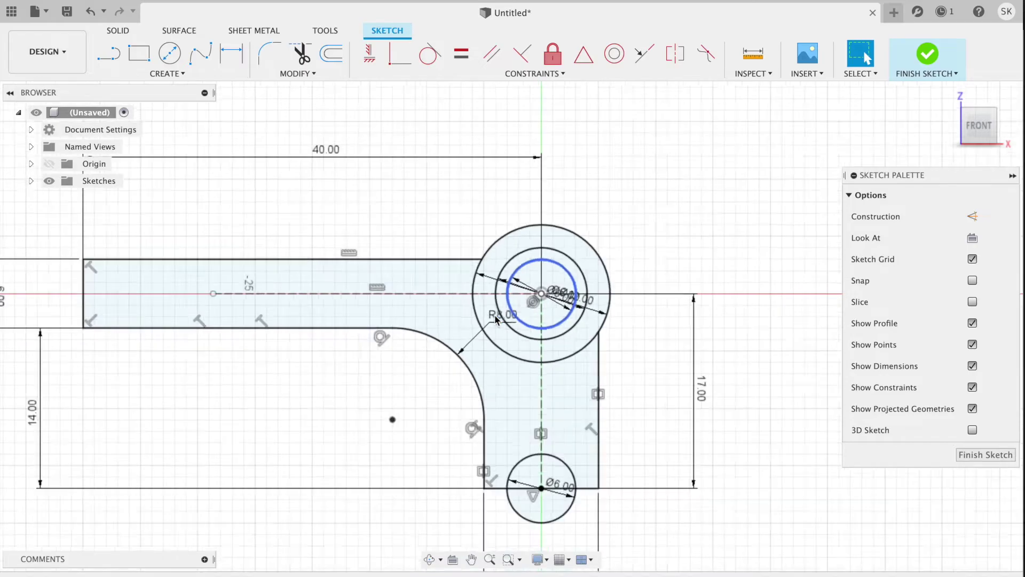
pyautogui.scroll(-3, 494, 315)
pyautogui.press('super+Tab')
pyautogui.scroll(2, 498, 321)
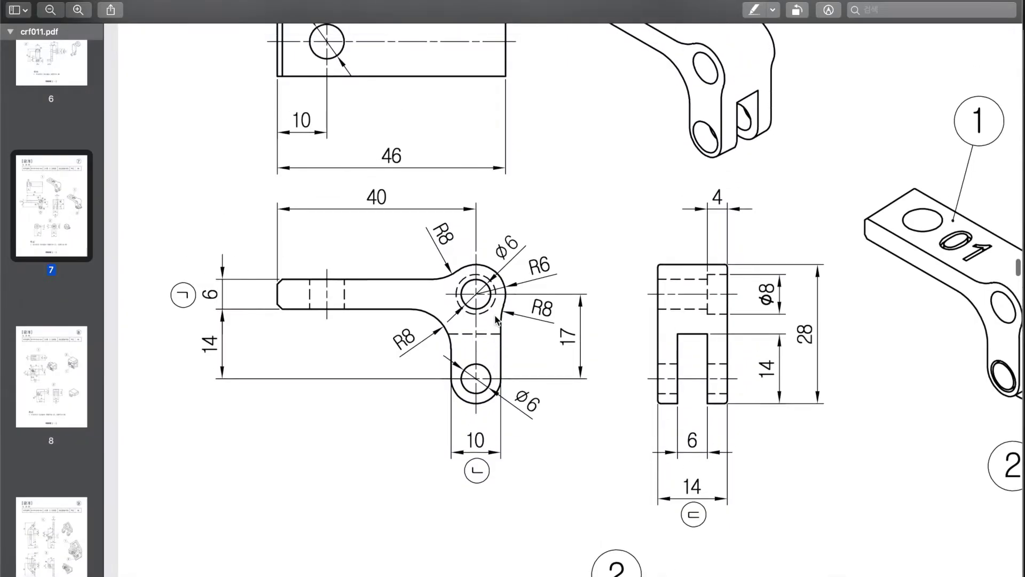
pyautogui.press('super+Tab')
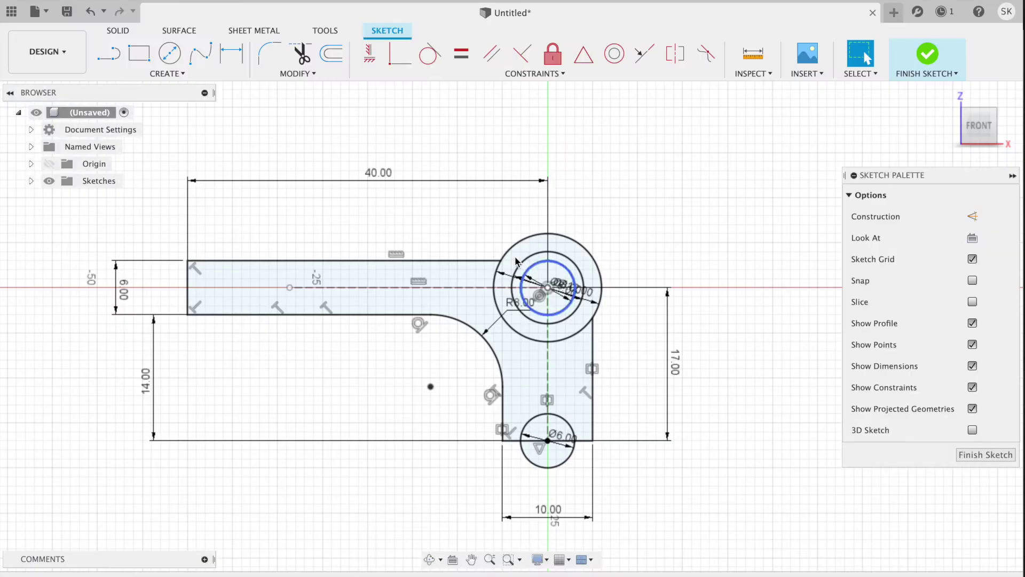
# - Draw the first Ø8 circle above the arm beside the boss
pyautogui.click(167, 58)
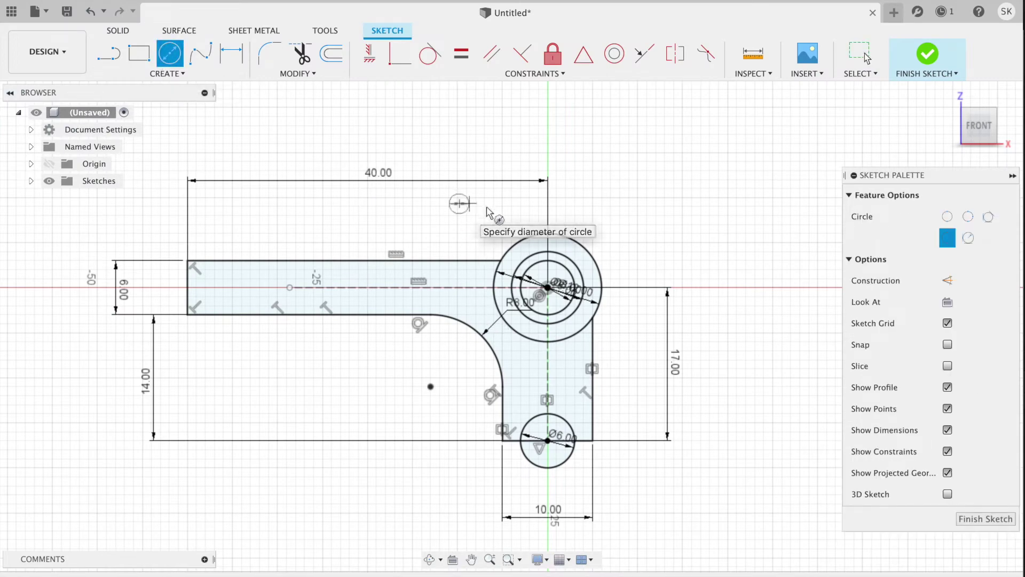
pyautogui.write('8')
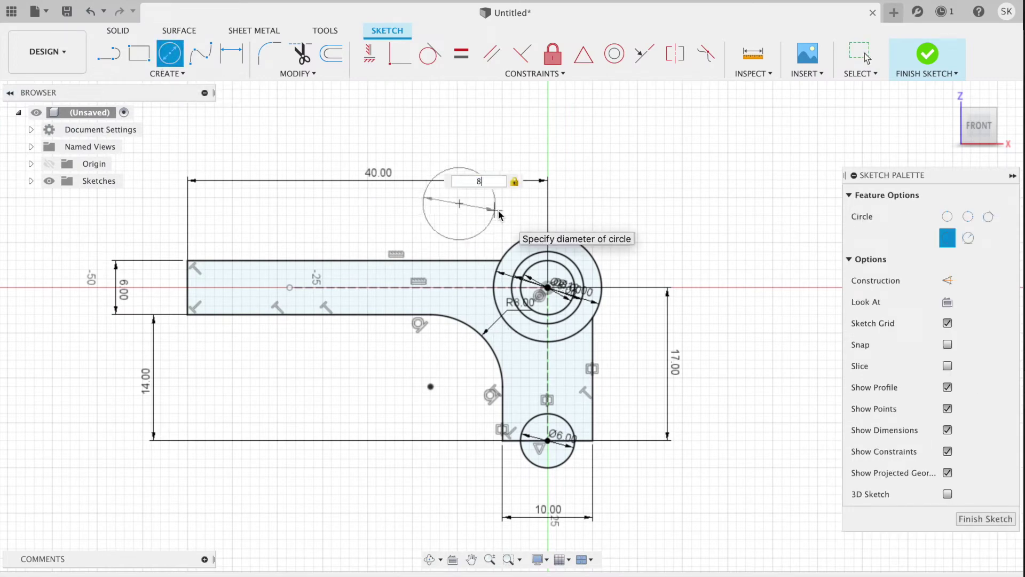
pyautogui.press('Return')
# - Draw a second Ø8 circle right of the boss and nudge both circles into position
pyautogui.click(175, 54)
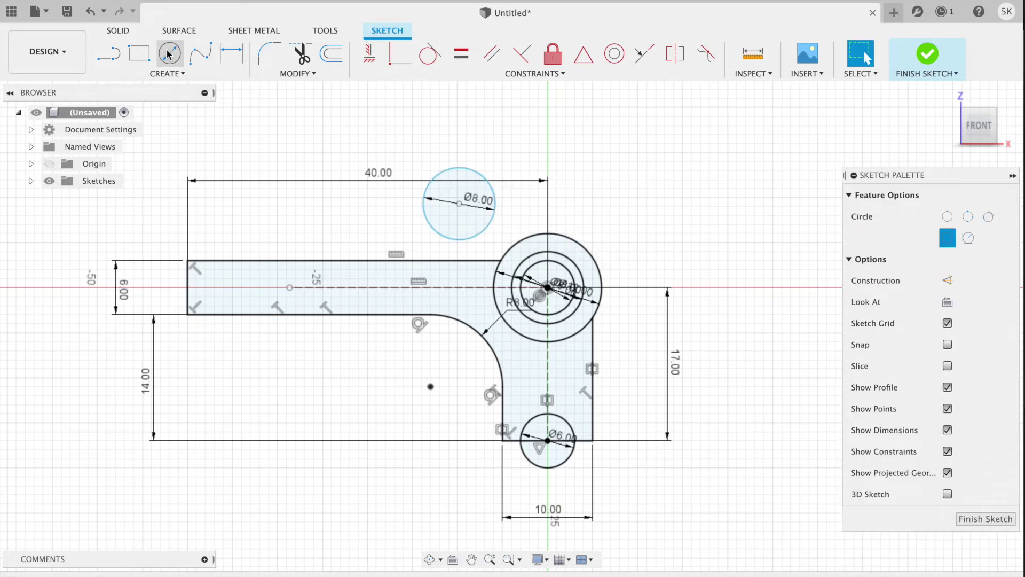
pyautogui.click(627, 326)
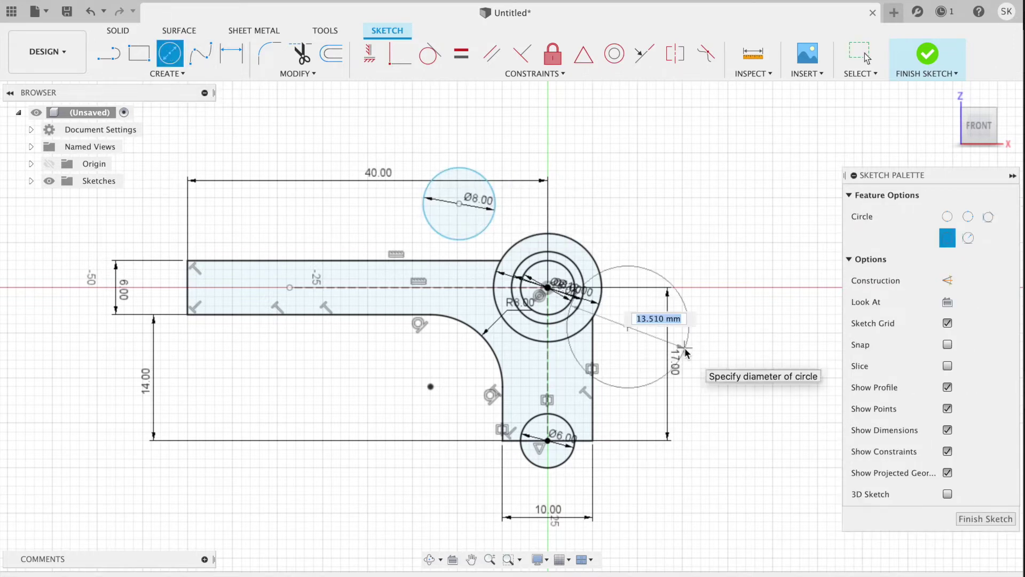
pyautogui.write('8')
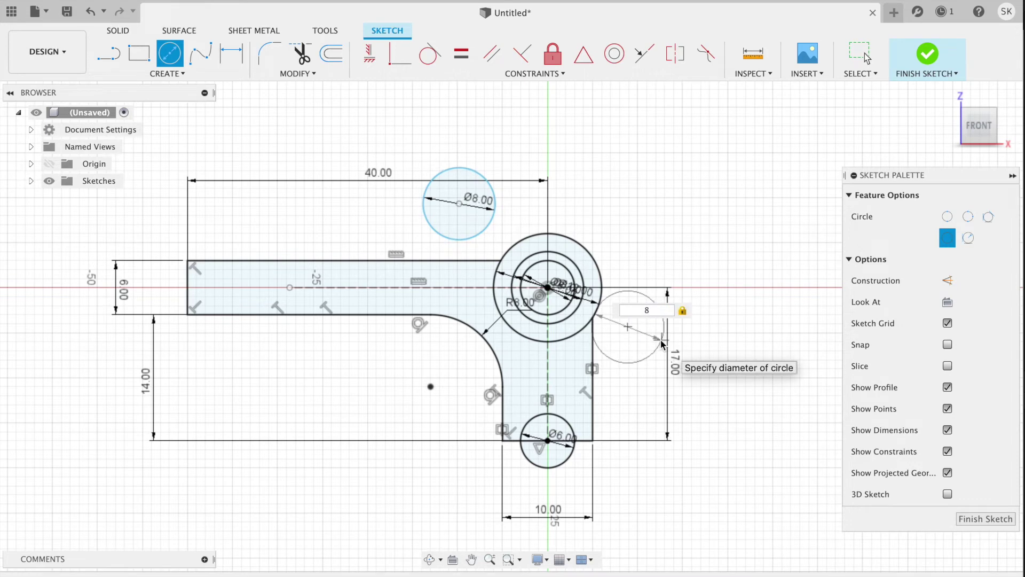
pyautogui.press('Return')
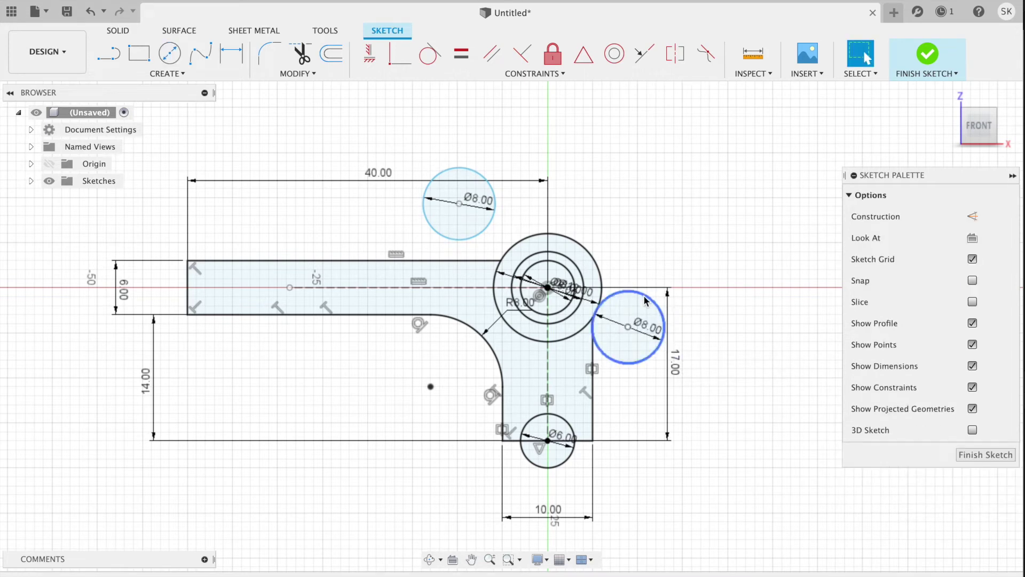
pyautogui.moveTo(644, 300); pyautogui.dragTo(651, 305)
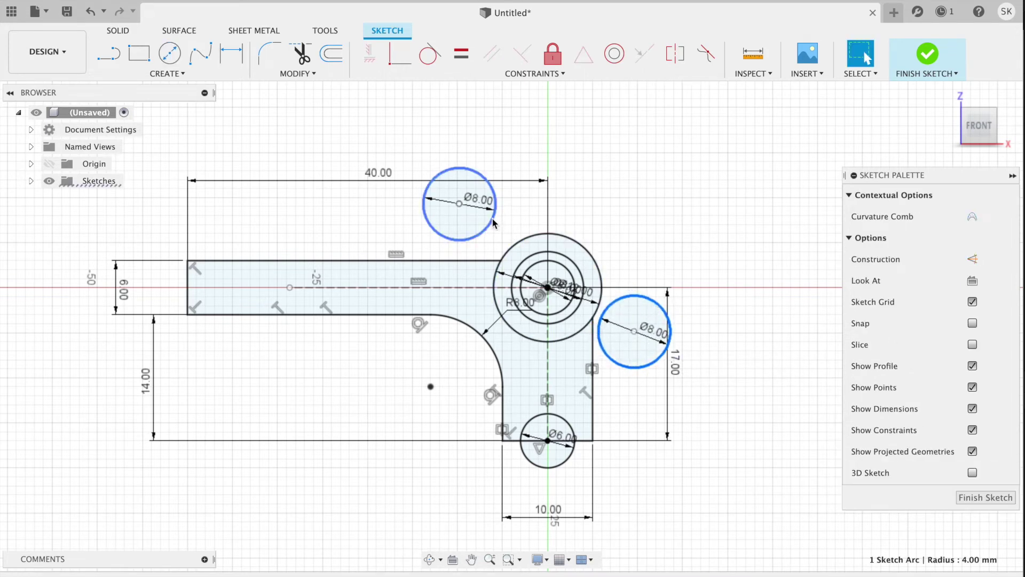
pyautogui.moveTo(494, 224); pyautogui.dragTo(517, 159)
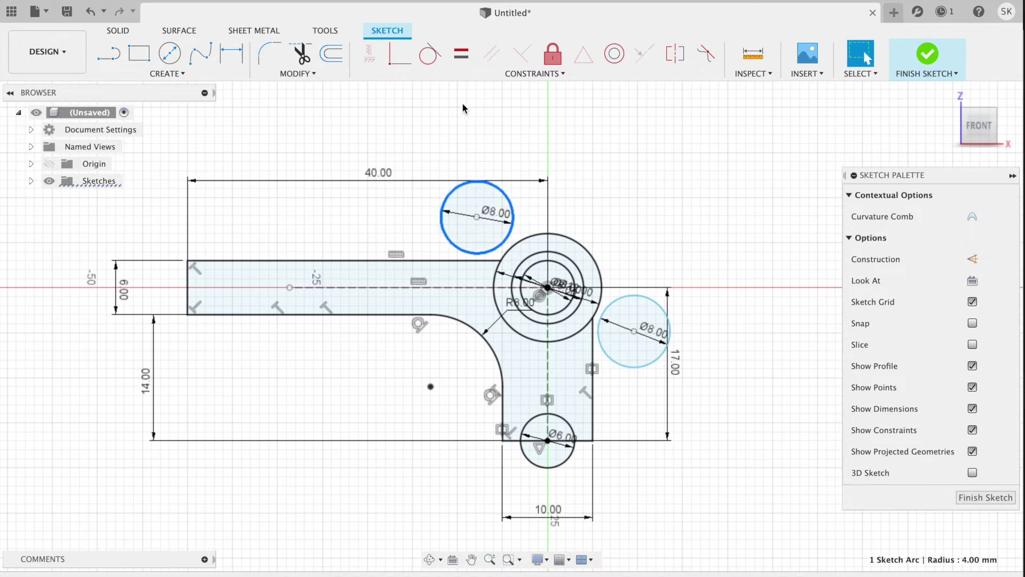
# - Make the top Ø8 circle tangent to the arm's top edge and the boss circle
pyautogui.click(430, 53)
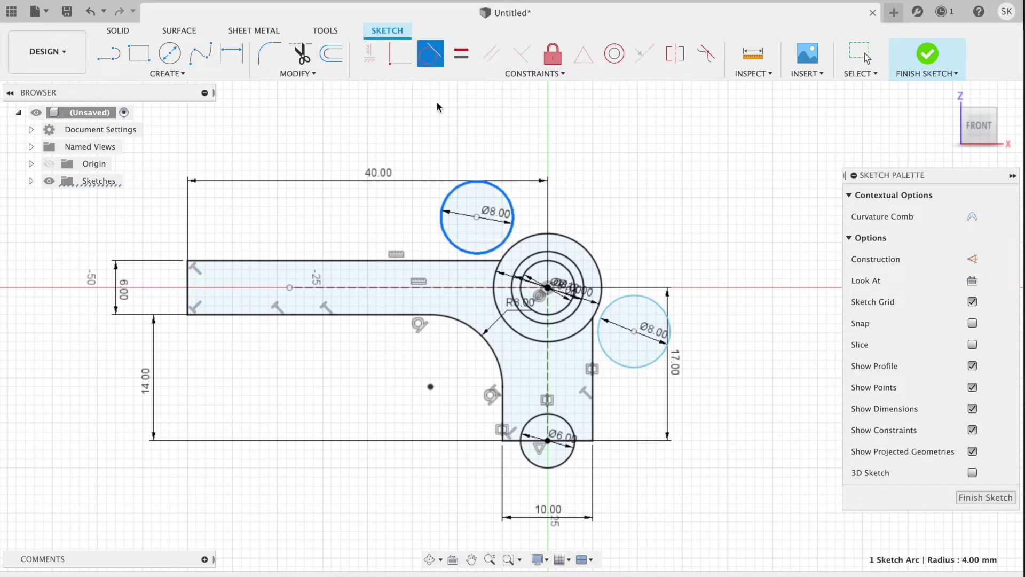
pyautogui.click(439, 259)
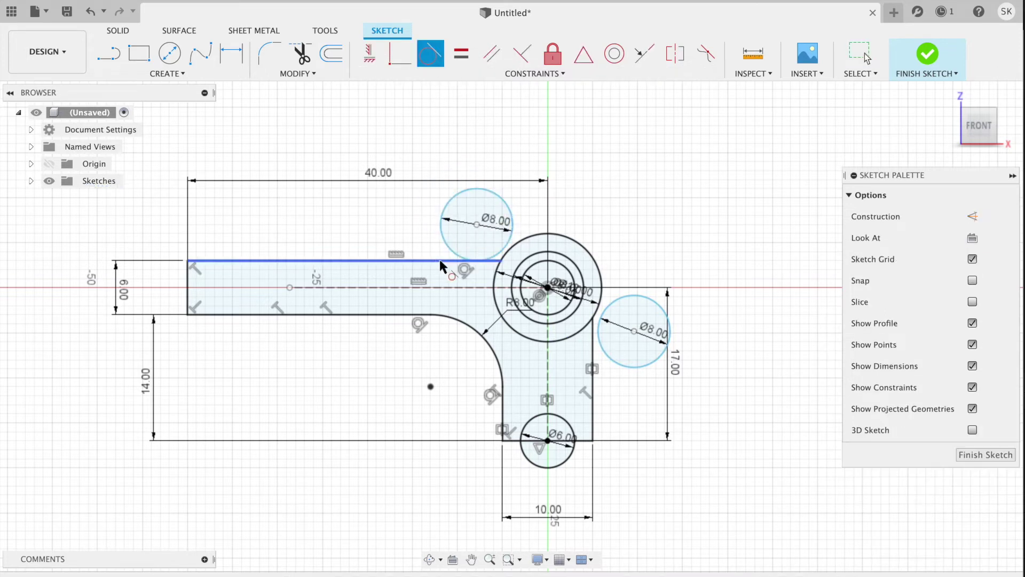
pyautogui.click(519, 243)
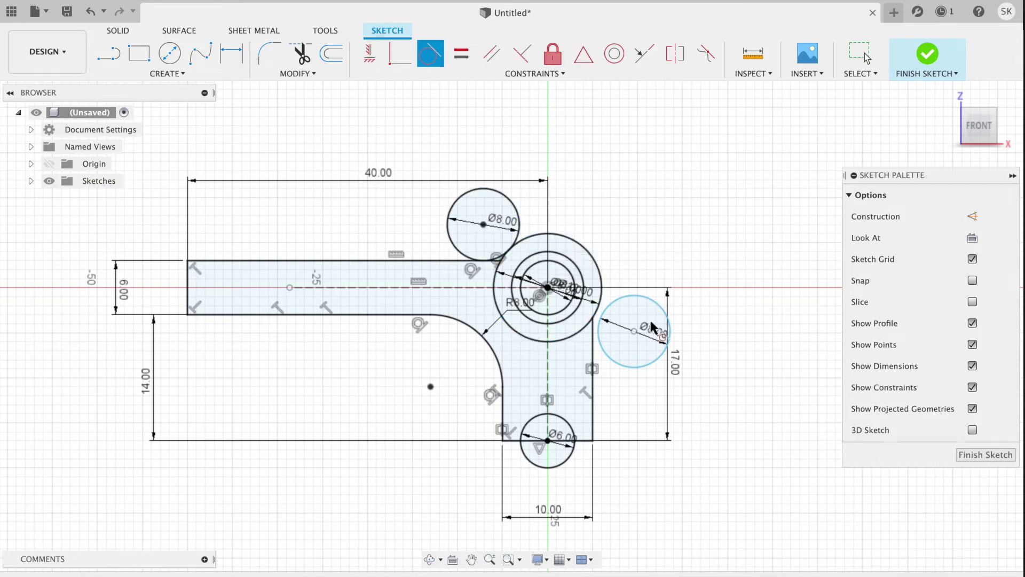
# - Make the right Ø8 circle tangent to the boss circle and the leg's right edge
pyautogui.click(651, 324)
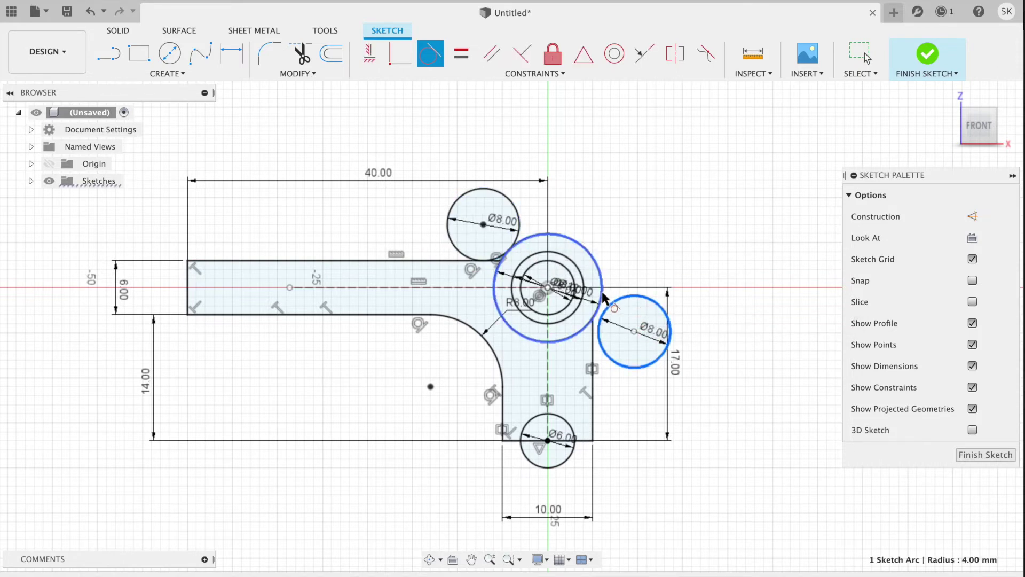
pyautogui.click(603, 297)
pyautogui.click(606, 349)
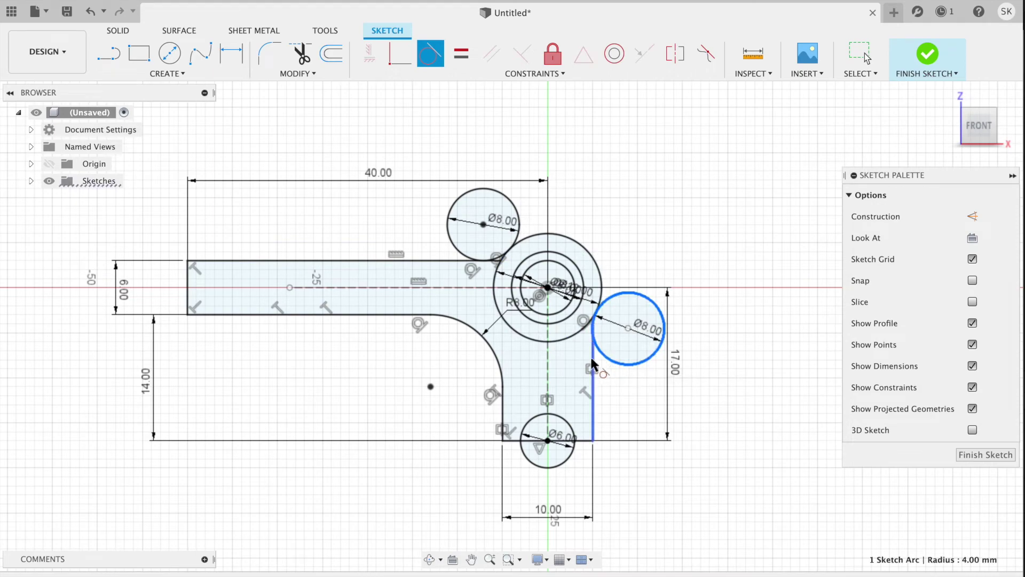
pyautogui.click(593, 361)
pyautogui.press('Escape')
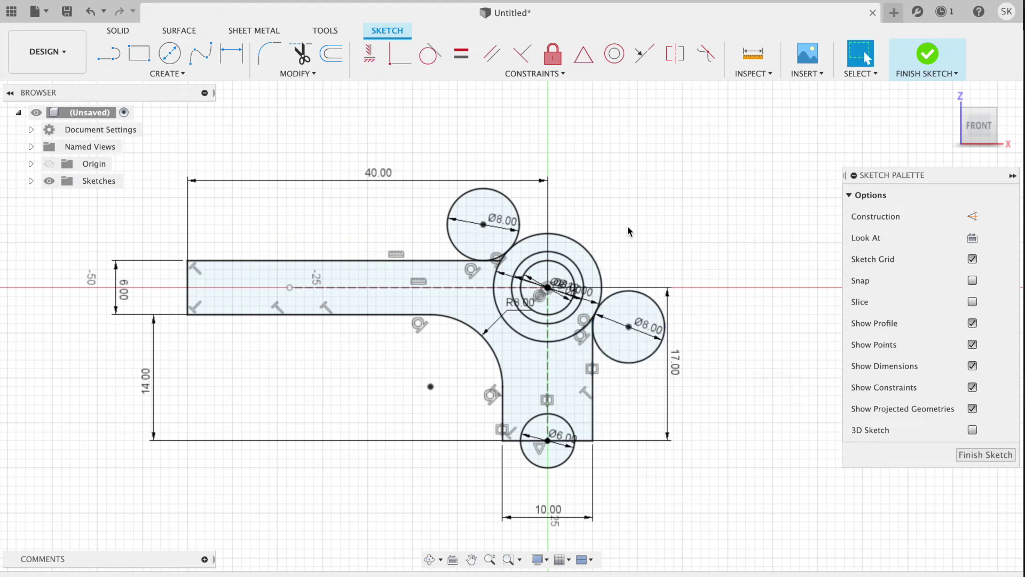
pyautogui.scroll(2, 627, 226)
pyautogui.scroll(-4, 627, 226)
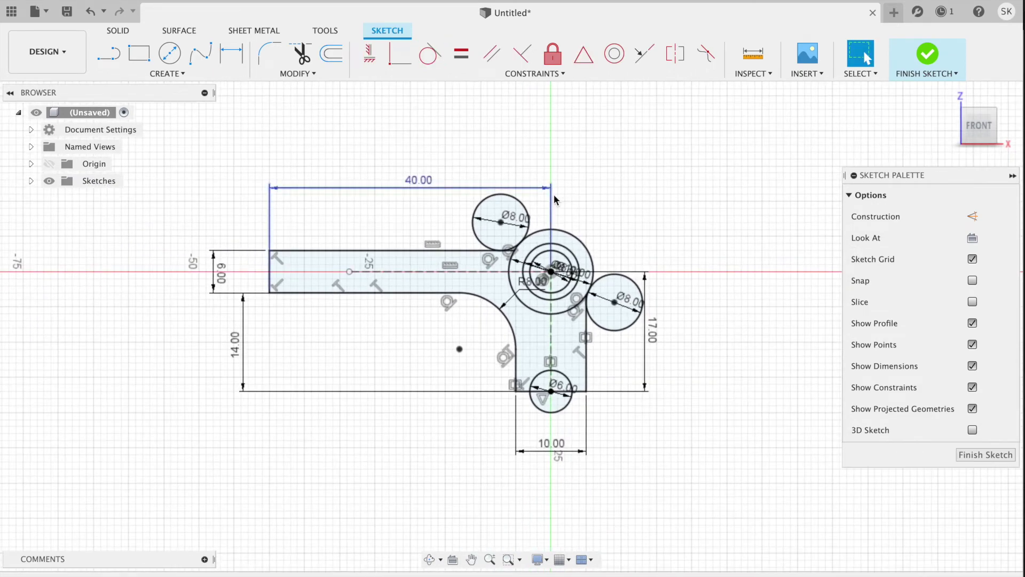
pyautogui.press('super+Tab')
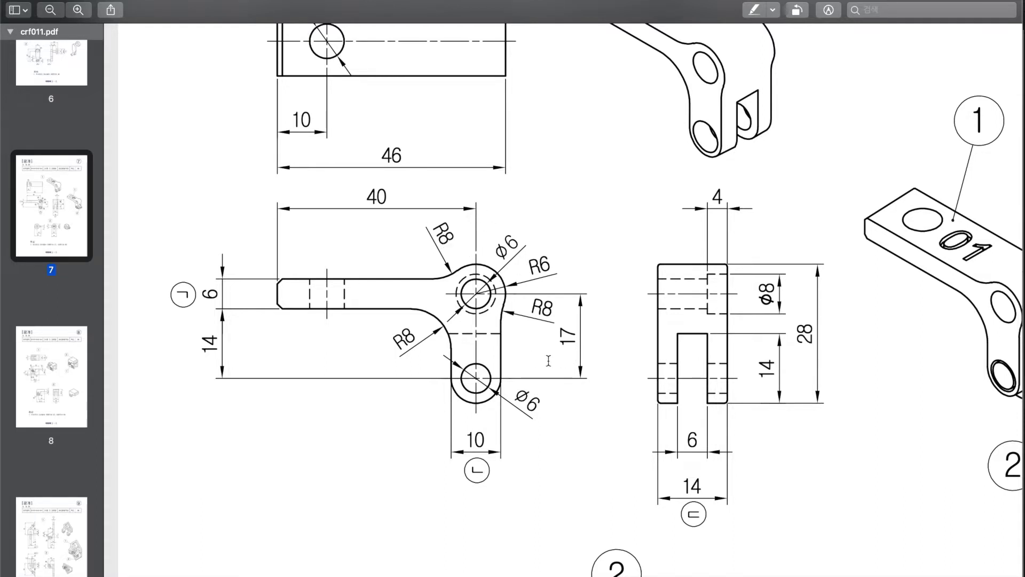
# - Trim away the top Ø8 circle, the edge segment near the boss and surplus large-circle arcs
pyautogui.press('super+Tab')
pyautogui.click(300, 54)
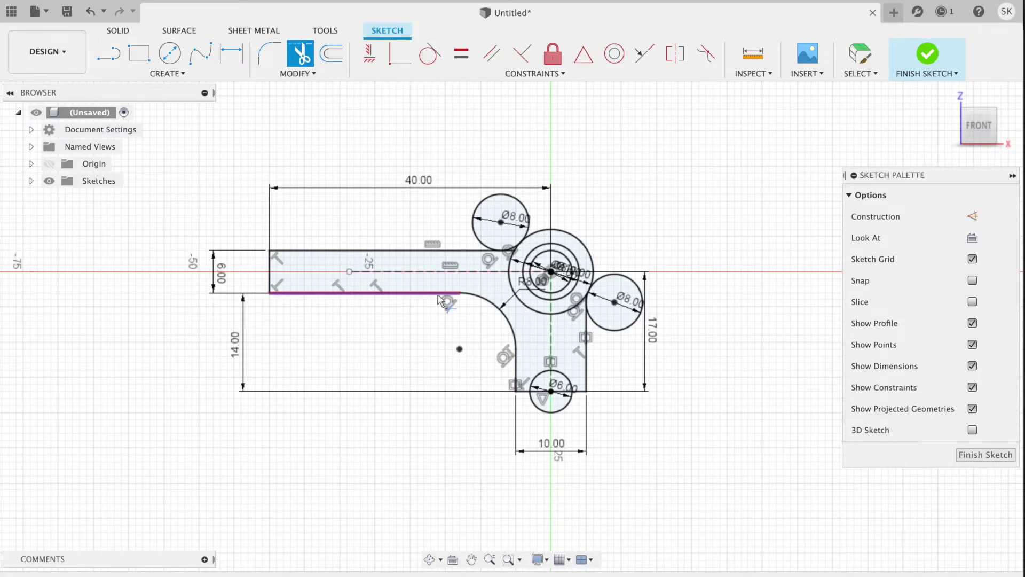
pyautogui.scroll(3, 504, 284)
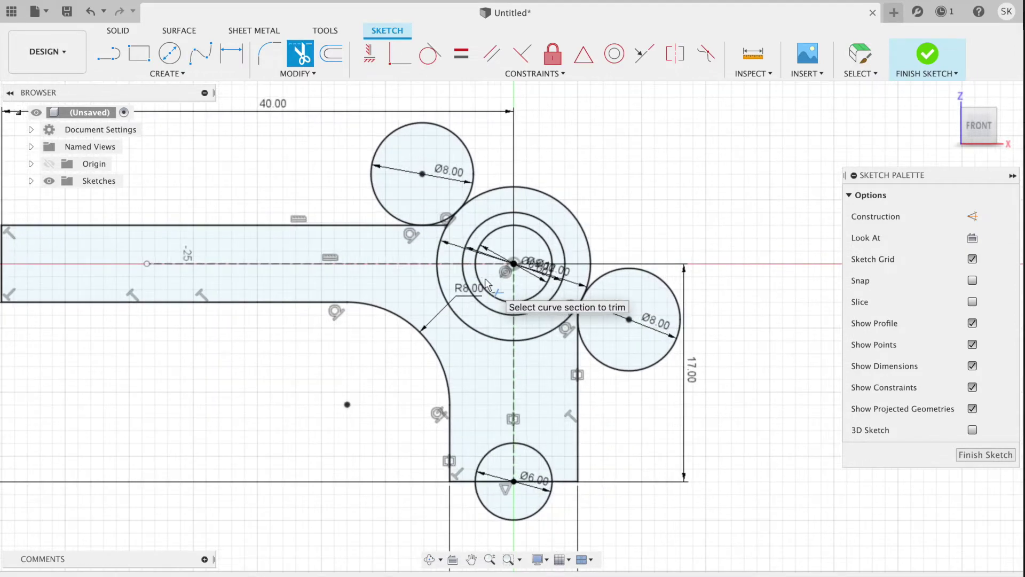
pyautogui.click(462, 143)
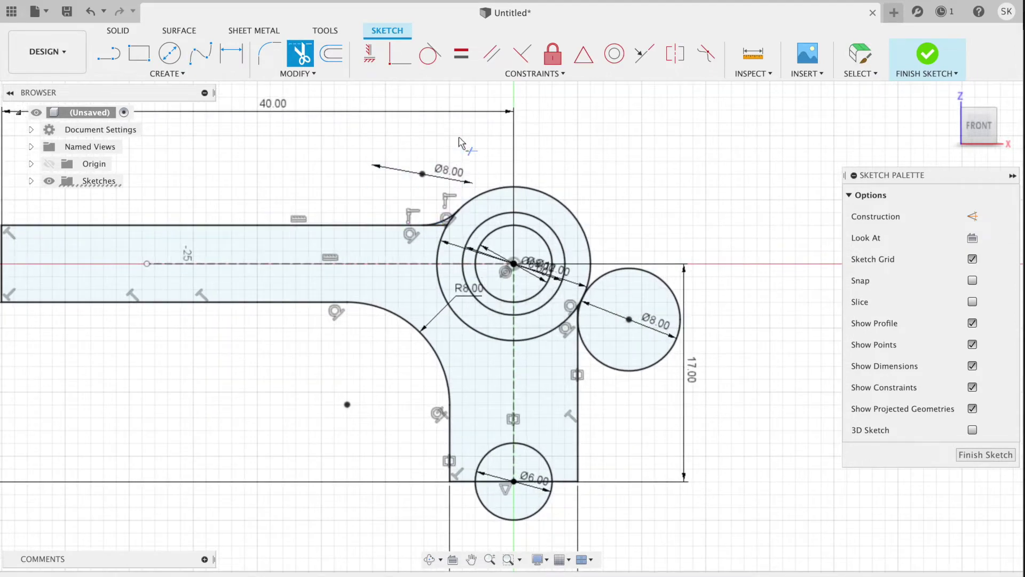
pyautogui.click(440, 229)
pyautogui.click(445, 234)
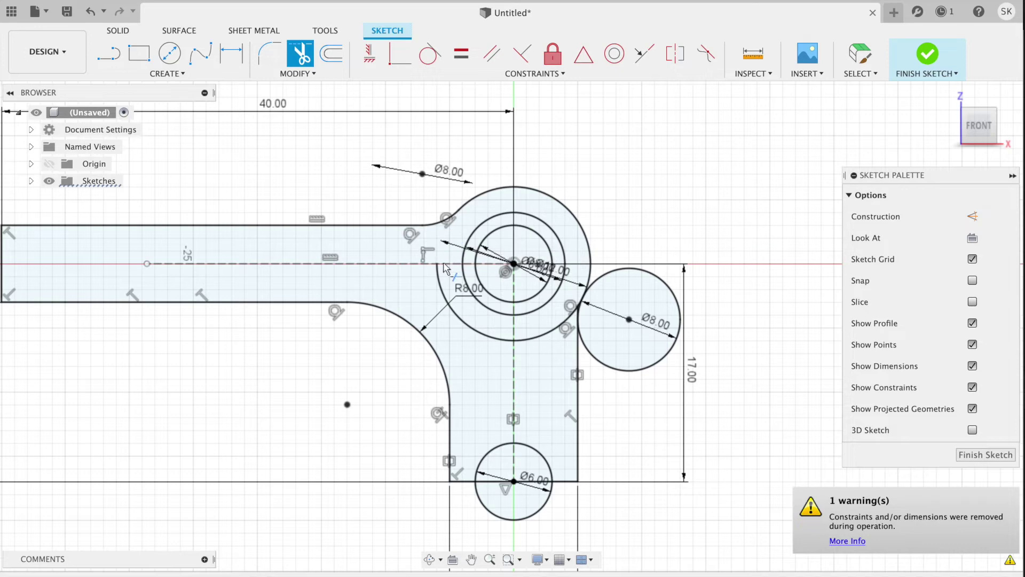
pyautogui.click(448, 295)
pyautogui.click(540, 337)
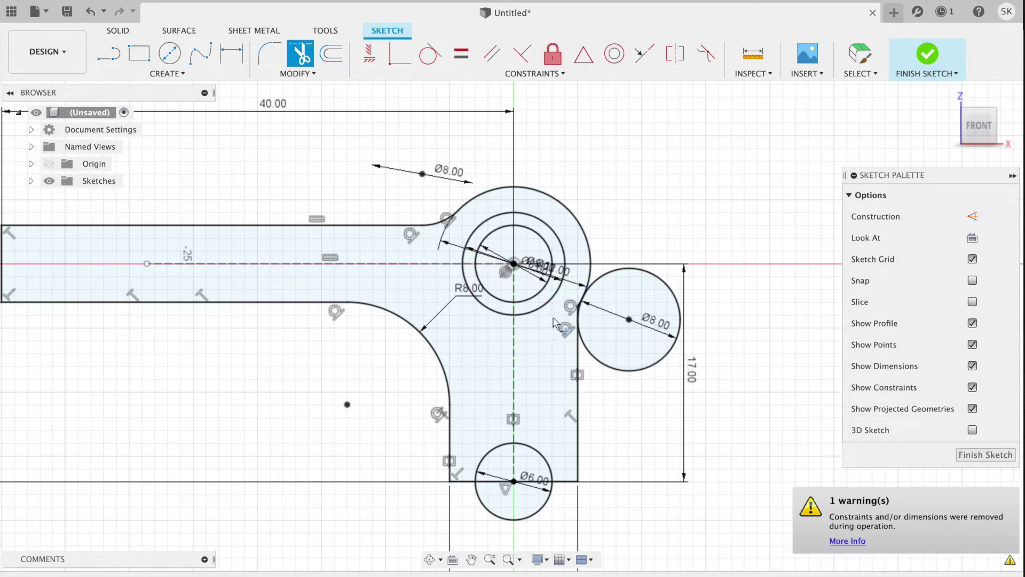
# - Trim away the right Ø8 circle and the excess part of the vertical edge
pyautogui.click(609, 368)
pyautogui.scroll(3, 609, 368)
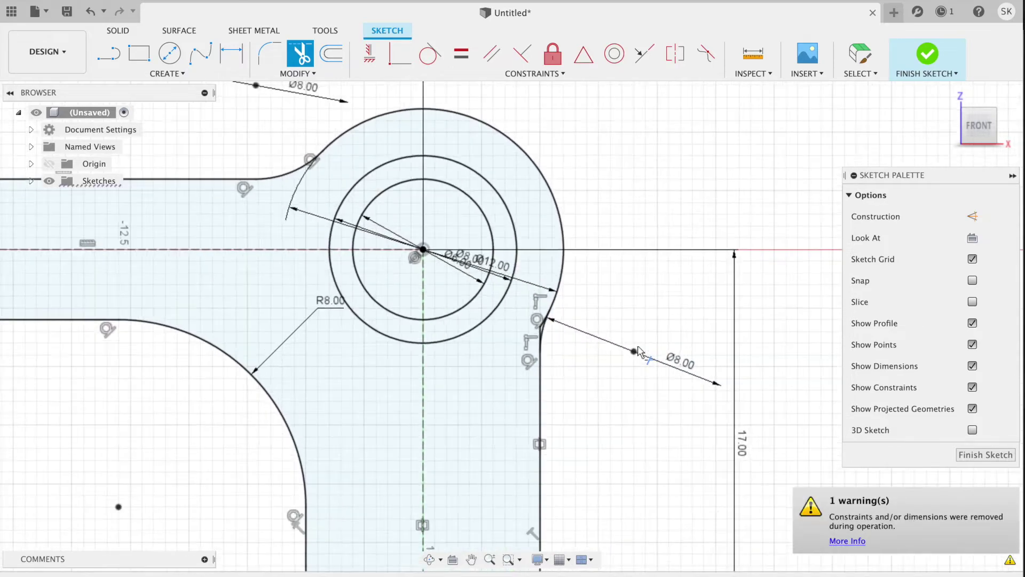
pyautogui.scroll(2, 526, 342)
pyautogui.click(530, 345)
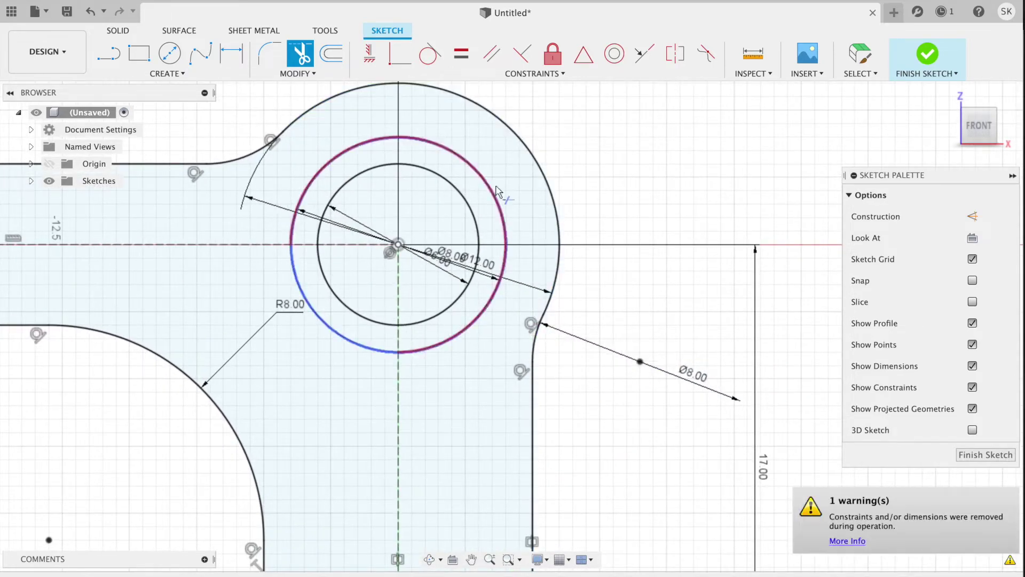
pyautogui.hscroll(-5, 497, 167)
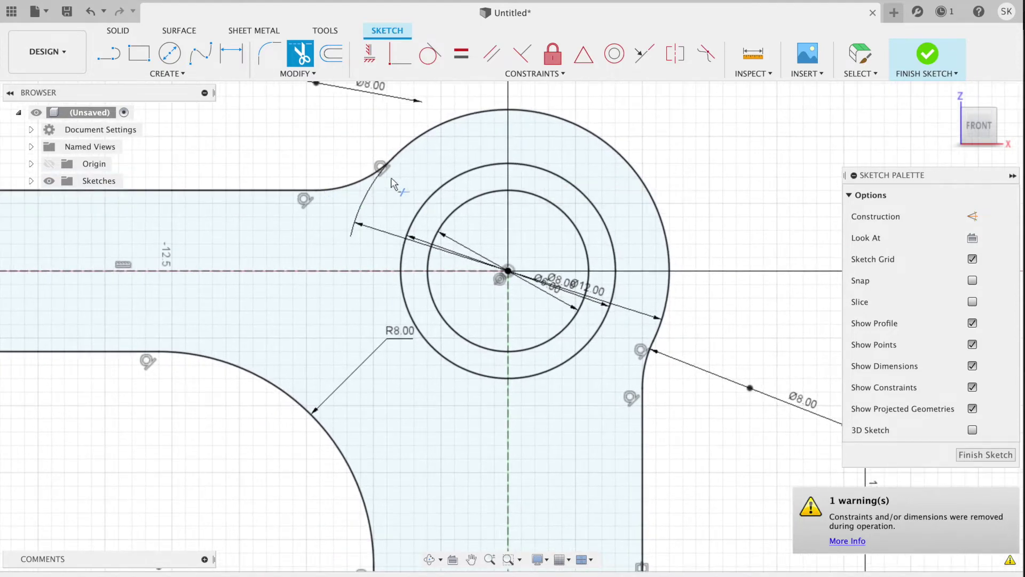
pyautogui.scroll(-2, 371, 258)
pyautogui.scroll(-3, 373, 256)
pyautogui.scroll(-1, 375, 253)
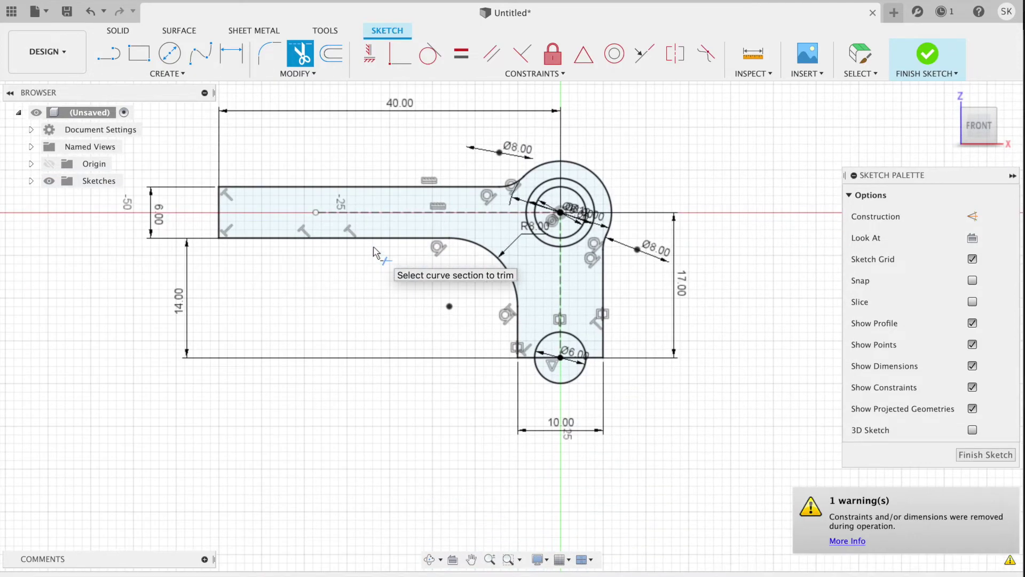
pyautogui.press('Escape')
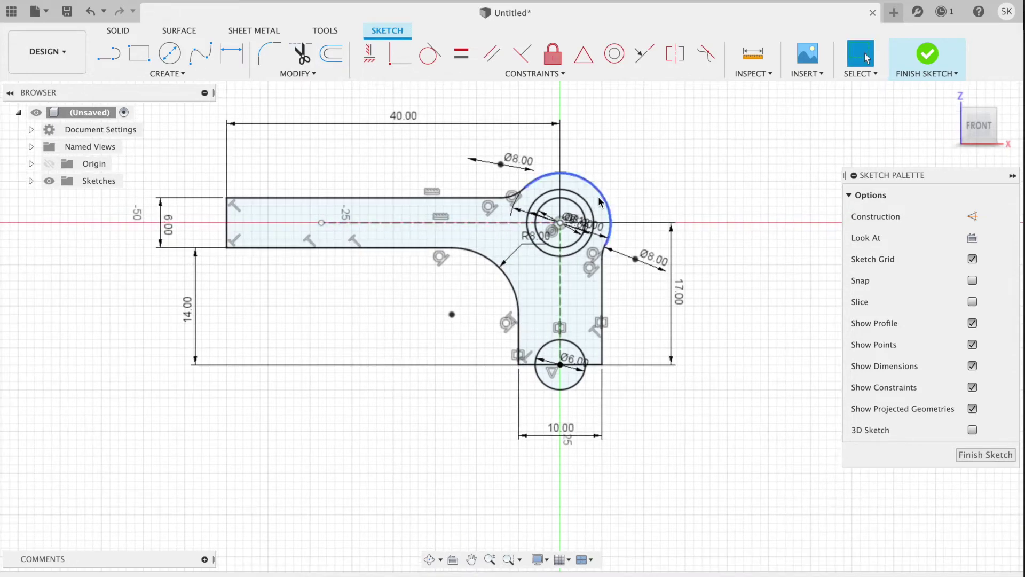
pyautogui.press('super+Tab')
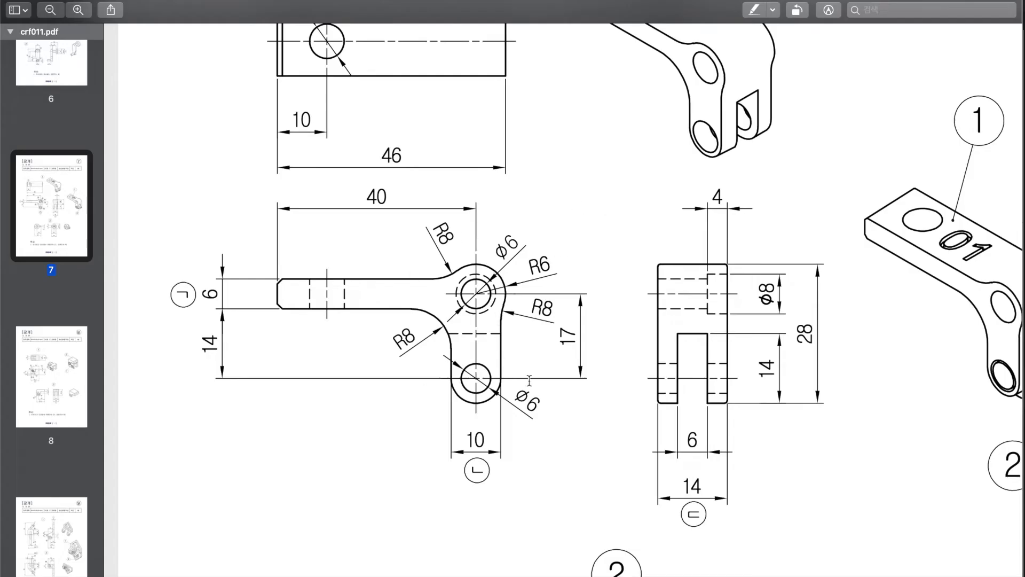
# - Join the leg's two side lines with an R5 fillet arc and move its R5.00 label lower right
pyautogui.press('super+Tab')
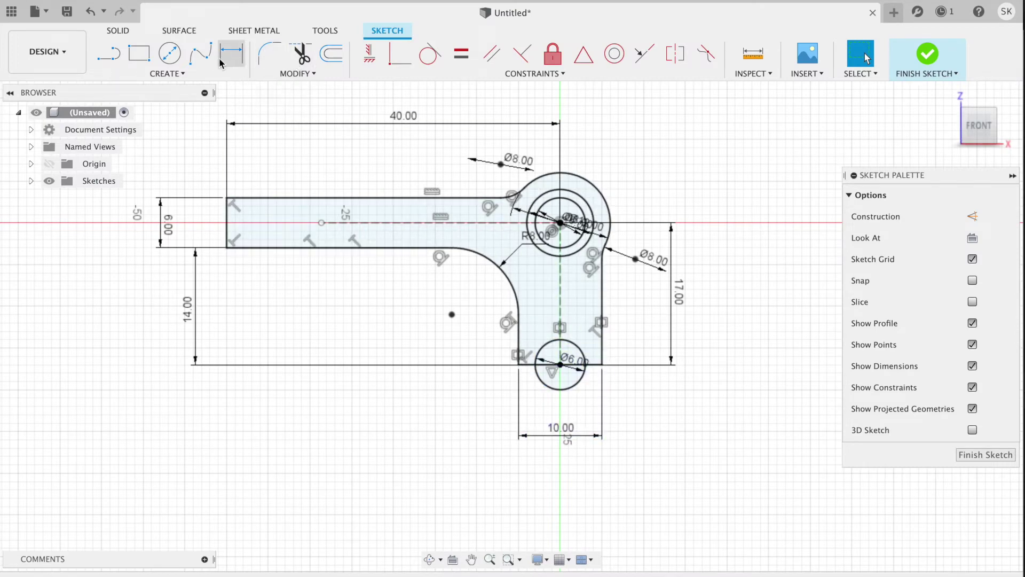
pyautogui.click(269, 53)
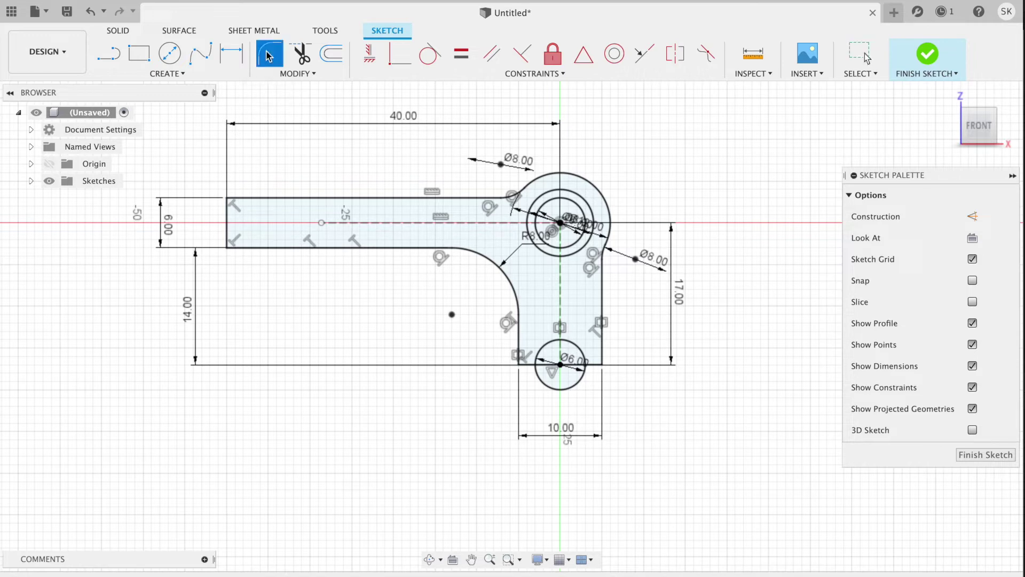
pyautogui.click(519, 342)
pyautogui.click(601, 353)
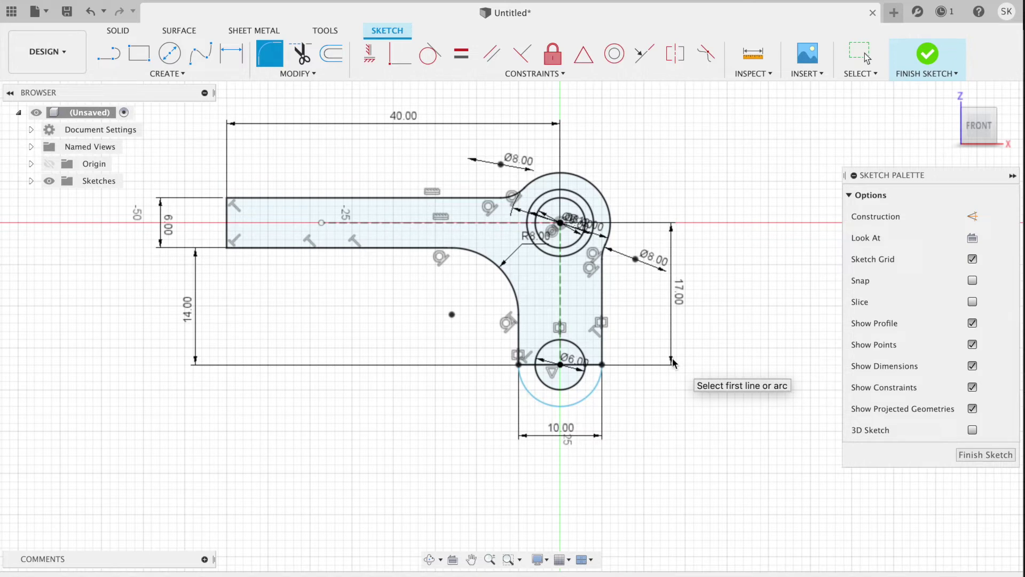
pyautogui.press('Escape')
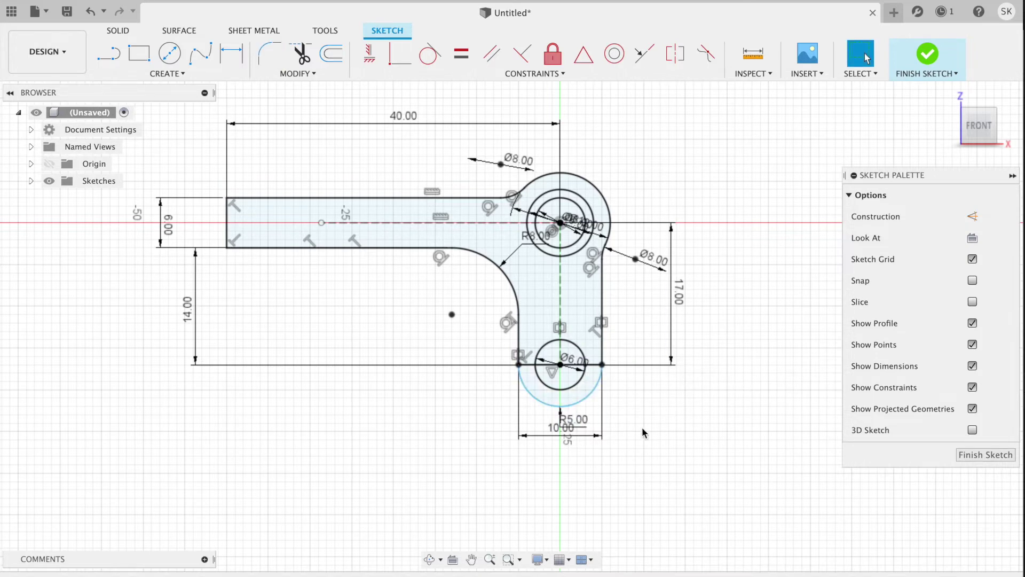
pyautogui.scroll(-4, 645, 410)
pyautogui.hscroll(3, 645, 411)
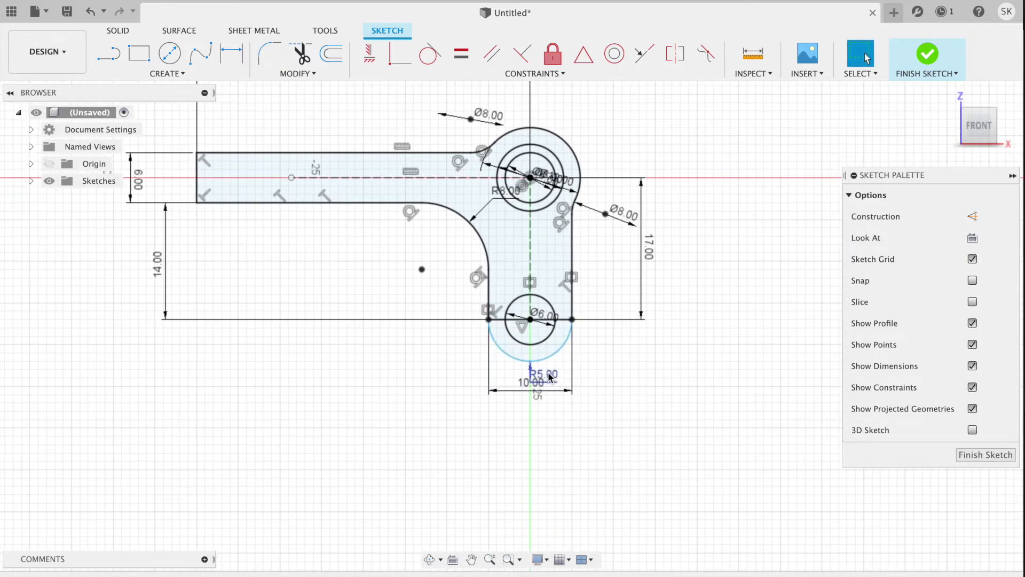
pyautogui.moveTo(550, 377); pyautogui.dragTo(589, 376)
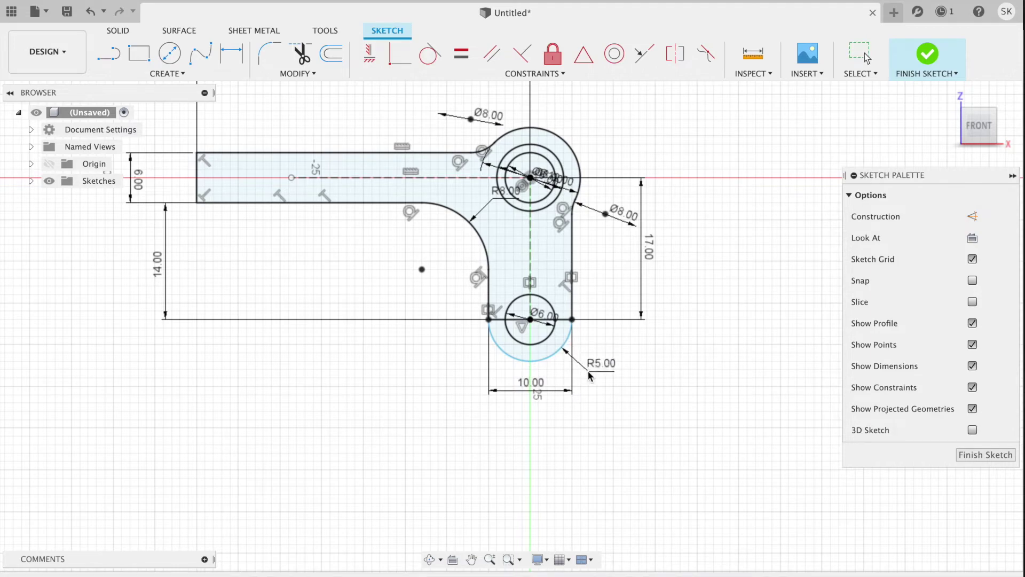
pyautogui.press('super+Tab')
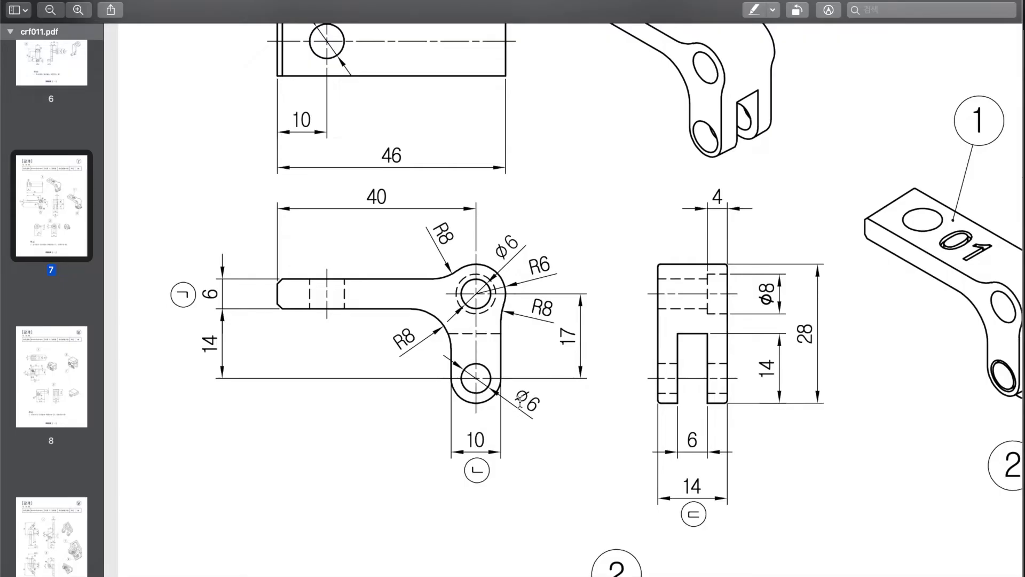
pyautogui.press('super+Tab')
# - Make the bottom R5 arc tangent to the leg's side line
pyautogui.click(527, 359)
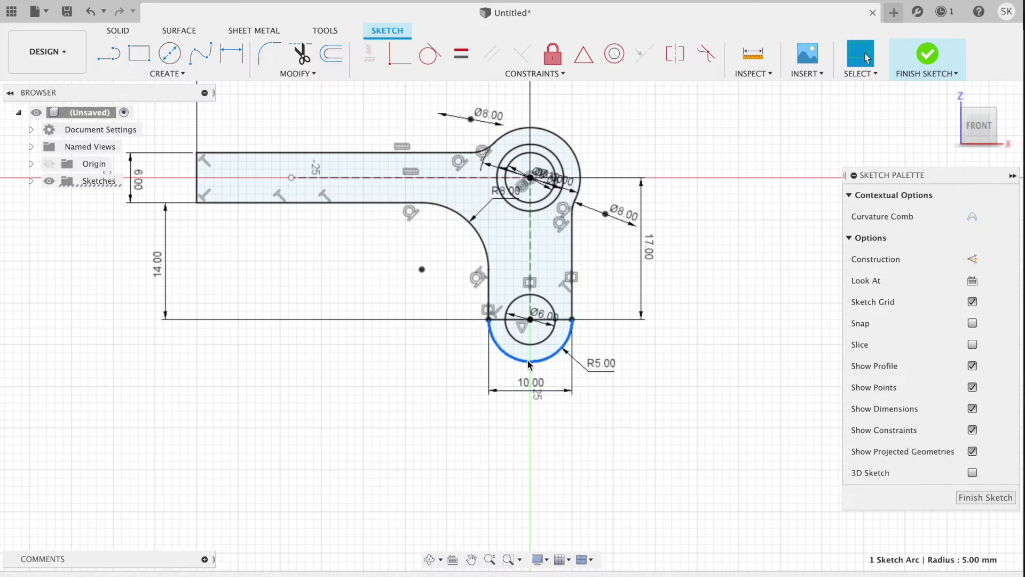
pyautogui.scroll(5, 527, 359)
pyautogui.click(527, 359)
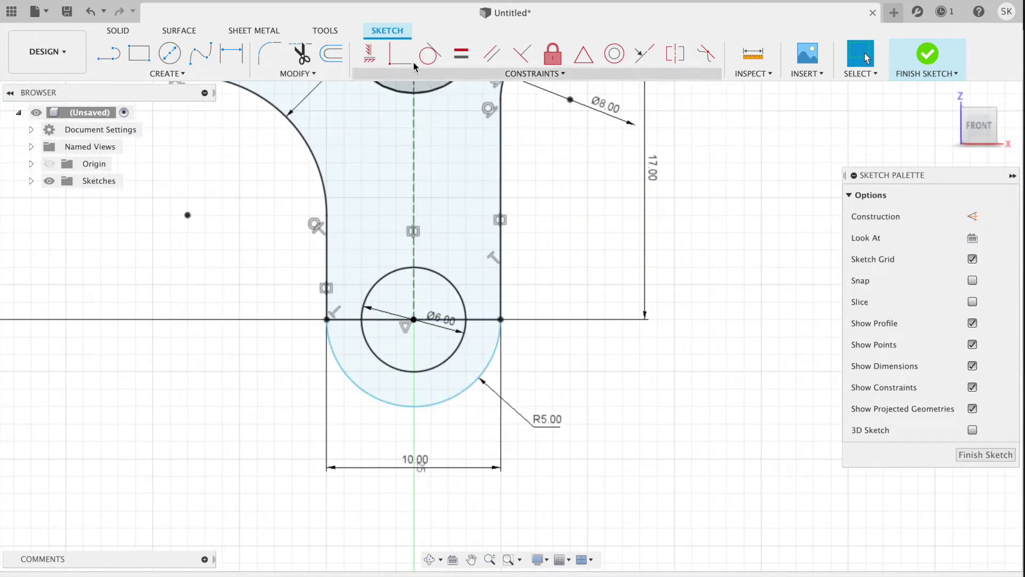
pyautogui.click(432, 53)
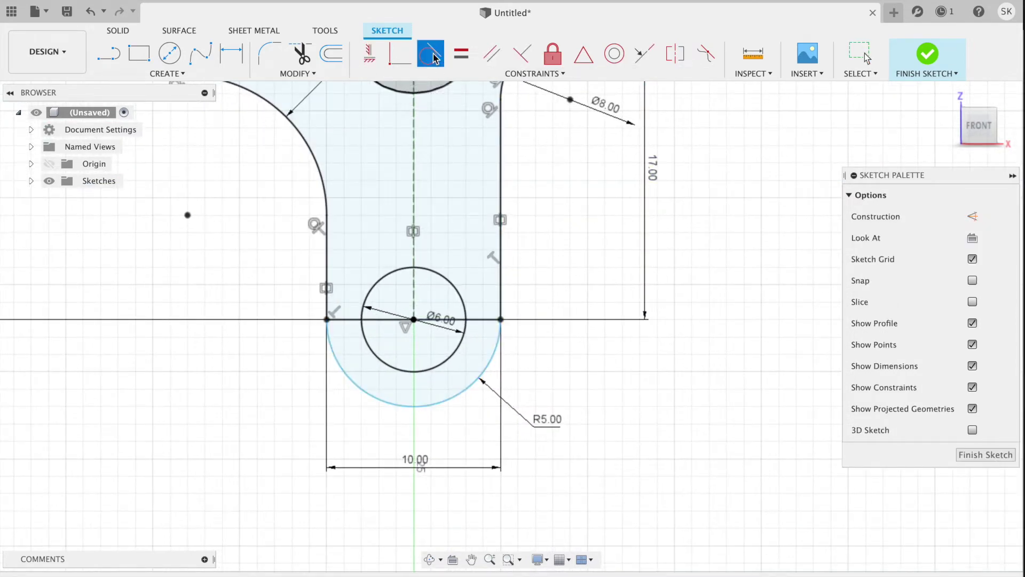
pyautogui.click(488, 359)
pyautogui.click(499, 281)
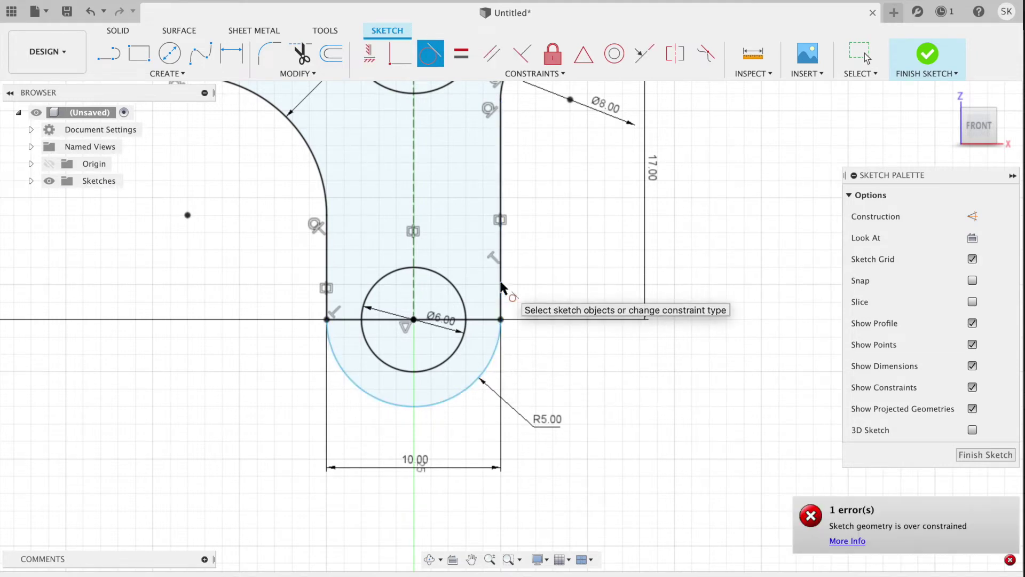
pyautogui.press('Escape')
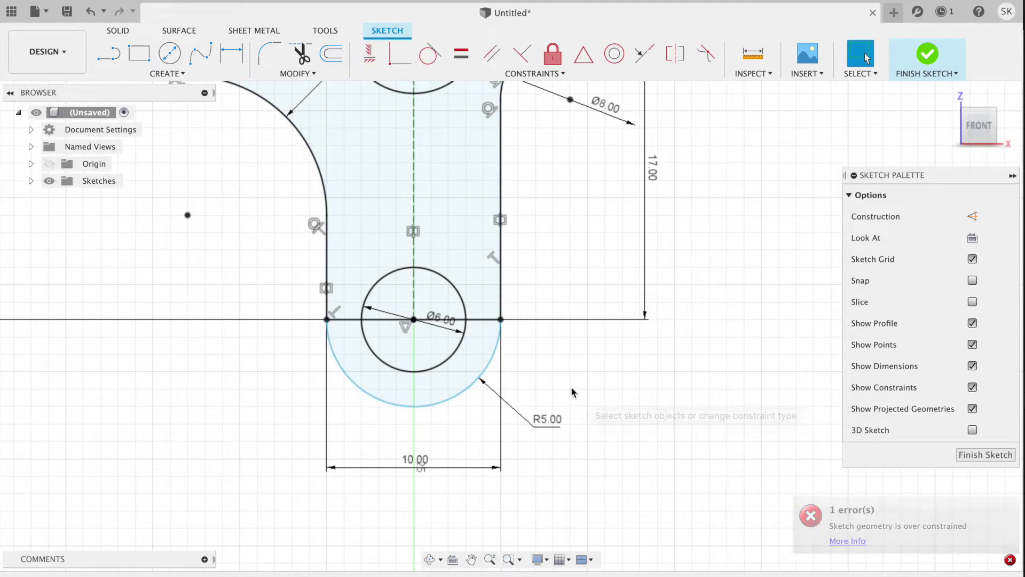
# - Make the R5 arc concentric with the small Ø6 circle
pyautogui.click(445, 405)
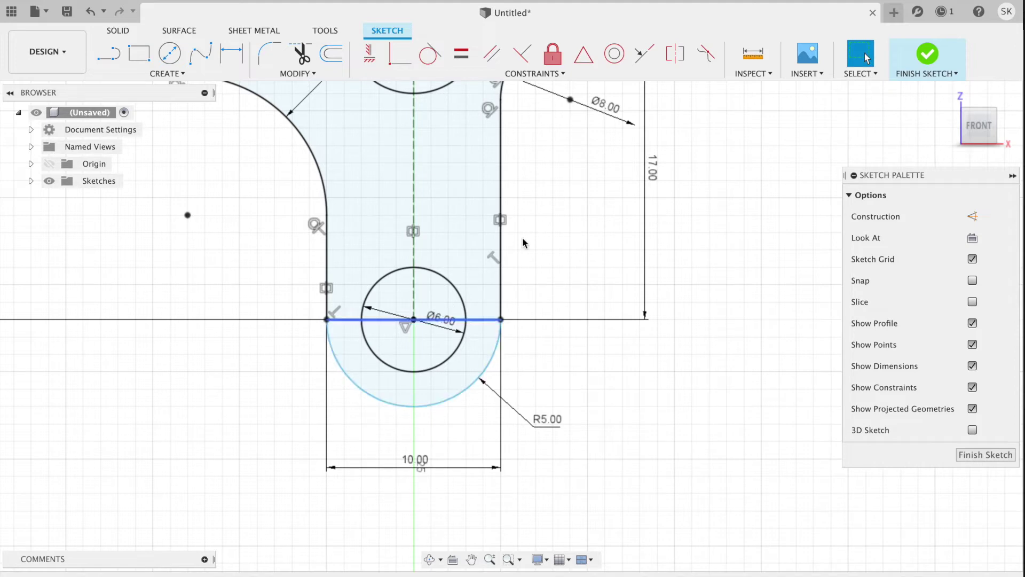
pyautogui.click(614, 54)
pyautogui.click(441, 361)
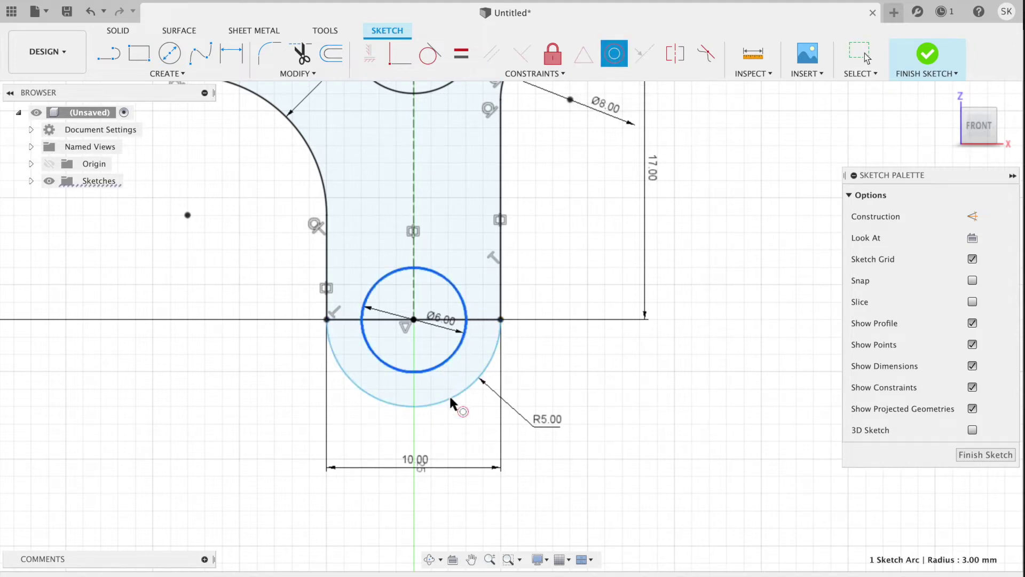
pyautogui.click(451, 395)
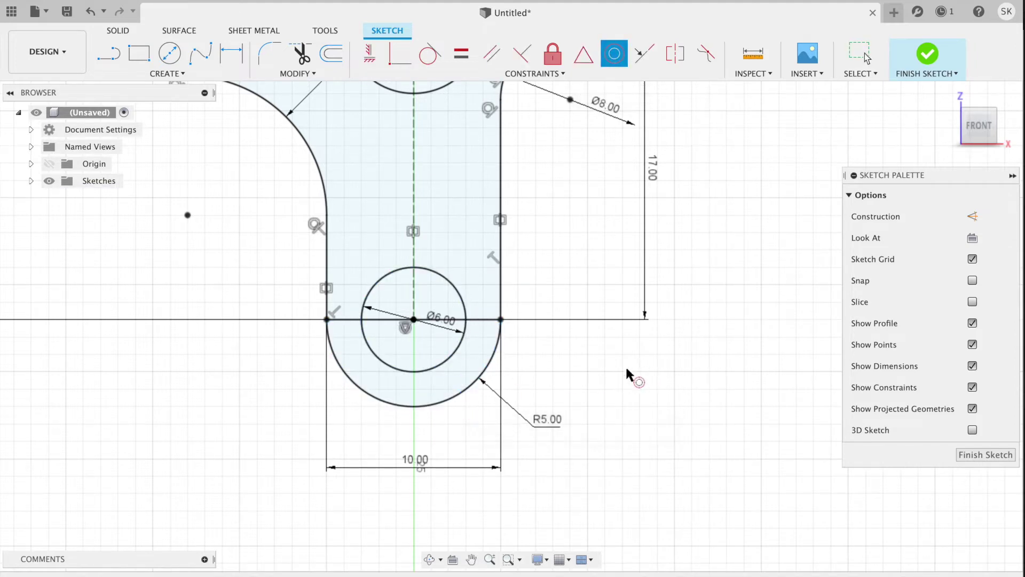
pyautogui.press('Escape')
pyautogui.scroll(-3, 614, 364)
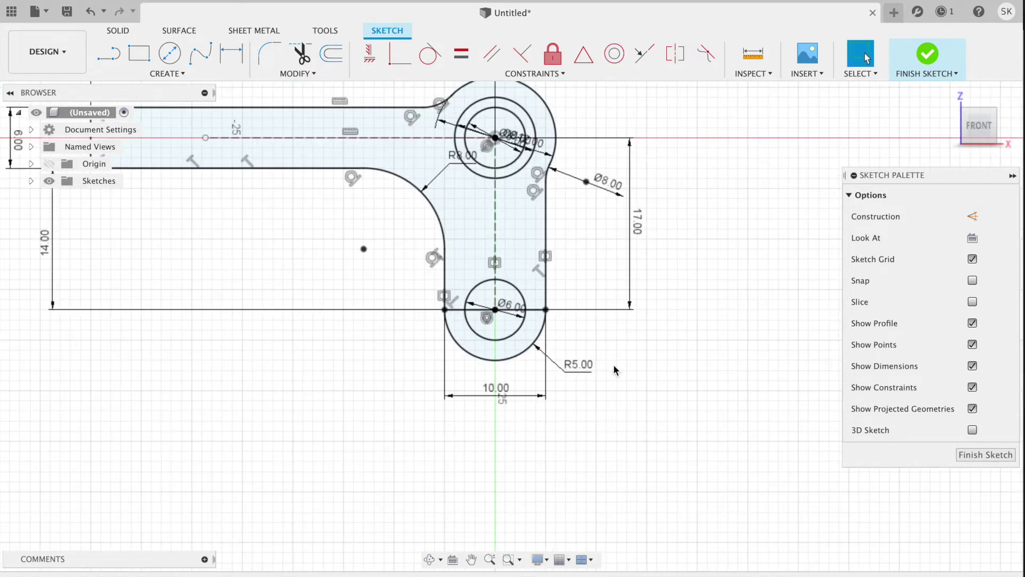
# - Trim the leftover line segments beside the lower circle and fit the whole sketch in view
pyautogui.click(301, 54)
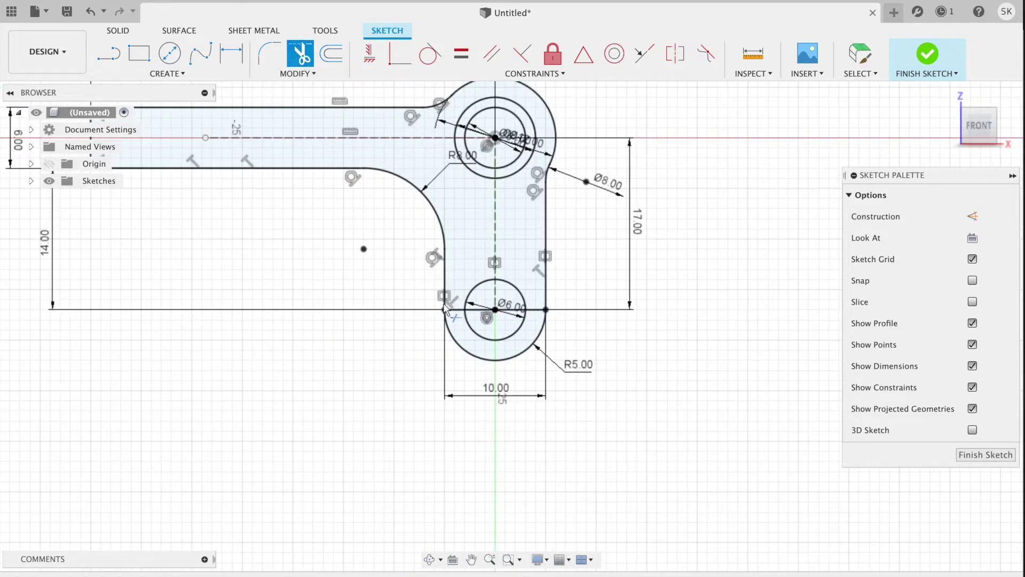
pyautogui.click(479, 316)
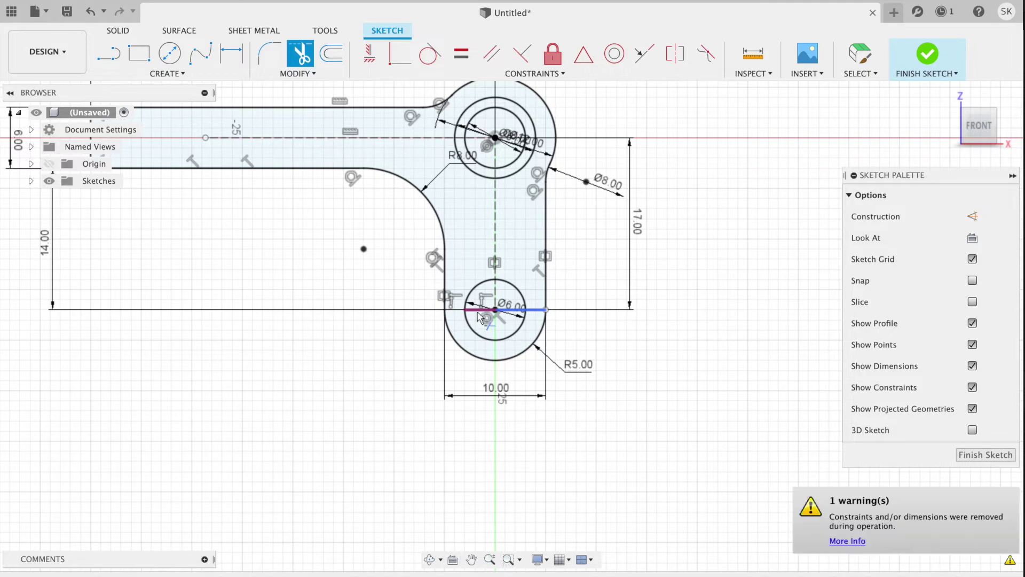
pyautogui.click(536, 312)
pyautogui.press('Escape')
pyautogui.press('F6')
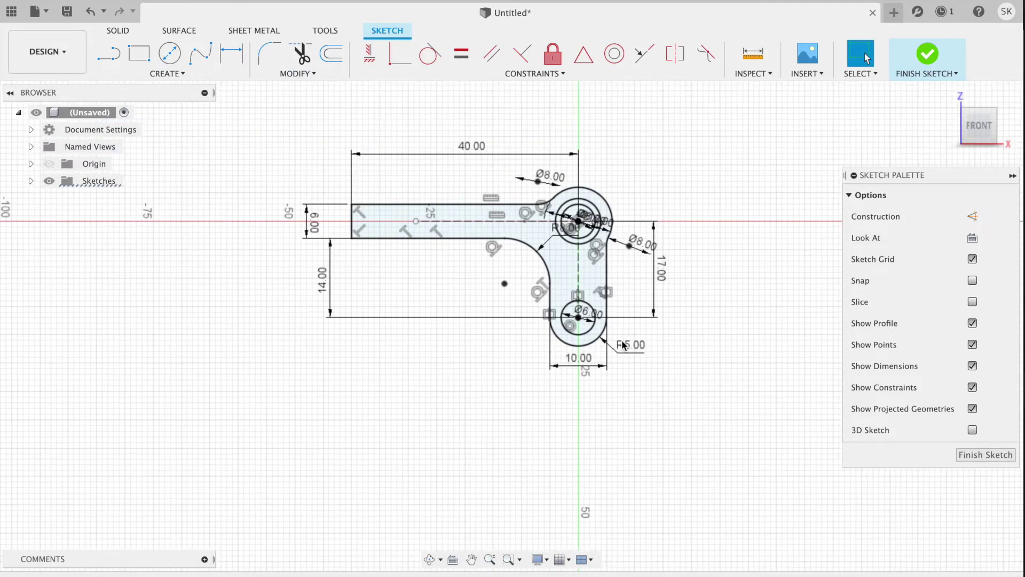
pyautogui.press('super+Tab')
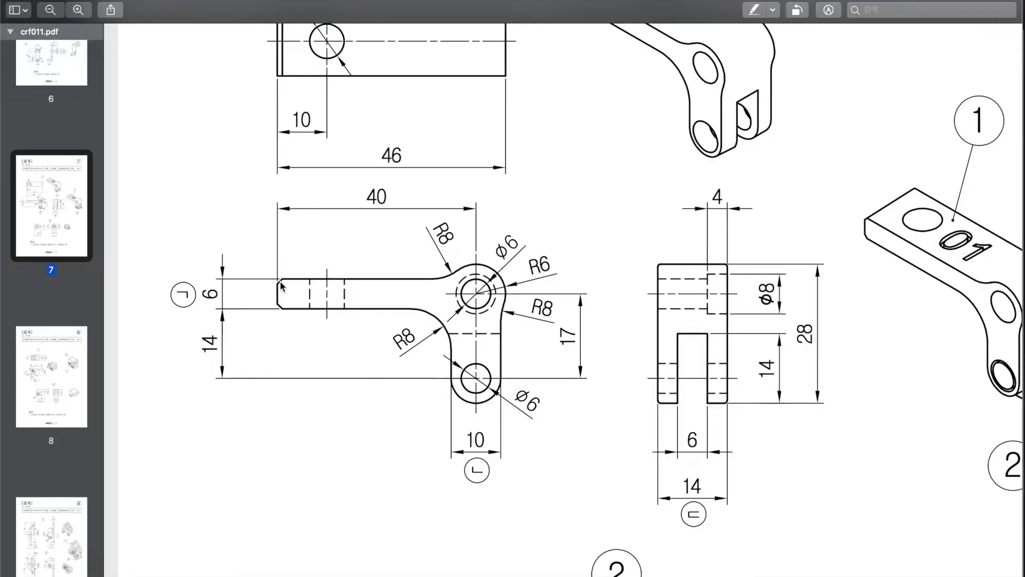
# - Scroll through page 7 of crf011.pdf to read the lower arm's 14 and 17 dimensions
pyautogui.scroll(-2, 321, 256)
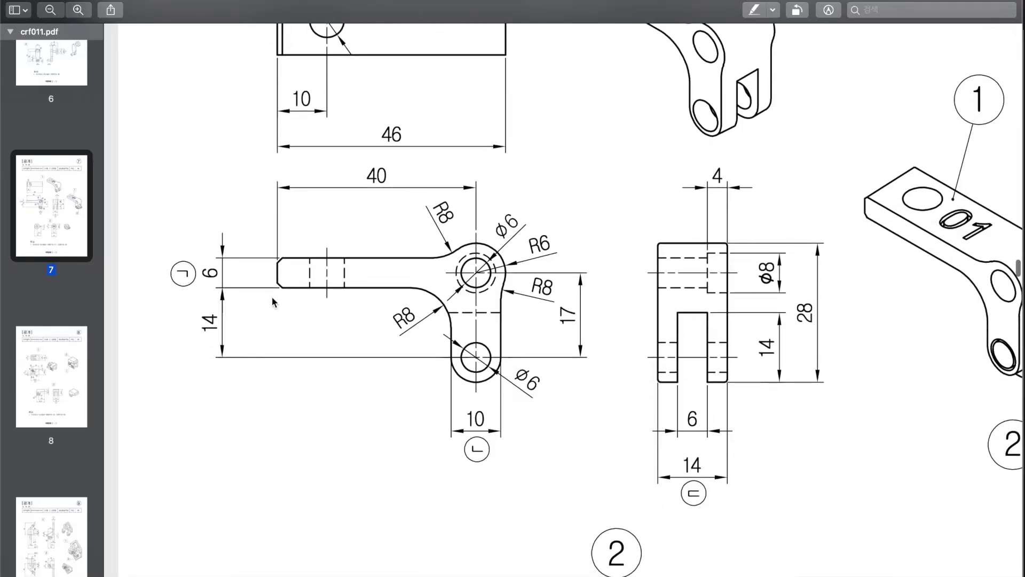
pyautogui.scroll(-1, 433, 303)
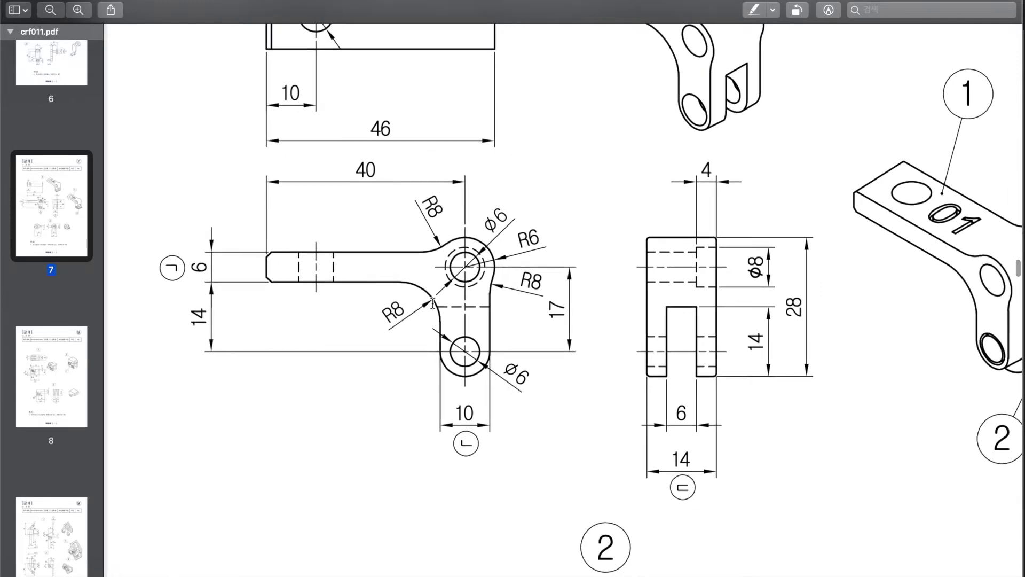
pyautogui.scroll(-1, 483, 313)
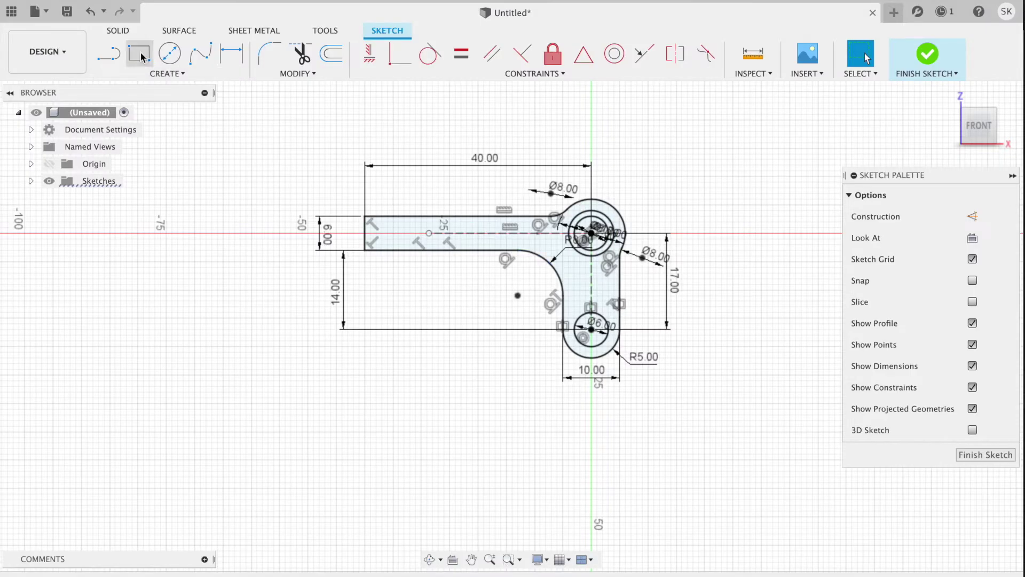
# - Draw a line across the lower arm and constrain it horizontal
pyautogui.click(116, 56)
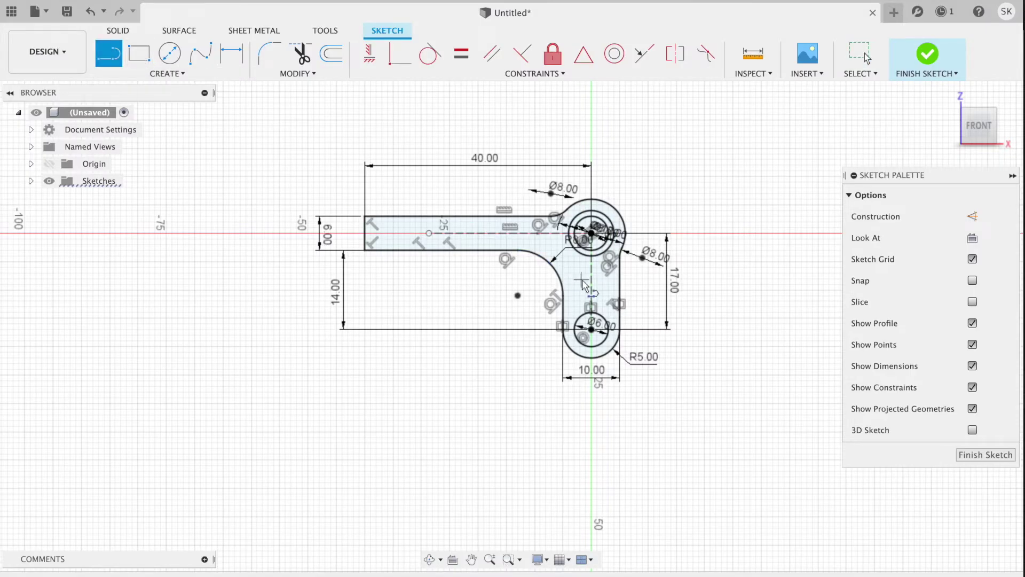
pyautogui.click(619, 284)
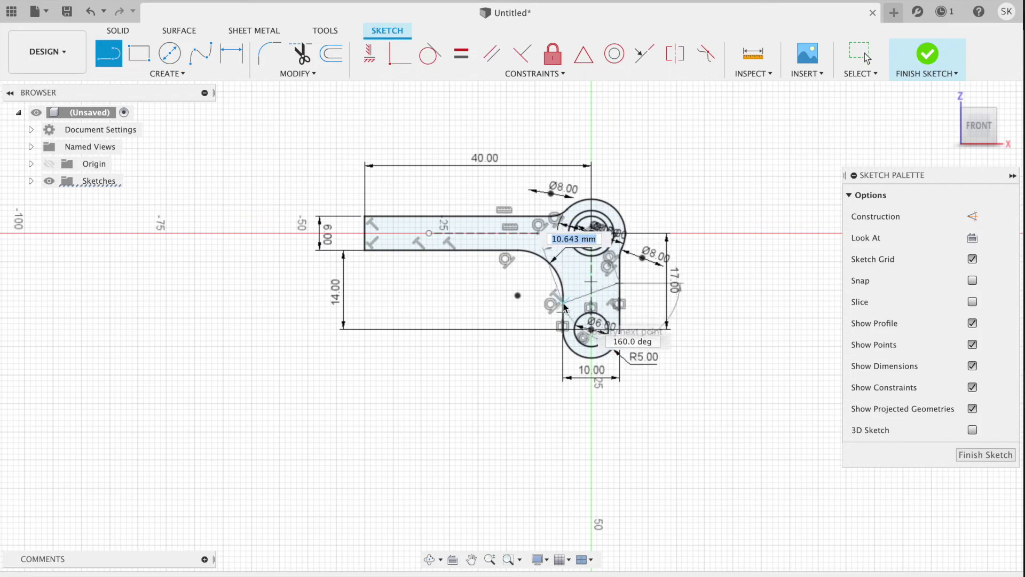
pyautogui.doubleClick(564, 304)
pyautogui.scroll(5, 564, 305)
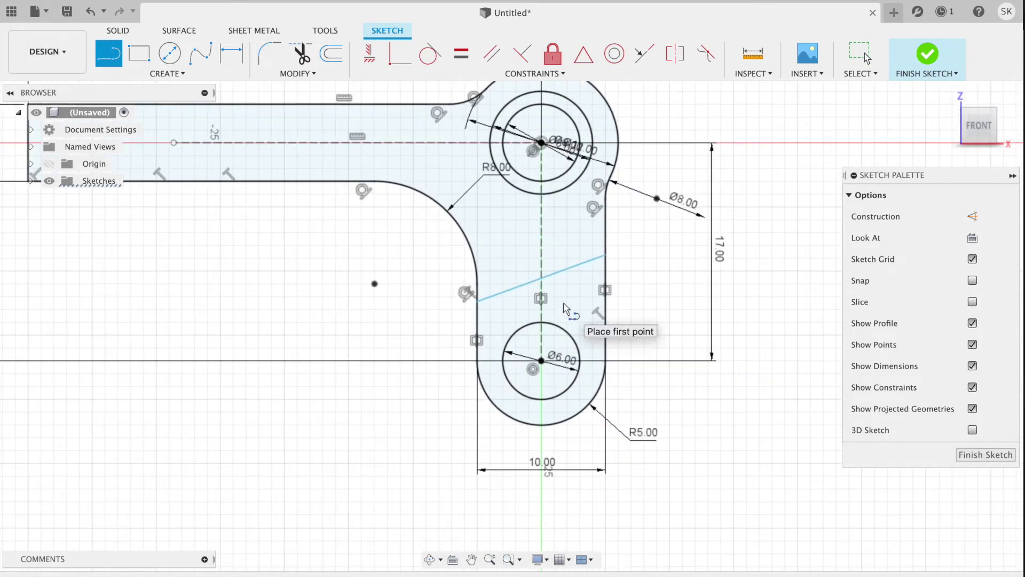
pyautogui.moveTo(563, 305); pyautogui.dragTo(557, 328, button='middle')
pyautogui.press('Escape')
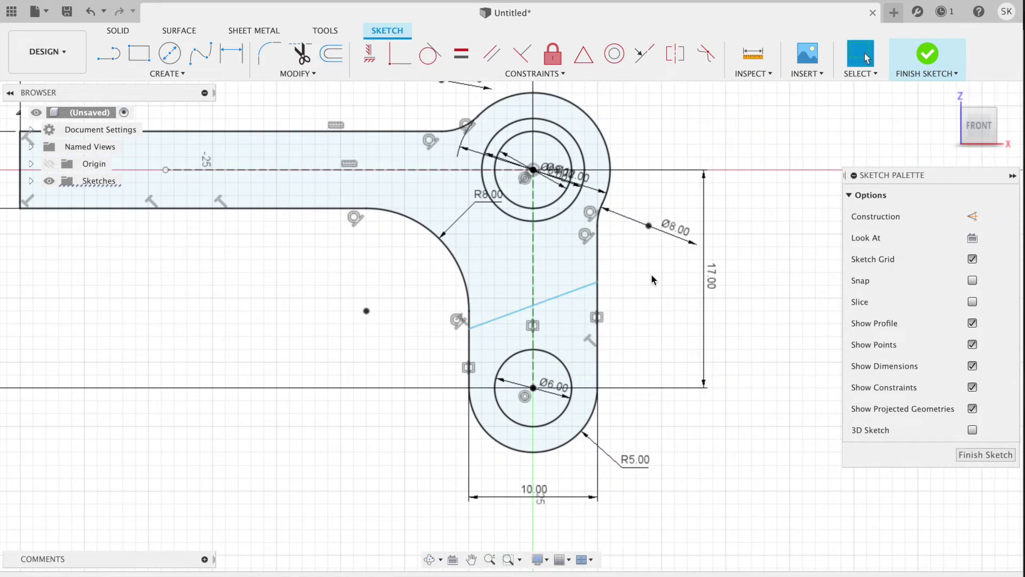
pyautogui.click(566, 293)
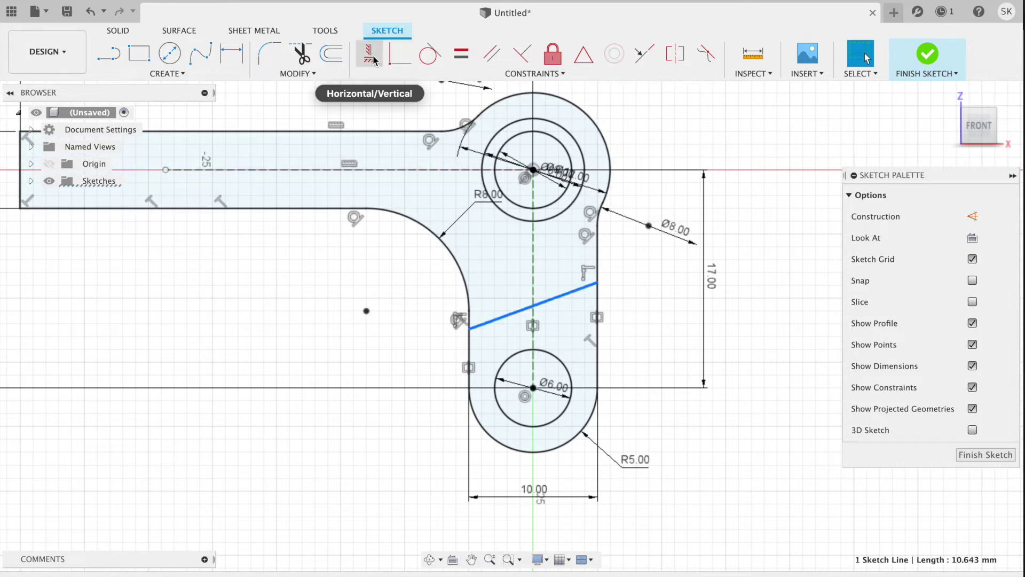
pyautogui.click(375, 60)
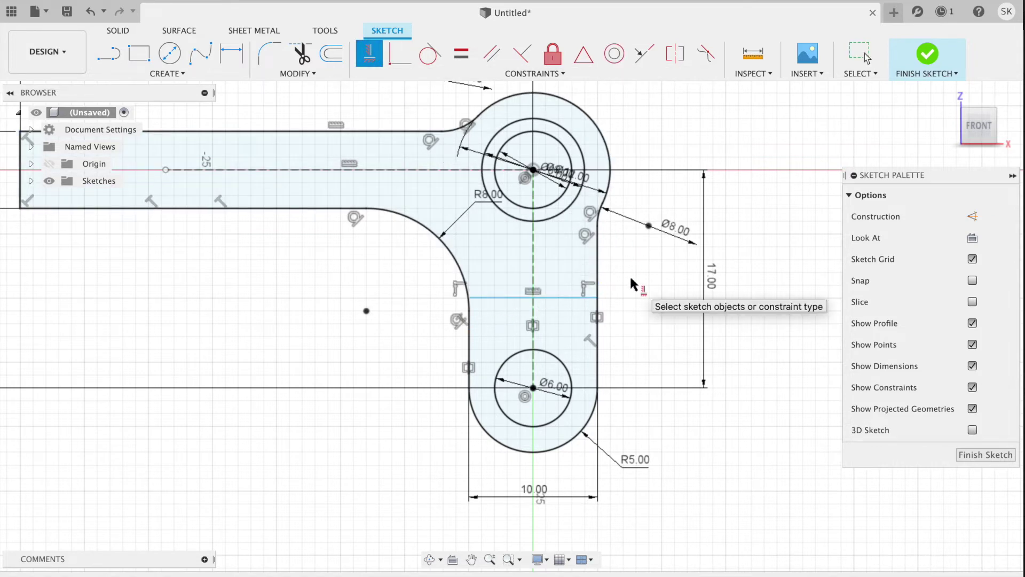
pyautogui.press('super+Tab')
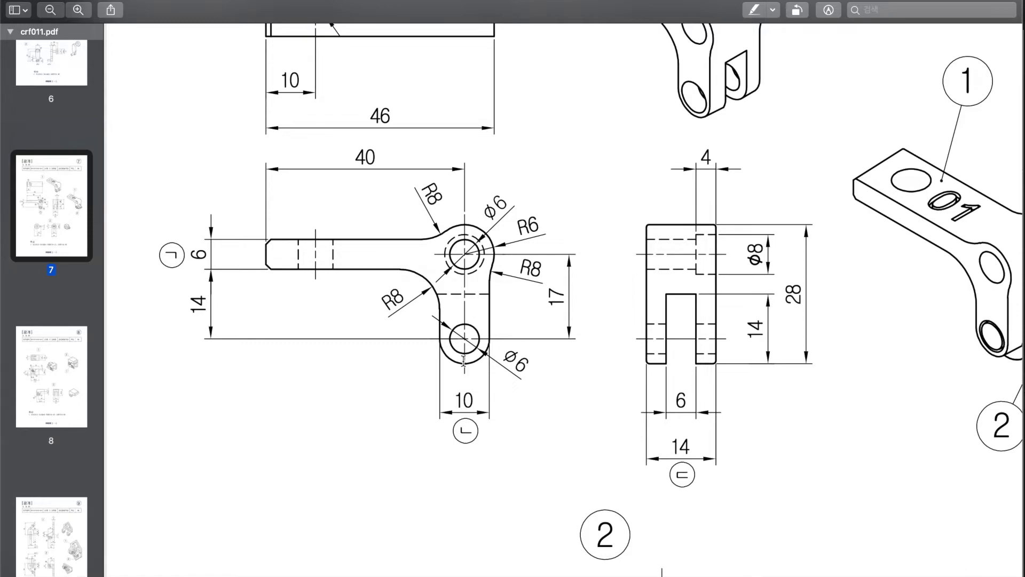
pyautogui.press('super+Tab')
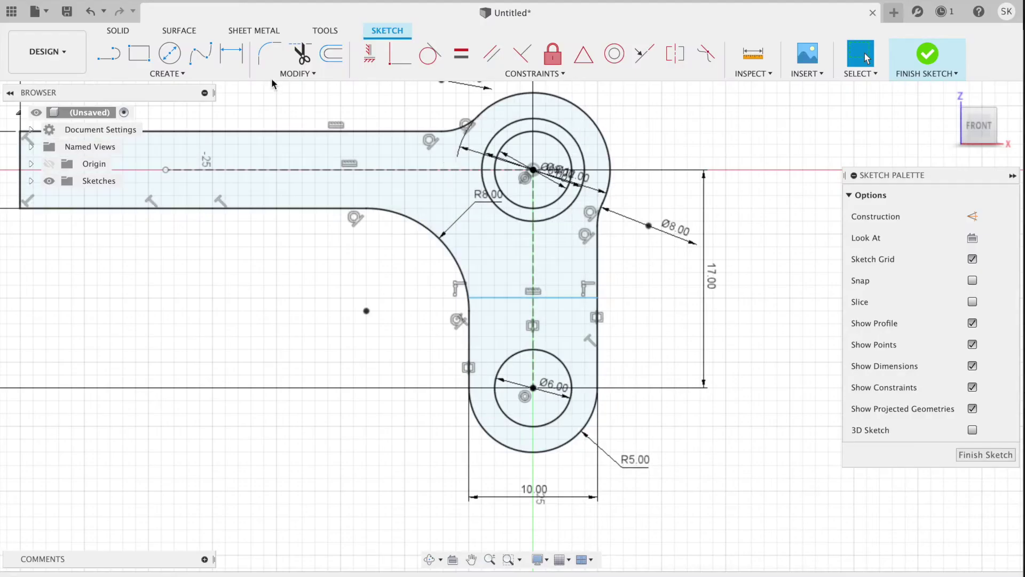
# - Dimension the horizontal line 14 mm from the bottom arc's tangent
pyautogui.click(235, 54)
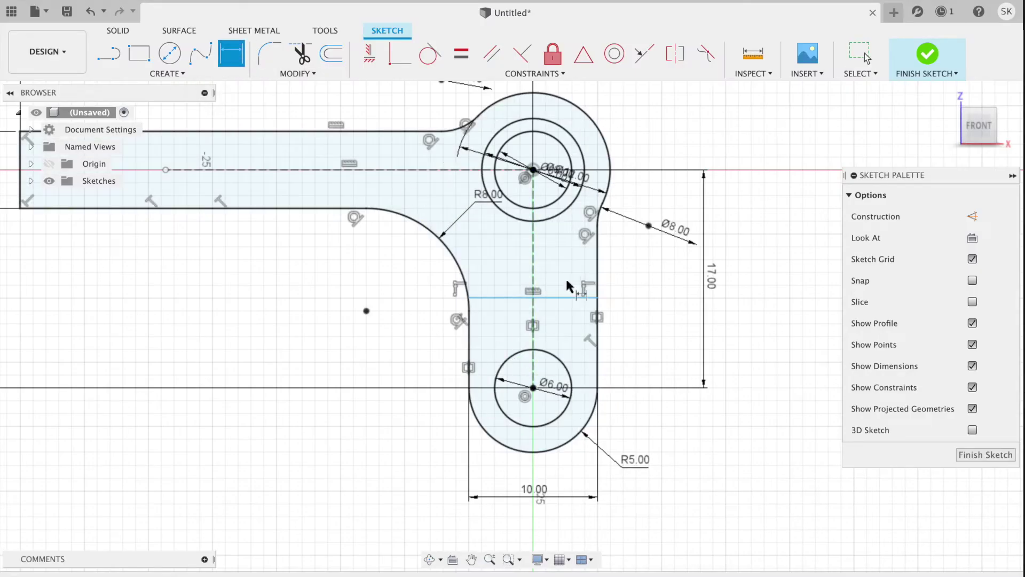
pyautogui.click(559, 297)
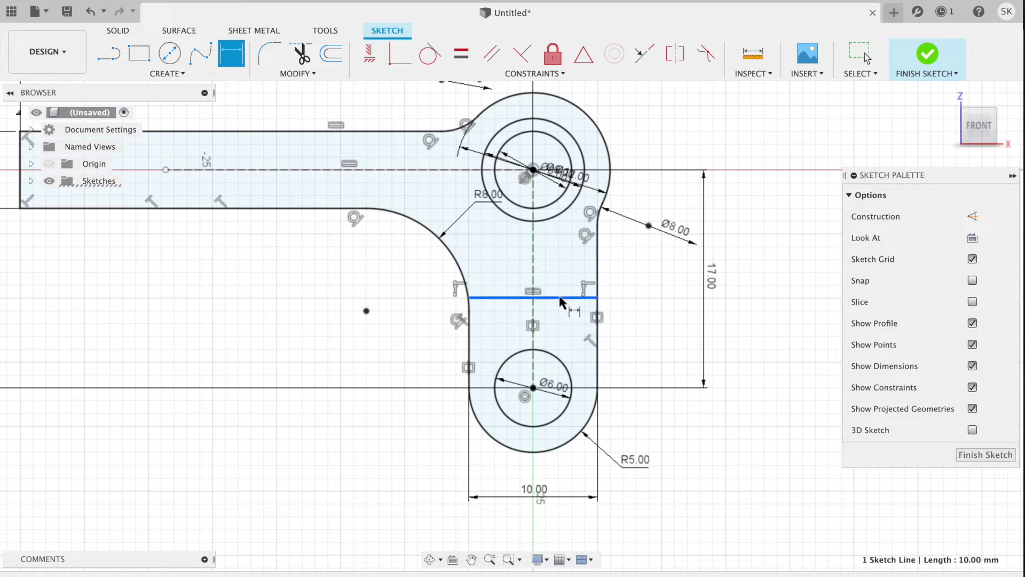
pyautogui.rightClick(557, 450)
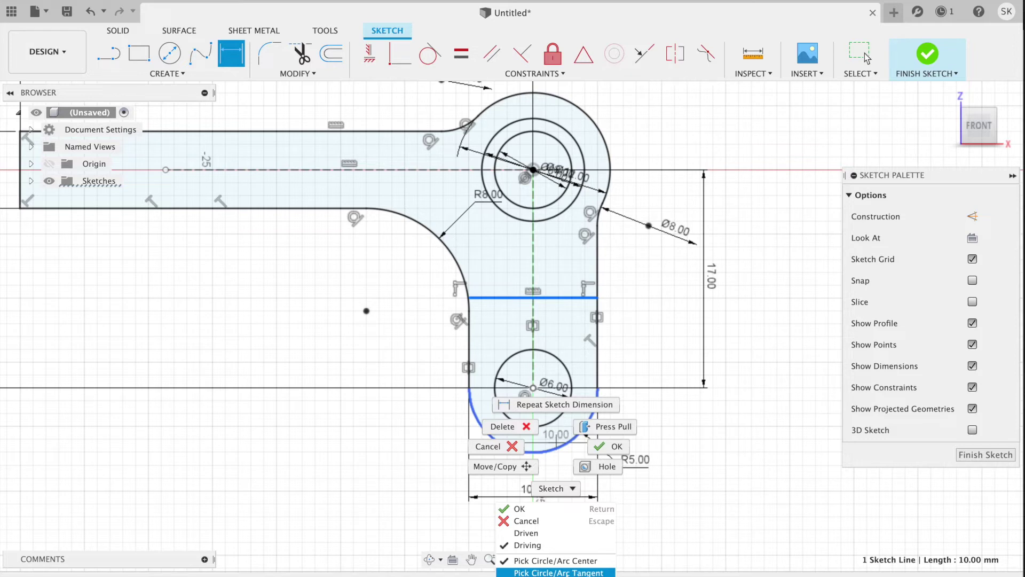
pyautogui.click(556, 572)
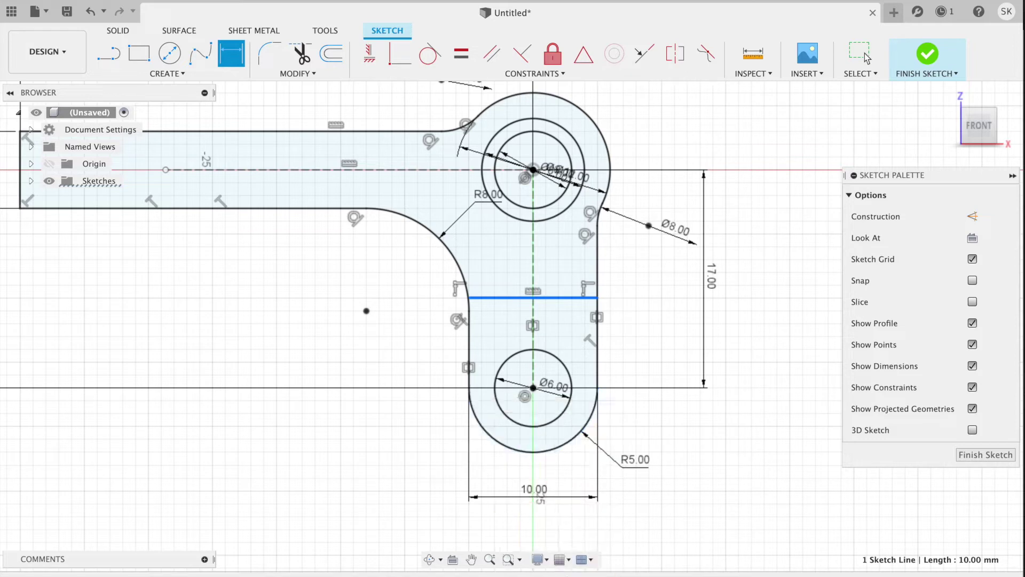
pyautogui.click(543, 451)
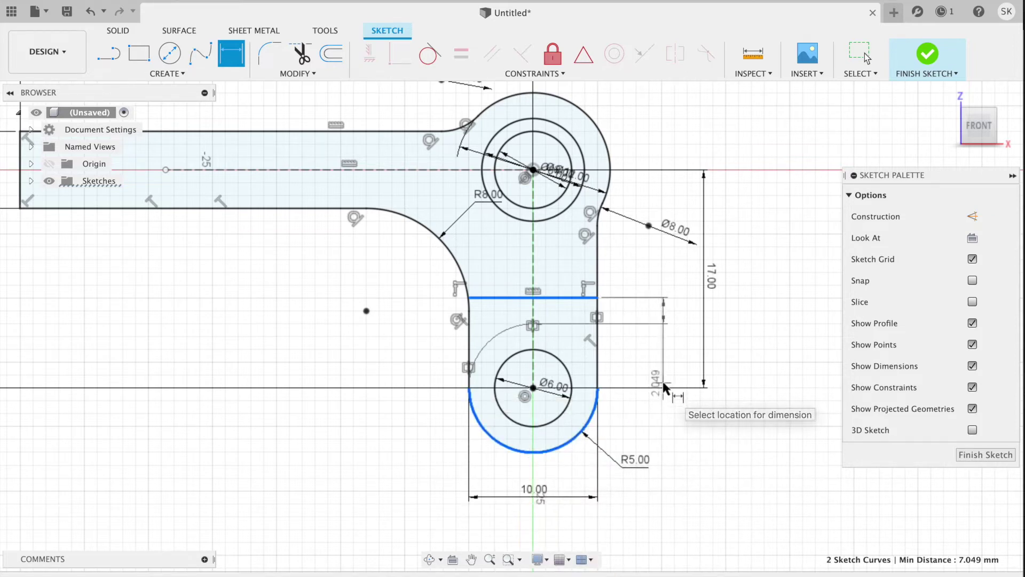
pyautogui.click(660, 410)
pyautogui.write('14')
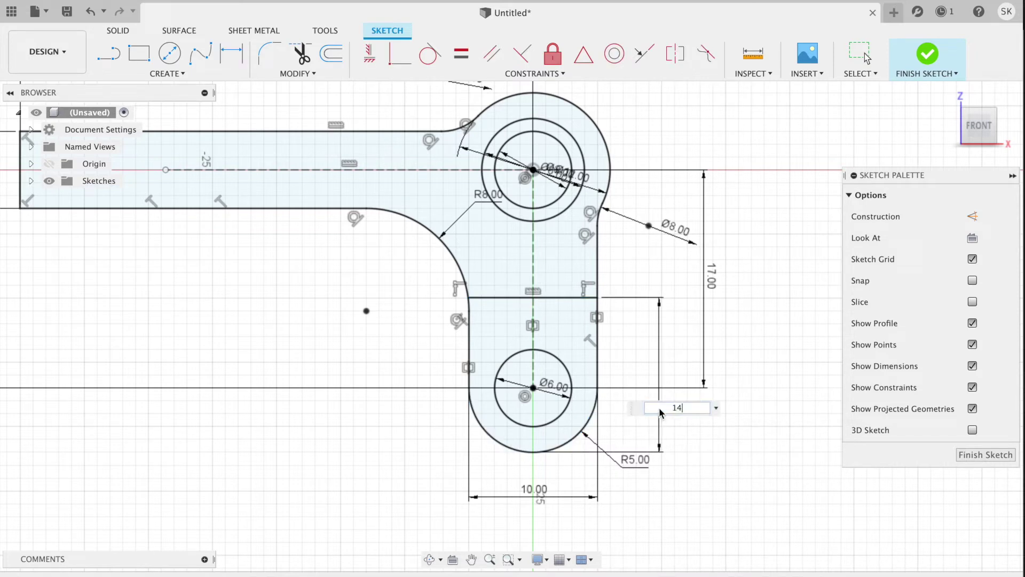
pyautogui.press('Return')
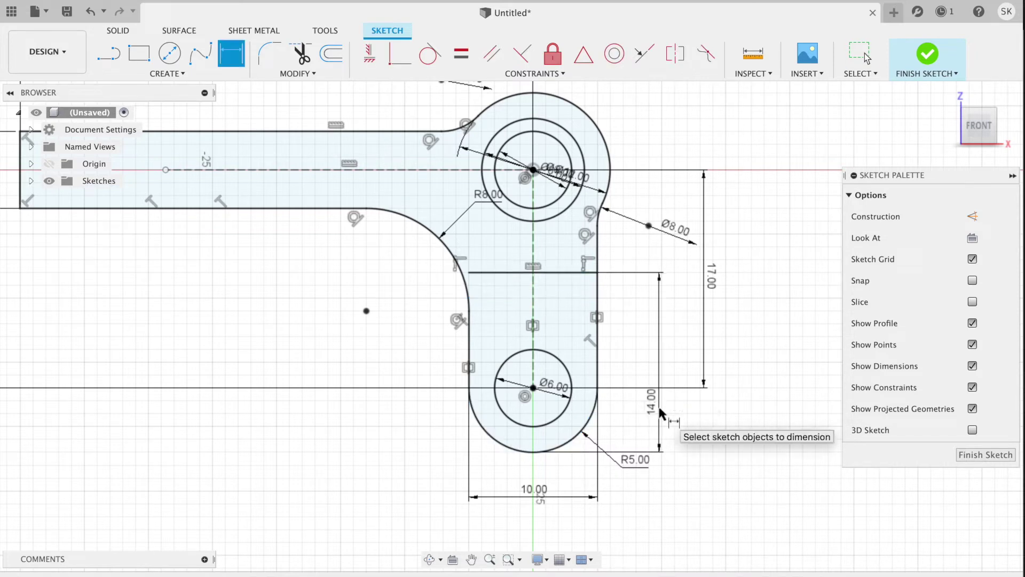
pyautogui.press('Escape')
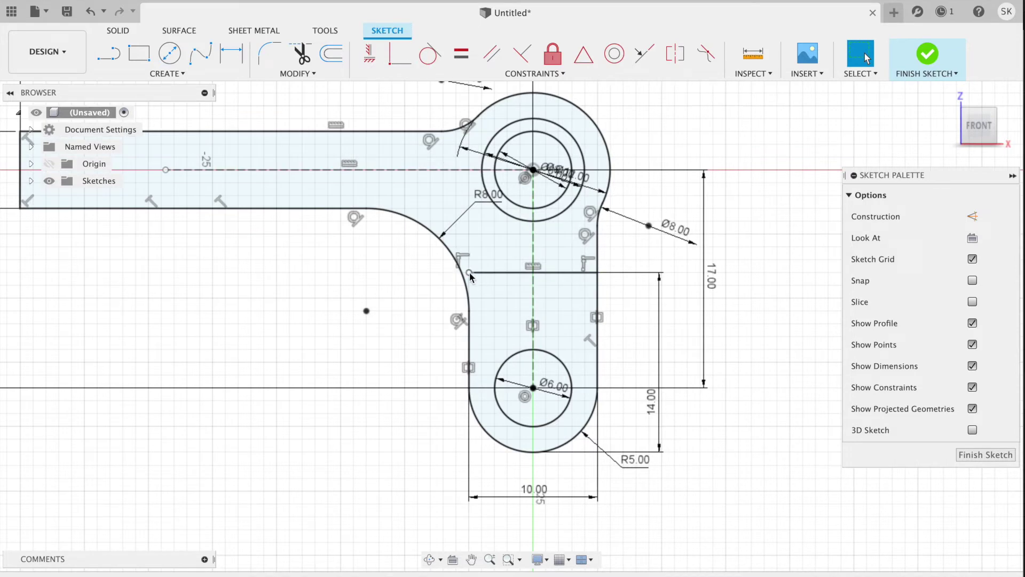
# - Extend the horizontal line's left end to meet the R8 fillet arc
pyautogui.click(469, 272)
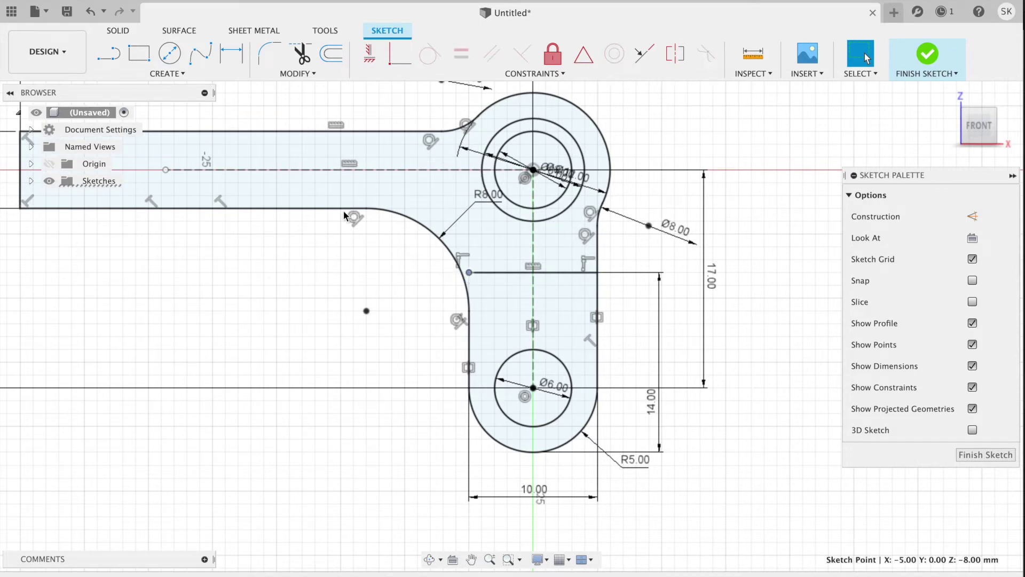
pyautogui.click(309, 76)
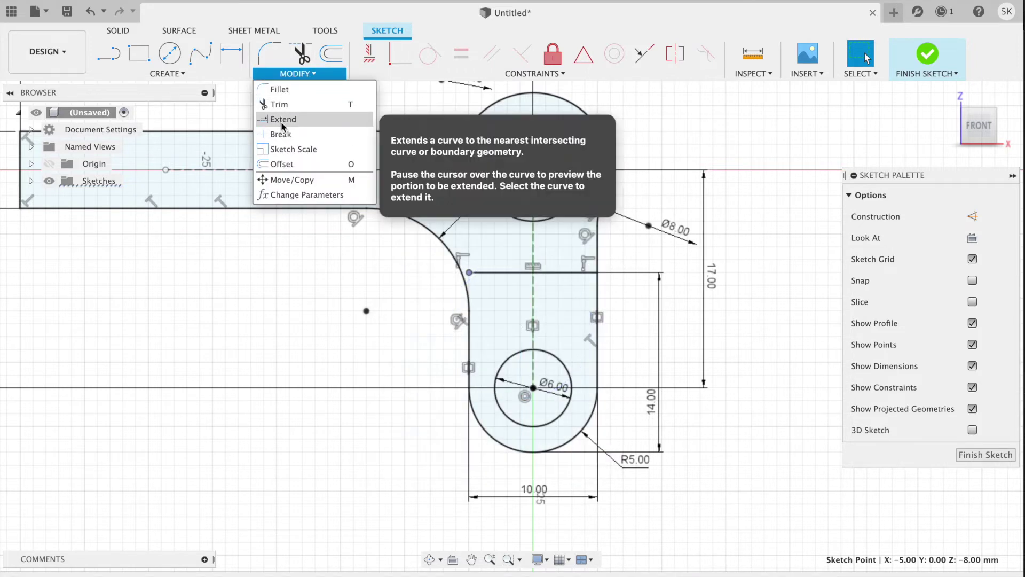
pyautogui.click(280, 120)
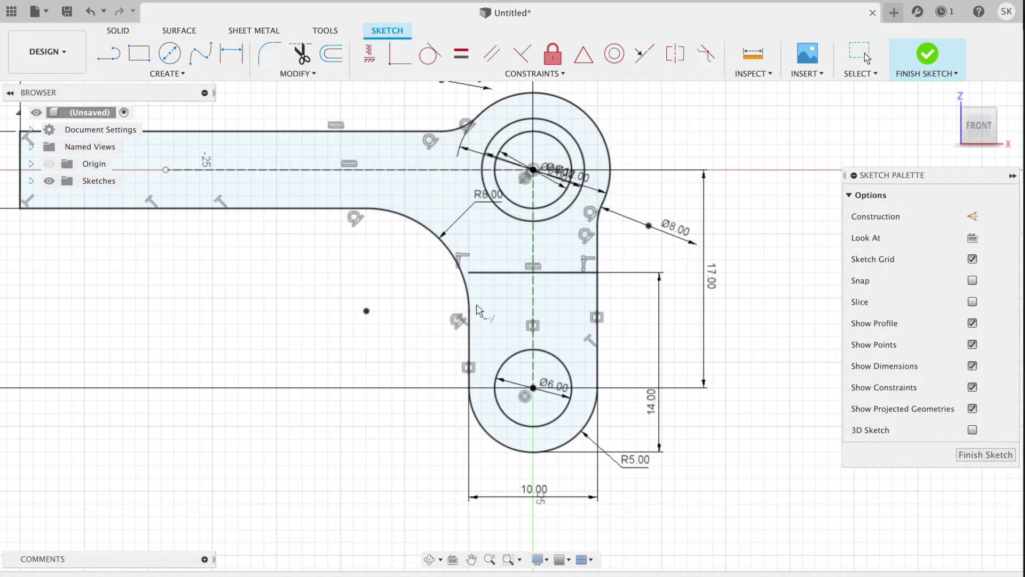
pyautogui.click(474, 273)
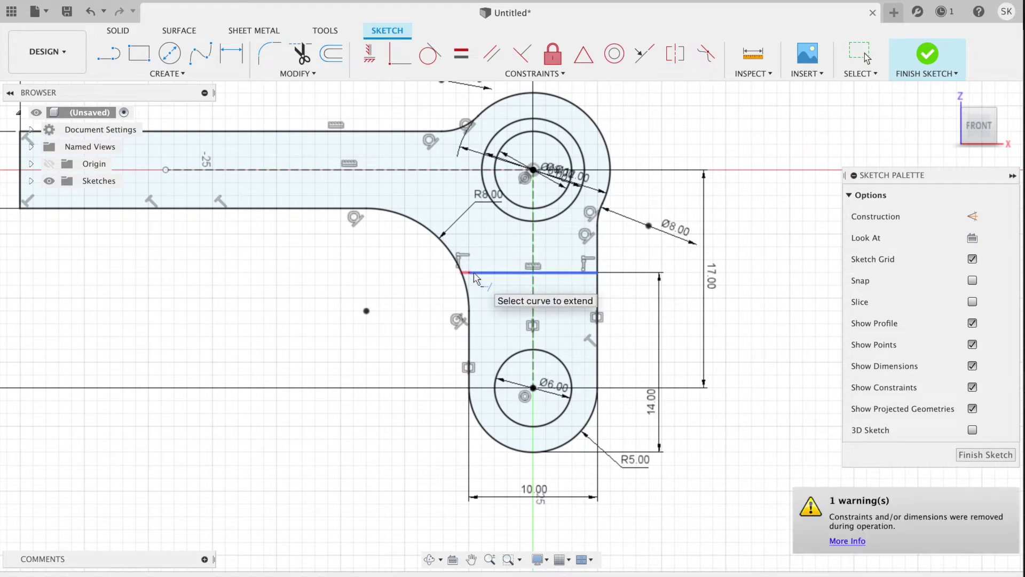
pyautogui.press('Escape')
pyautogui.scroll(2, 395, 320)
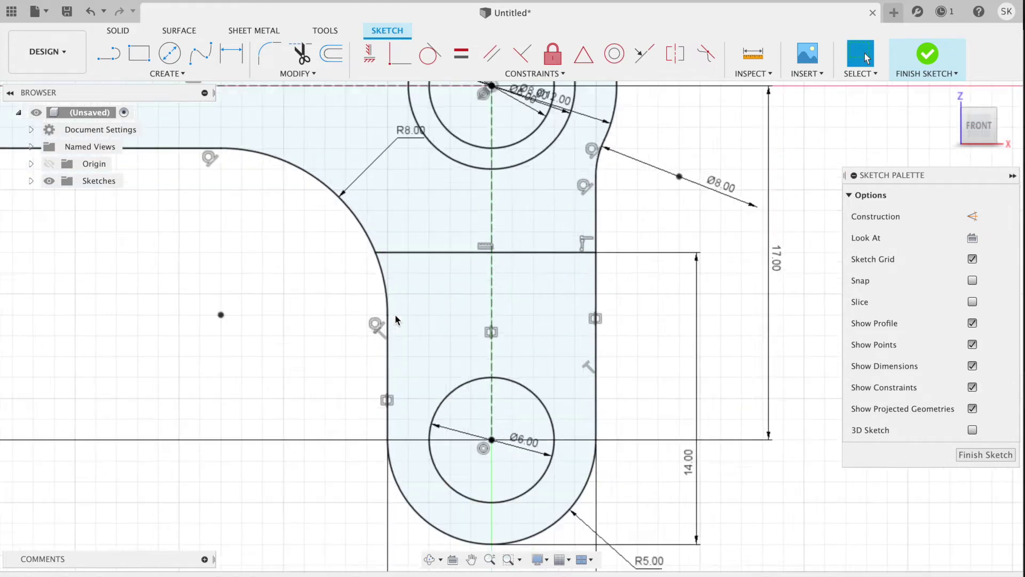
pyautogui.scroll(2, 396, 319)
pyautogui.scroll(2, 396, 315)
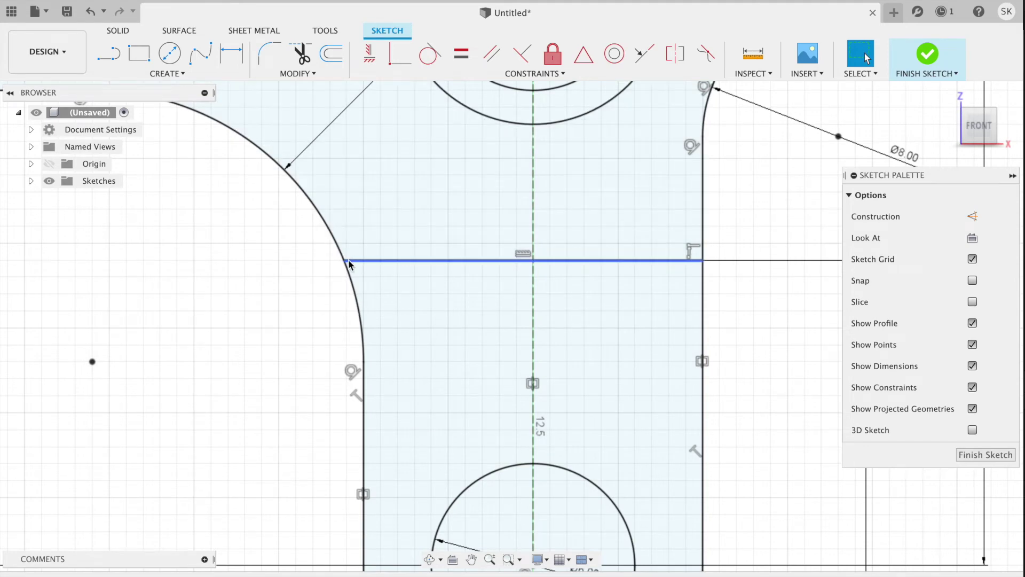
pyautogui.scroll(-3, 331, 310)
pyautogui.scroll(-4, 331, 311)
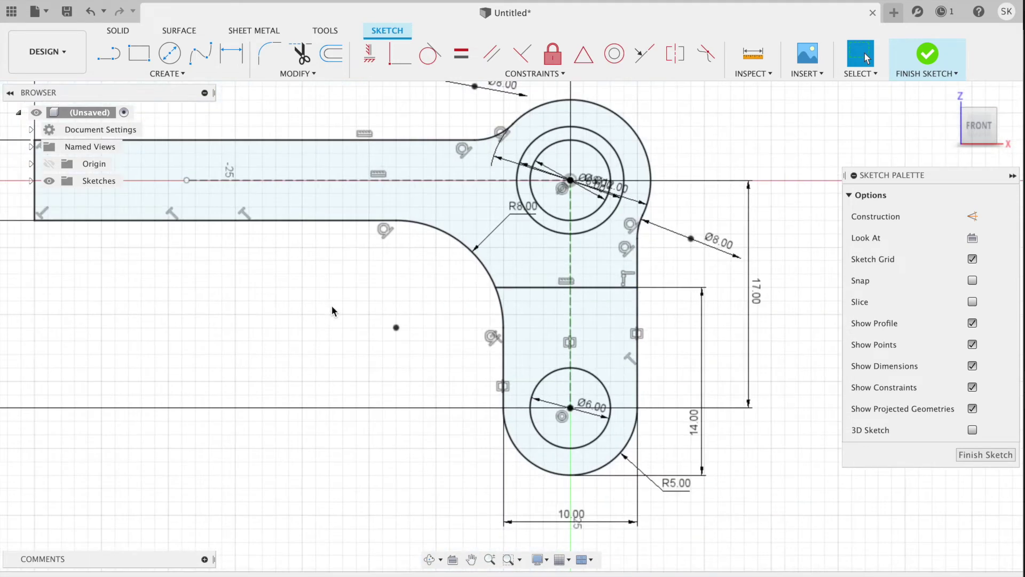
pyautogui.scroll(1, 331, 311)
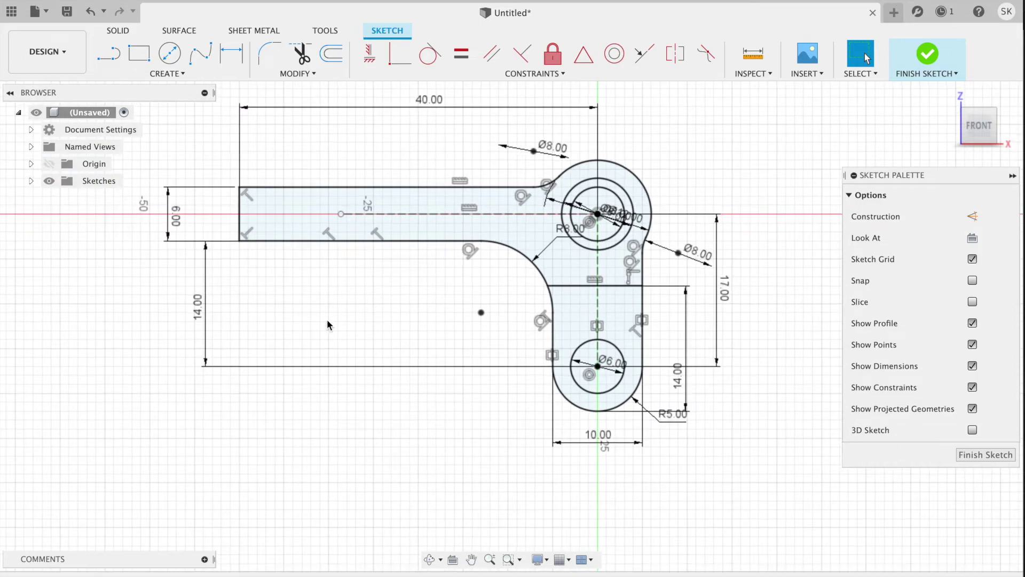
pyautogui.scroll(-1, 327, 321)
# - Review page 7 of crf011.pdf in Preview, studying the bracket's 14 mm slot and Ø8 hole
pyautogui.press('super+Tab')
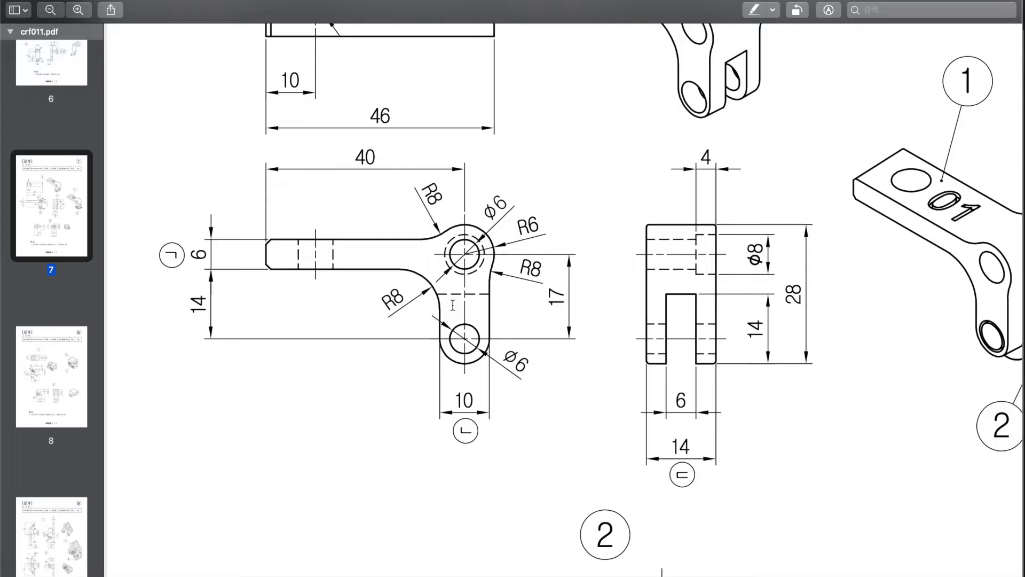
pyautogui.keyDown('ctrl'); pyautogui.scroll(-1, 522, 300); pyautogui.keyUp('ctrl')
pyautogui.keyDown('ctrl'); pyautogui.scroll(-2, 522, 300); pyautogui.keyUp('ctrl')
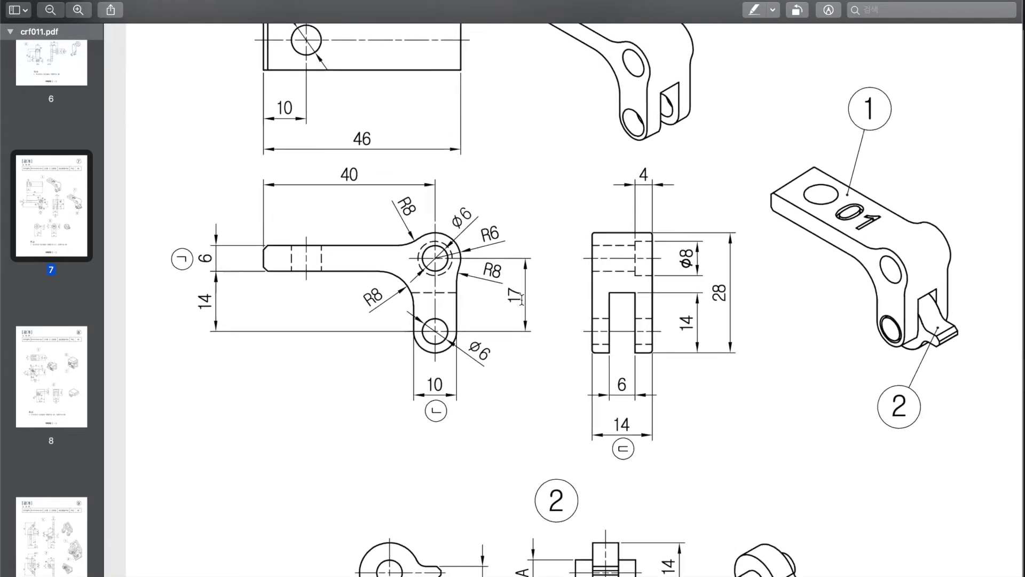
pyautogui.keyDown('ctrl'); pyautogui.scroll(2, 522, 299); pyautogui.keyUp('ctrl')
pyautogui.scroll(1, 560, 297)
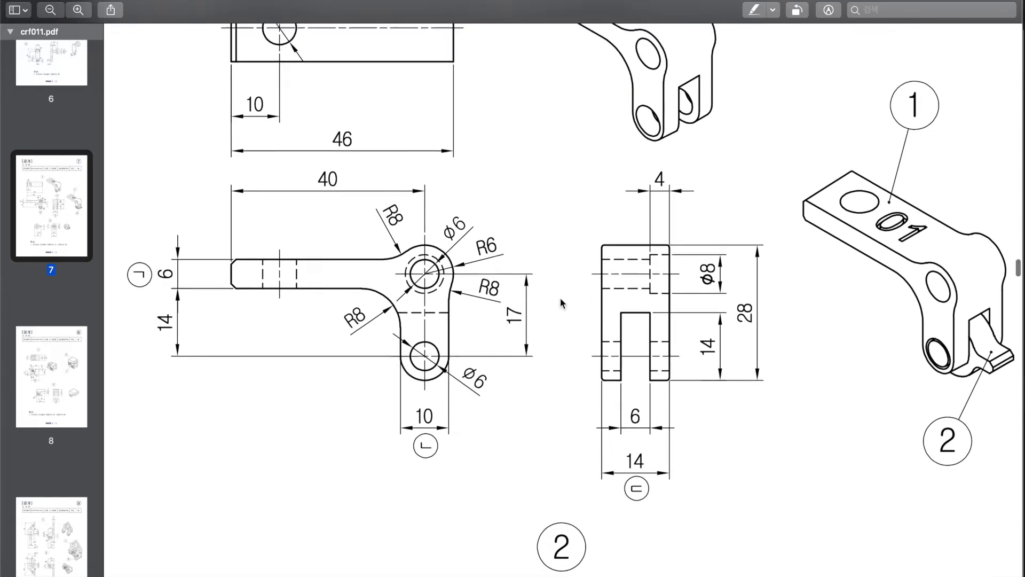
pyautogui.scroll(4, 560, 297)
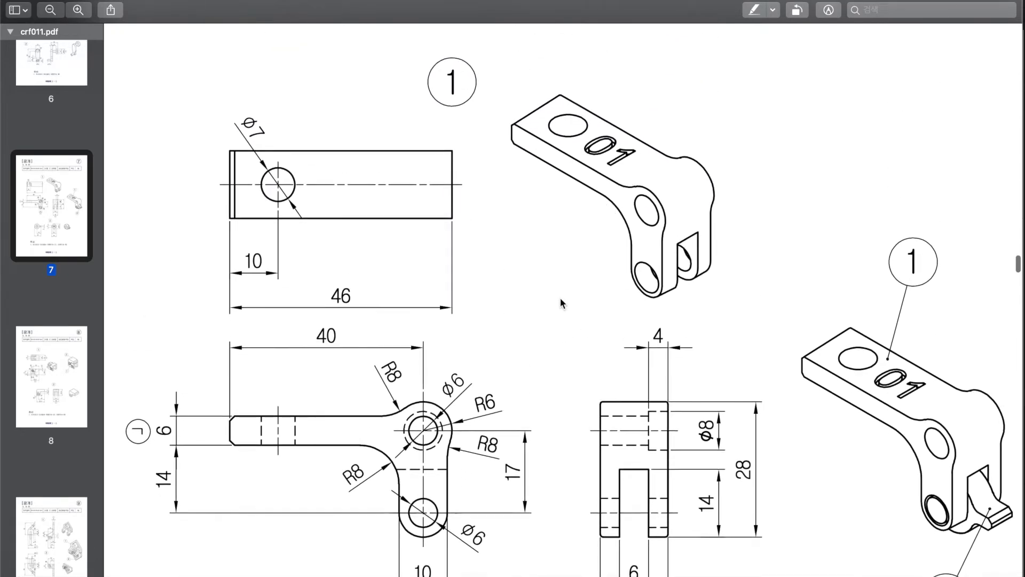
pyautogui.scroll(-5, 560, 297)
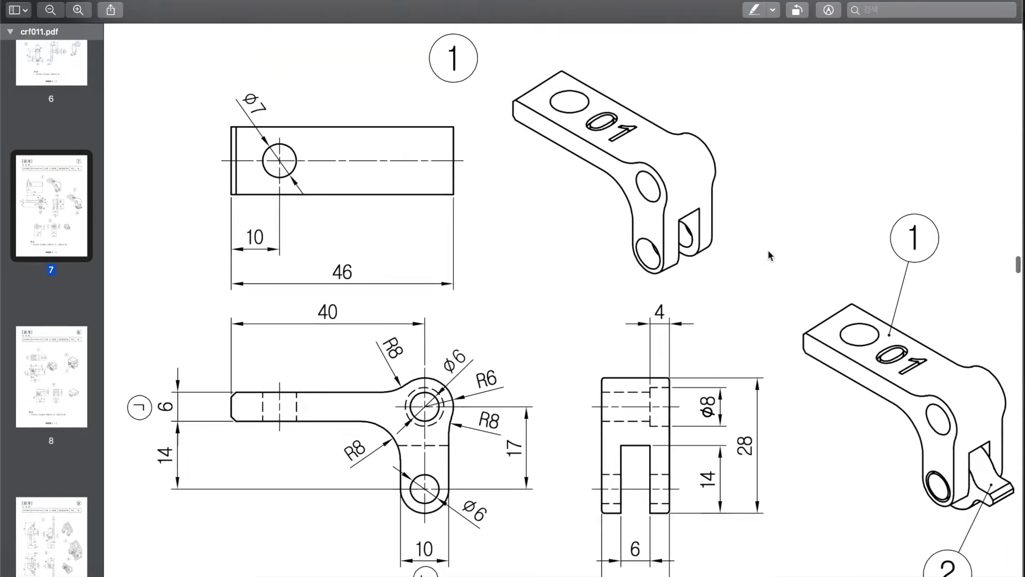
pyautogui.scroll(2, 768, 249)
pyautogui.scroll(2, 768, 252)
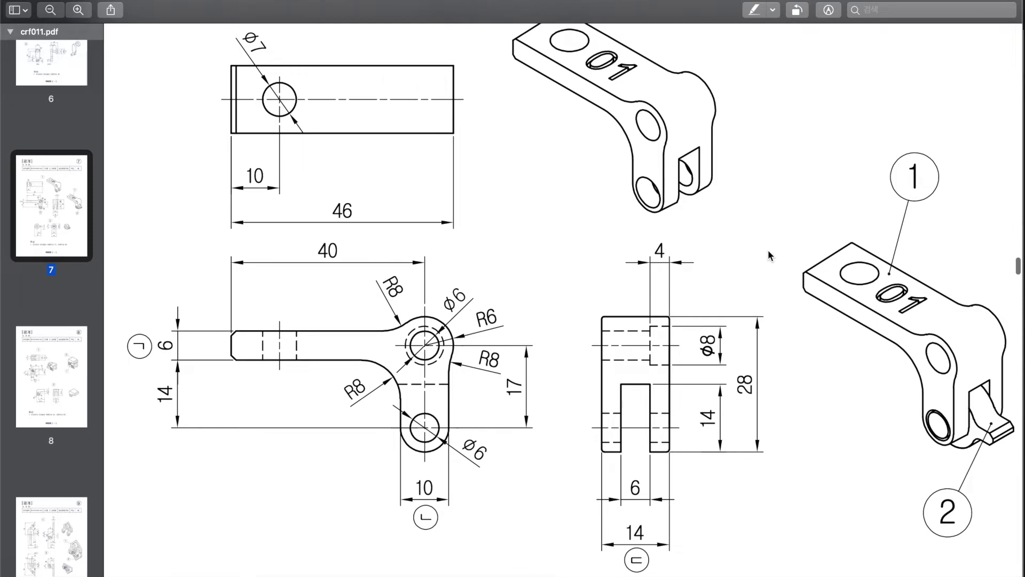
pyautogui.scroll(-2, 768, 249)
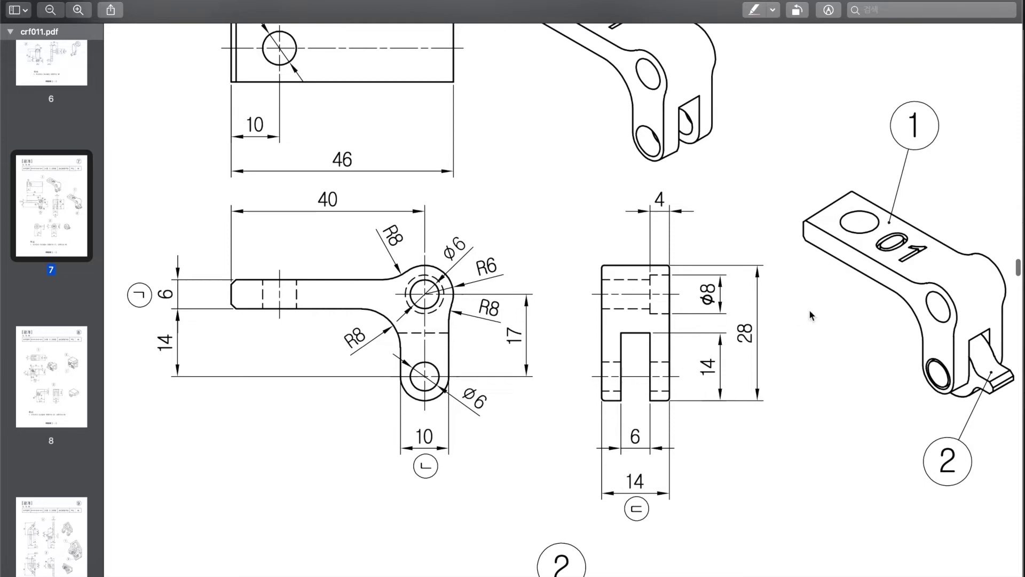
# - Back in Fusion 360, select the lower arm, upper arm and hole-ring profiles, then fit the view
pyautogui.press('super+Tab')
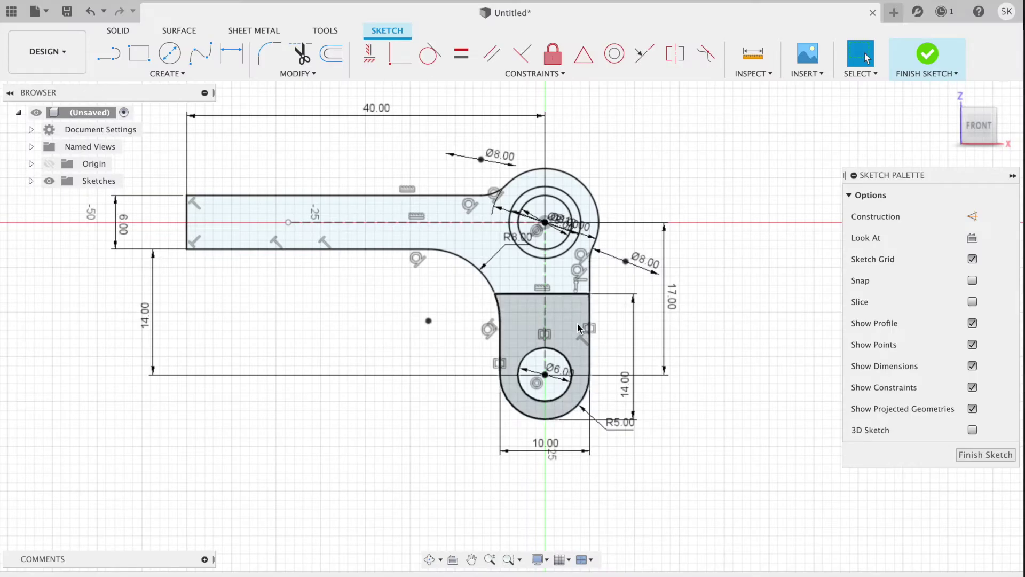
pyautogui.click(569, 328)
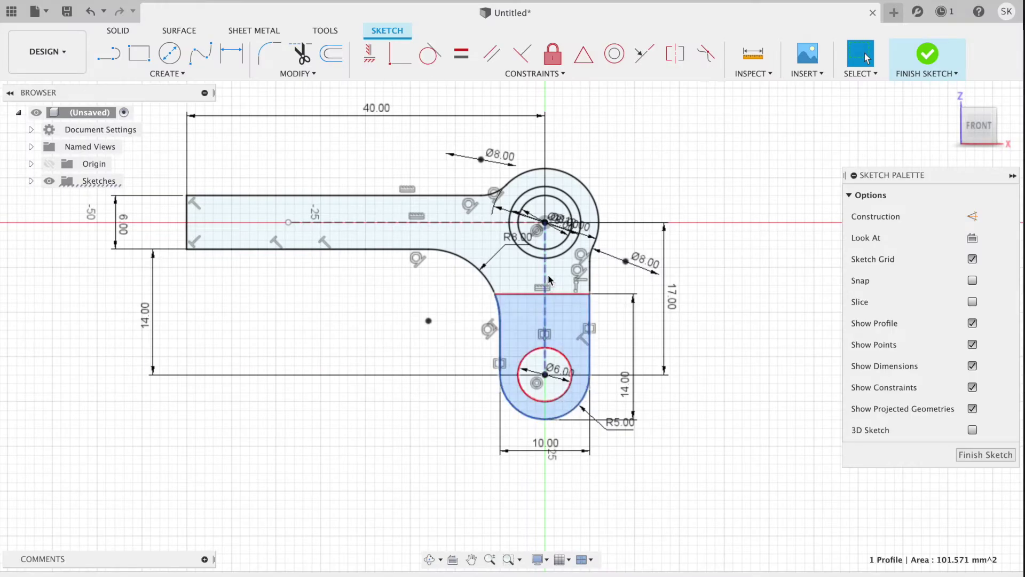
pyautogui.keyDown('shift'); pyautogui.click(565, 272); pyautogui.keyUp('shift')
pyautogui.scroll(-4, 565, 272)
pyautogui.scroll(3, 501, 269)
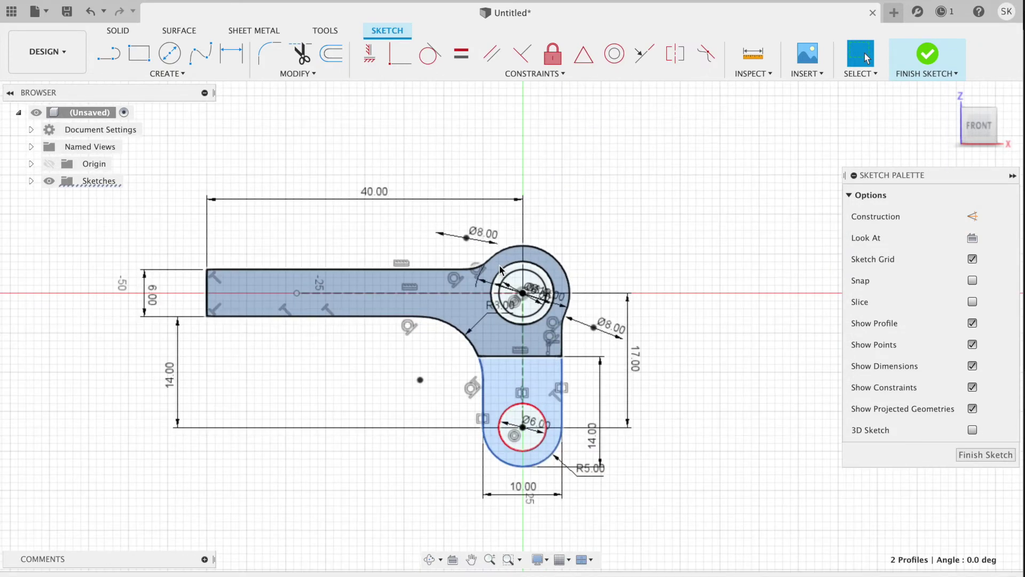
pyautogui.scroll(4, 500, 268)
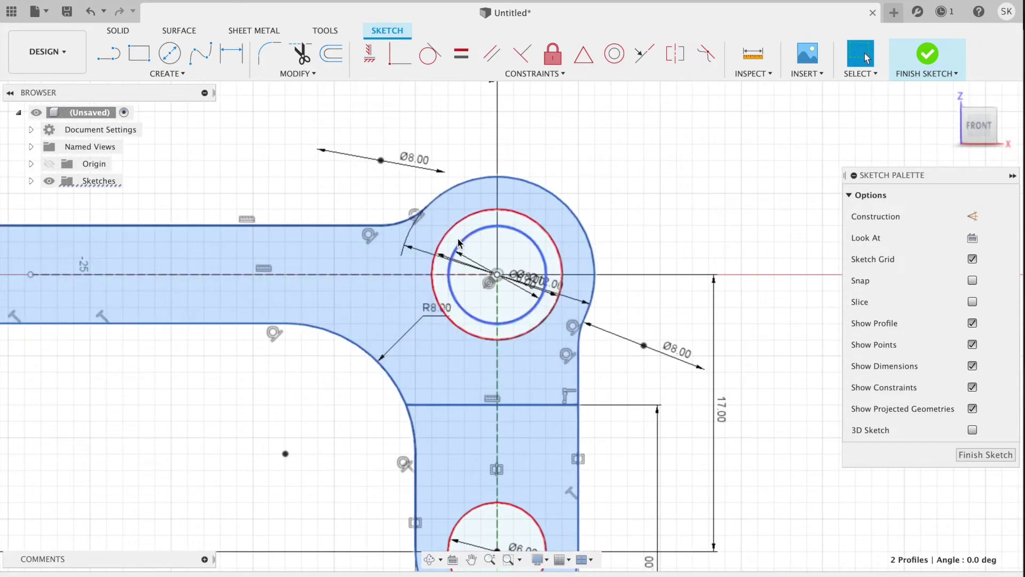
pyautogui.keyDown('shift'); pyautogui.click(458, 239); pyautogui.keyUp('shift')
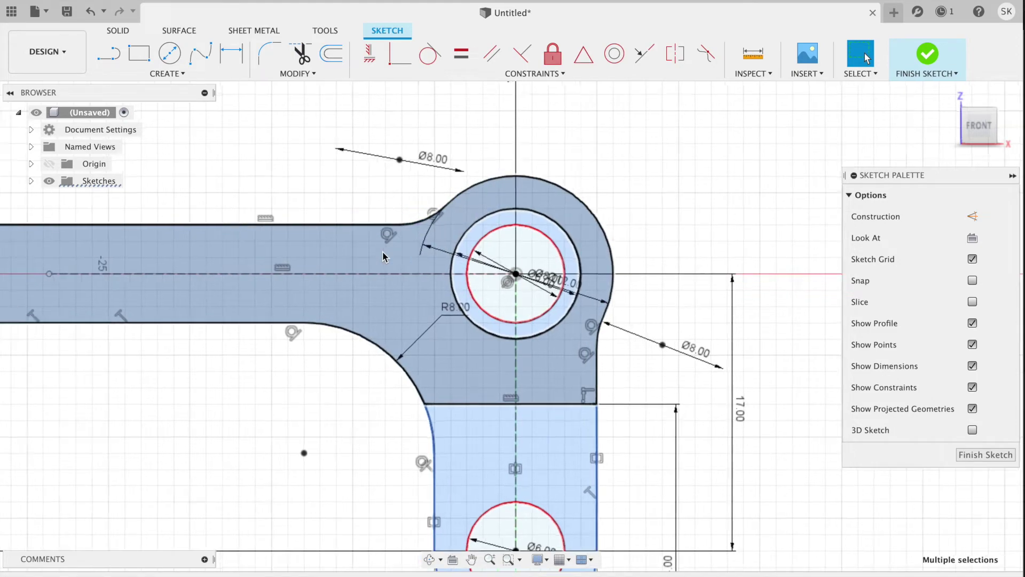
pyautogui.press('F6')
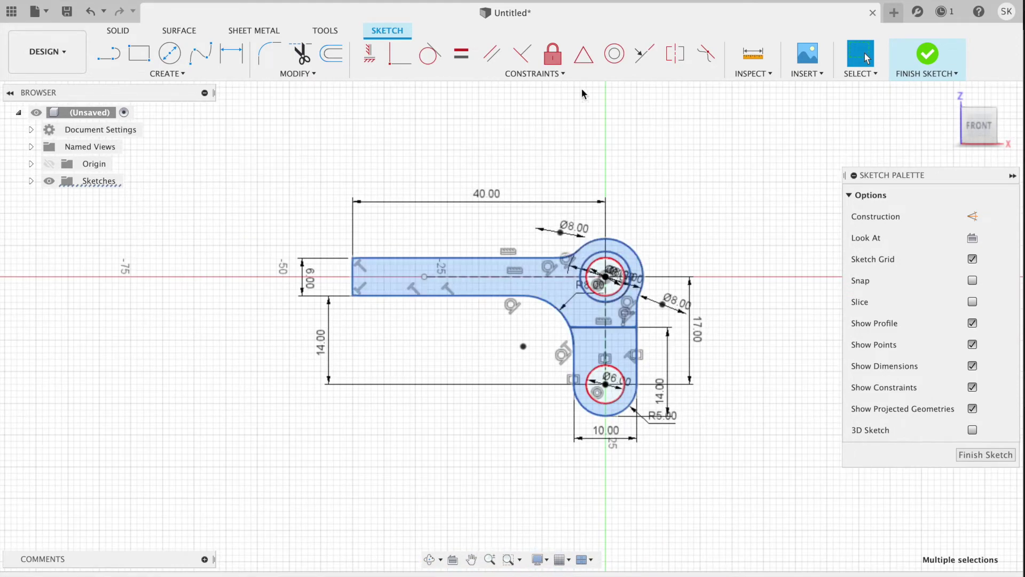
# - Extrude the three profiles symmetrically, whole length 14 mm, into a solid bracket body
pyautogui.press('e')
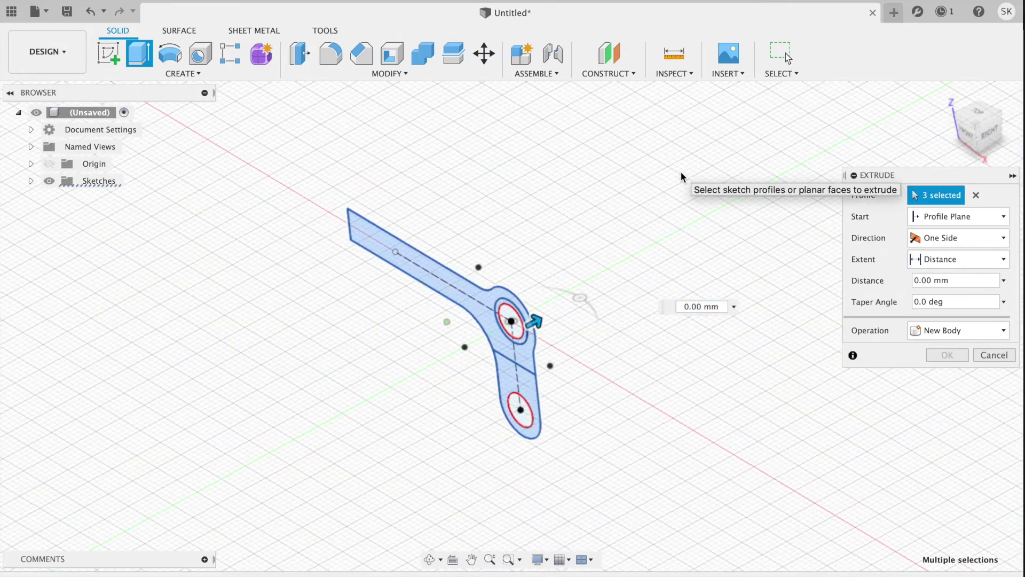
pyautogui.click(927, 239)
pyautogui.click(934, 287)
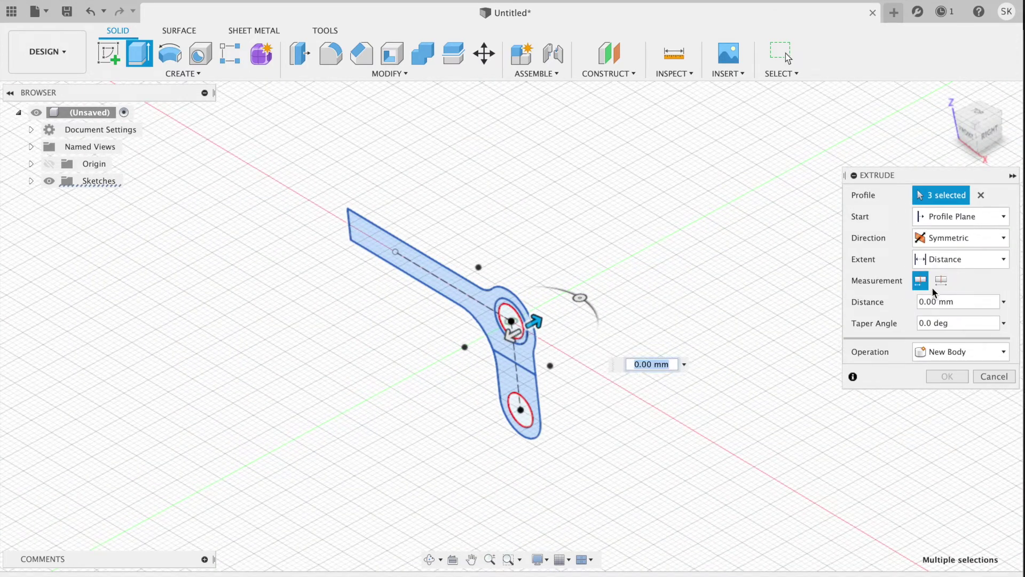
pyautogui.click(941, 281)
pyautogui.click(959, 300)
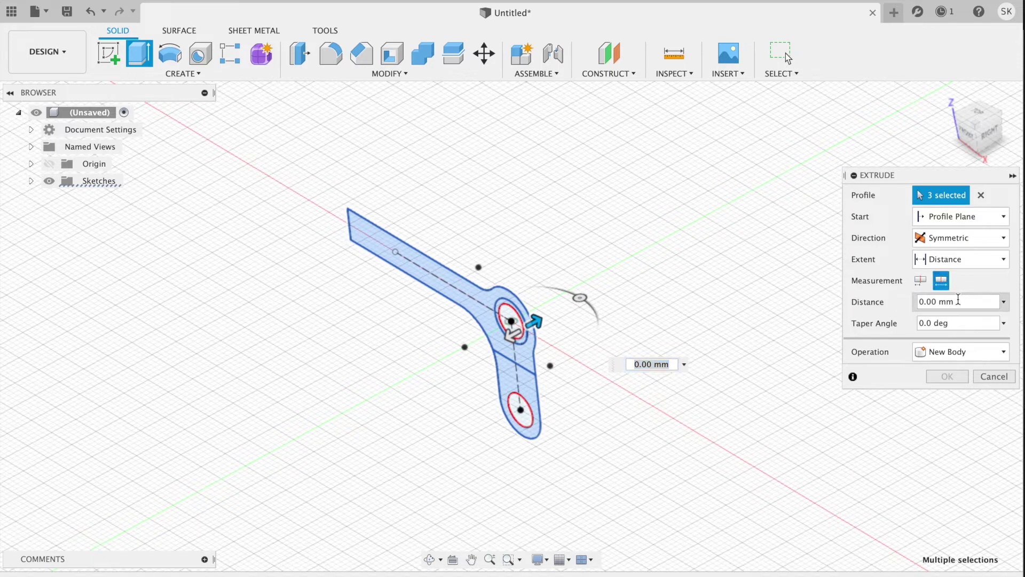
pyautogui.press('super+Tab')
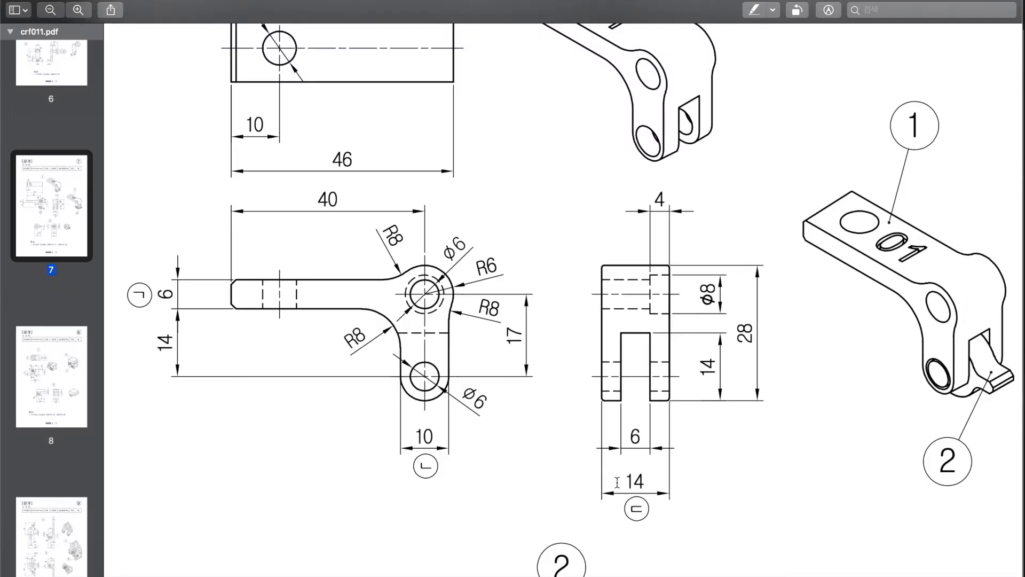
pyautogui.press('super+Tab')
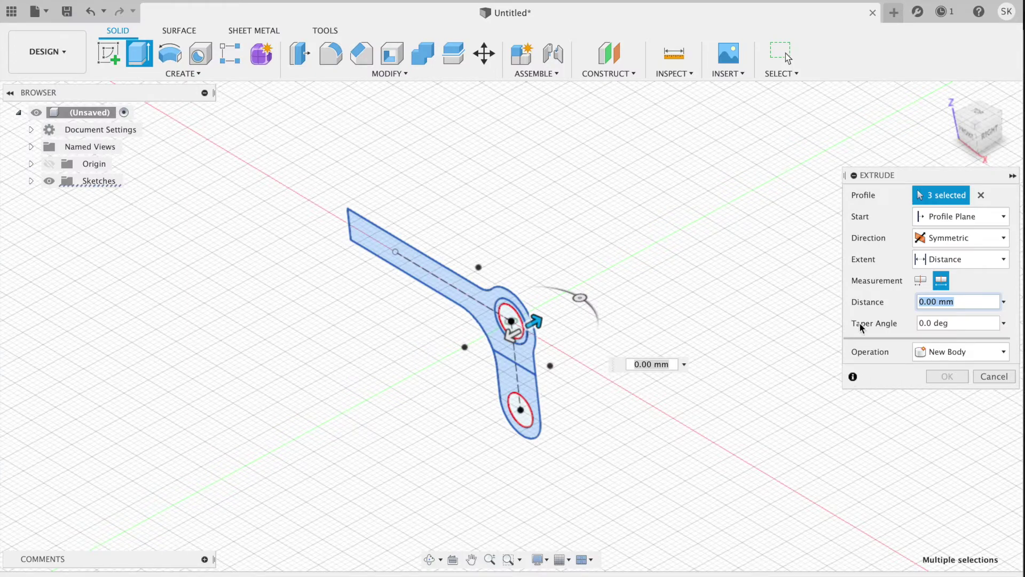
pyautogui.write('4')
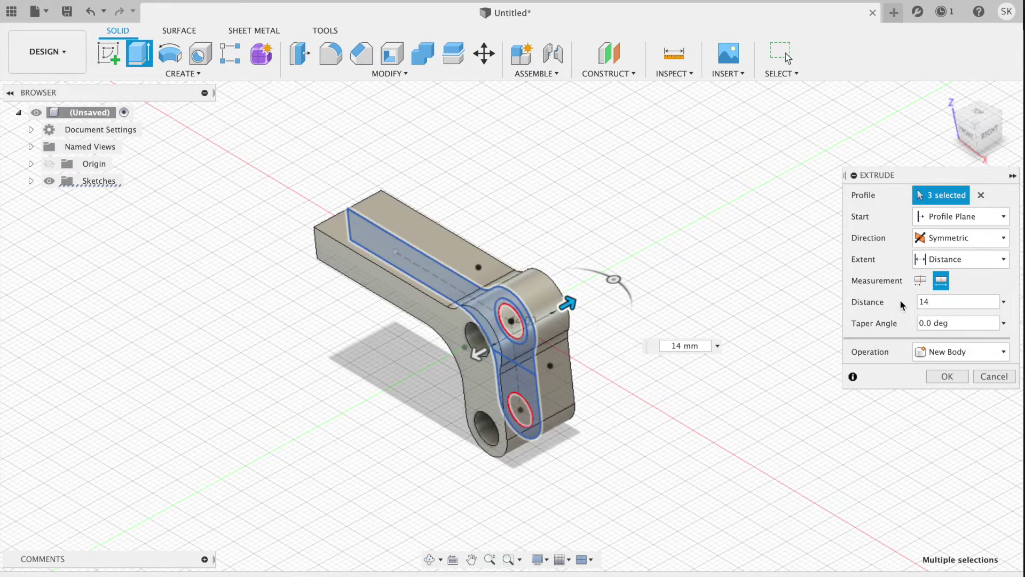
pyautogui.click(948, 377)
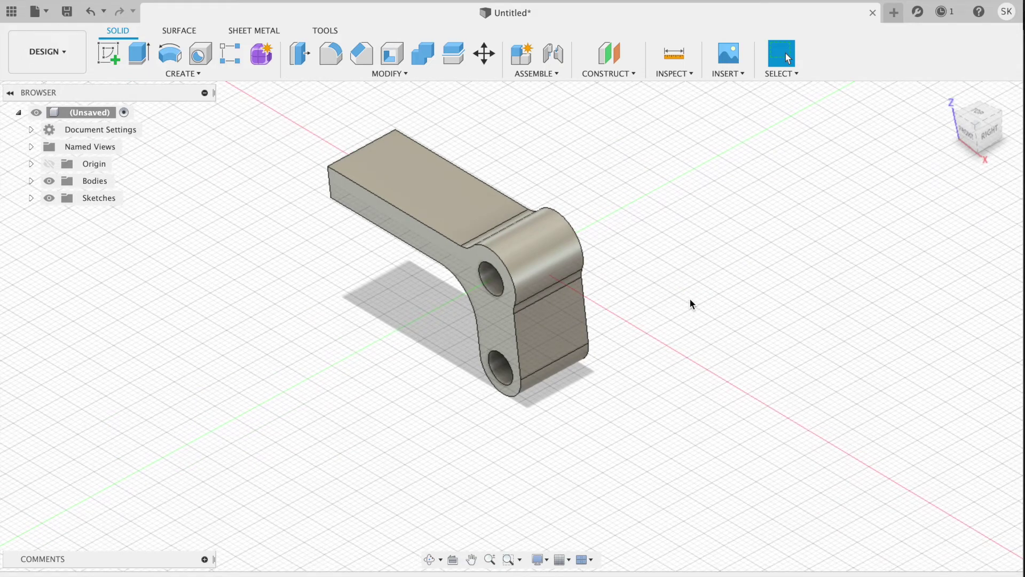
# - In the Browser, show Sketch1 and hide Body1
pyautogui.click(30, 198)
pyautogui.click(62, 215)
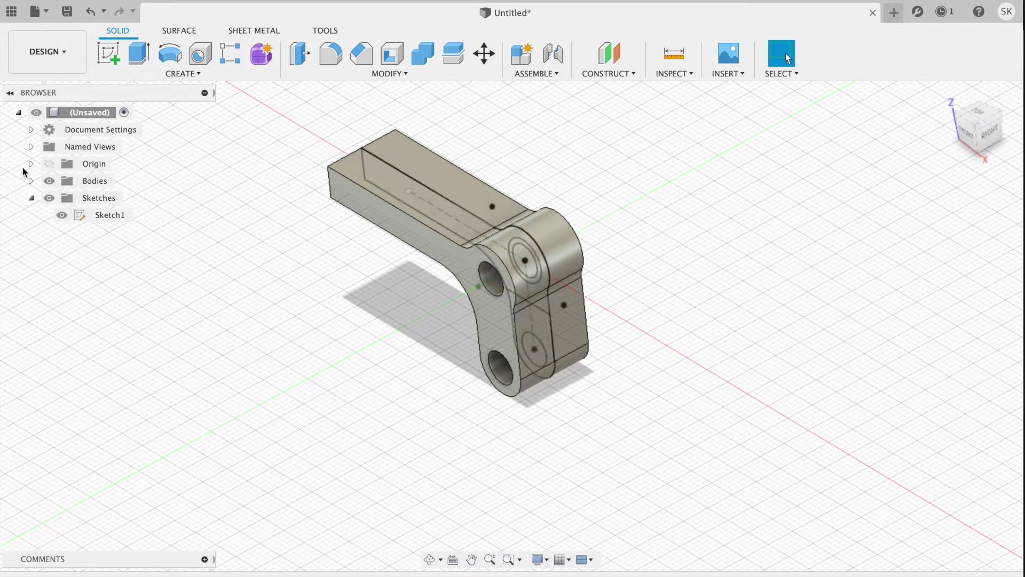
pyautogui.click(30, 181)
pyautogui.click(62, 197)
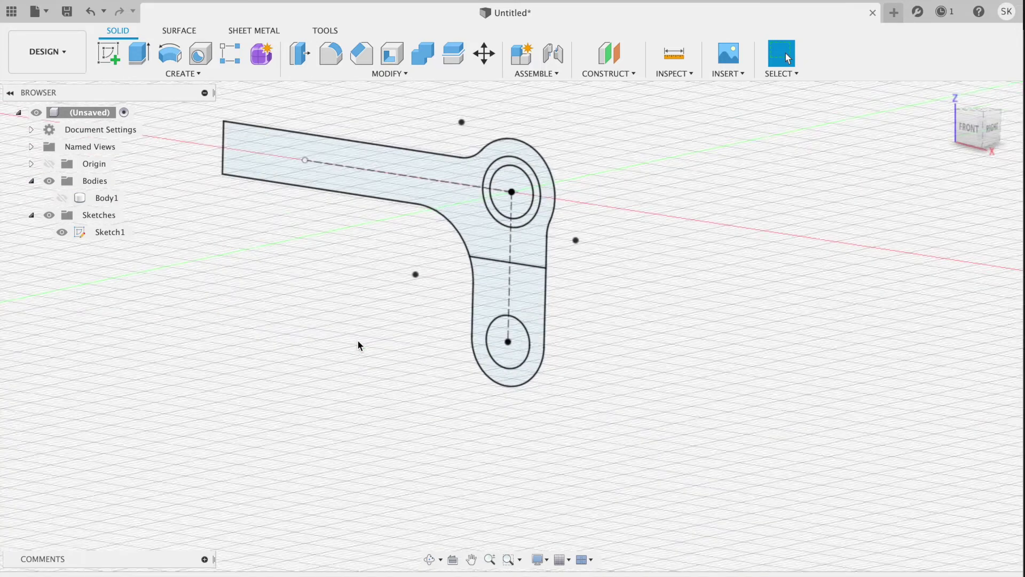
# - Select the inner circle and surrounding ring profiles at the upper hole
pyautogui.click(532, 250)
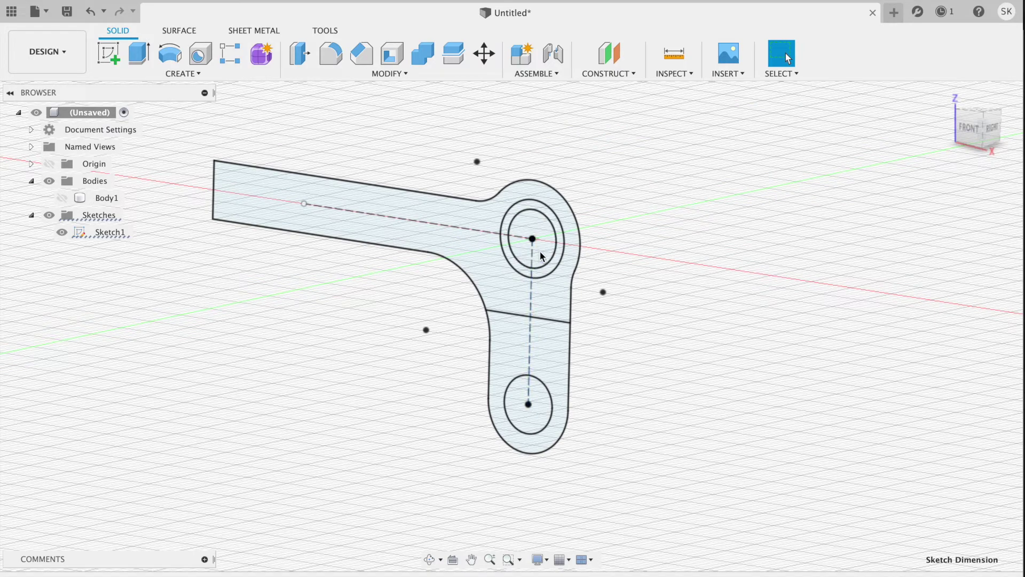
pyautogui.click(537, 265)
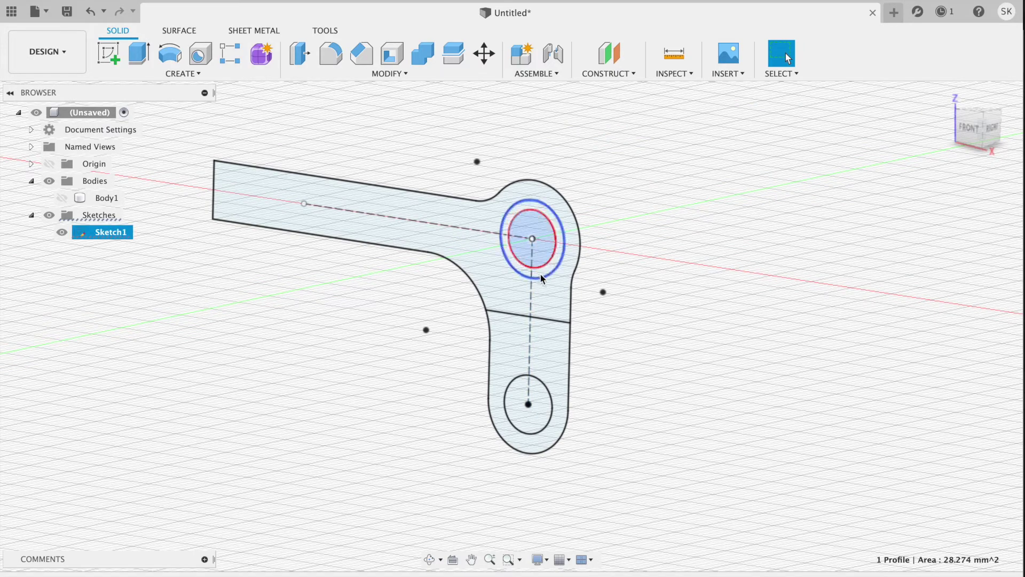
pyautogui.keyDown('shift'); pyautogui.click(543, 276); pyautogui.keyUp('shift')
pyautogui.press('e')
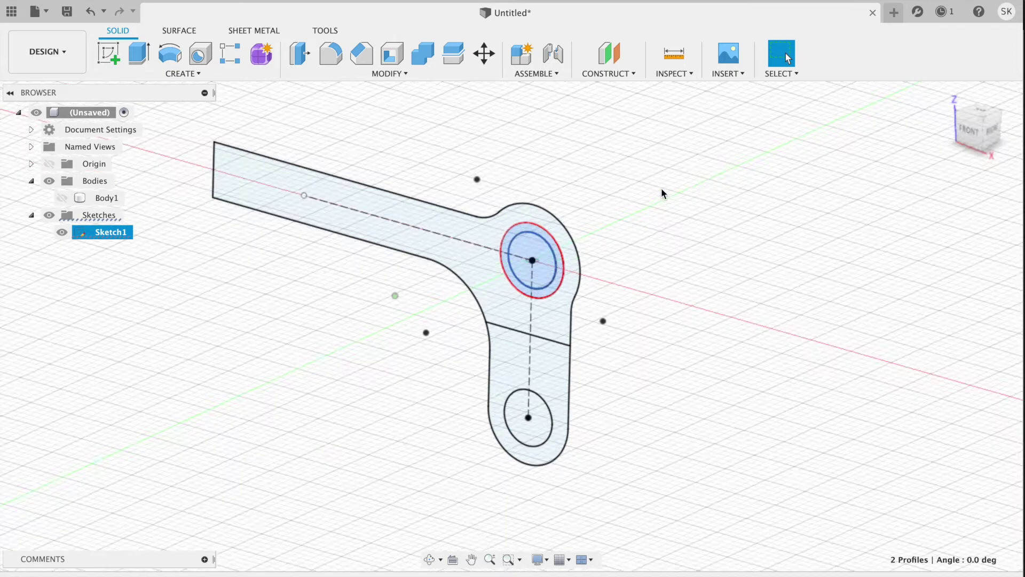
# - Show Body1 again and check the reference drawing before adjusting the view
pyautogui.click(62, 198)
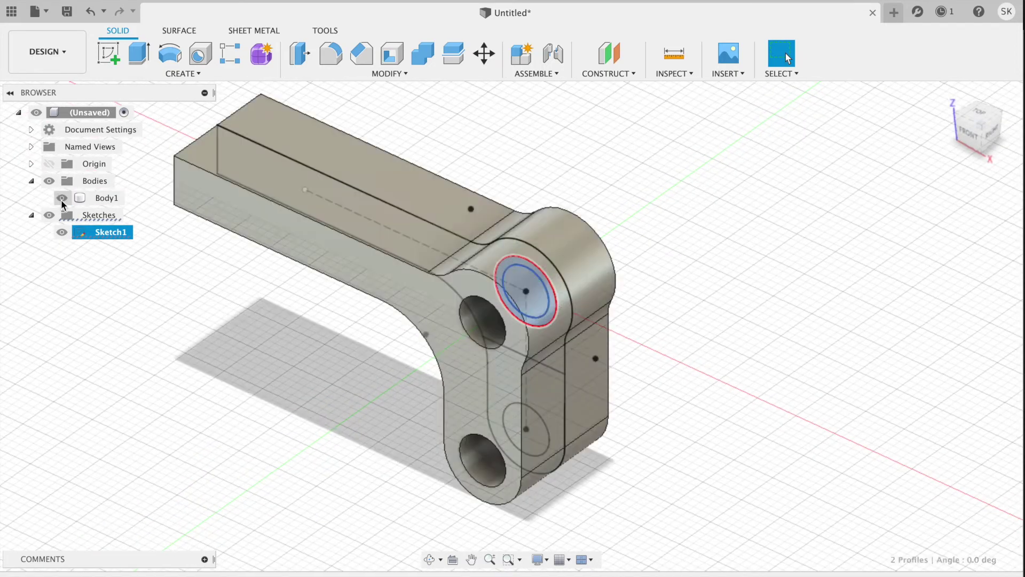
pyautogui.press('super+Tab')
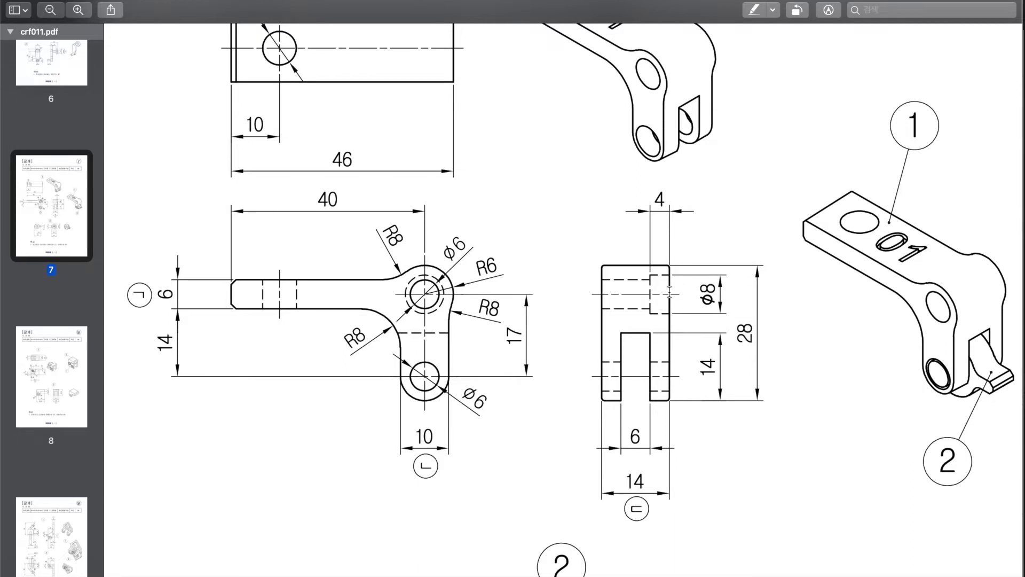
pyautogui.press('super+Tab')
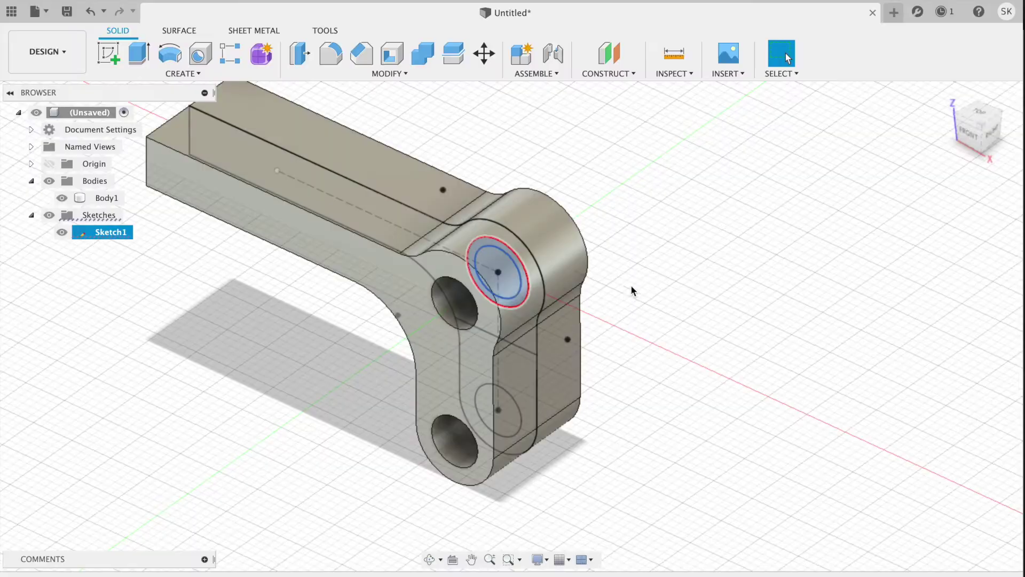
pyautogui.keyDown('shift'); pyautogui.scroll(-5, 646, 282); pyautogui.keyUp('shift')
pyautogui.keyDown('shift'); pyautogui.scroll(-5, 645, 282); pyautogui.keyUp('shift')
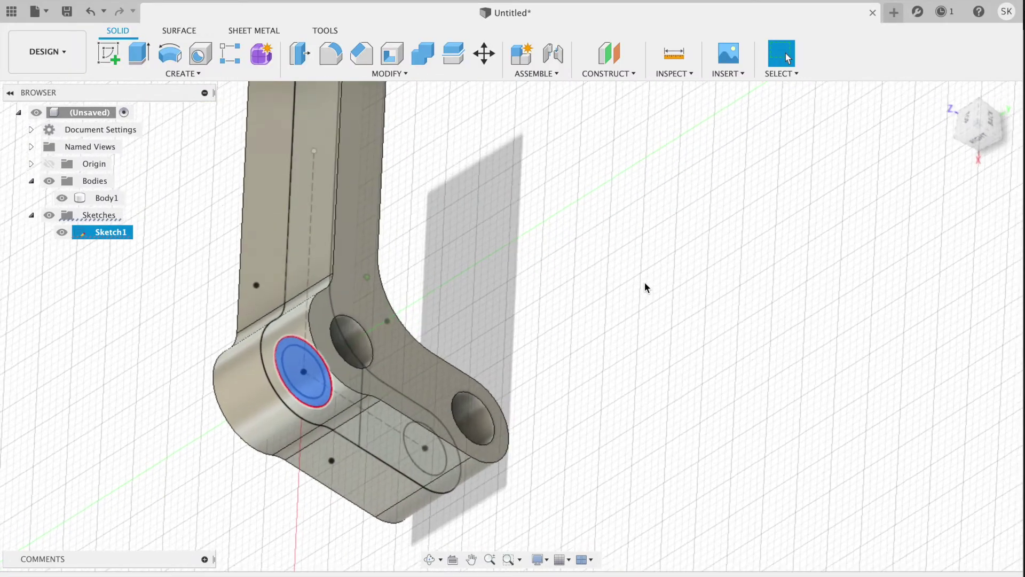
pyautogui.scroll(-3, 608, 199)
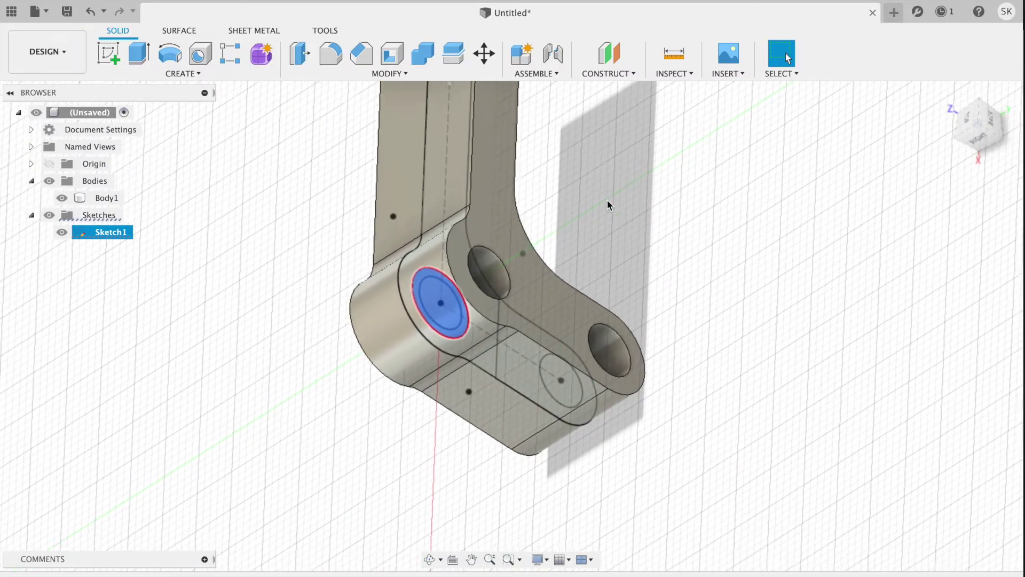
# - Cut the counterbore 4 mm deep starting from the arm face, then hide Sketch1
pyautogui.press('e')
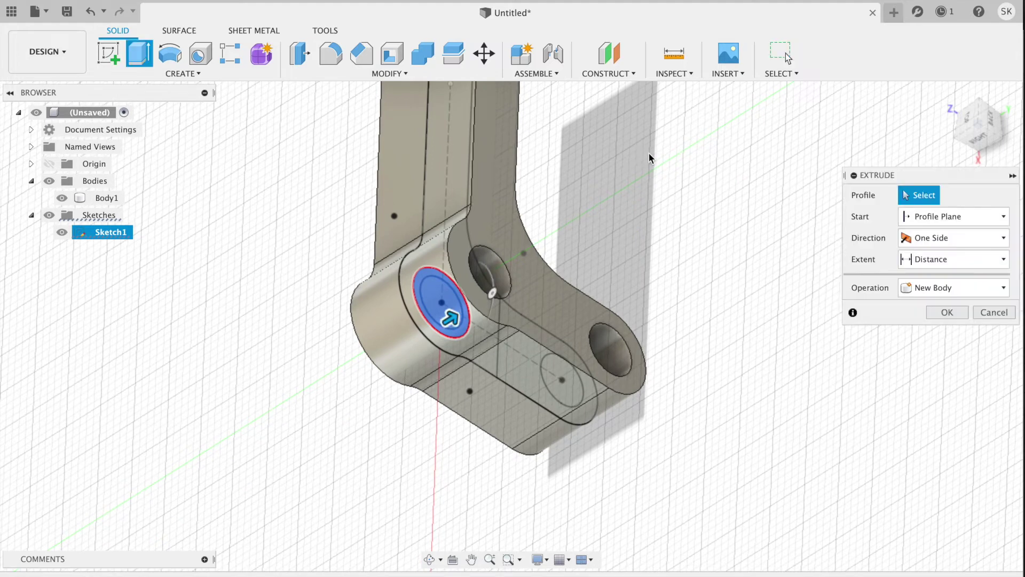
pyautogui.click(957, 218)
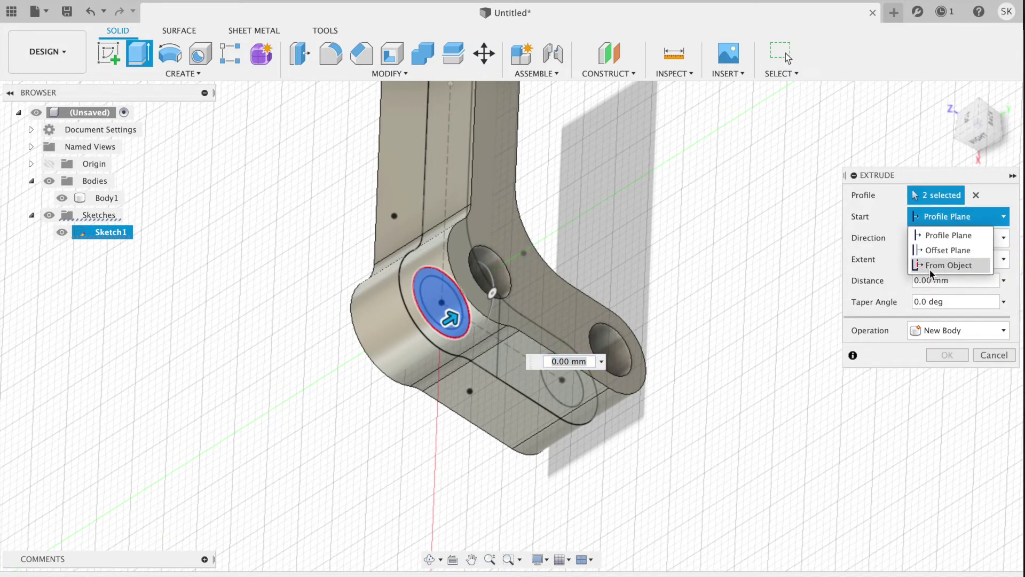
pyautogui.click(949, 265)
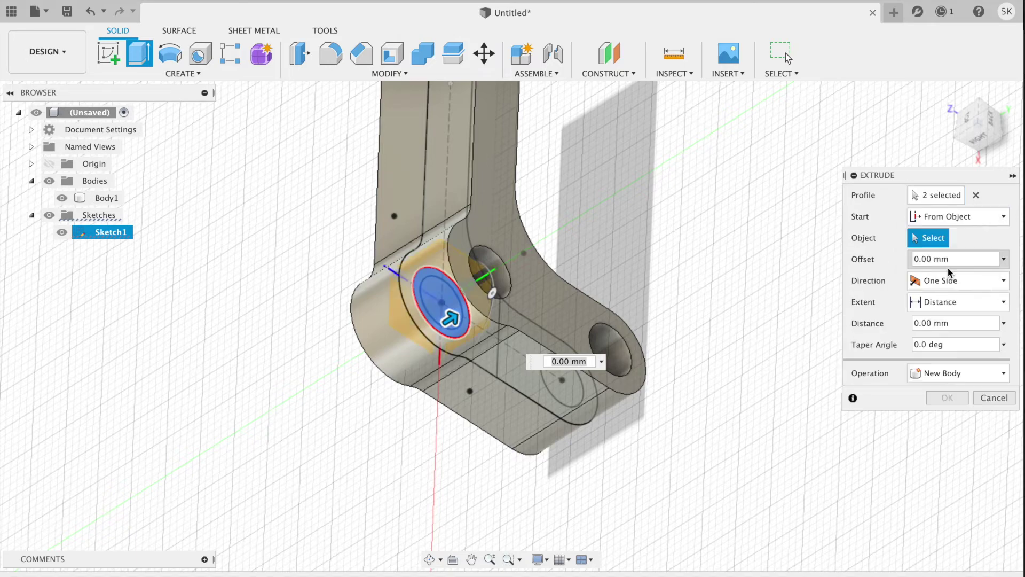
pyautogui.click(539, 284)
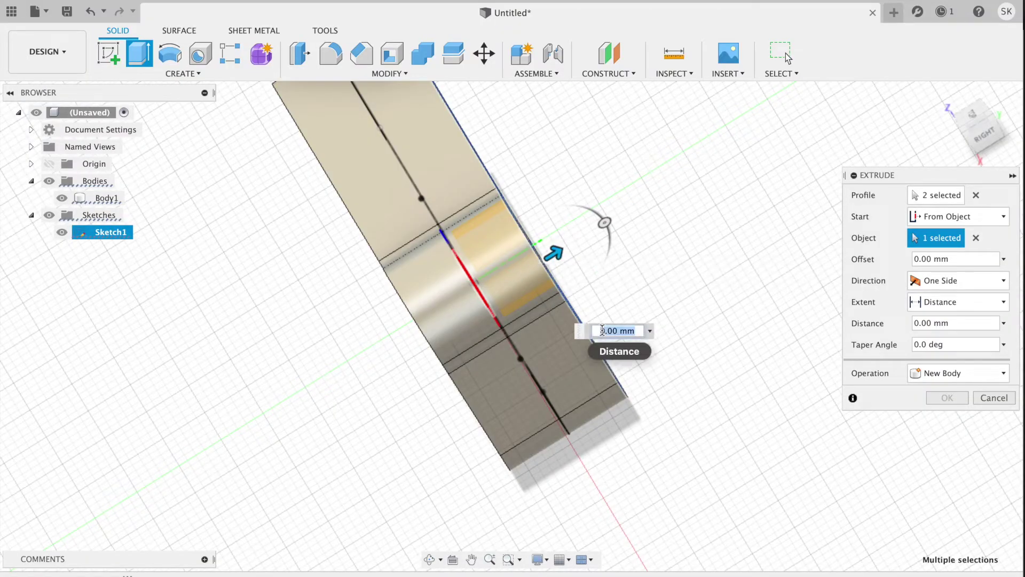
pyautogui.press('Return')
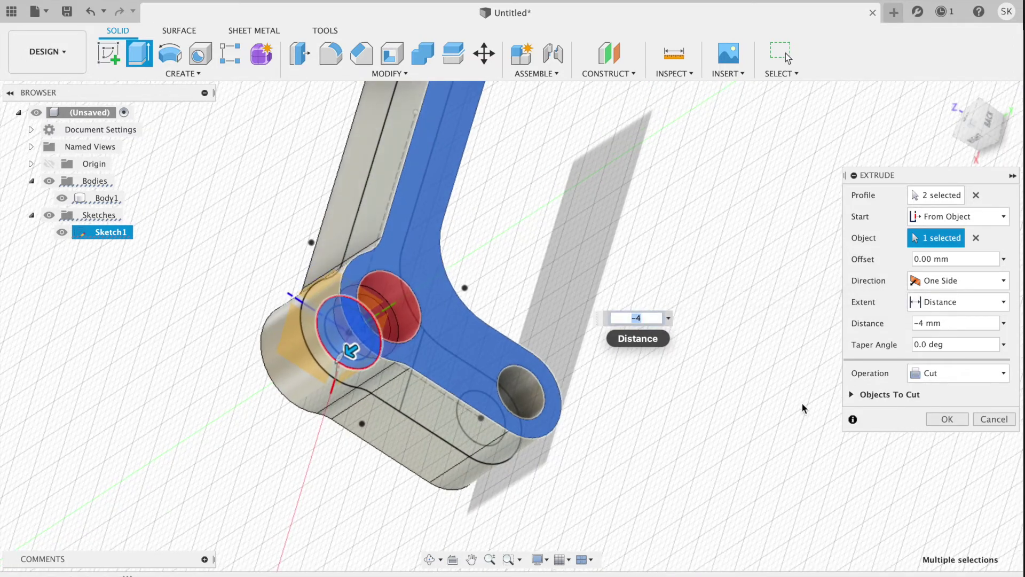
pyautogui.click(954, 419)
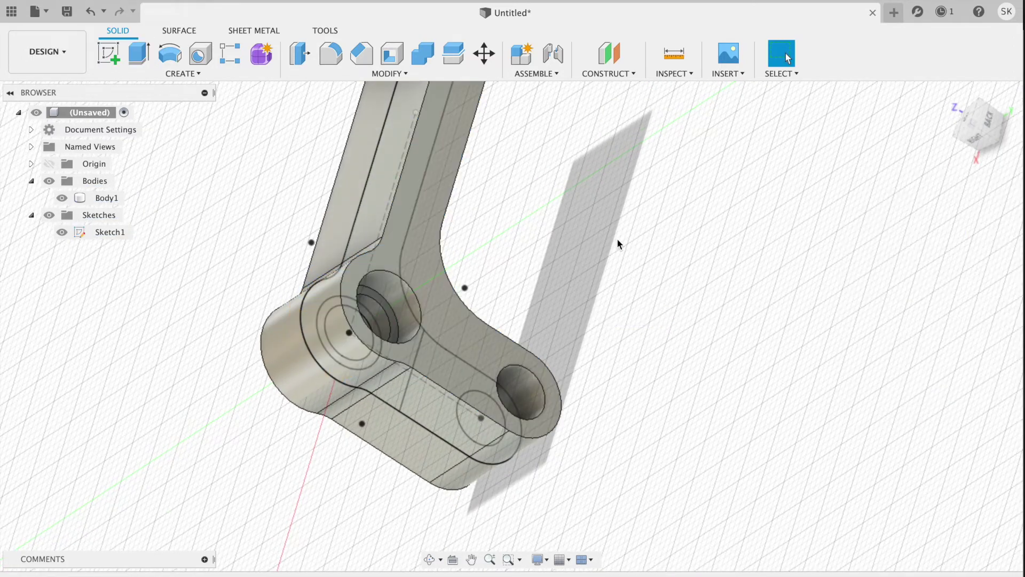
pyautogui.click(62, 231)
pyautogui.keyDown('shift'); pyautogui.moveTo(531, 230); pyautogui.dragTo(623, 251, button='middle'); pyautogui.keyUp('shift')
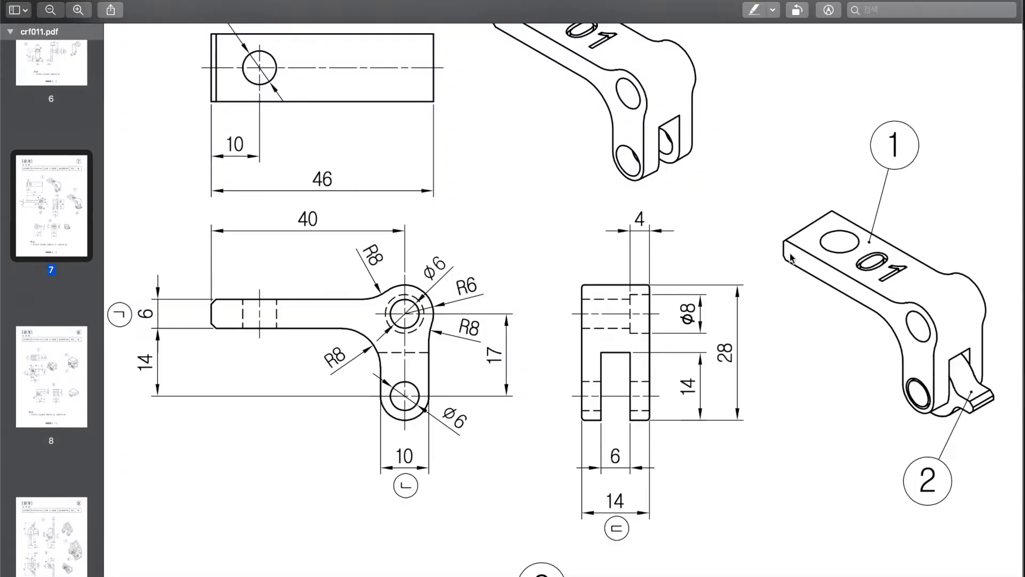
pyautogui.scroll(-5, 414, 356)
pyautogui.scroll(-3, 415, 356)
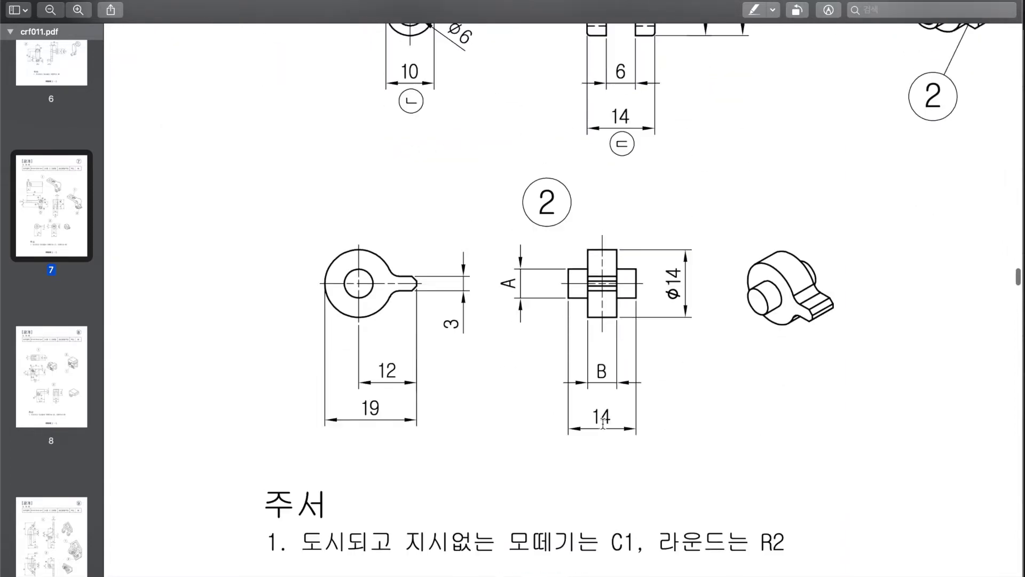
pyautogui.scroll(5, 603, 422)
pyautogui.scroll(-6, 603, 422)
pyautogui.scroll(4, 603, 422)
pyautogui.scroll(3, 603, 421)
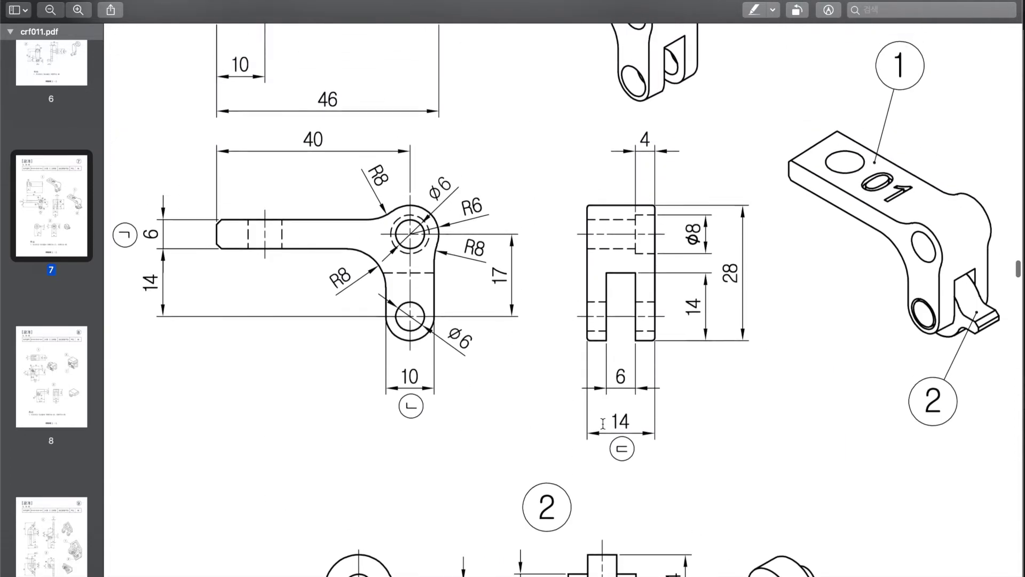
pyautogui.scroll(3, 603, 423)
pyautogui.press('super+Tab')
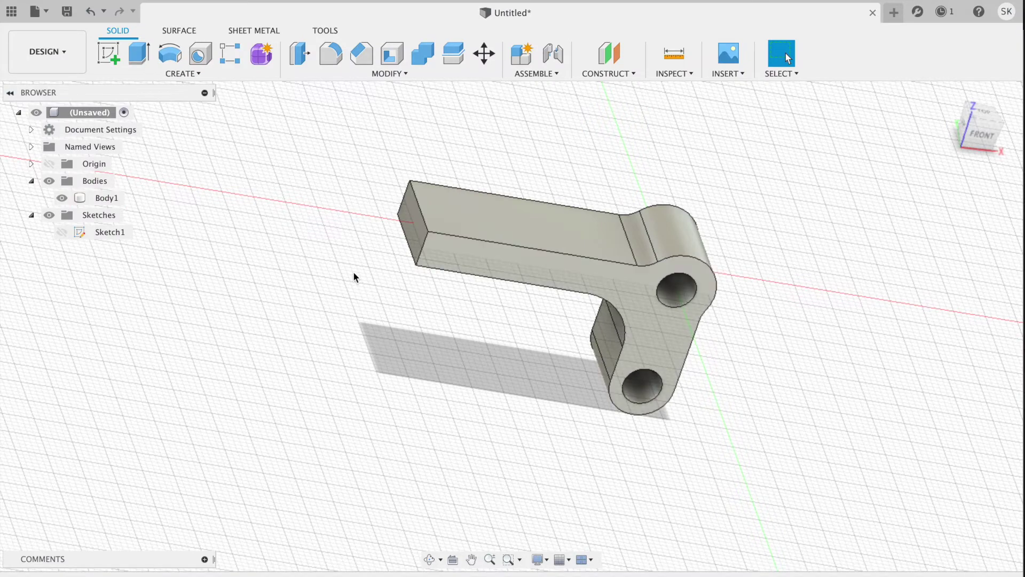
# - Chamfer the two end edges of the straight arm by 1 mm
pyautogui.click(361, 53)
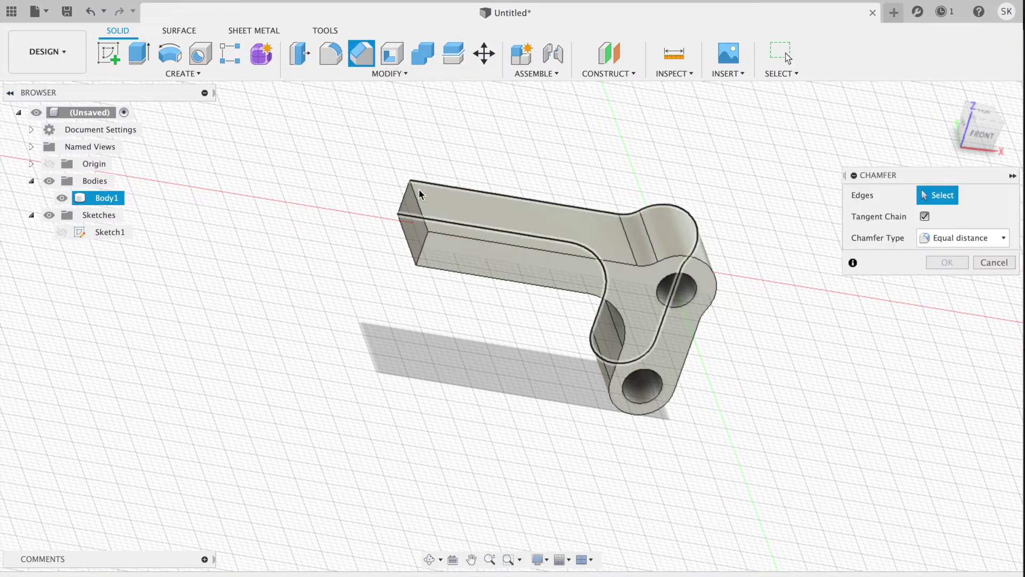
pyautogui.click(421, 214)
pyautogui.click(409, 246)
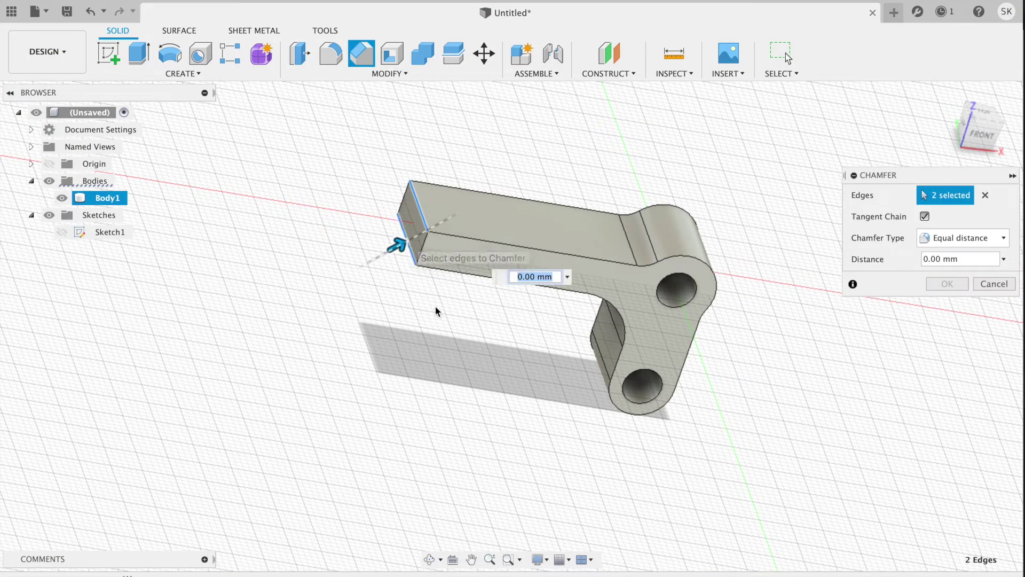
pyautogui.write('1')
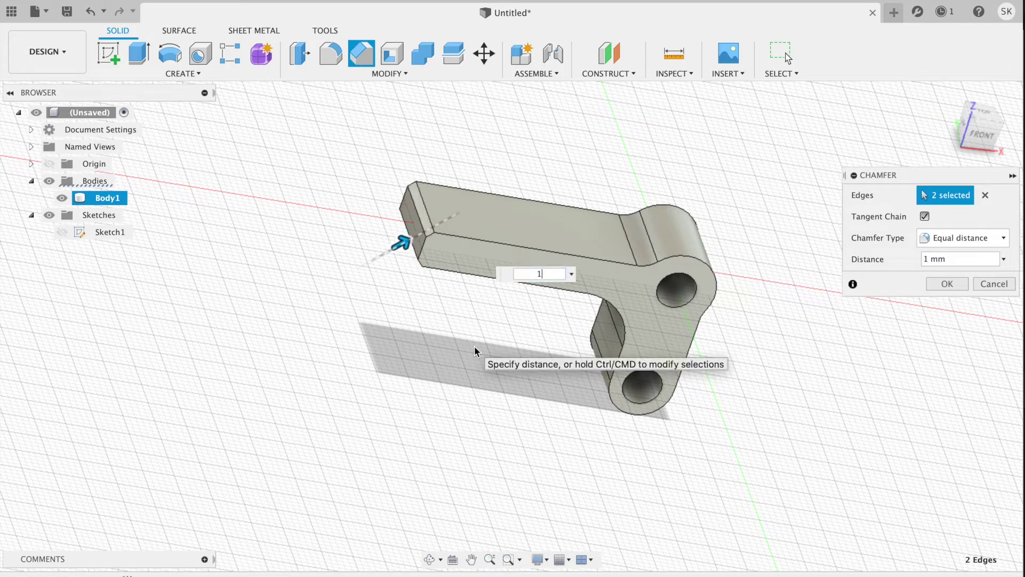
pyautogui.press('Return')
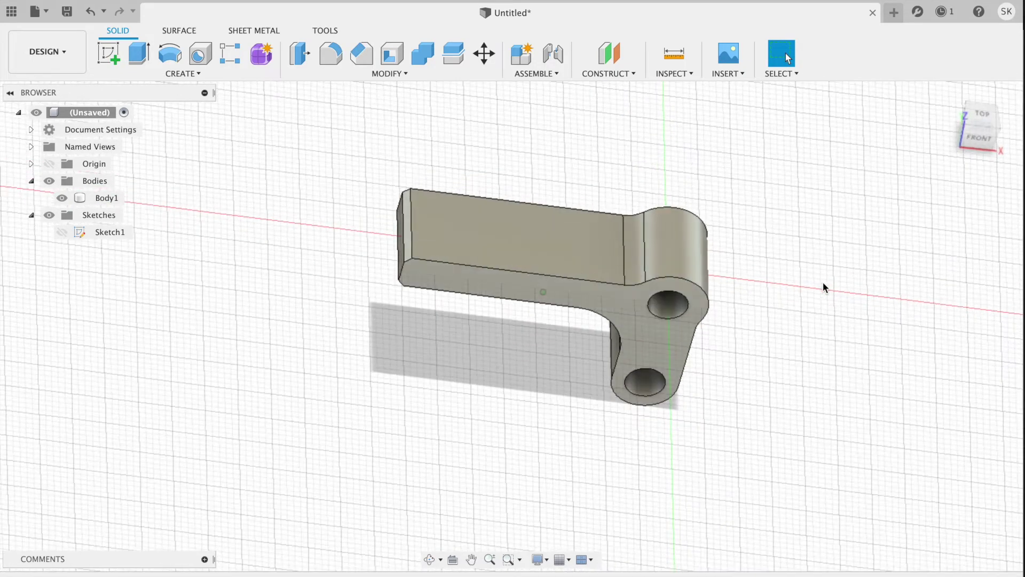
# - Check the reference drawing PDF in Preview, then return to the model
pyautogui.press('super+Tab')
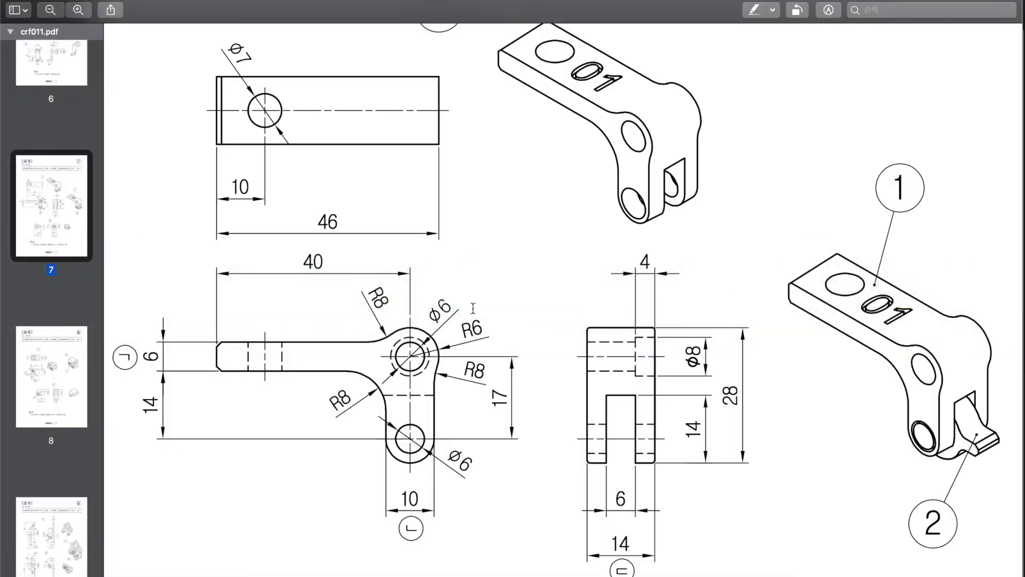
pyautogui.scroll(3, 230, 225)
pyautogui.scroll(2, 231, 224)
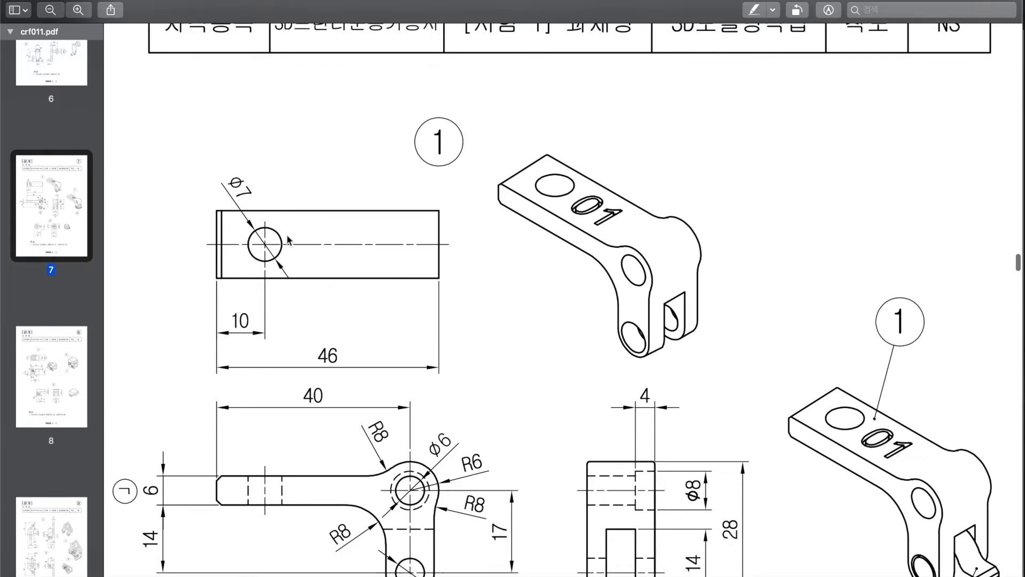
pyautogui.press('super+Tab')
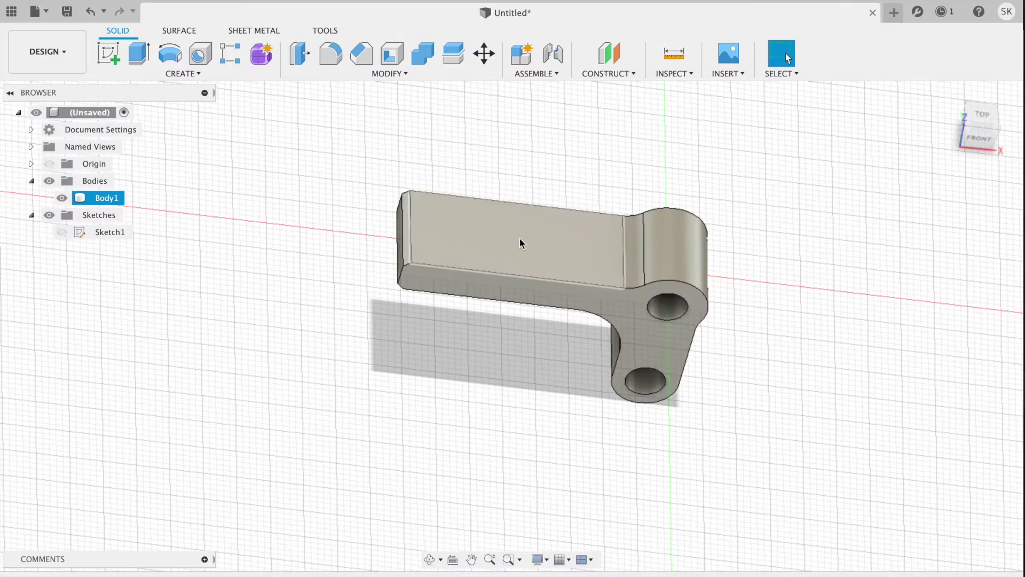
# - Start a sketch on the arm's flat face and draw a Ø7 circle
pyautogui.click(108, 53)
pyautogui.click(546, 235)
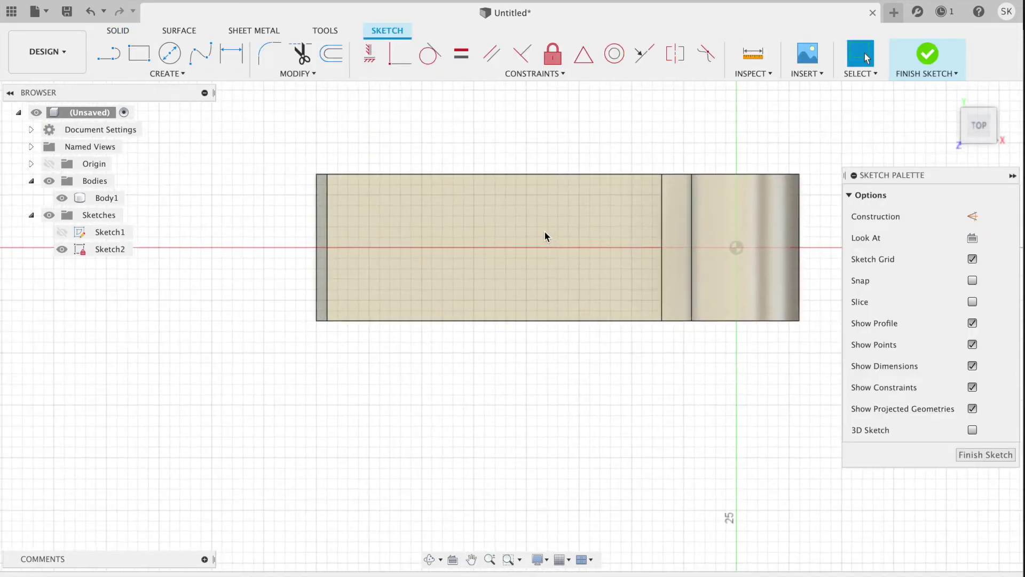
pyautogui.click(170, 53)
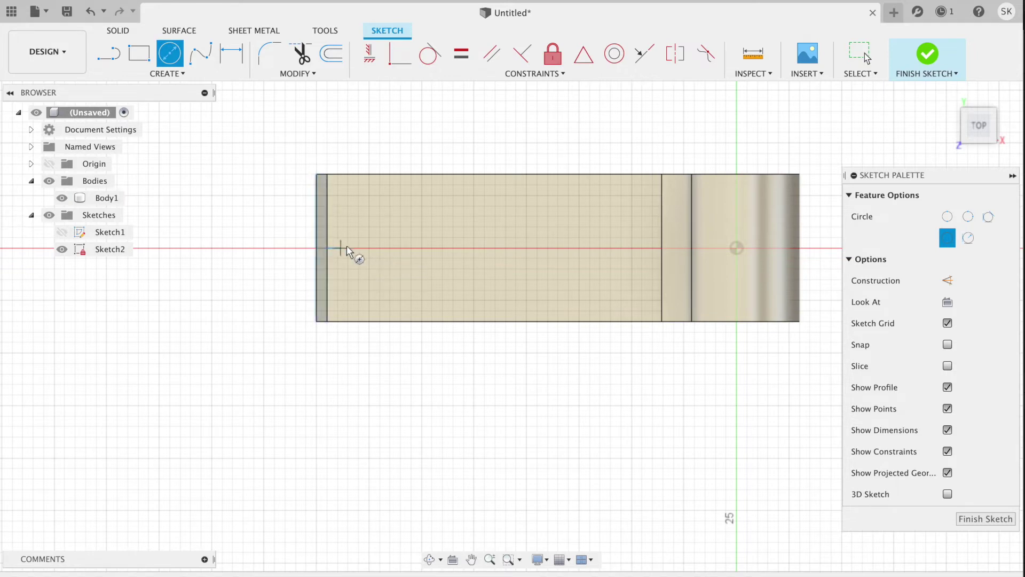
pyautogui.click(426, 248)
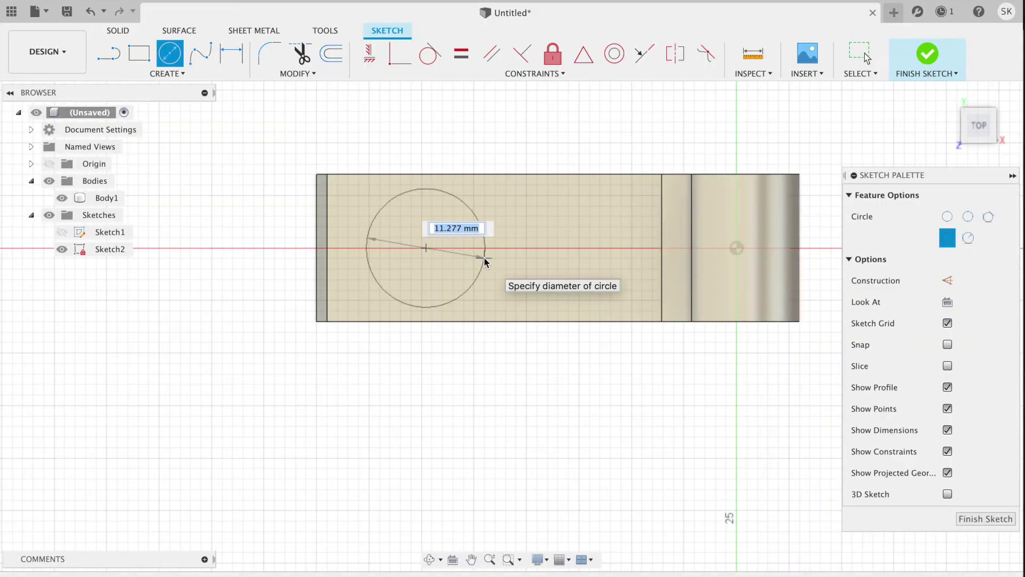
pyautogui.write('7')
pyautogui.press('Return')
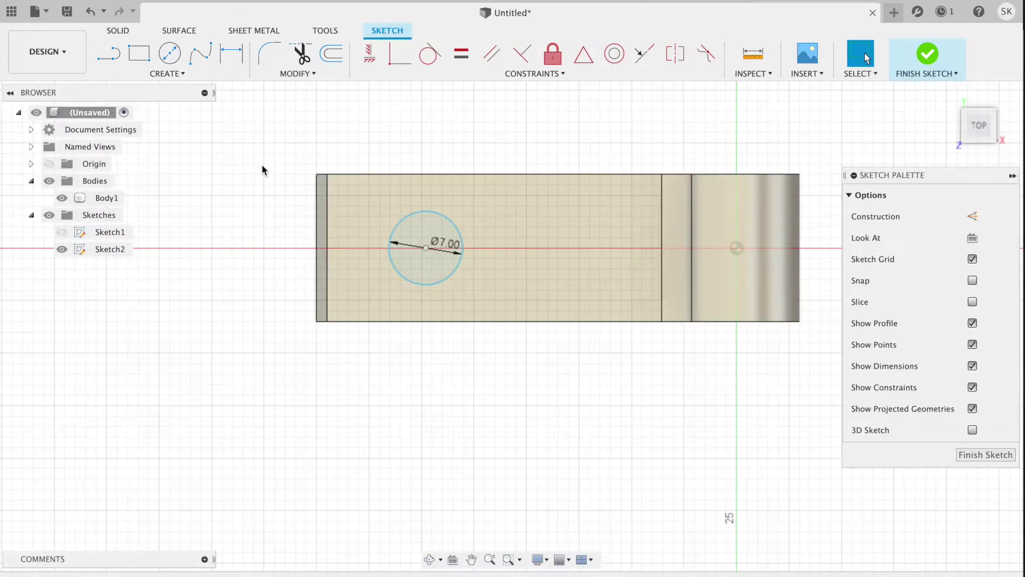
# - Dimension the circle 10 mm from the arm's end edge and select its profile
pyautogui.click(232, 54)
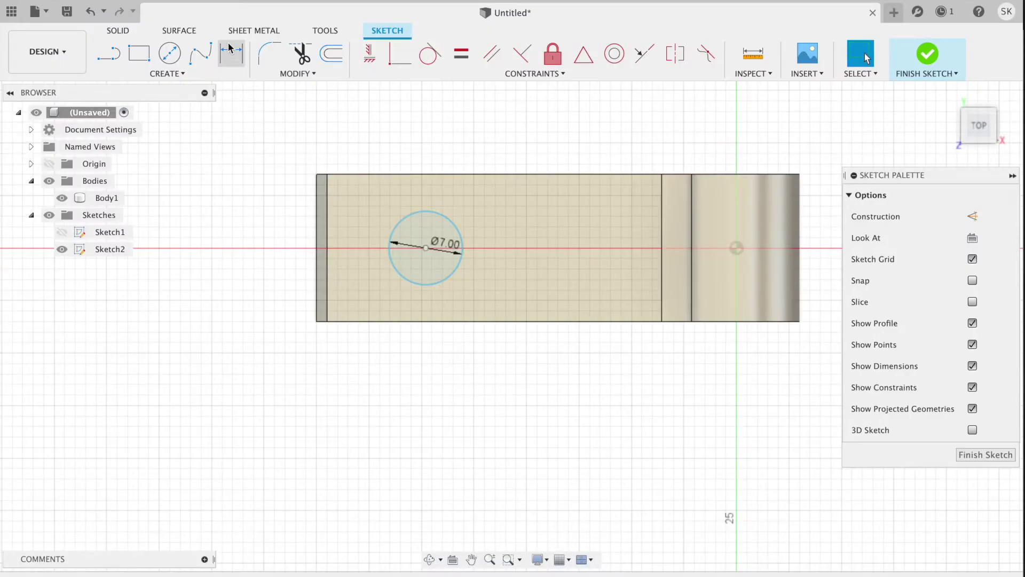
pyautogui.click(316, 313)
pyautogui.click(430, 278)
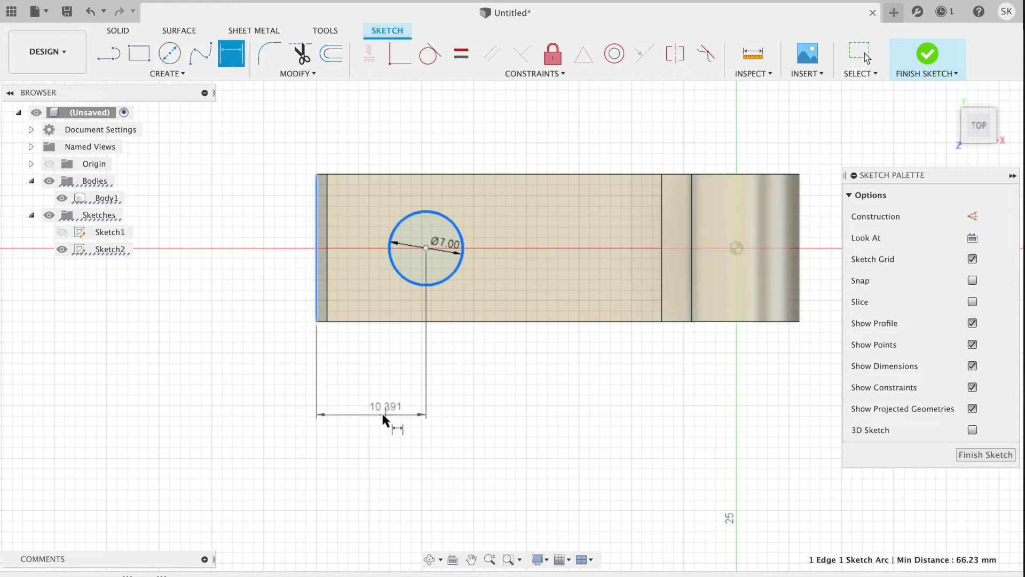
pyautogui.click(382, 415)
pyautogui.write('10')
pyautogui.press('Return')
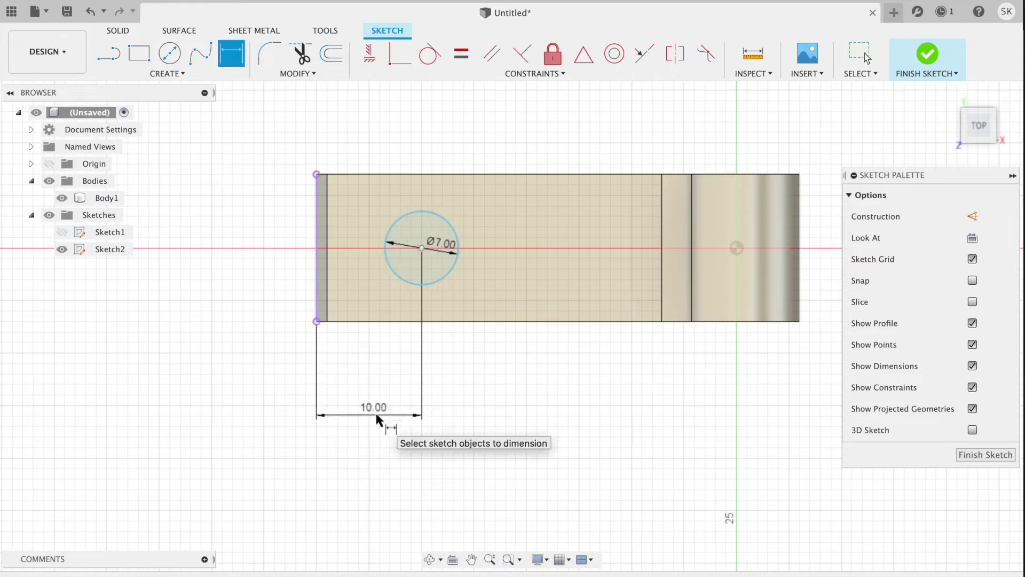
pyautogui.press('Escape')
pyautogui.click(437, 267)
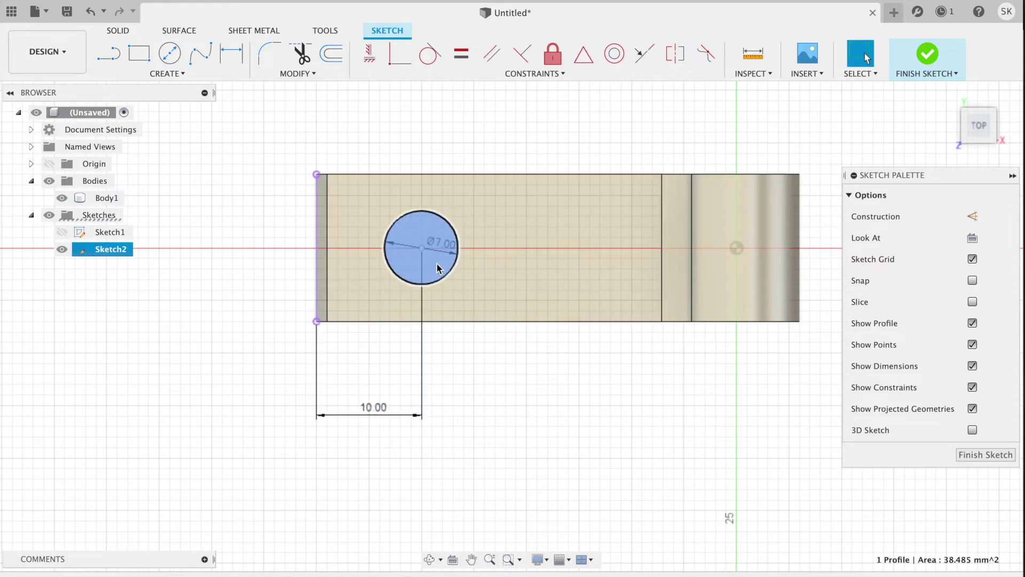
pyautogui.press('e')
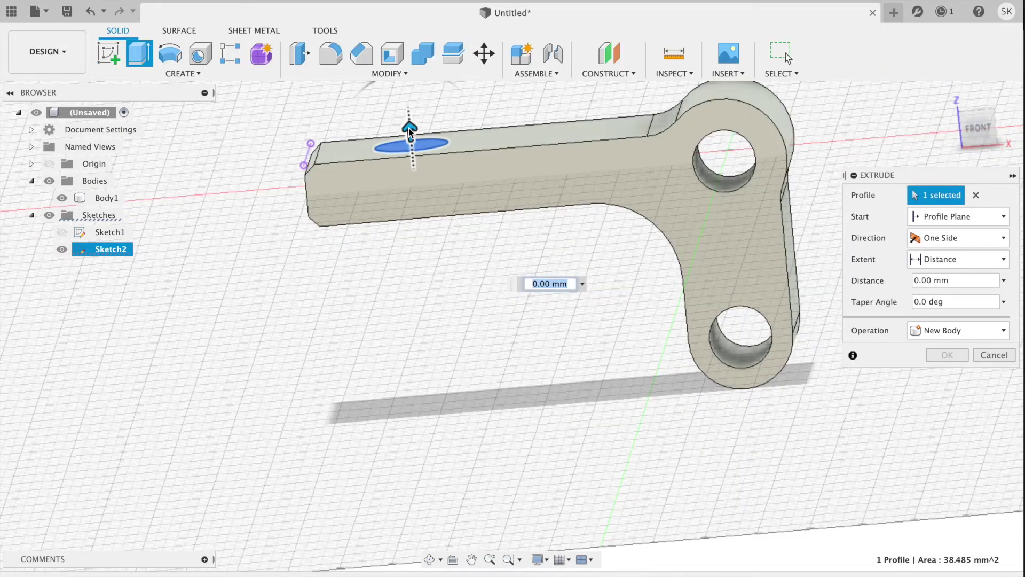
# - Cut the Ø7 circle through the arm up to its underside face, creating the hole
pyautogui.moveTo(409, 131); pyautogui.dragTo(433, 376)
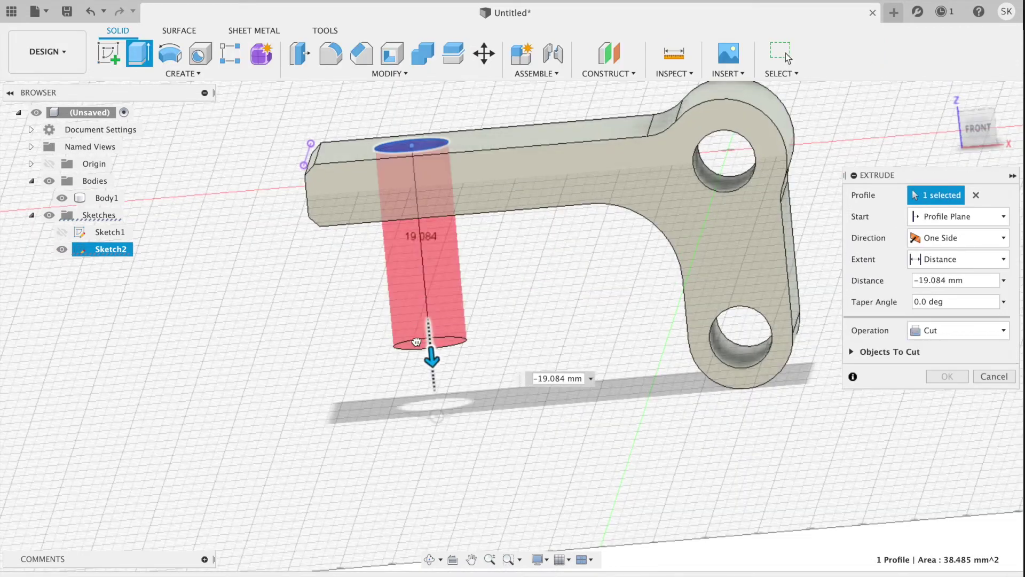
pyautogui.click(964, 267)
pyautogui.click(937, 291)
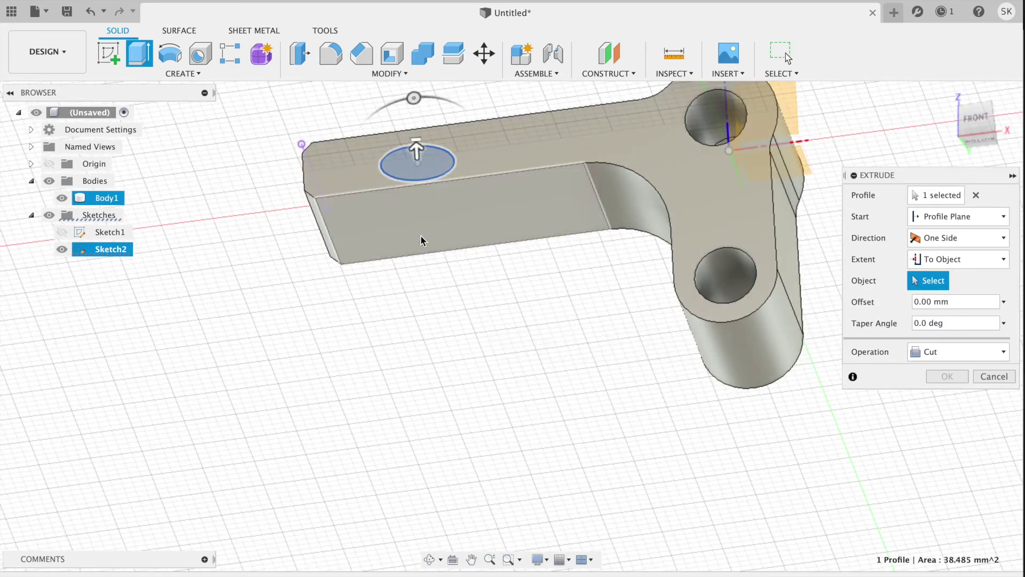
pyautogui.click(439, 237)
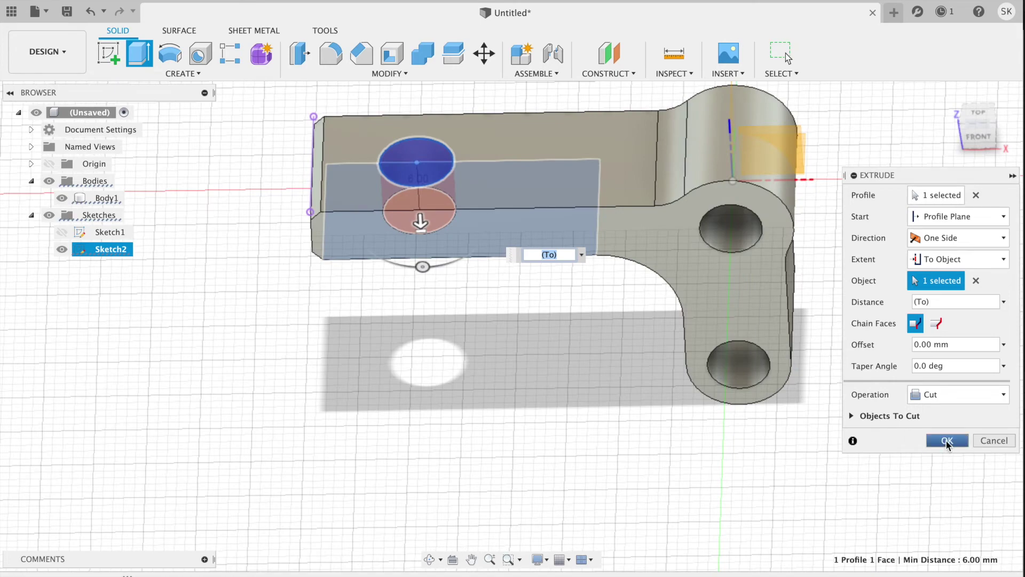
pyautogui.click(947, 441)
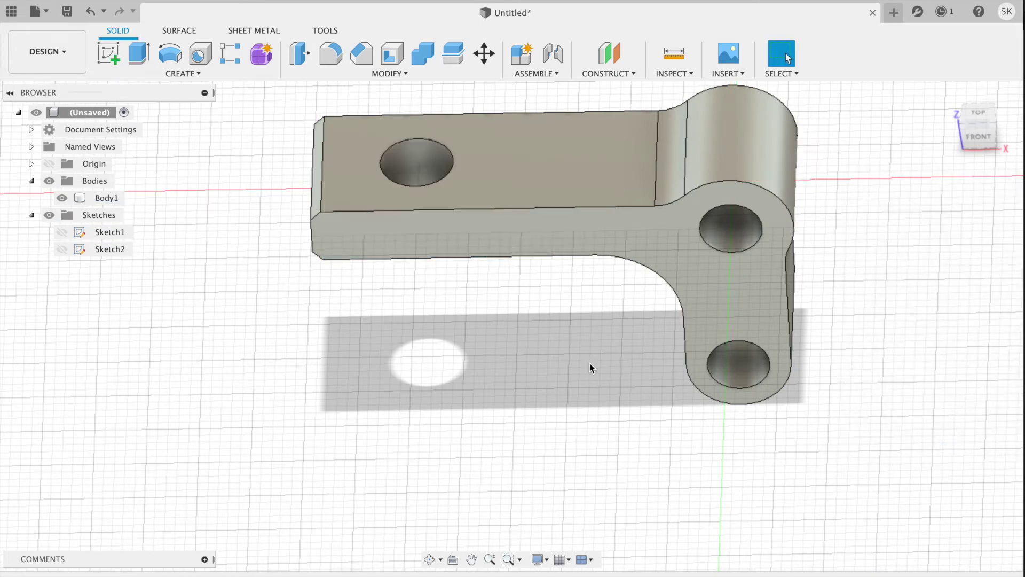
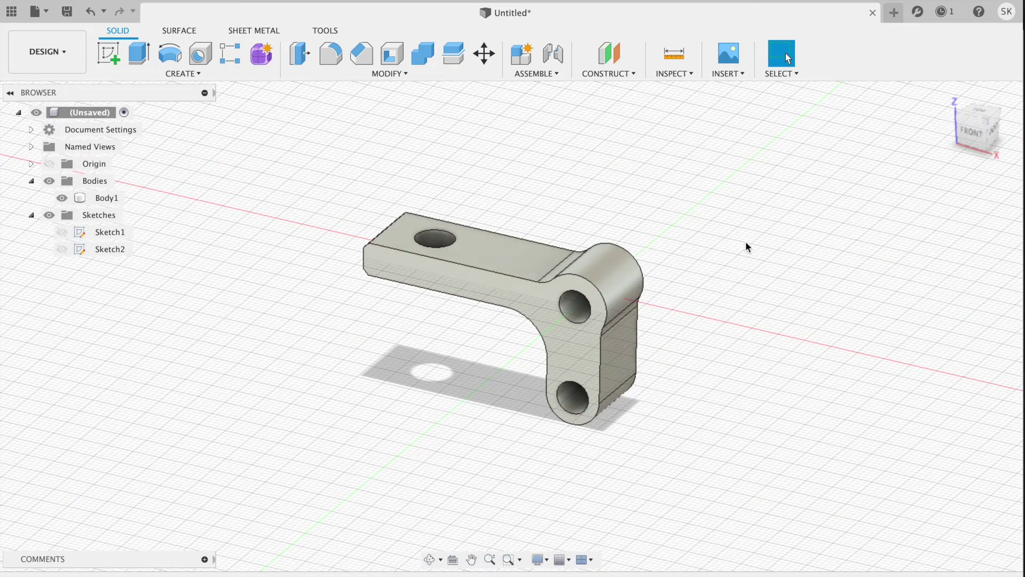
# - Start a new sketch on the bracket's top face
pyautogui.press('super+Tab')
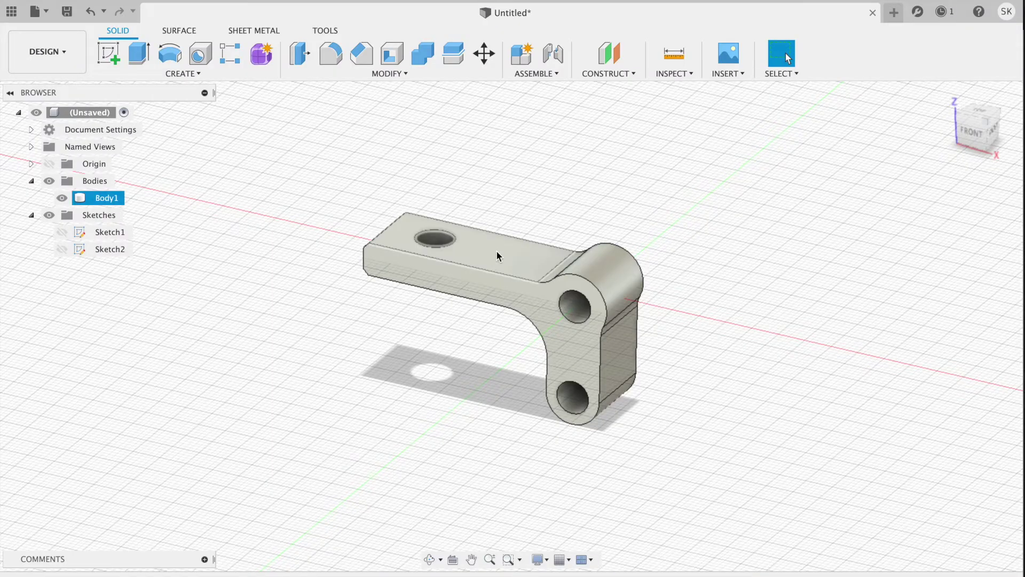
pyautogui.click(498, 257)
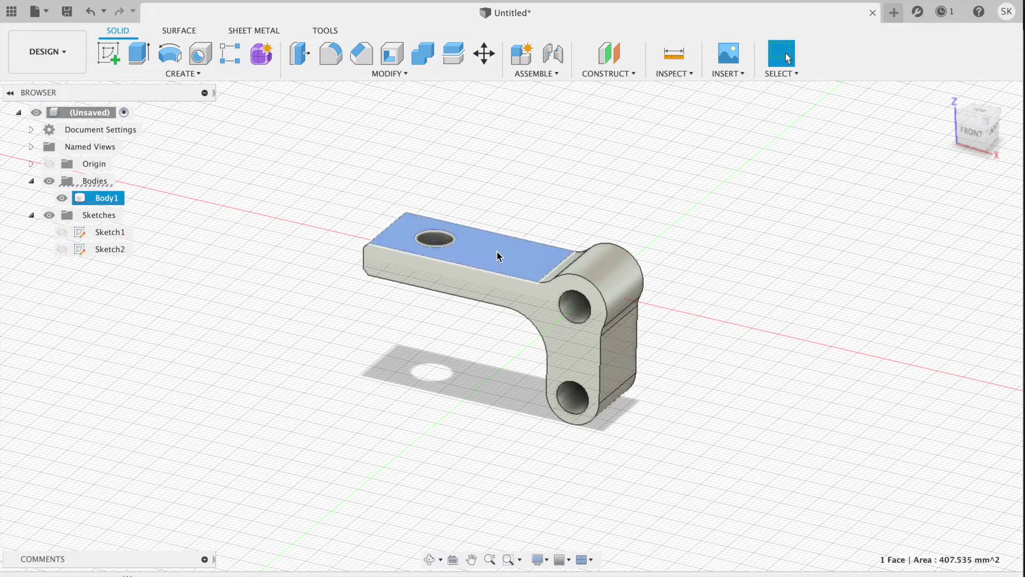
pyautogui.keyDown('shift'); pyautogui.scroll(5, 498, 257); pyautogui.keyUp('shift')
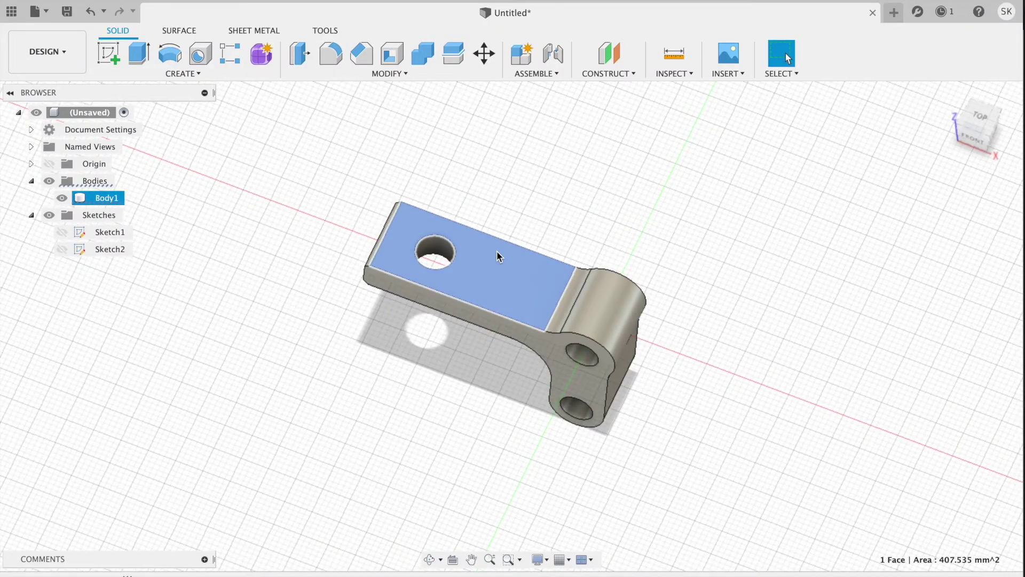
pyautogui.click(133, 54)
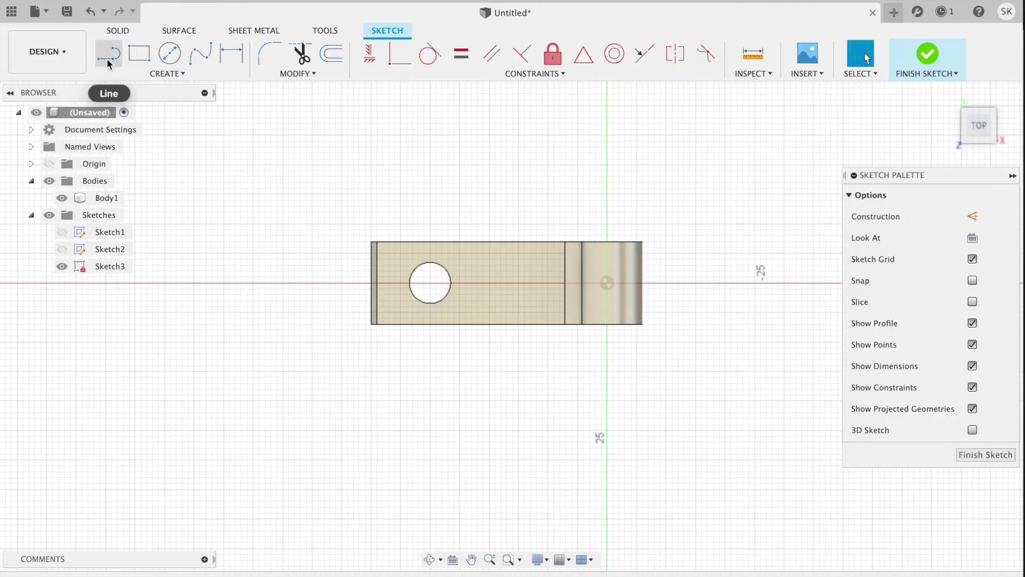
# - Add bold 10 mm text '07' rotated -180°, positioned beside the hole
pyautogui.click(187, 75)
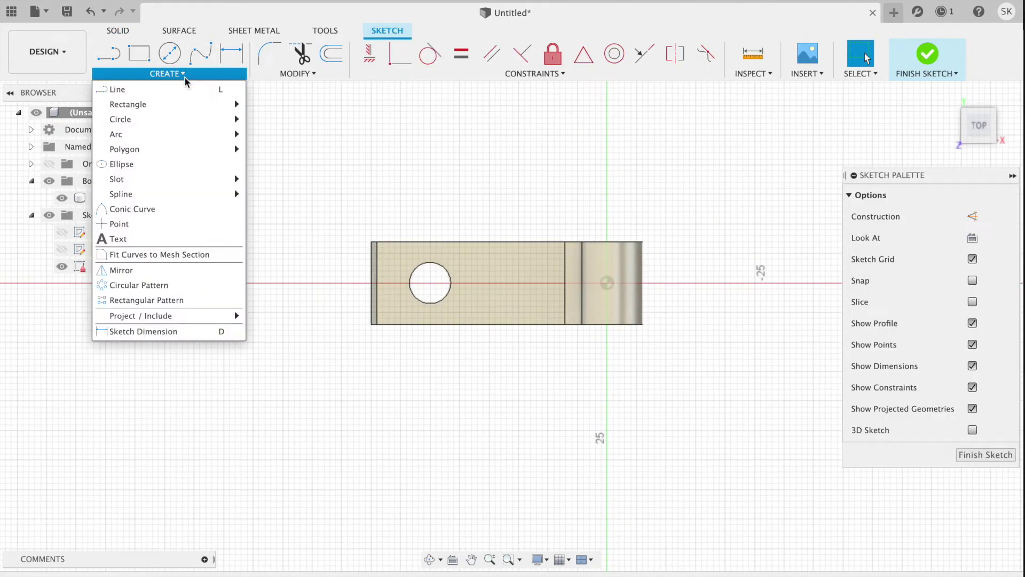
pyautogui.click(133, 243)
pyautogui.click(477, 273)
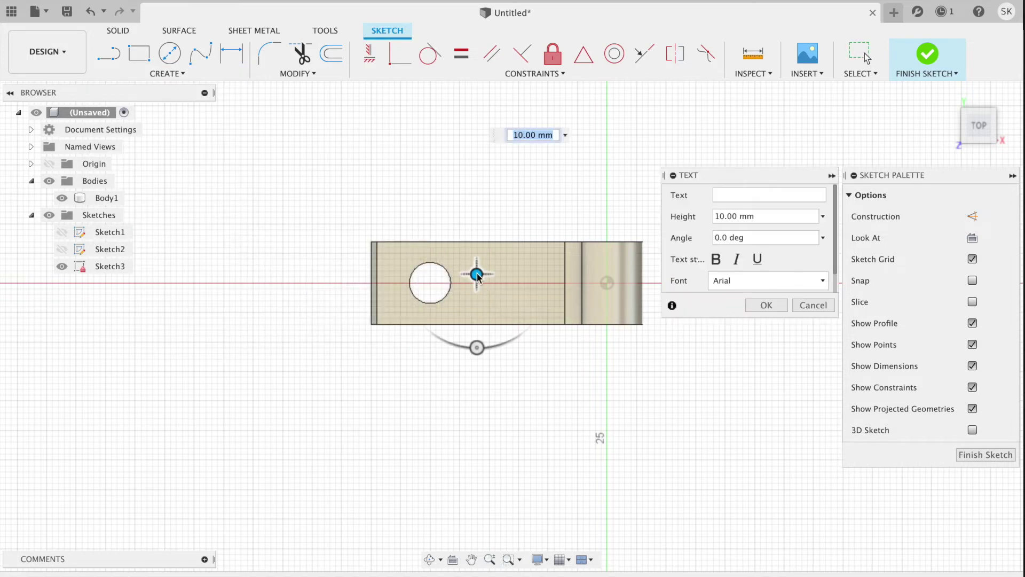
pyautogui.click(737, 193)
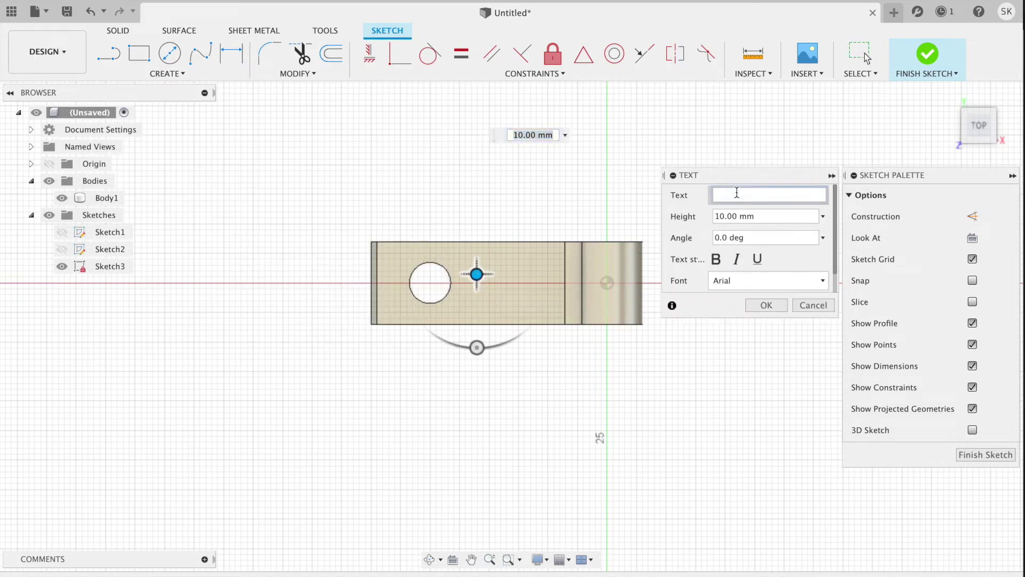
pyautogui.write('07')
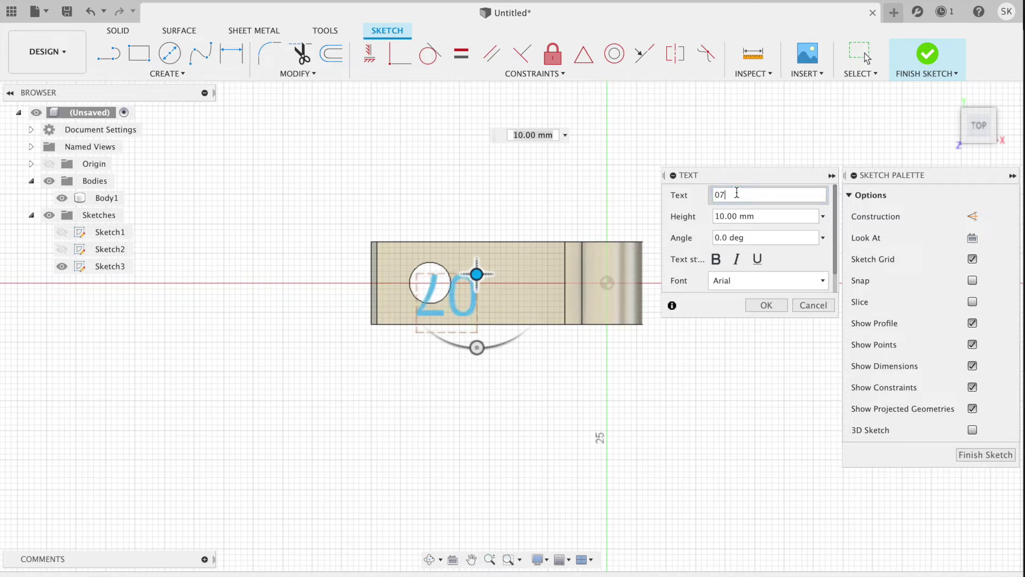
pyautogui.click(716, 259)
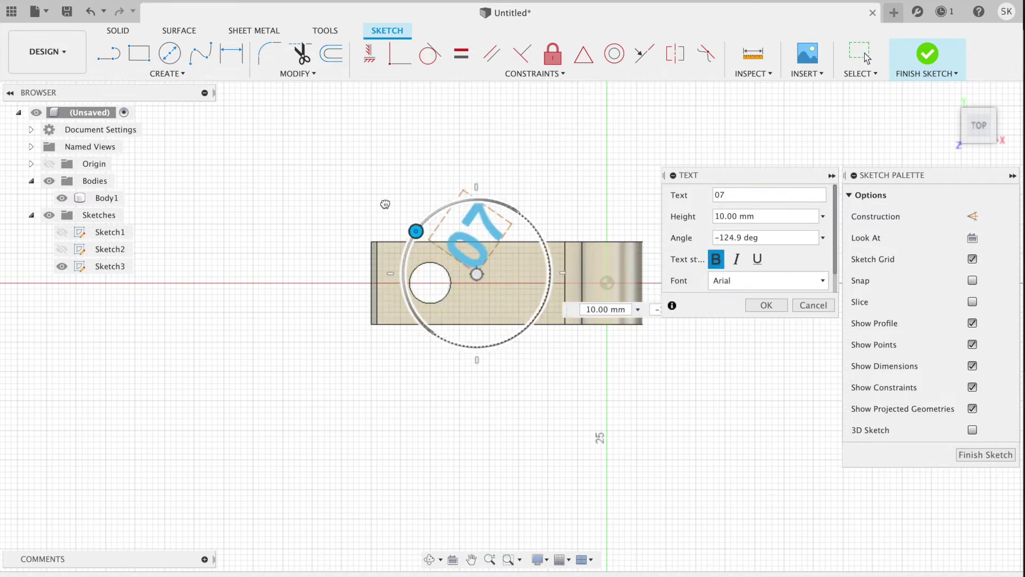
pyautogui.moveTo(477, 347); pyautogui.dragTo(477, 199)
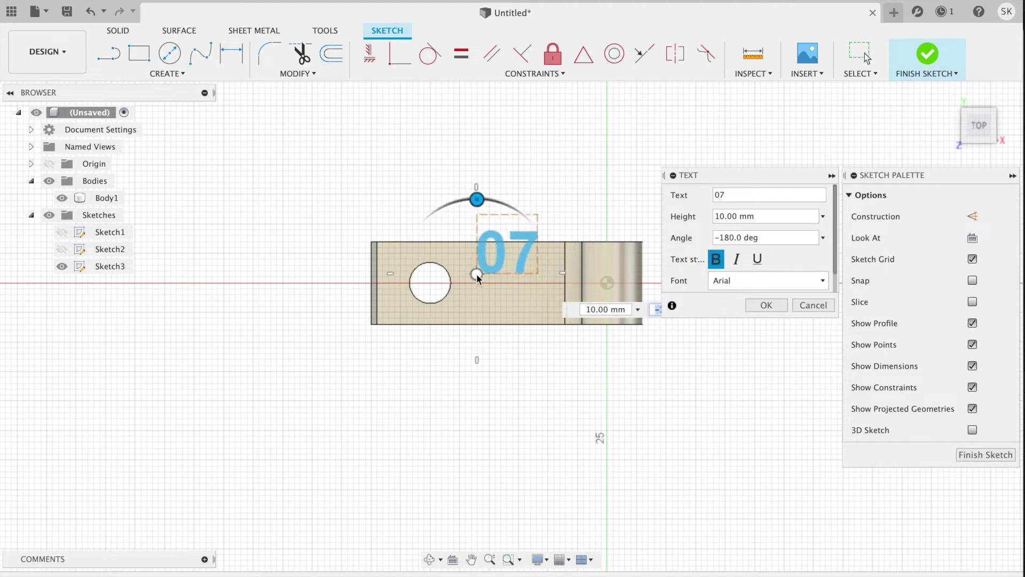
pyautogui.moveTo(477, 274); pyautogui.dragTo(470, 305)
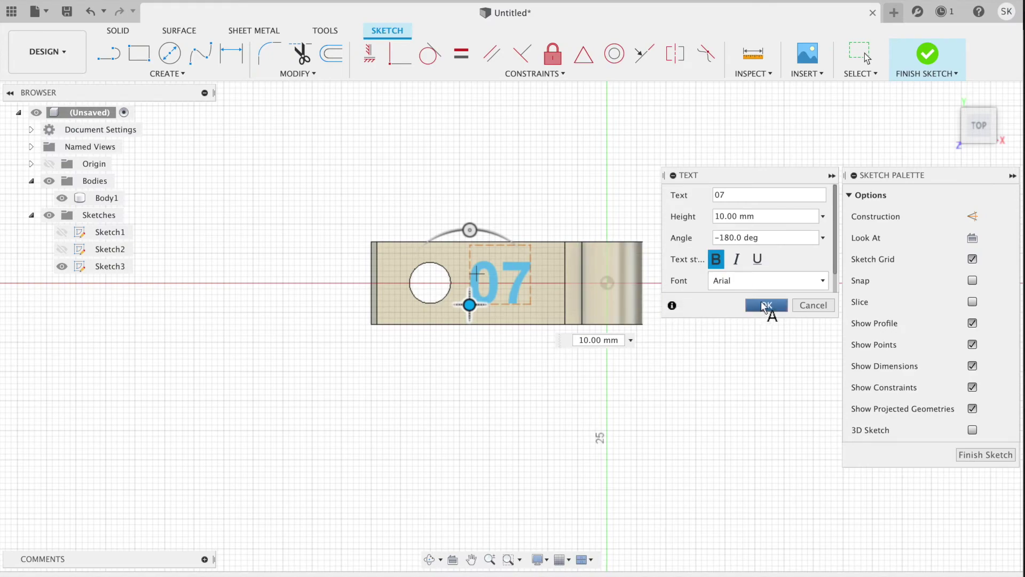
pyautogui.click(763, 305)
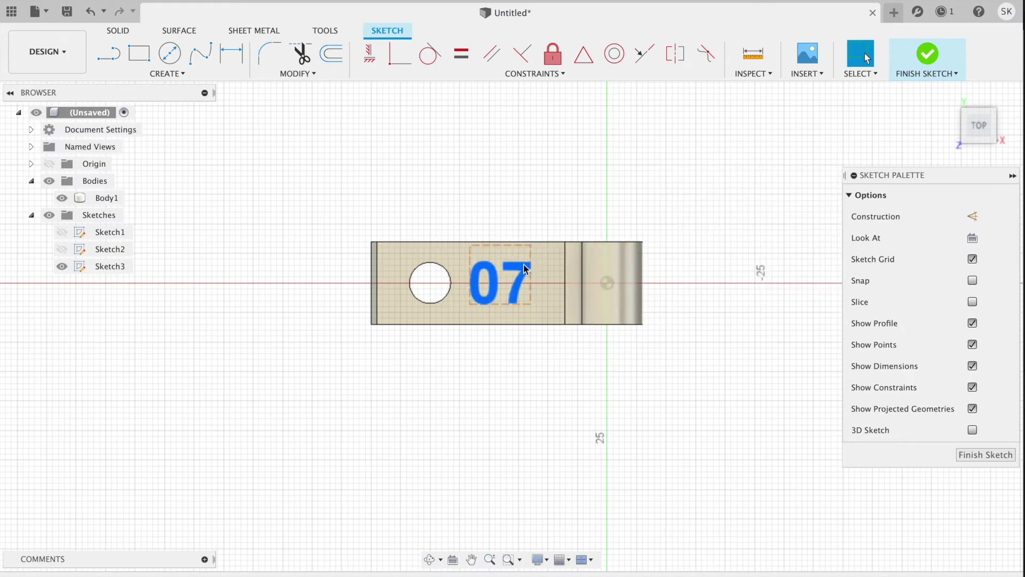
# - Extrude the '07' text profile -1 mm as a cut into the top face
pyautogui.press('e')
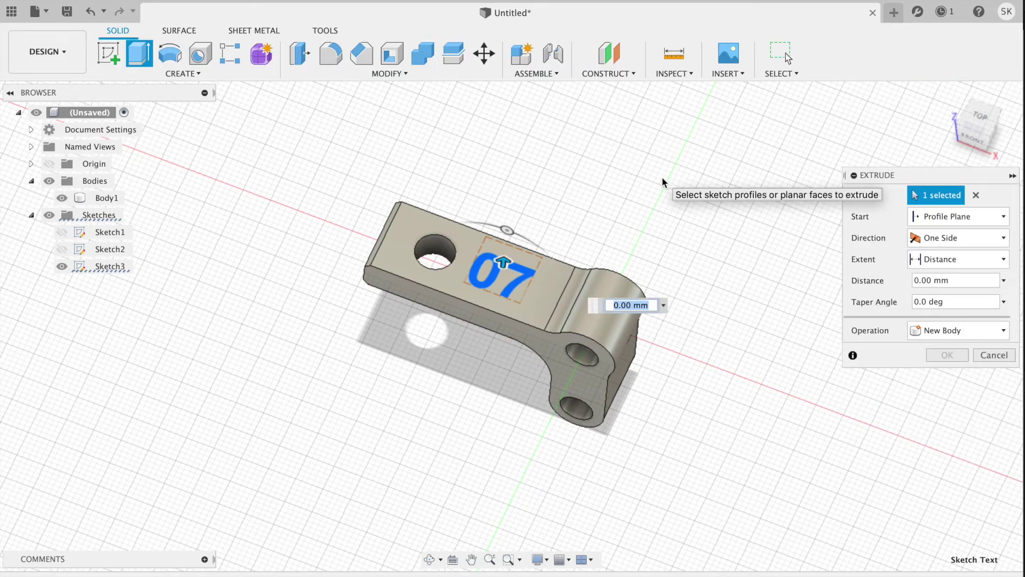
pyautogui.write('-1')
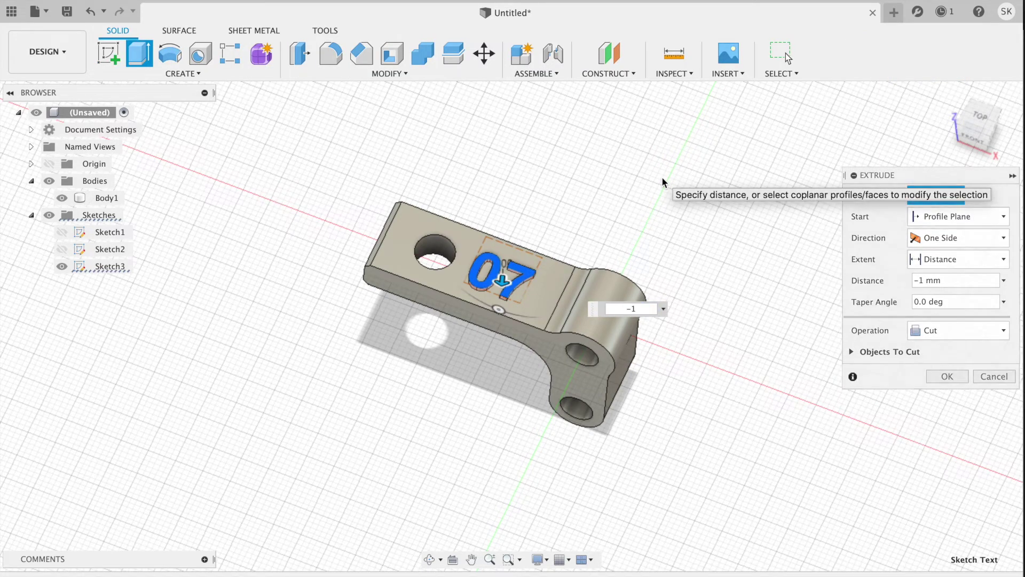
pyautogui.press('Return')
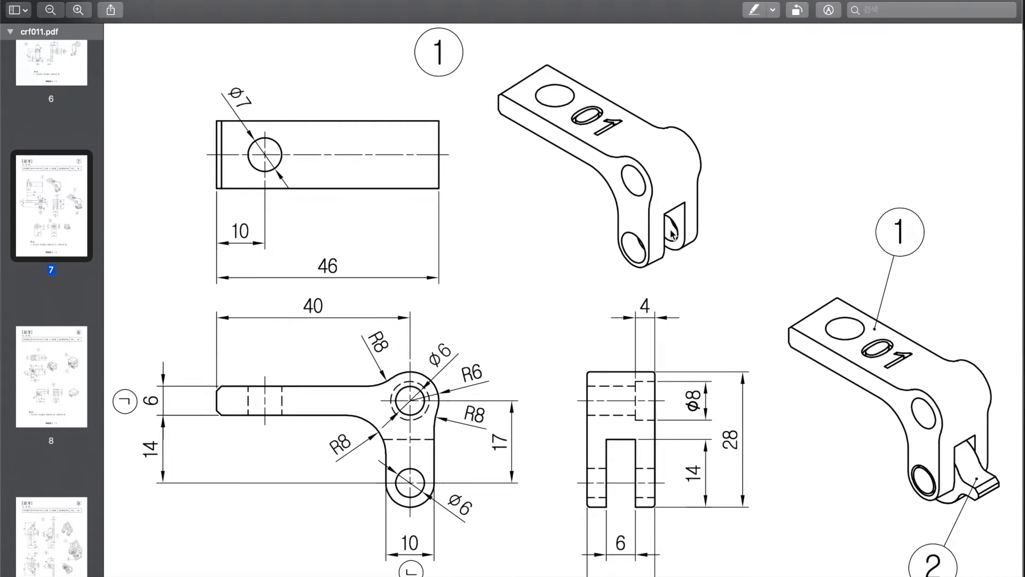
pyautogui.scroll(-5, 603, 325)
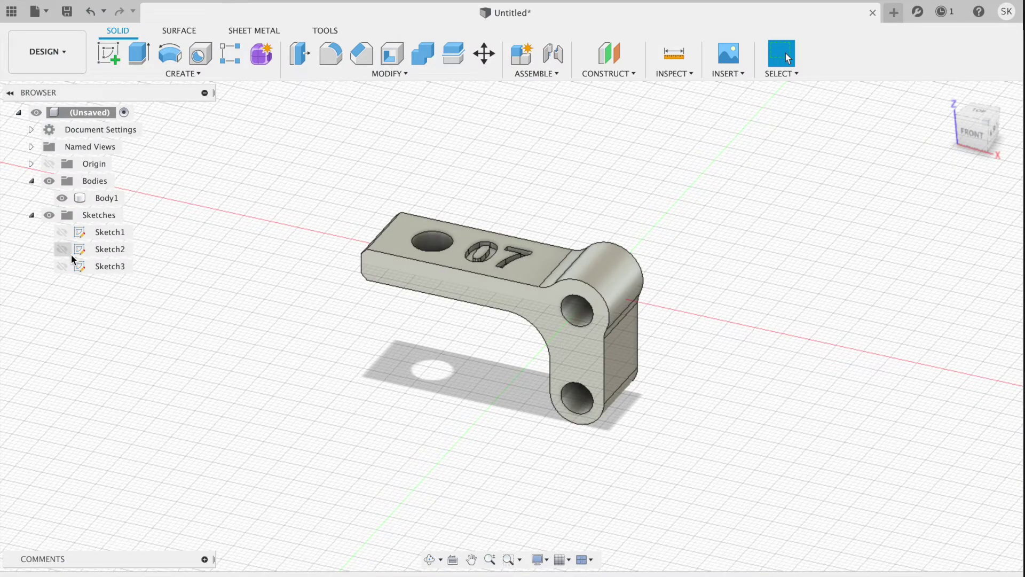
# - Show Sketch1 and select its lower arm profile, keeping the body visible
pyautogui.click(62, 232)
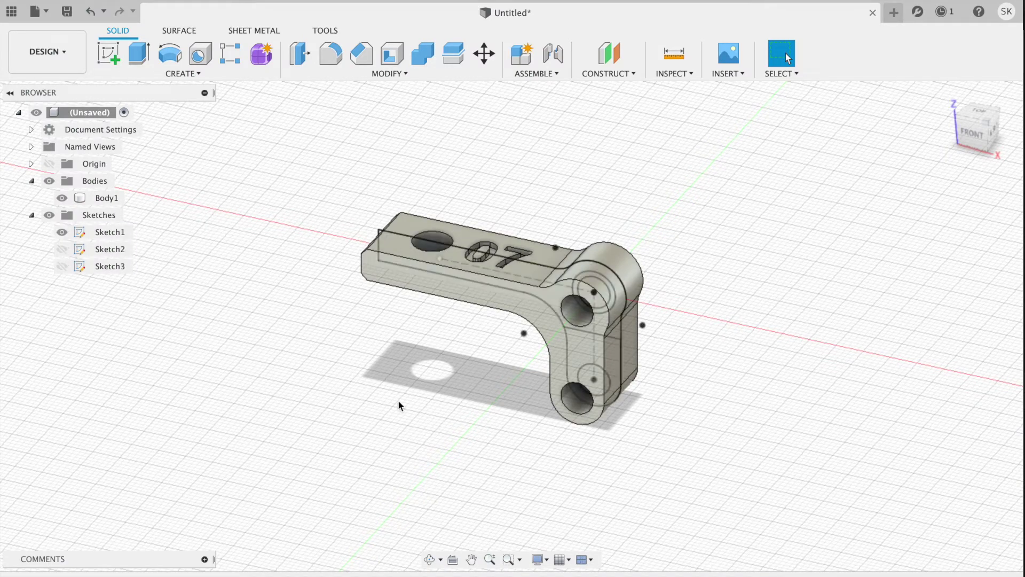
pyautogui.click(62, 198)
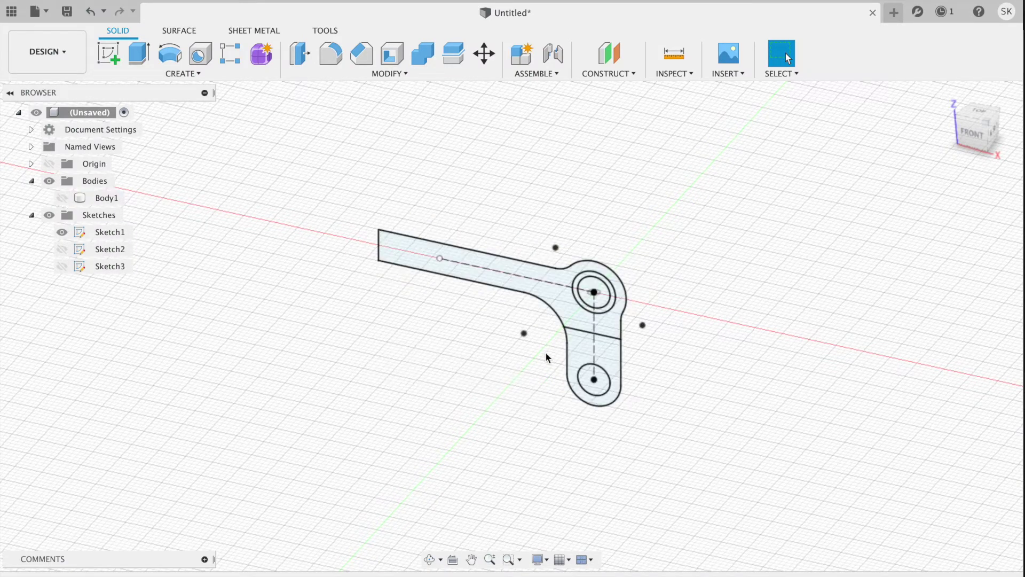
pyautogui.click(618, 361)
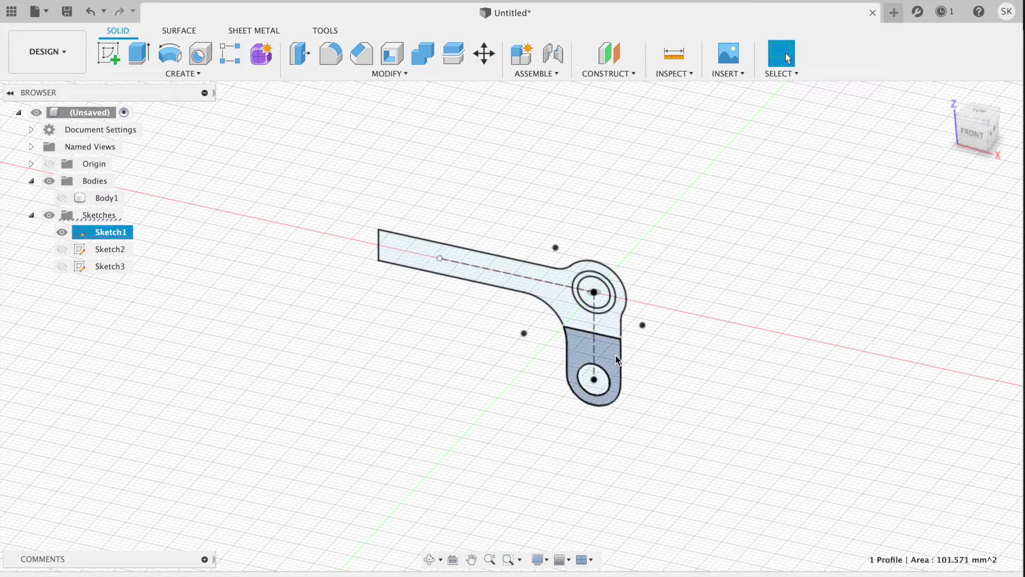
pyautogui.click(62, 197)
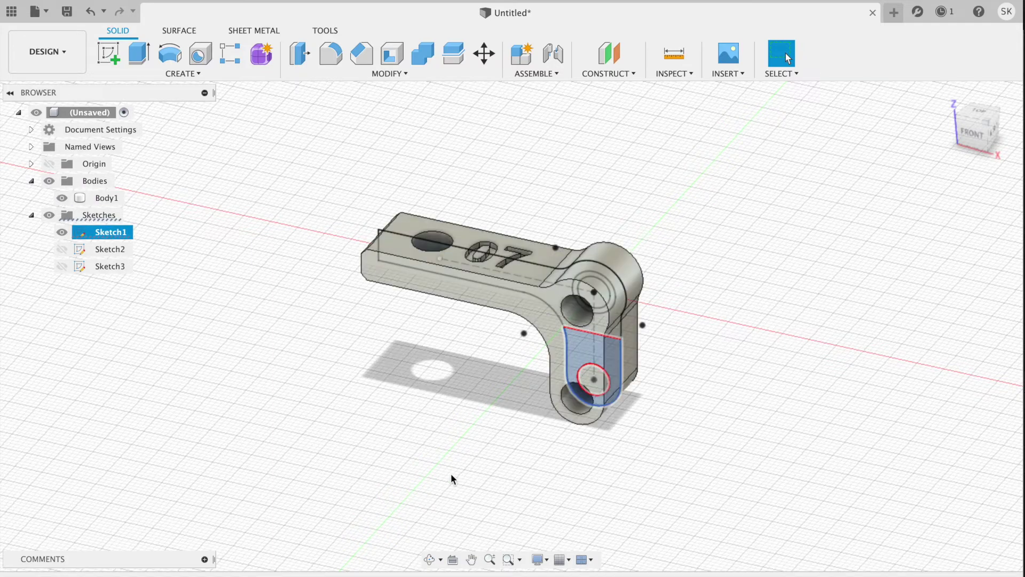
# - Extrude the lower arm profile as a symmetric 6 mm cut
pyautogui.press('e')
pyautogui.click(961, 242)
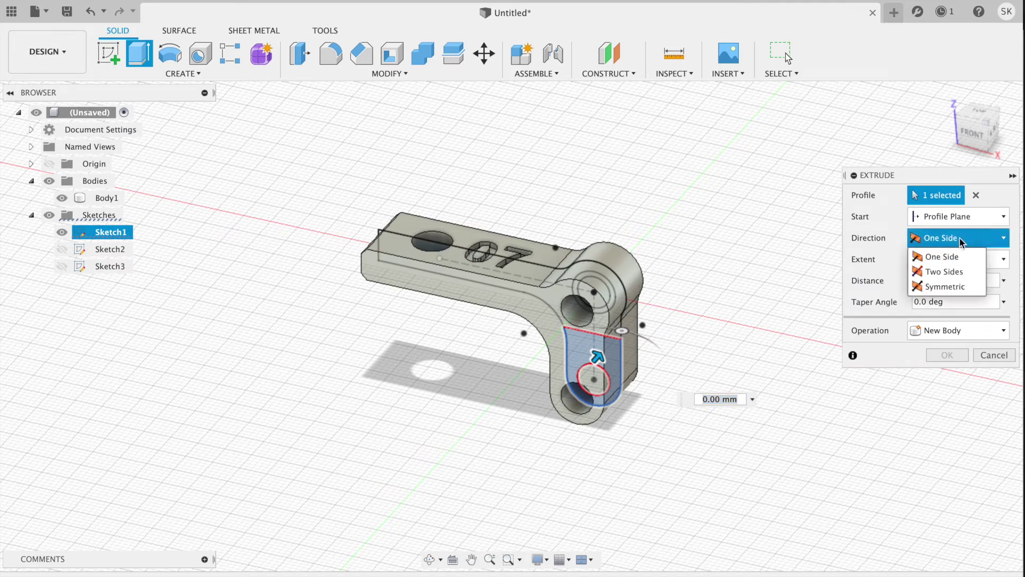
pyautogui.click(945, 286)
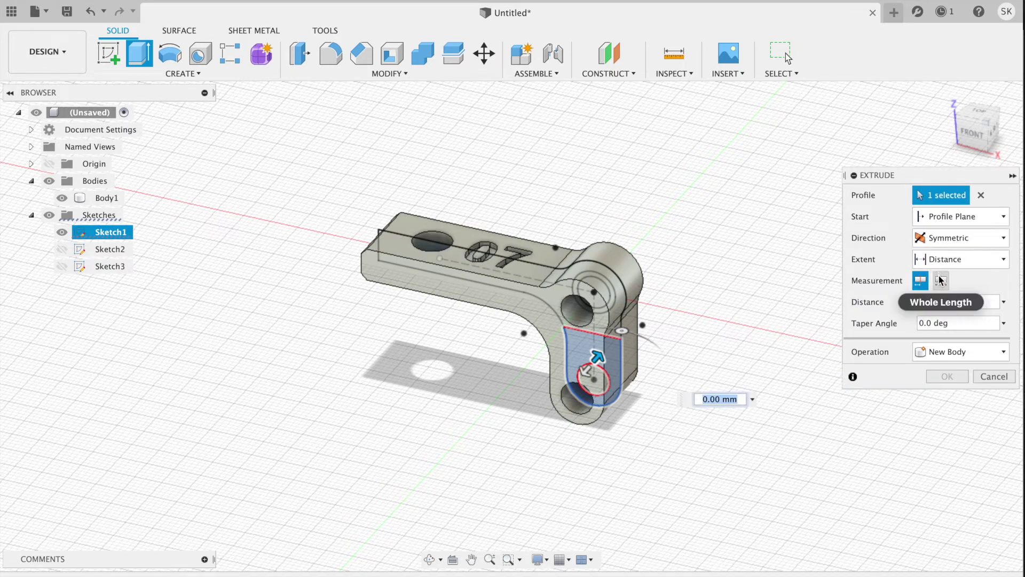
pyautogui.press('super+Tab')
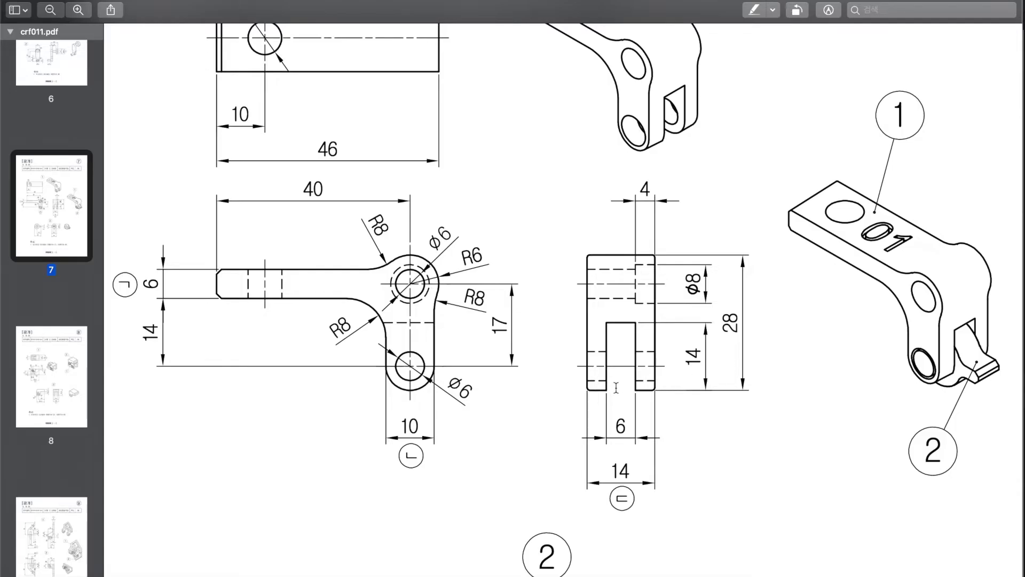
pyautogui.press('super+Tab')
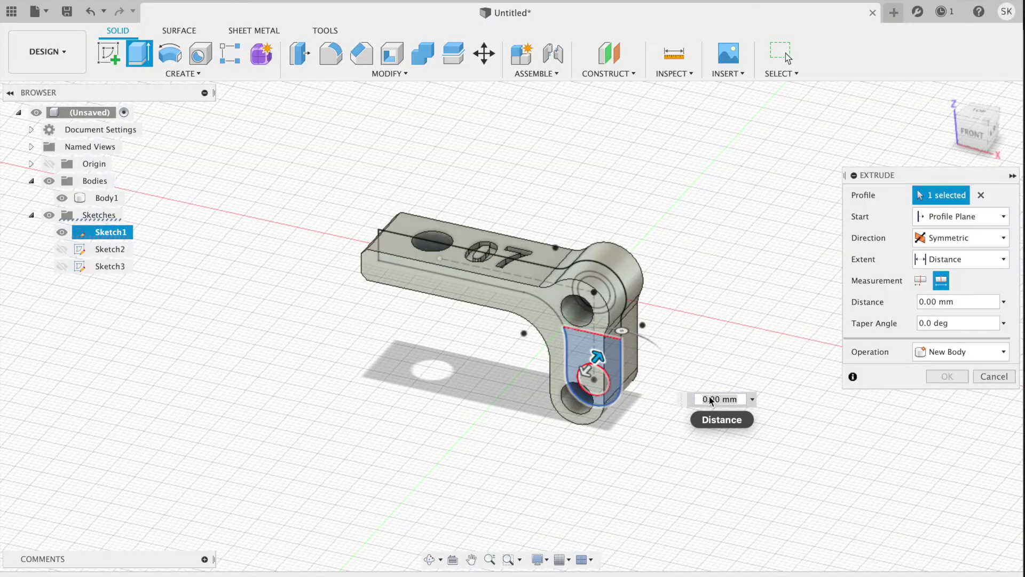
pyautogui.click(710, 396)
pyautogui.write('6')
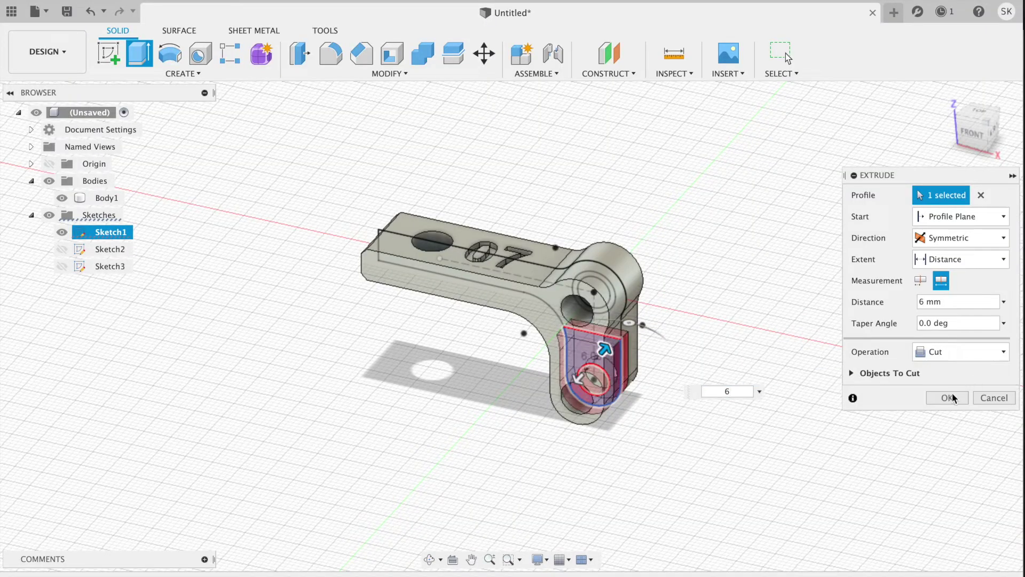
pyautogui.click(952, 401)
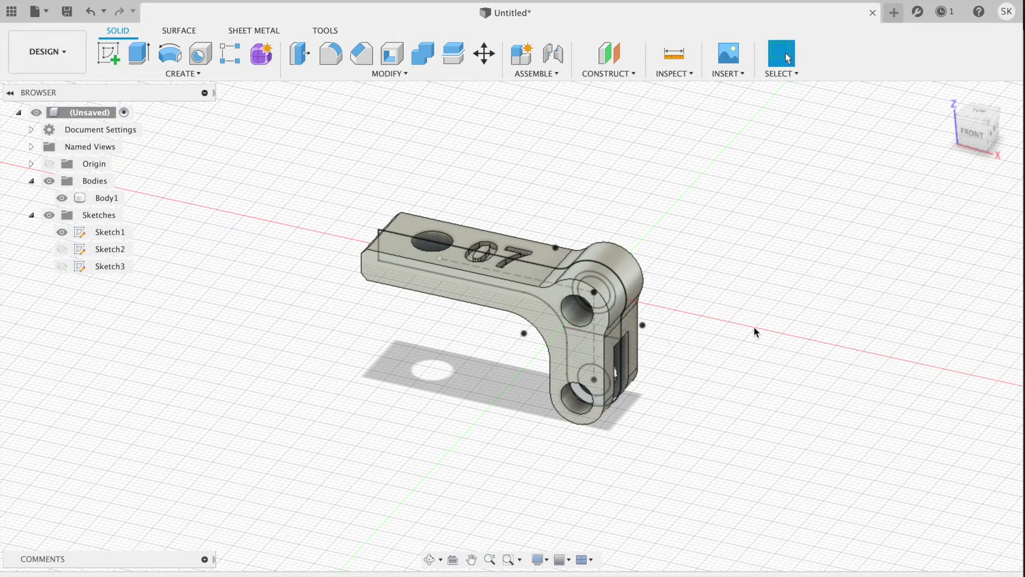
# - Hide Sketch1 and orbit the model to inspect the new slot
pyautogui.click(62, 231)
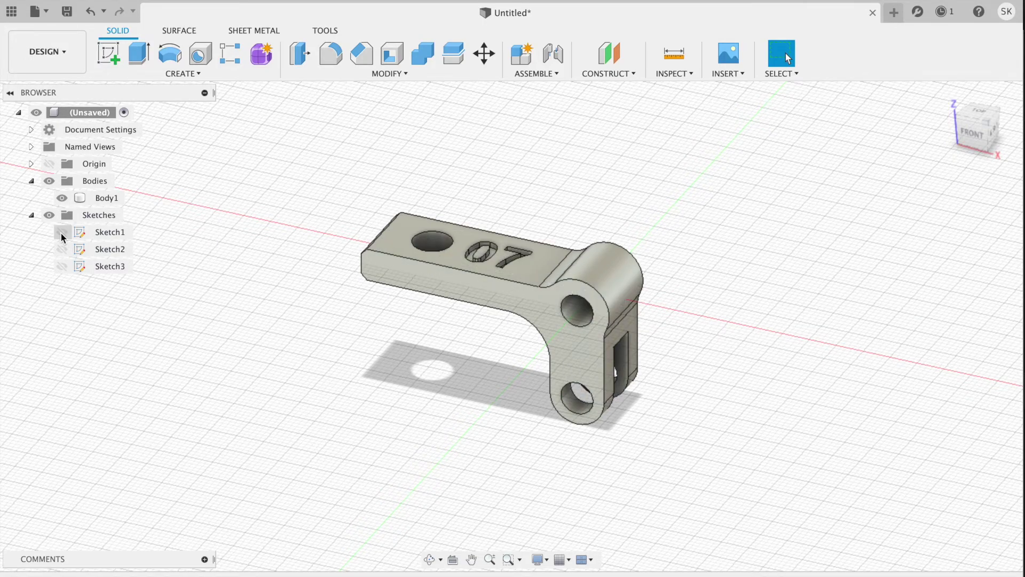
pyautogui.keyDown('shift'); pyautogui.moveTo(842, 204); pyautogui.dragTo(844, 205, button='middle'); pyautogui.keyUp('shift')
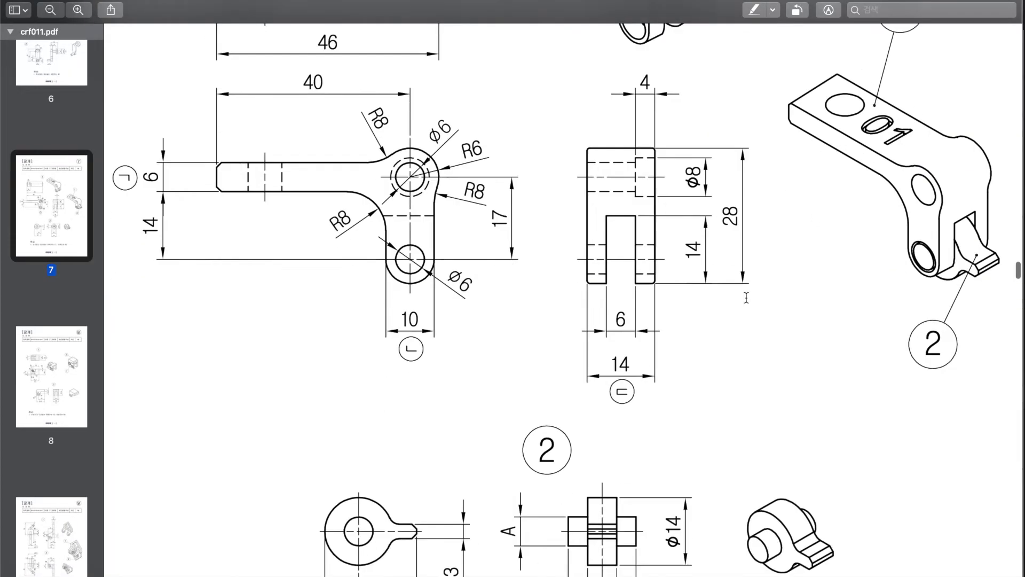
pyautogui.scroll(-3, 747, 298)
pyautogui.scroll(-4, 747, 297)
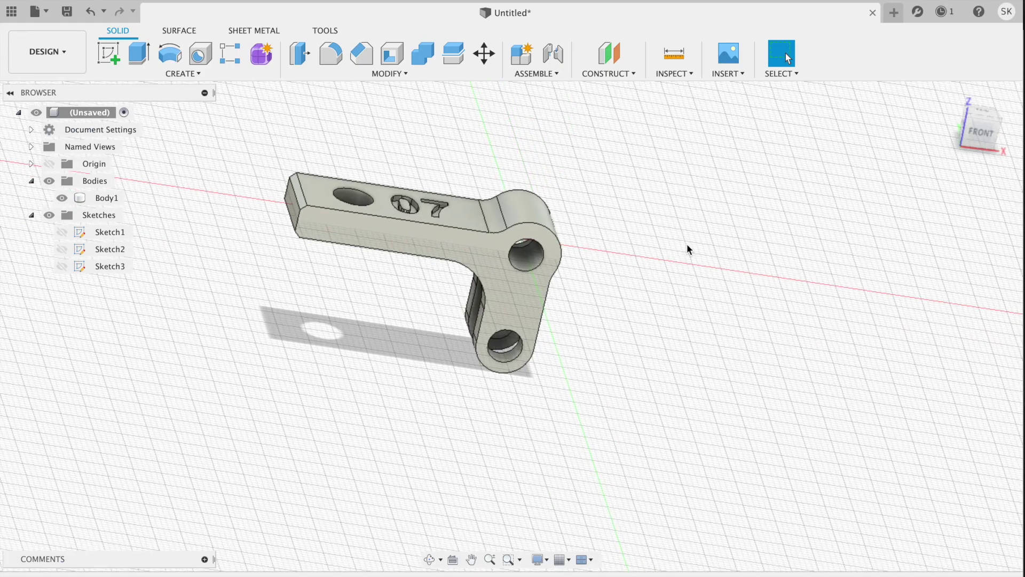
# - Create a midplane between the two outer side faces and sketch on it
pyautogui.click(602, 77)
pyautogui.click(600, 133)
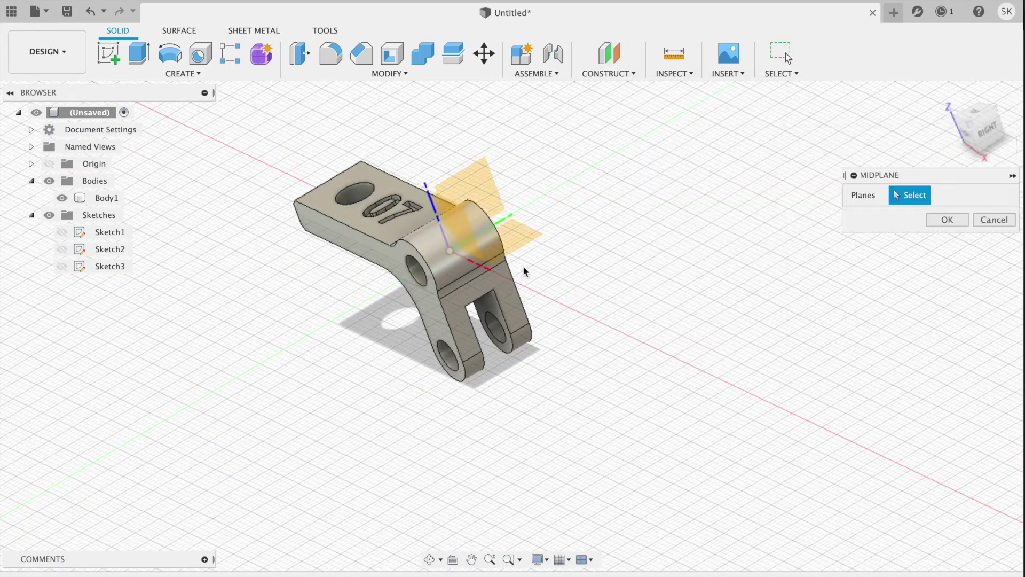
pyautogui.click(435, 340)
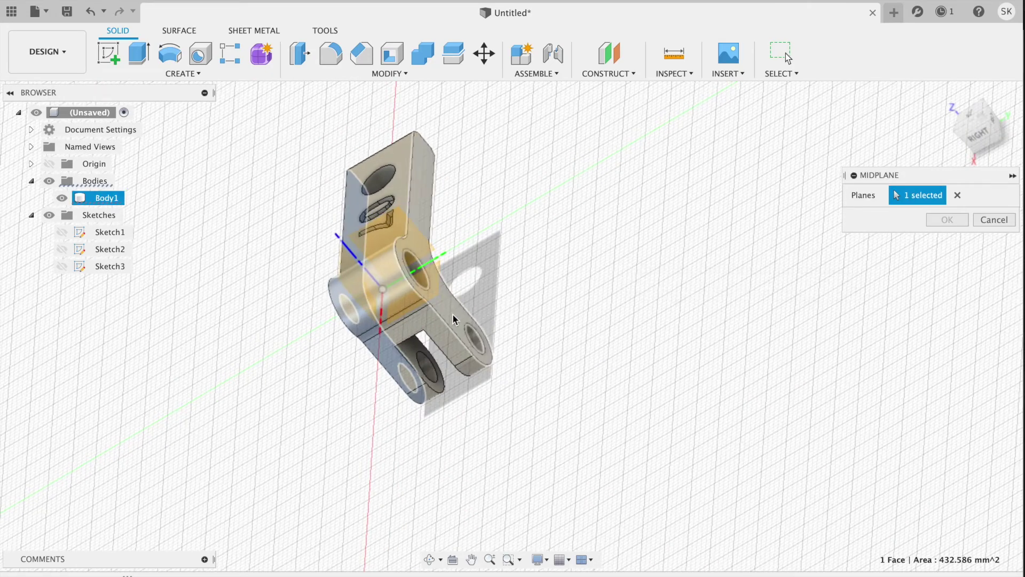
pyautogui.click(453, 319)
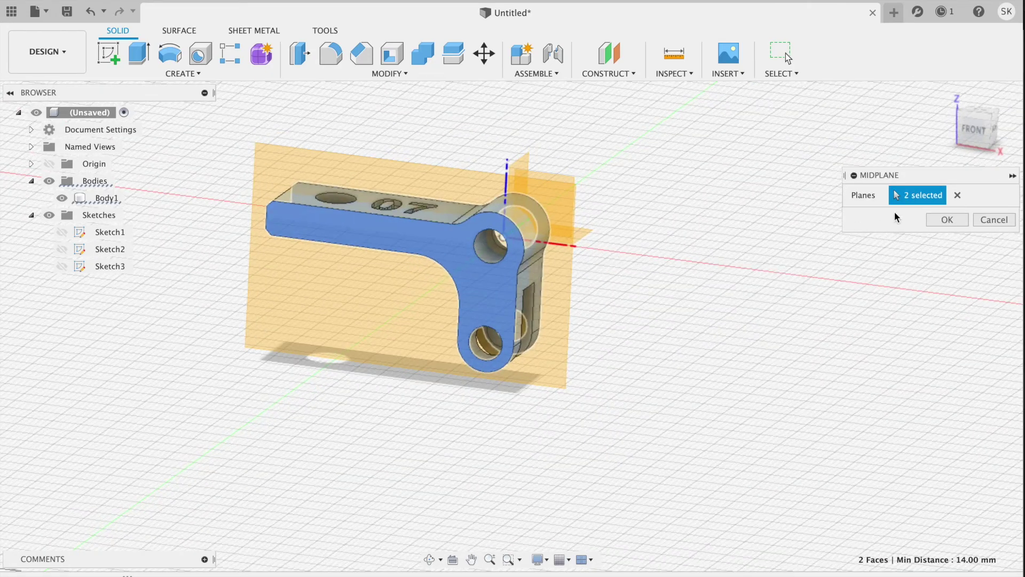
pyautogui.click(946, 219)
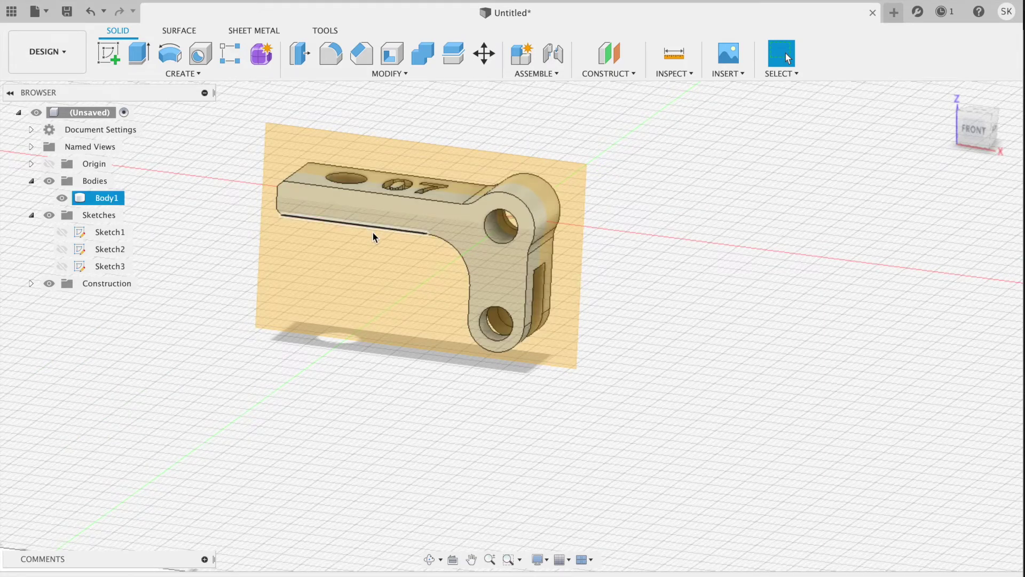
pyautogui.click(108, 54)
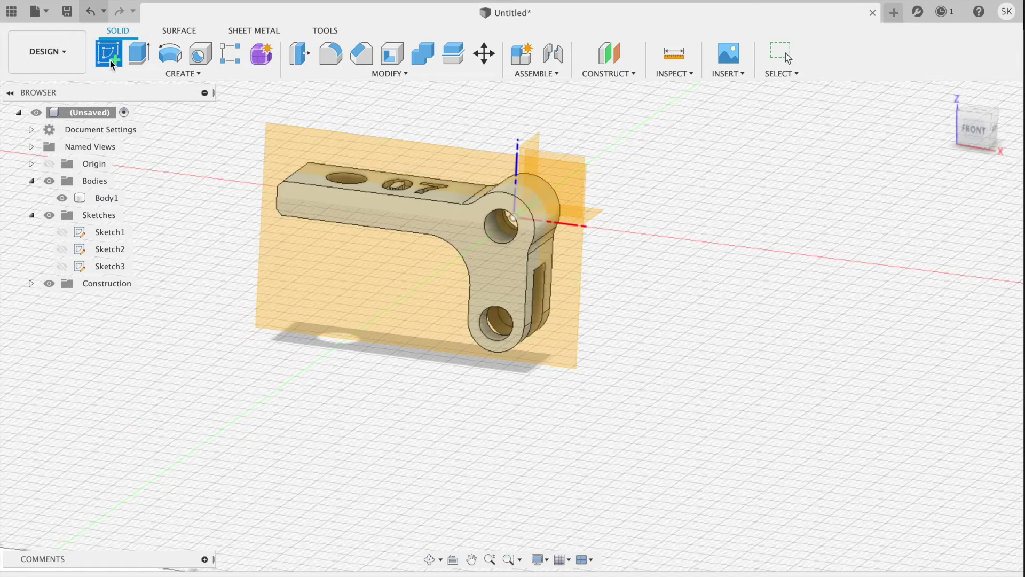
pyautogui.click(403, 298)
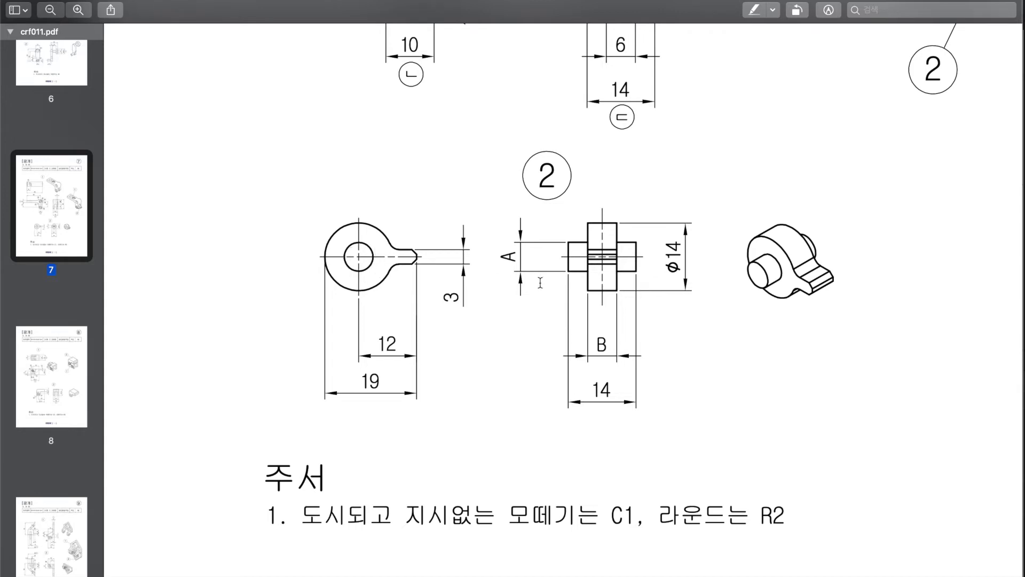
pyautogui.scroll(5, 555, 204)
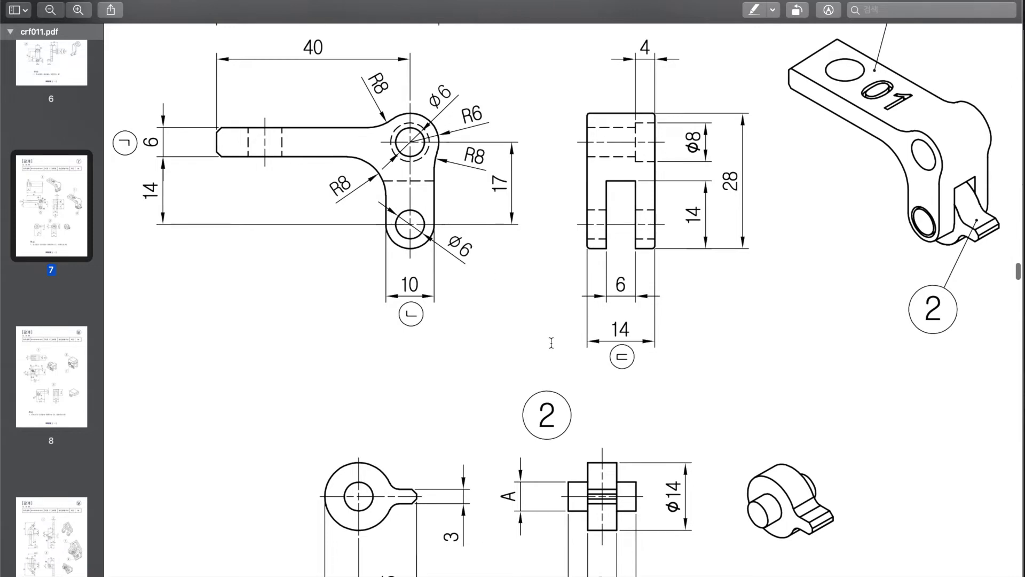
pyautogui.scroll(-5, 514, 325)
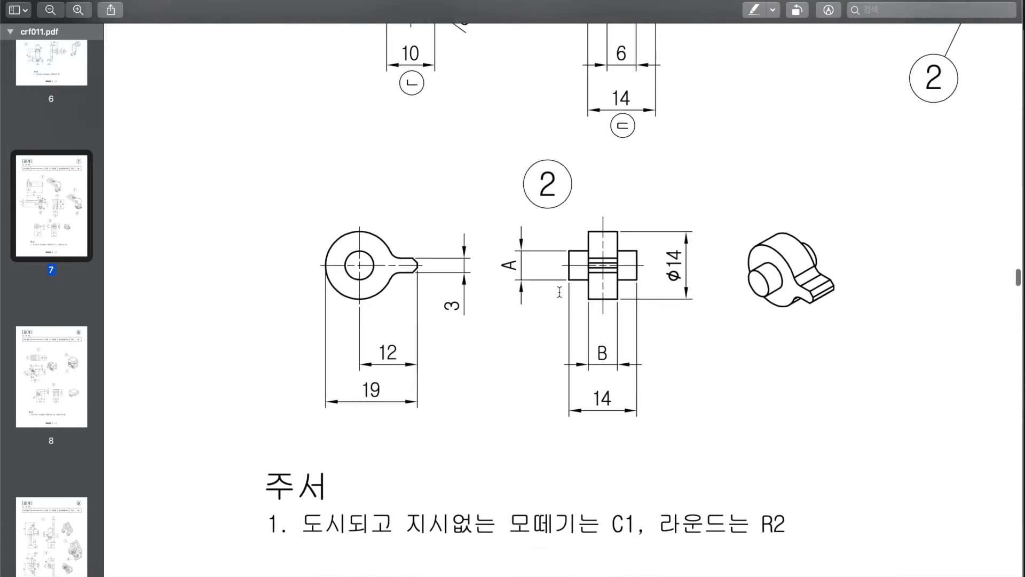
pyautogui.scroll(2, 553, 336)
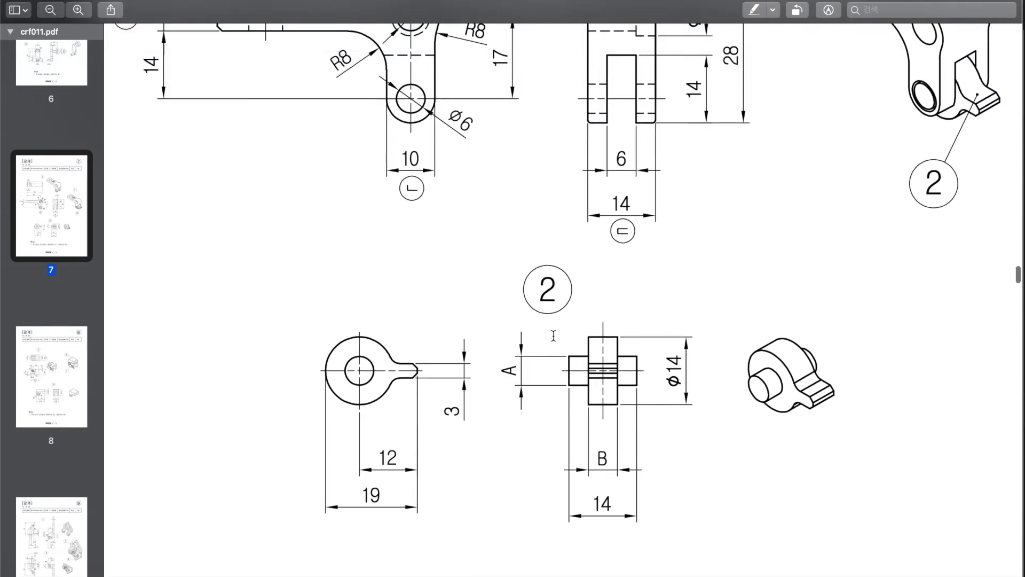
pyautogui.scroll(1, 553, 336)
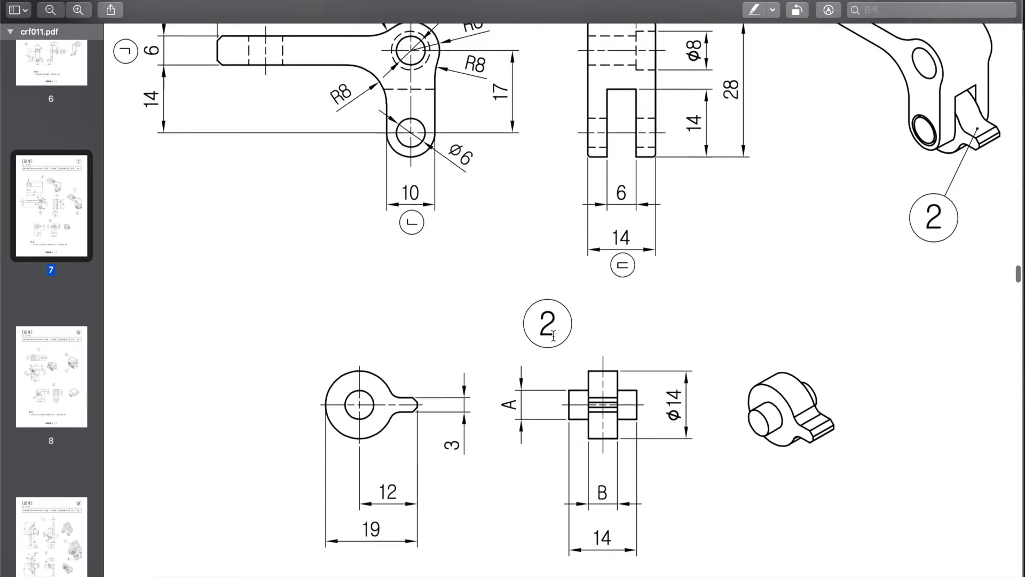
pyautogui.scroll(-1, 553, 335)
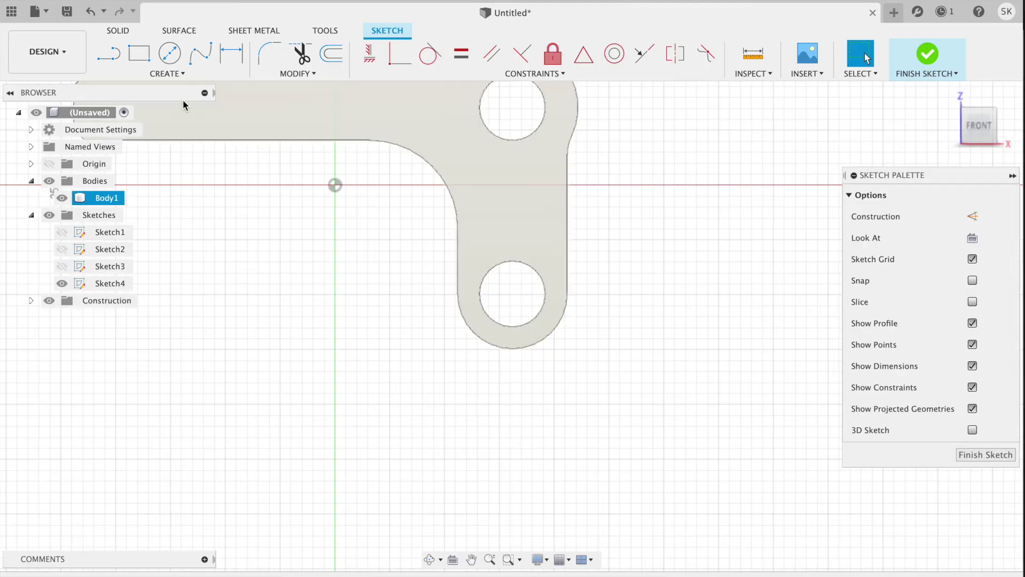
# - Draw a Ø5.2 mm center-diameter circle on the lower hole's centre
pyautogui.click(169, 53)
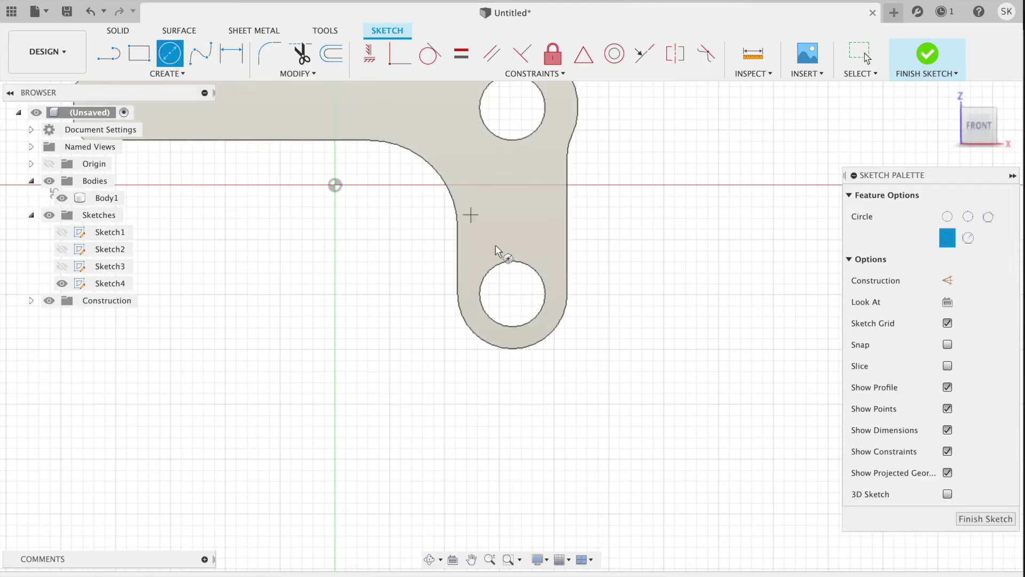
pyautogui.click(512, 293)
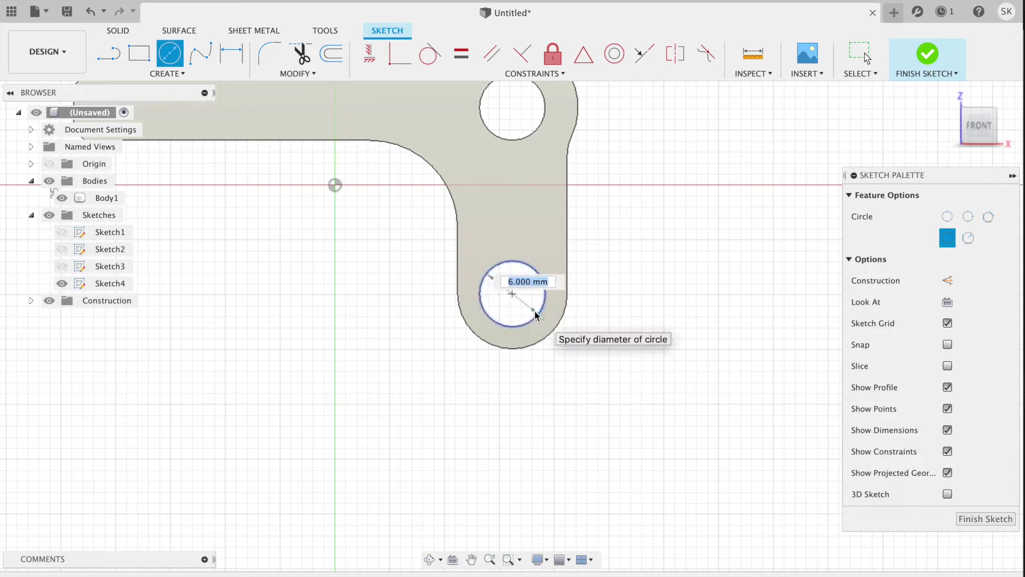
pyautogui.write('5')
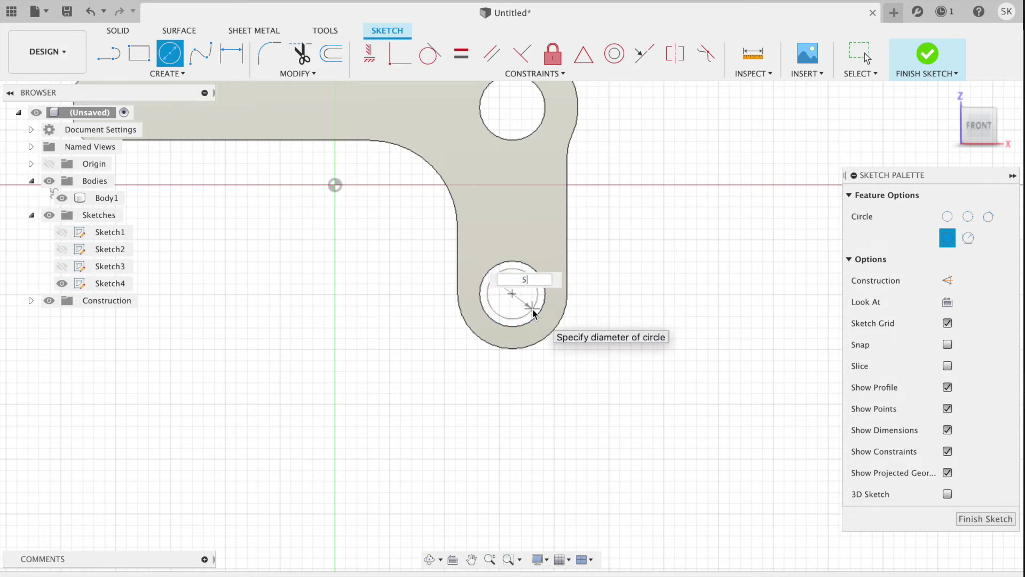
pyautogui.write('.2')
pyautogui.press('Return')
pyautogui.press('Escape')
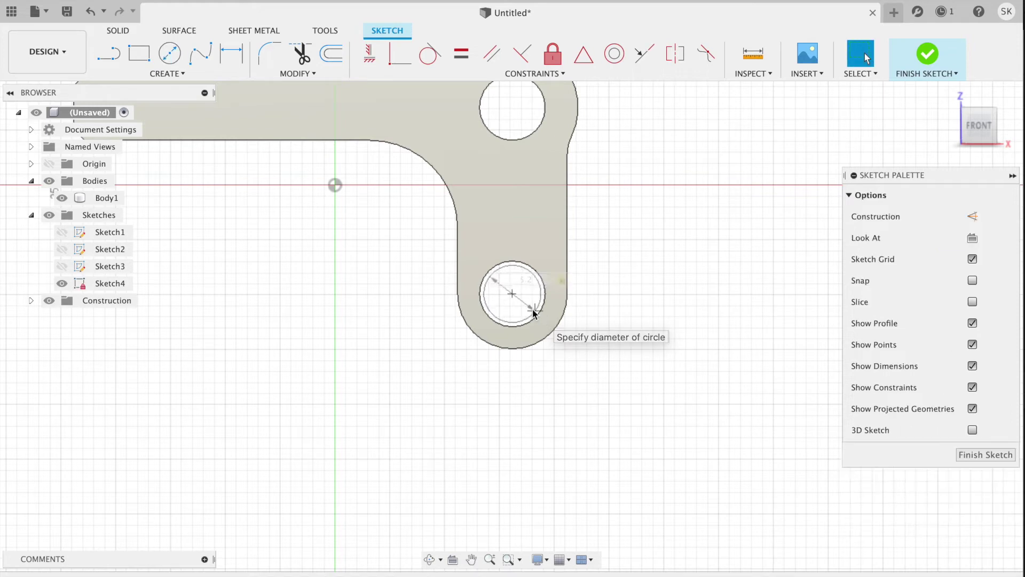
# - Hide the bracket body and select the circle's profile
pyautogui.scroll(5, 642, 248)
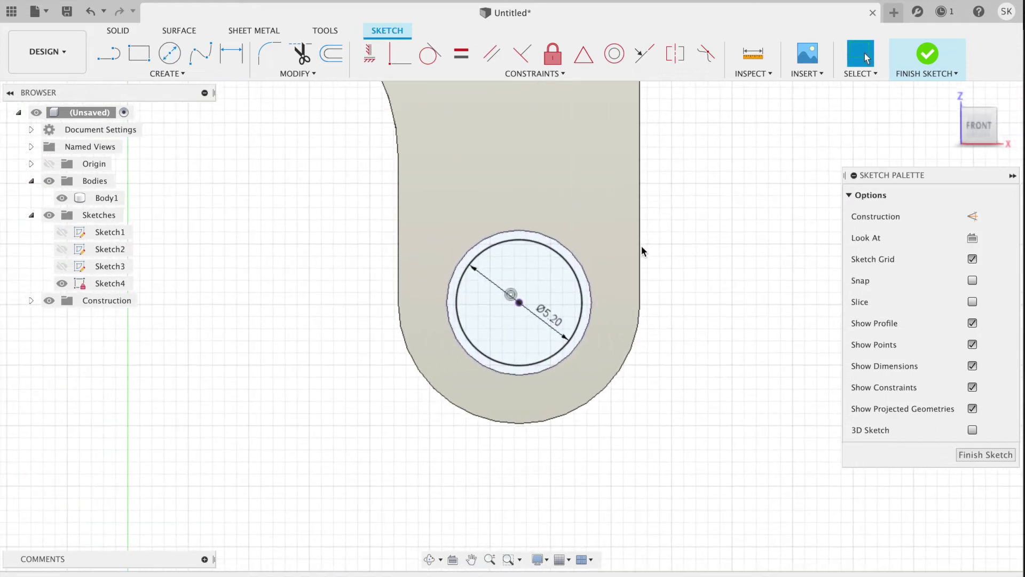
pyautogui.click(62, 198)
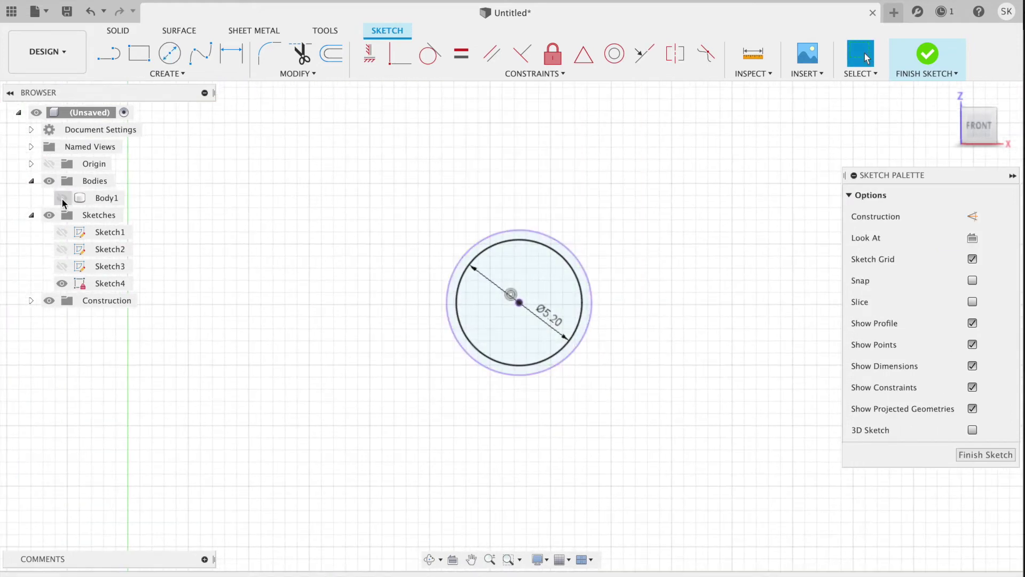
pyautogui.click(549, 279)
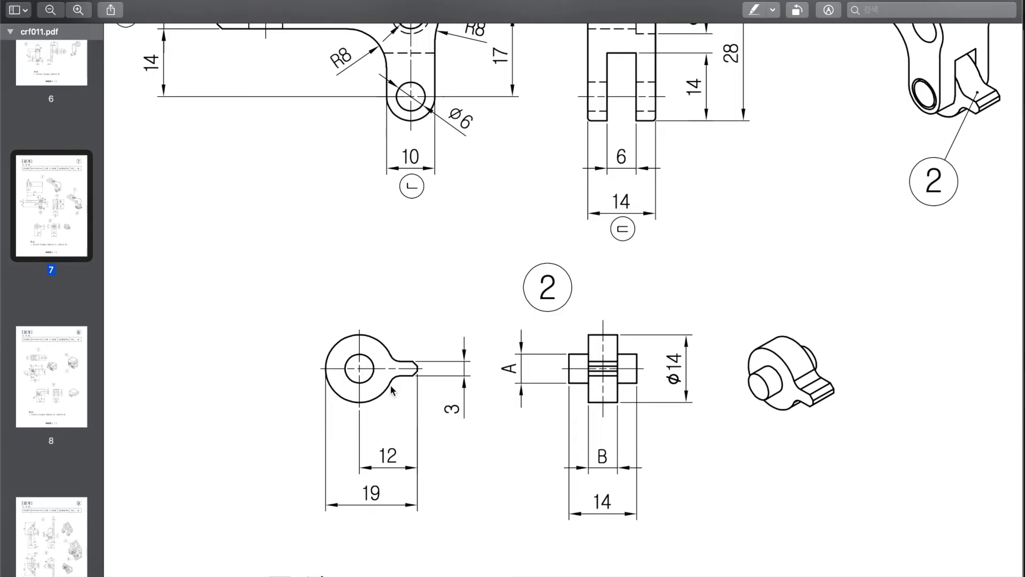
pyautogui.scroll(-2, 377, 396)
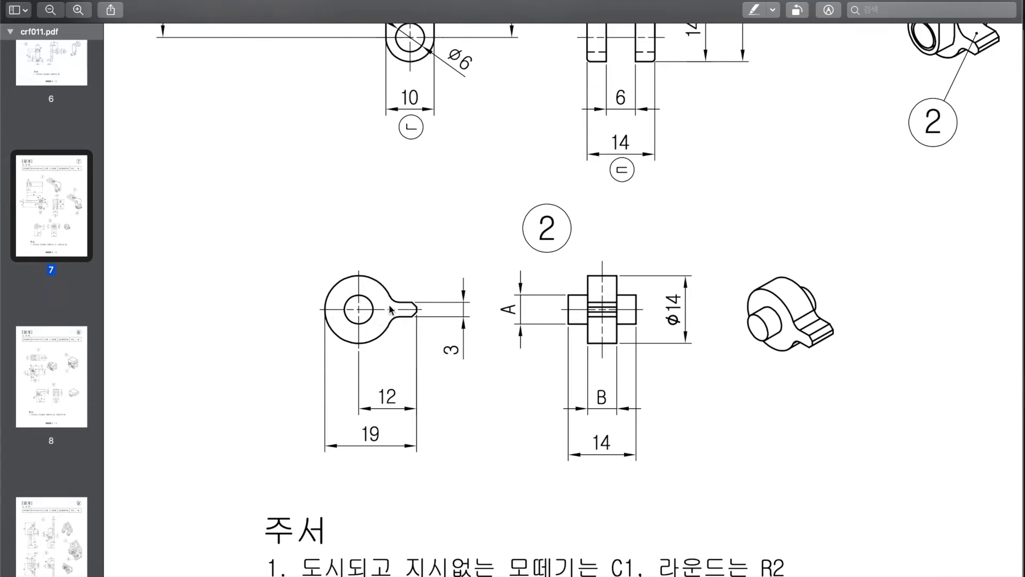
pyautogui.scroll(-4, 394, 293)
pyautogui.keyDown('ctrl'); pyautogui.scroll(5, 392, 289); pyautogui.keyUp('ctrl')
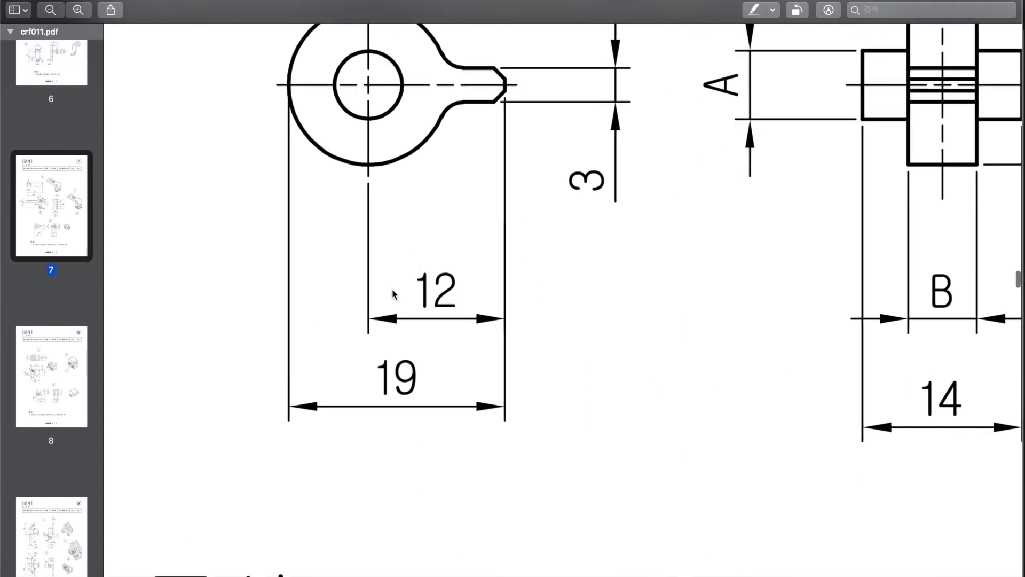
pyautogui.scroll(3, 467, 277)
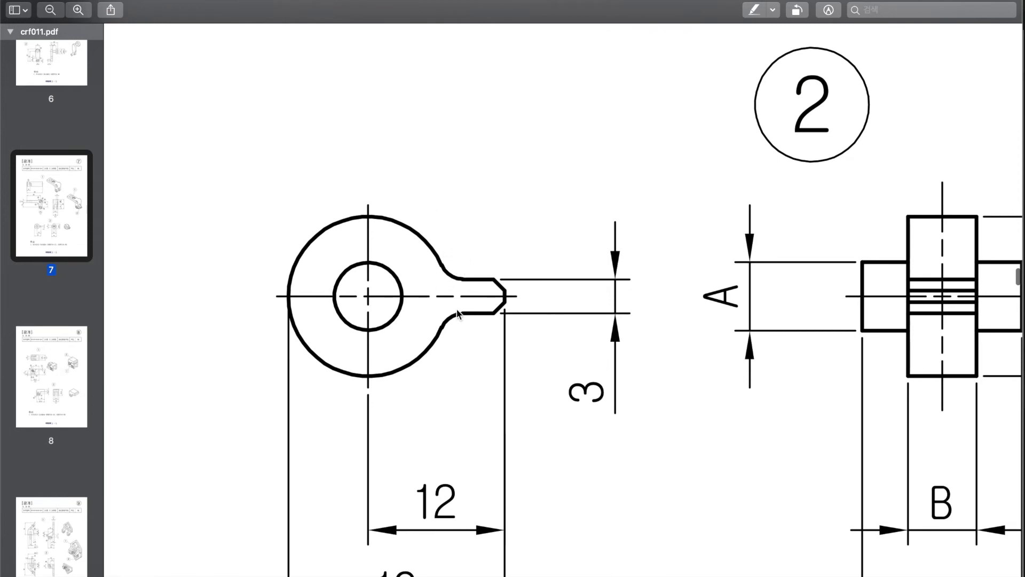
pyautogui.keyDown('ctrl'); pyautogui.scroll(-5, 448, 316); pyautogui.keyUp('ctrl')
pyautogui.scroll(-4, 449, 315)
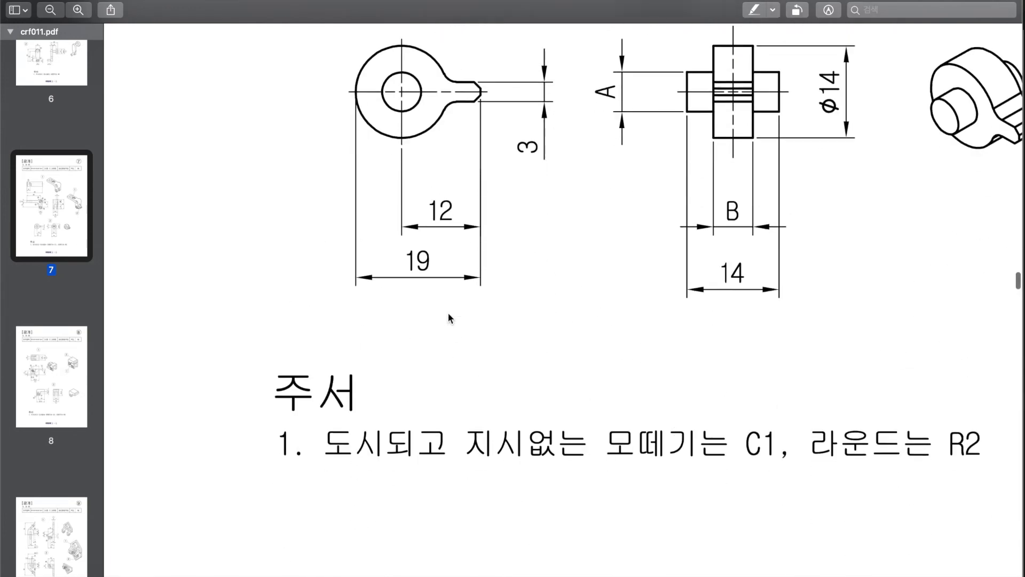
pyautogui.hscroll(3, 874, 408)
pyautogui.hscroll(2, 1009, 422)
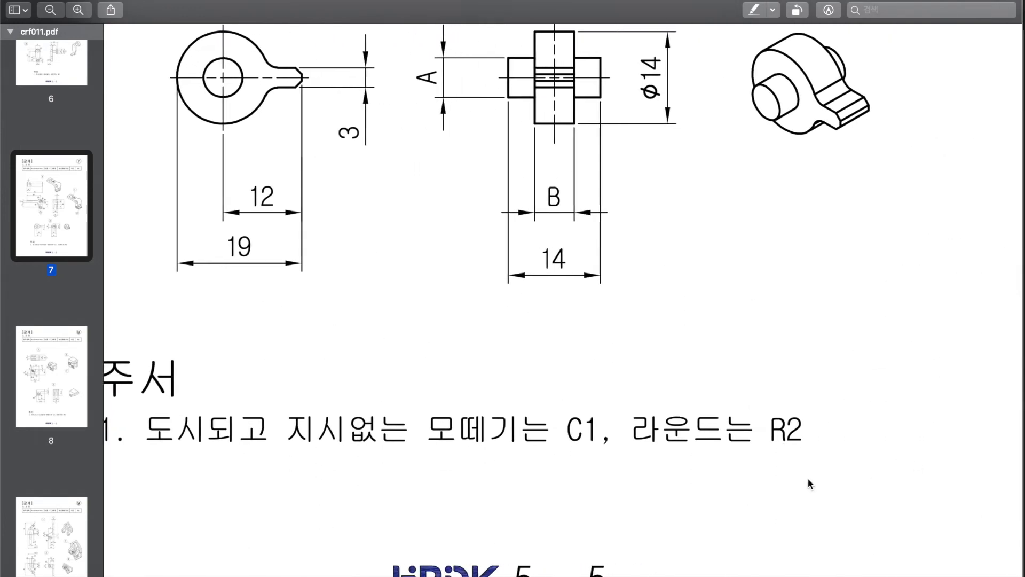
pyautogui.hscroll(-3, 808, 411)
pyautogui.scroll(2, 807, 411)
pyautogui.scroll(3, 407, 308)
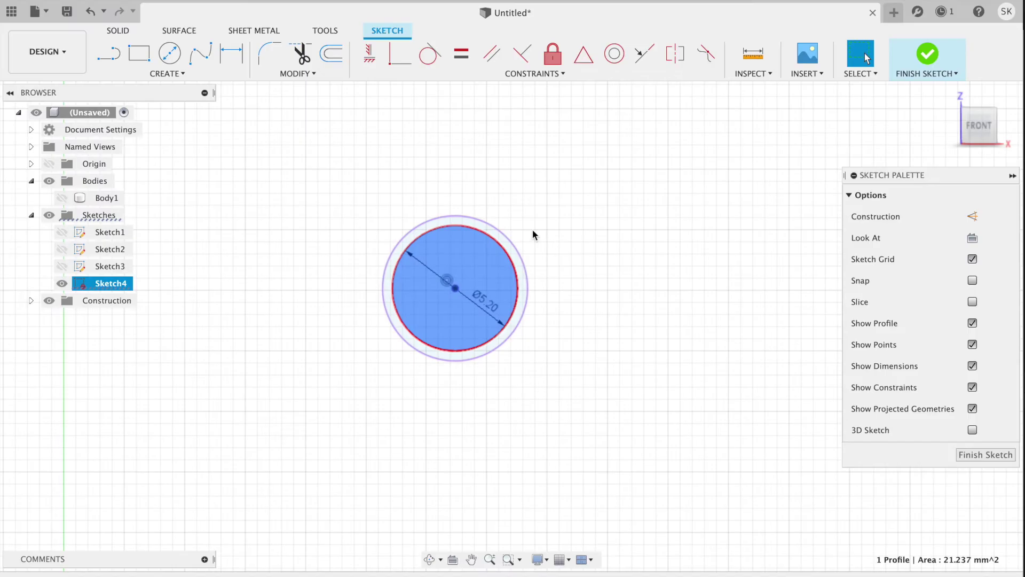
# - Draw a Ø14 mm circle concentric with the Ø5.20 hole
pyautogui.click(170, 53)
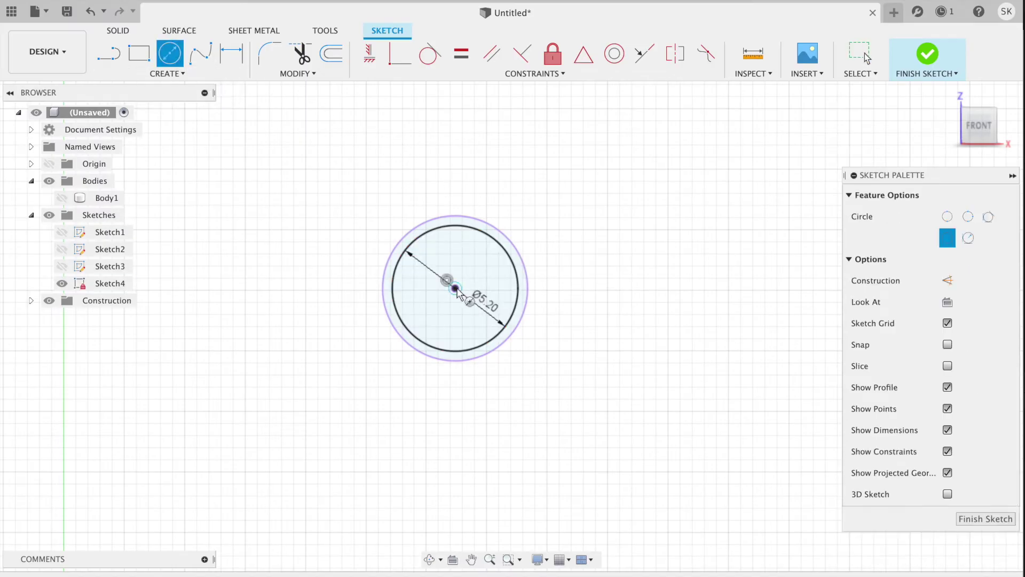
pyautogui.click(455, 289)
pyautogui.write('14')
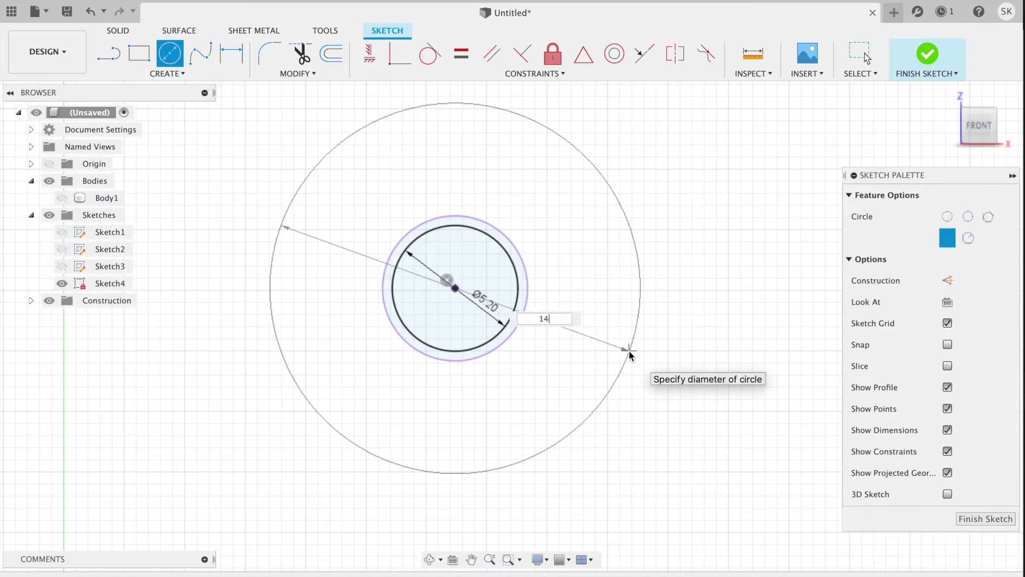
pyautogui.press('Return')
pyautogui.press('Escape')
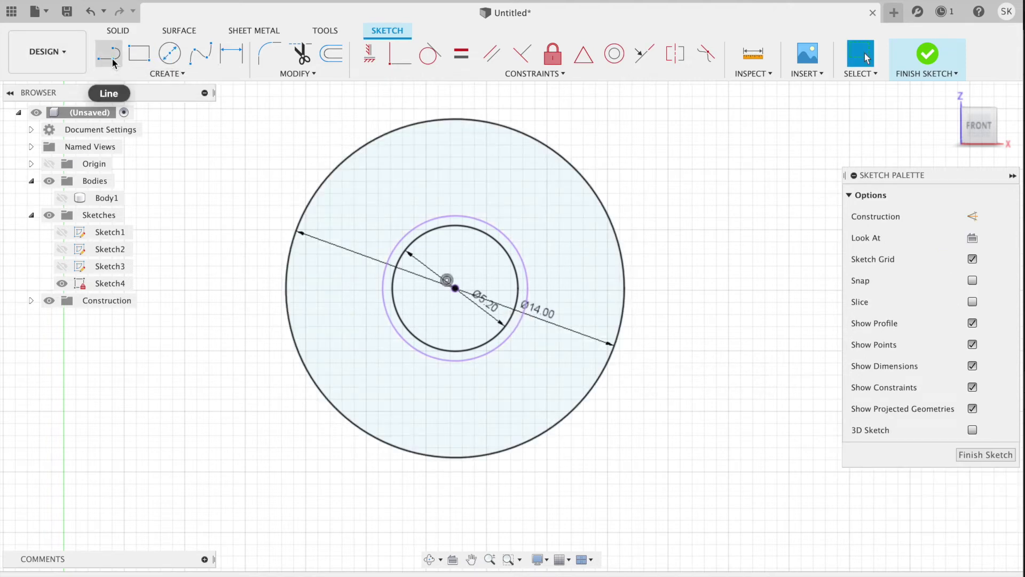
# - Draw the rectangular tab outline extending right from the outer circle
pyautogui.click(114, 62)
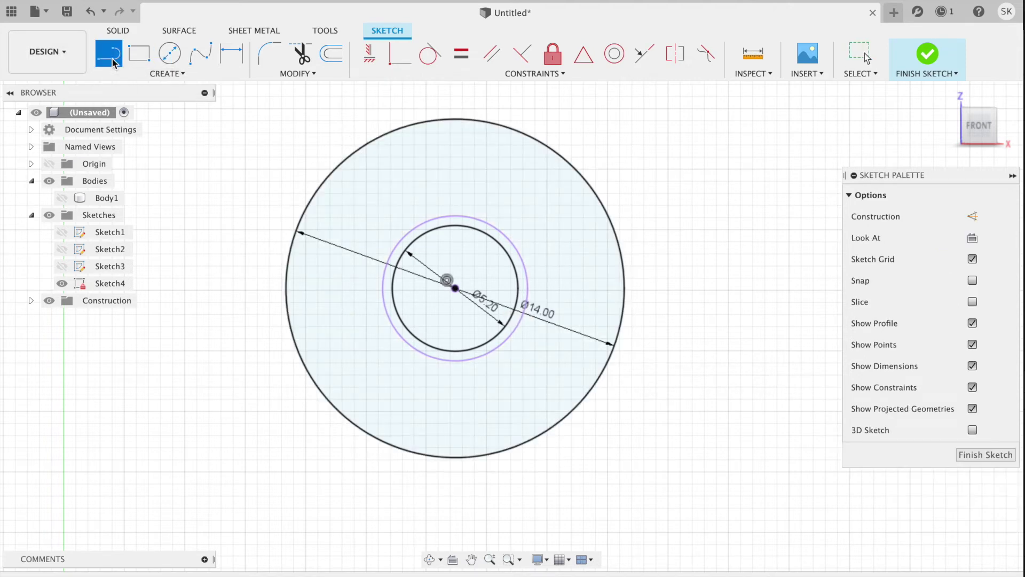
pyautogui.click(618, 245)
pyautogui.click(729, 246)
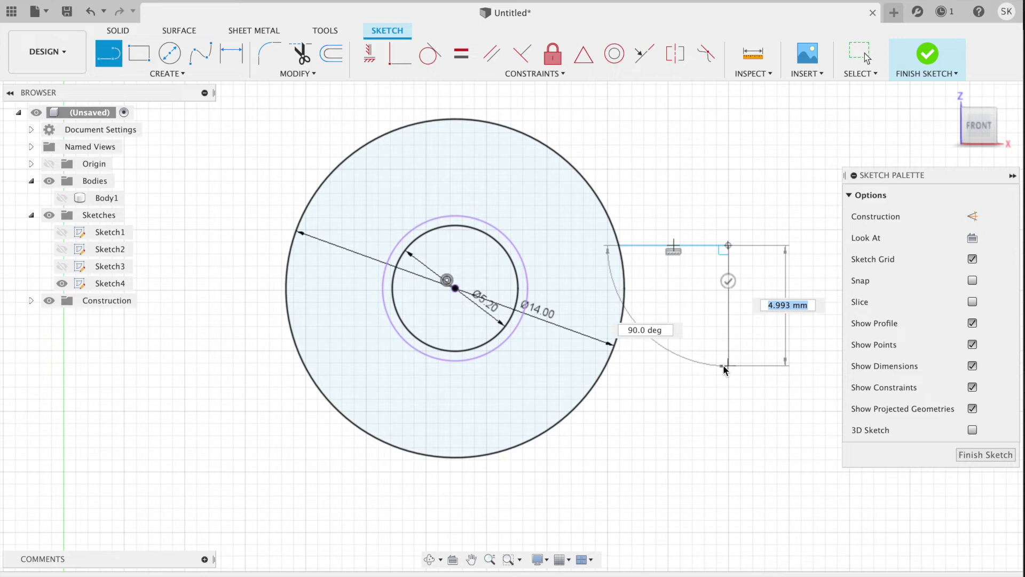
pyautogui.click(728, 337)
pyautogui.click(614, 337)
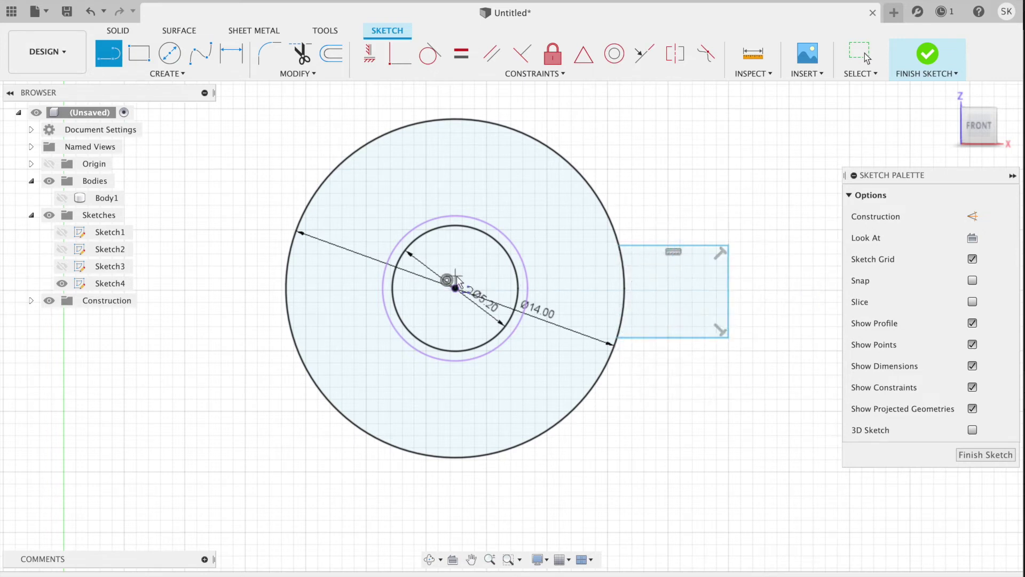
pyautogui.press('Escape')
# - Add a horizontal construction line from the disc centre past the tab
pyautogui.click(109, 53)
pyautogui.click(455, 289)
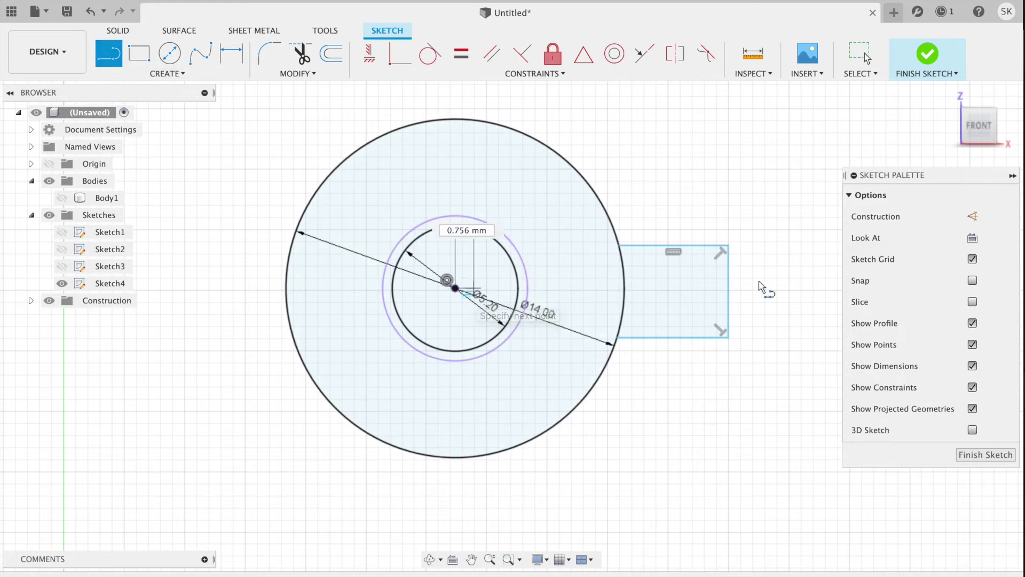
pyautogui.click(791, 288)
pyautogui.press('Escape')
pyautogui.click(773, 286)
pyautogui.press('x')
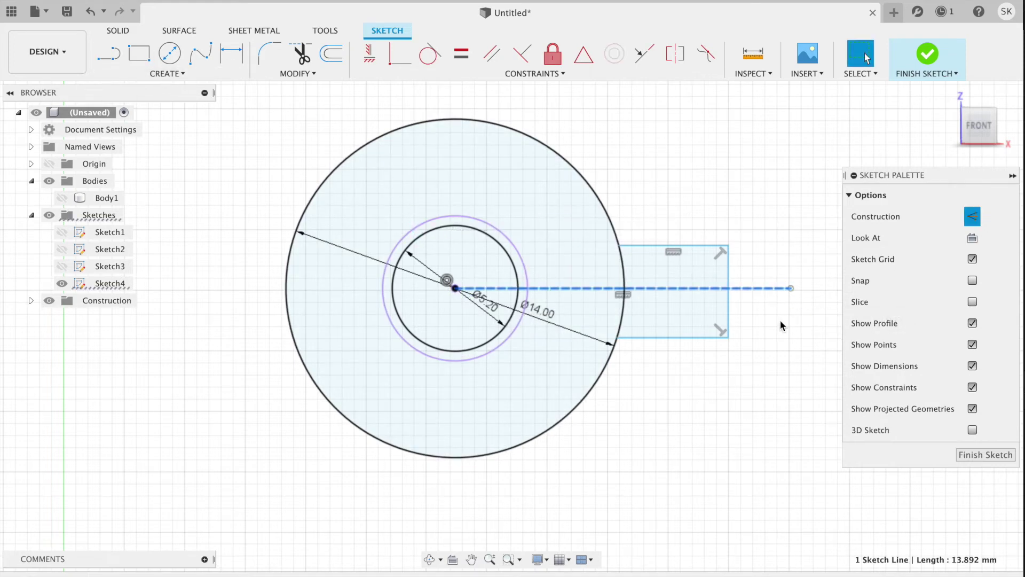
pyautogui.click(764, 323)
# - Make the tab's top and bottom edges symmetric about the centreline
pyautogui.click(675, 53)
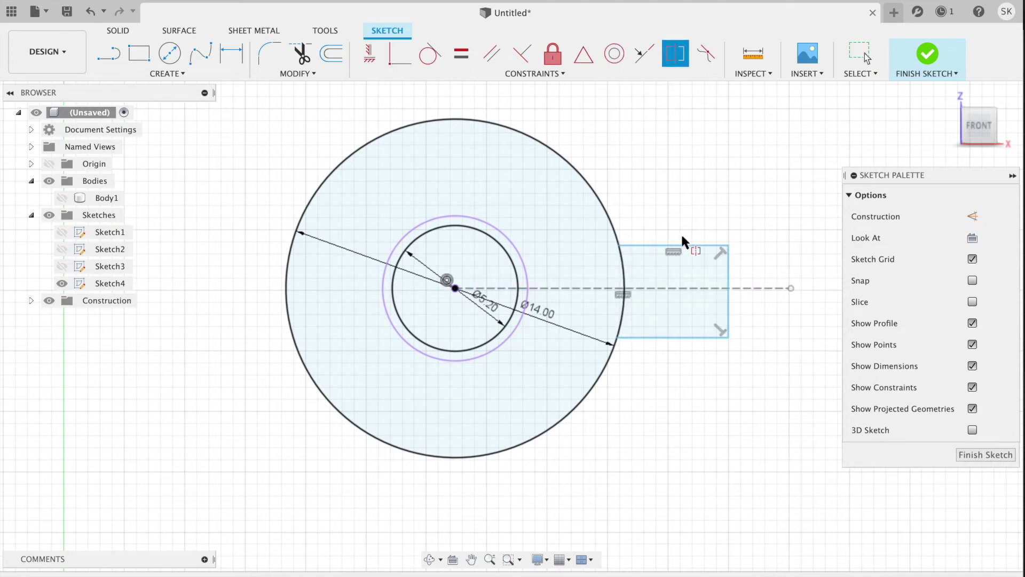
pyautogui.click(684, 245)
pyautogui.click(694, 337)
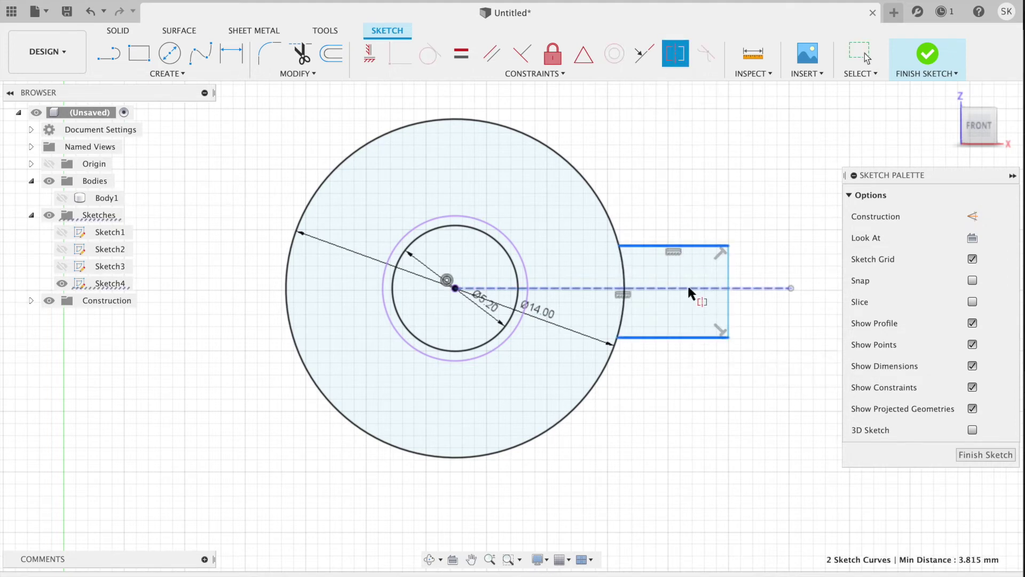
pyautogui.click(688, 288)
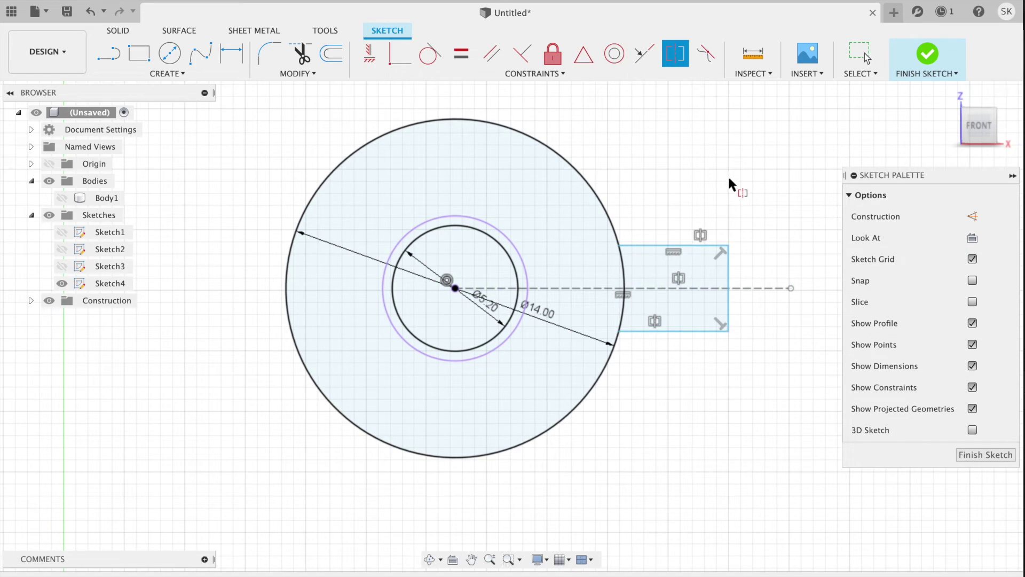
pyautogui.press('Escape')
pyautogui.doubleClick(721, 280)
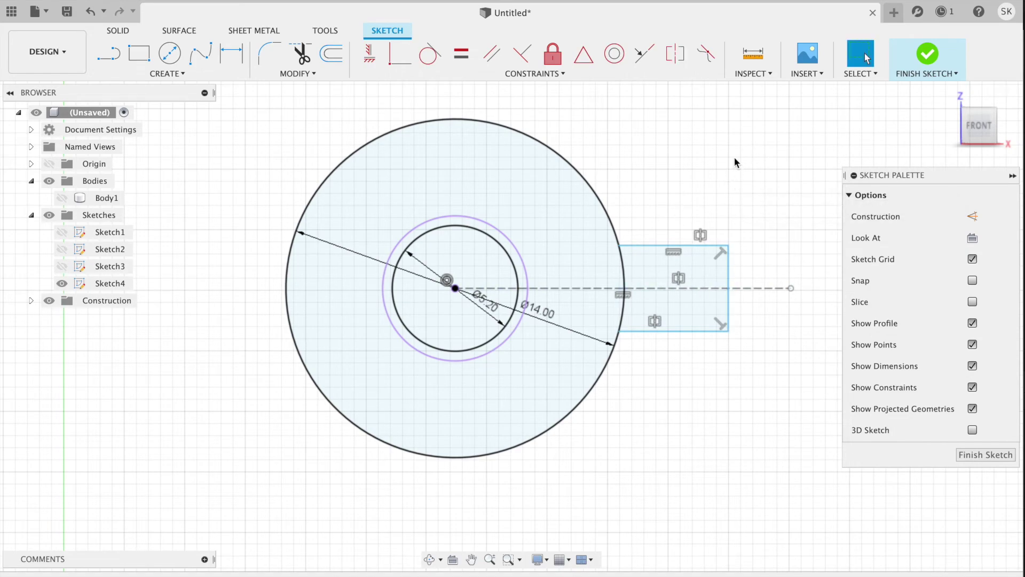
pyautogui.press('super+Tab')
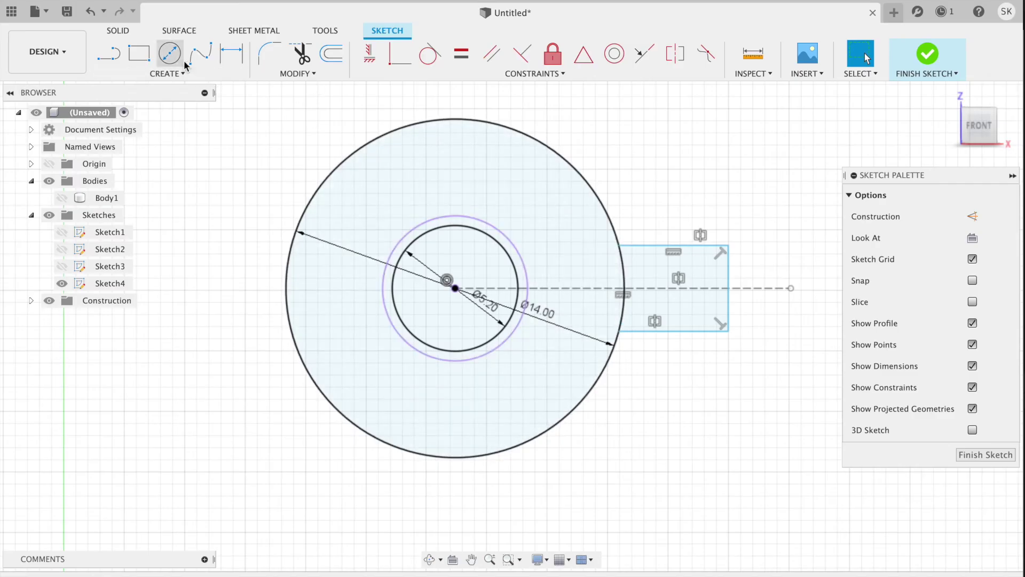
# - Dimension the tab's end 12 mm from the disc centre
pyautogui.click(231, 53)
pyautogui.click(453, 353)
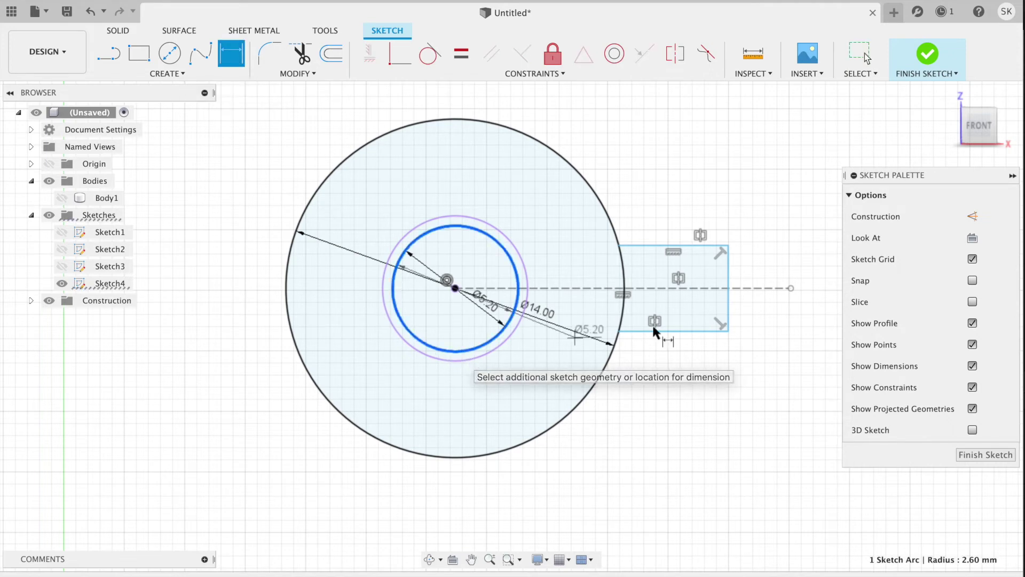
pyautogui.click(729, 302)
pyautogui.click(582, 516)
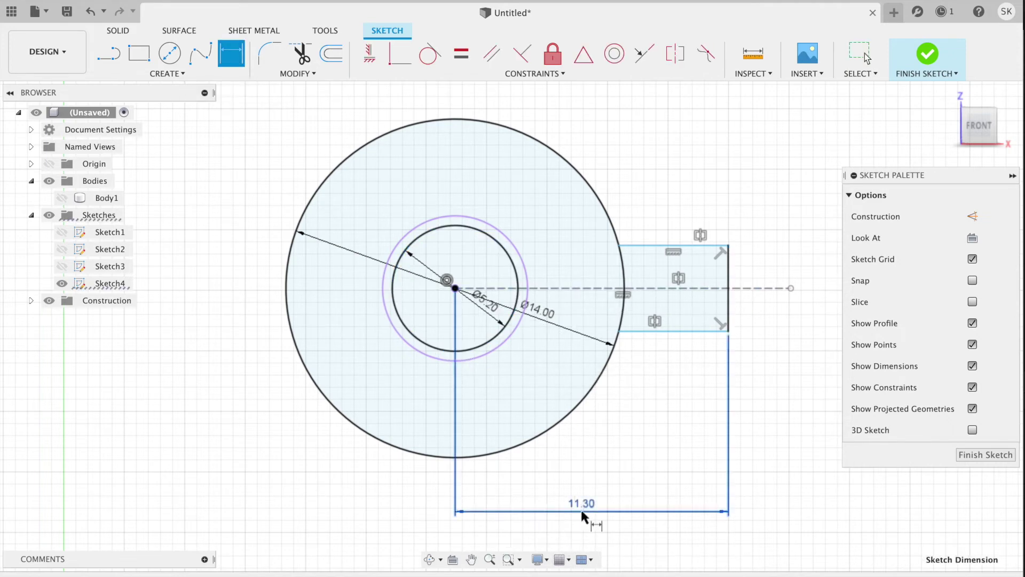
pyautogui.write('12')
pyautogui.press('Return')
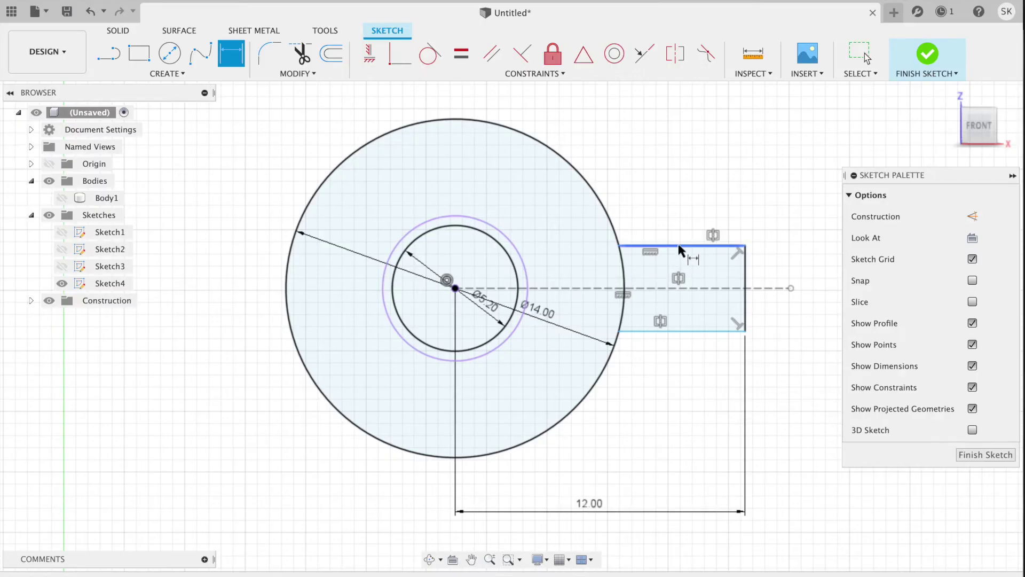
# - Dimension the tab height between its top and bottom edges to 3 mm
pyautogui.click(682, 246)
pyautogui.click(688, 331)
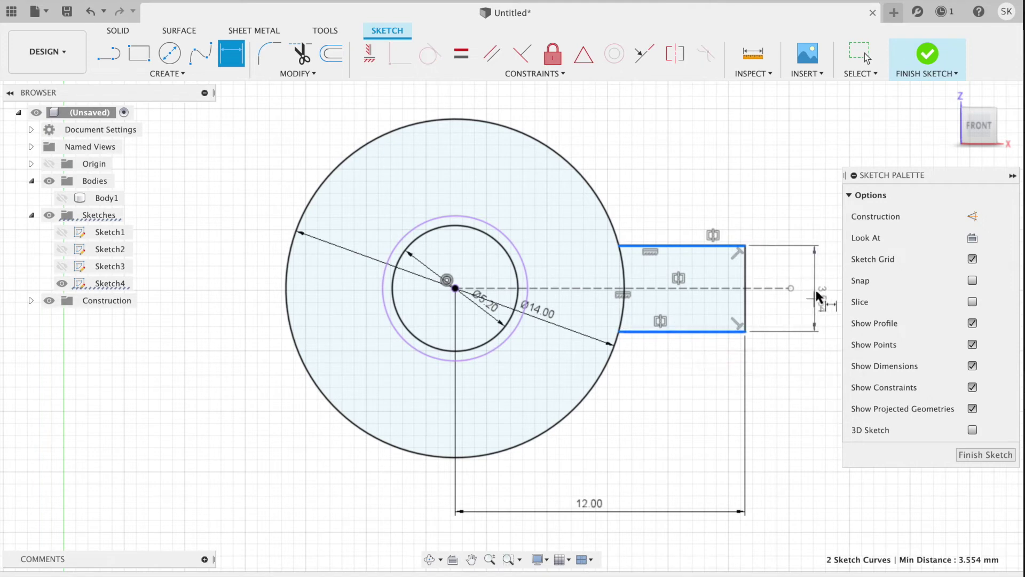
pyautogui.click(818, 288)
pyautogui.press('Return')
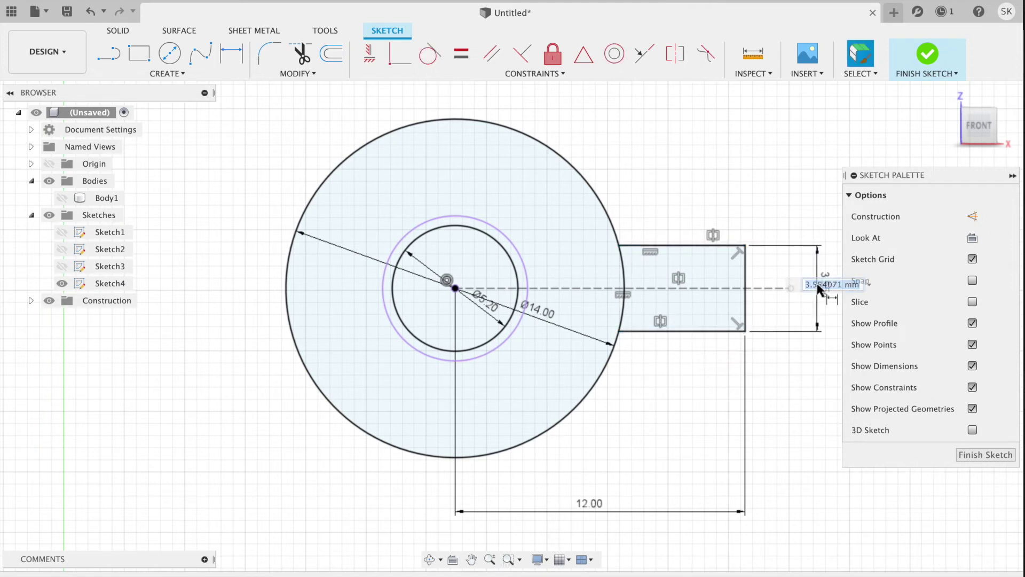
pyautogui.doubleClick(826, 288)
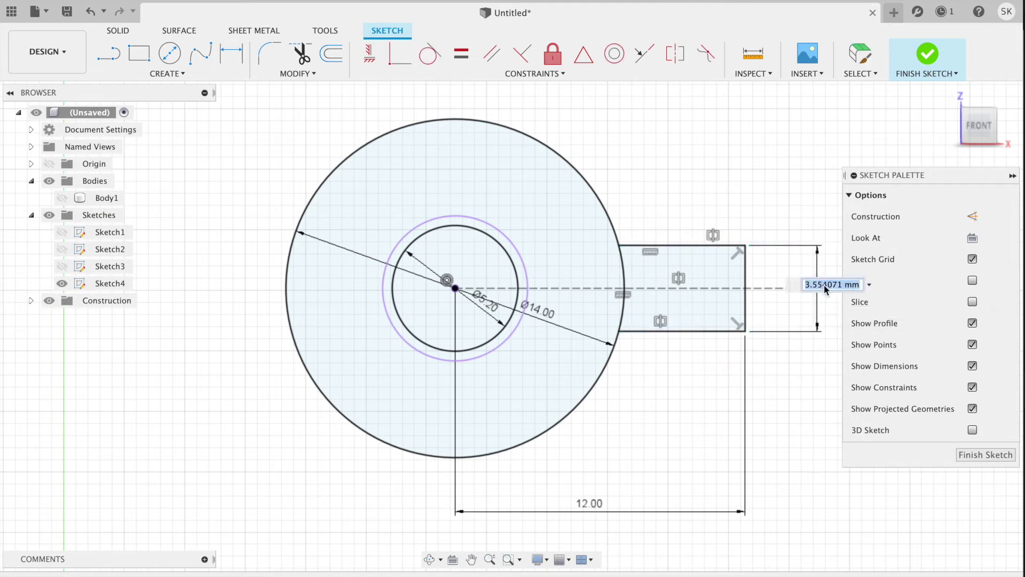
pyautogui.write('3')
pyautogui.press('Return')
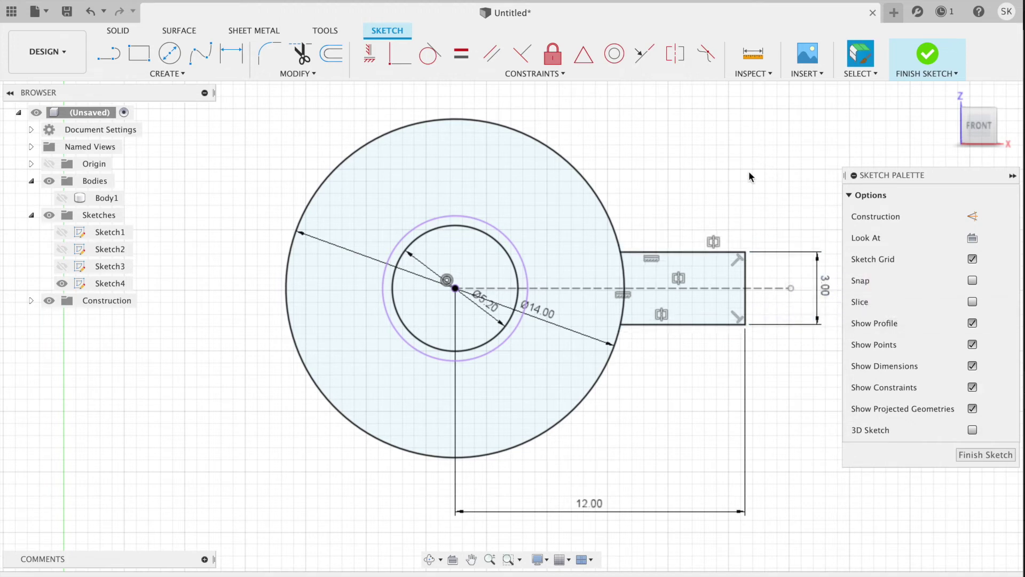
pyautogui.scroll(-4, 705, 183)
pyautogui.scroll(3, 716, 177)
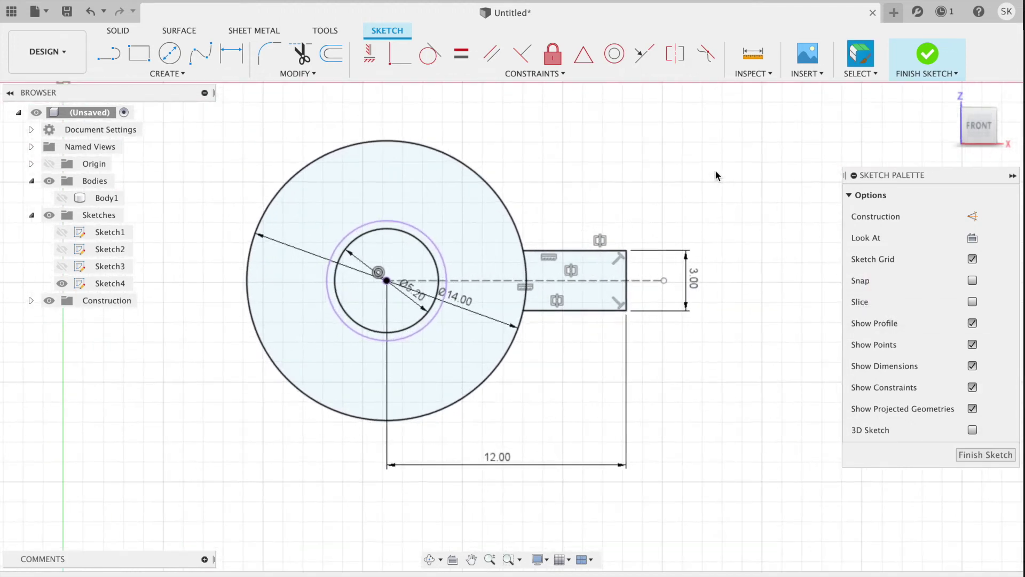
# - Trim away the disc arc inside the tab
pyautogui.click(108, 53)
pyautogui.click(301, 53)
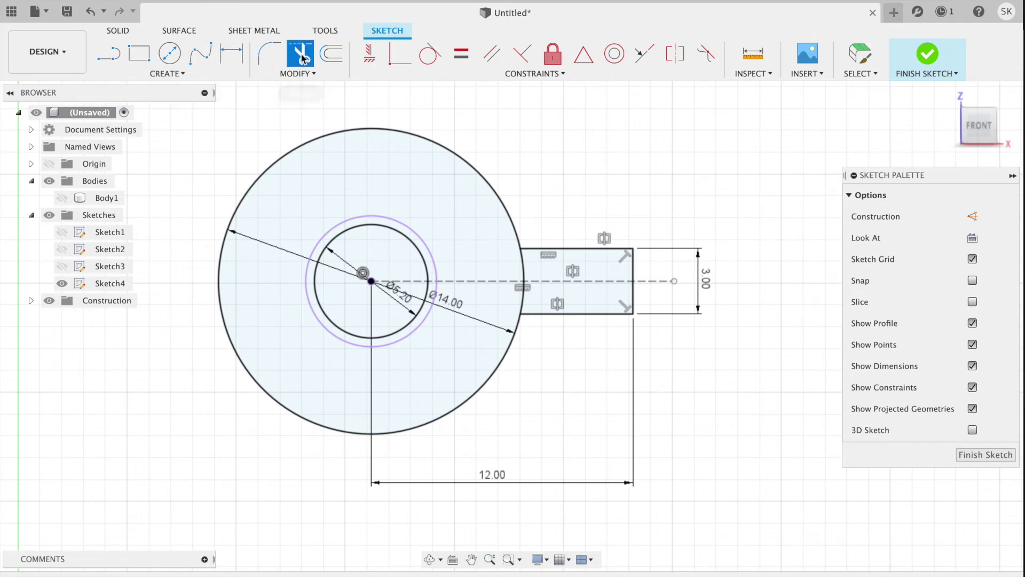
pyautogui.click(526, 267)
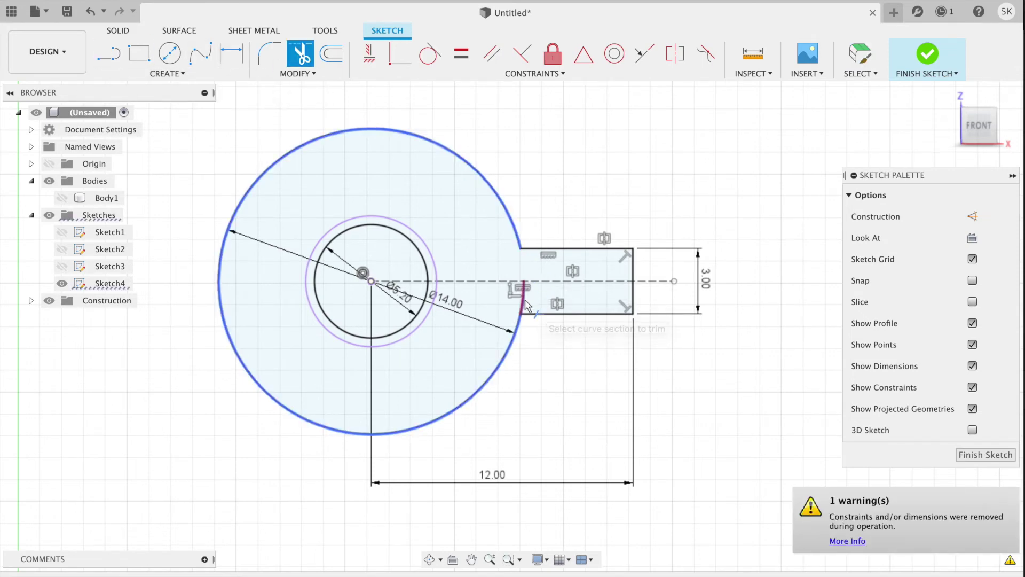
# - Fillet both disc-tab corners with a 2 mm radius
pyautogui.click(270, 54)
pyautogui.click(521, 249)
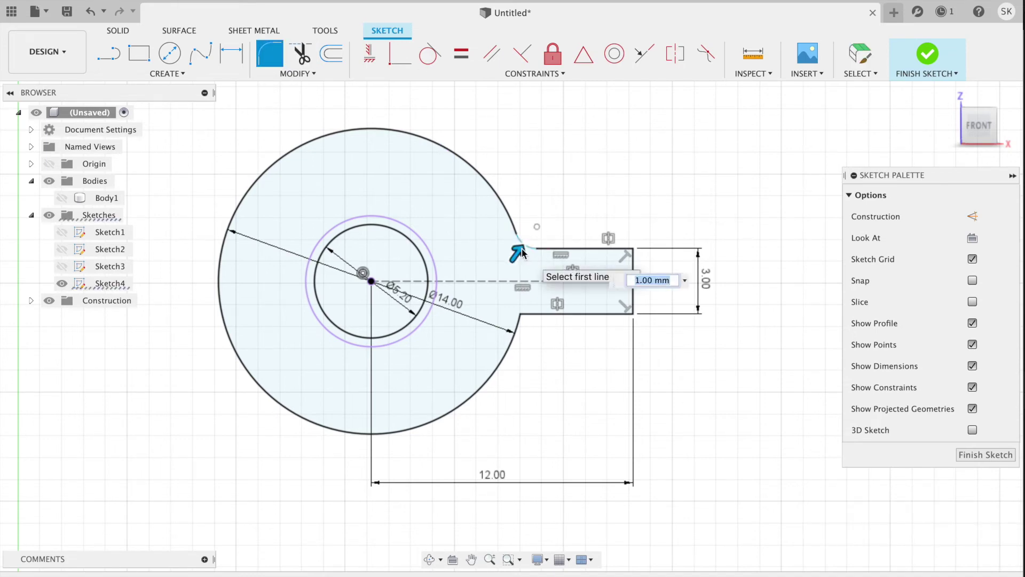
pyautogui.click(524, 318)
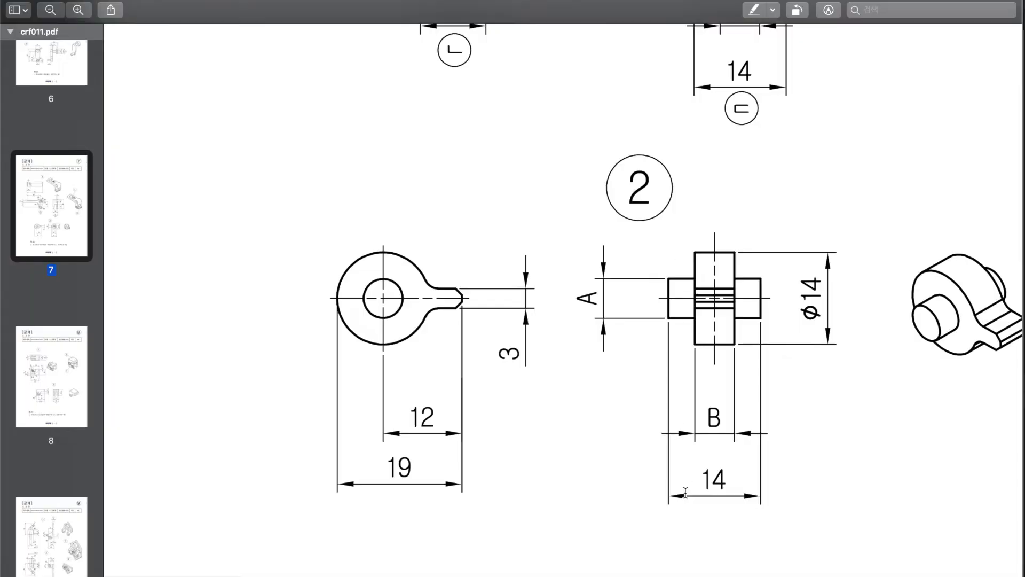
pyautogui.scroll(-10, 685, 492)
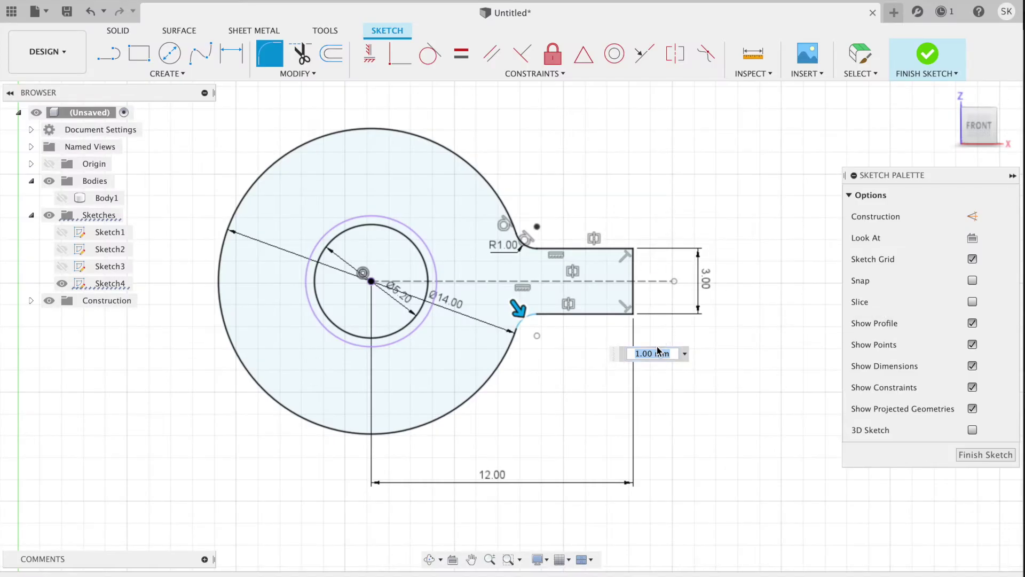
pyautogui.write('2')
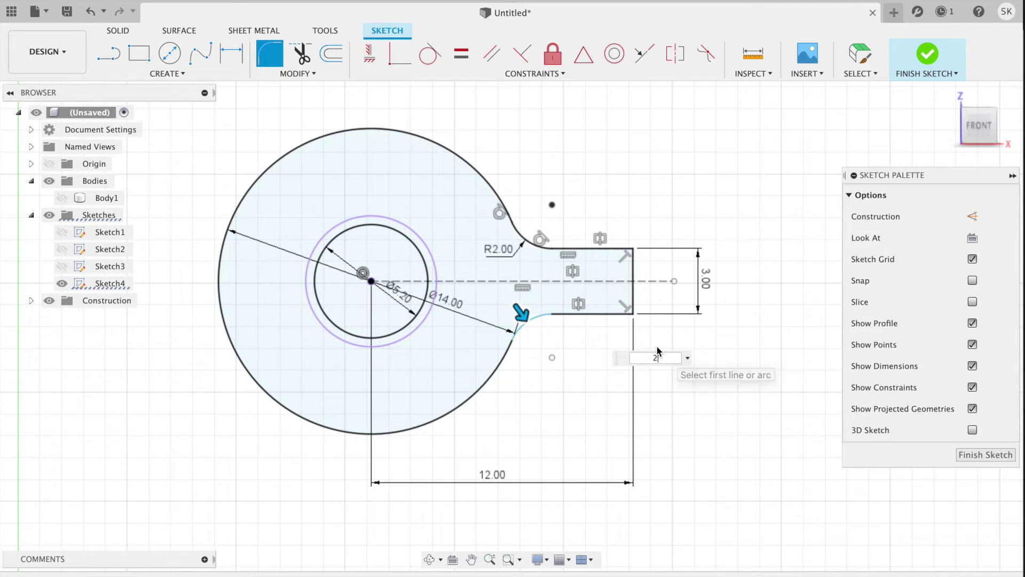
pyautogui.press('Return')
pyautogui.hscroll(-3, 678, 349)
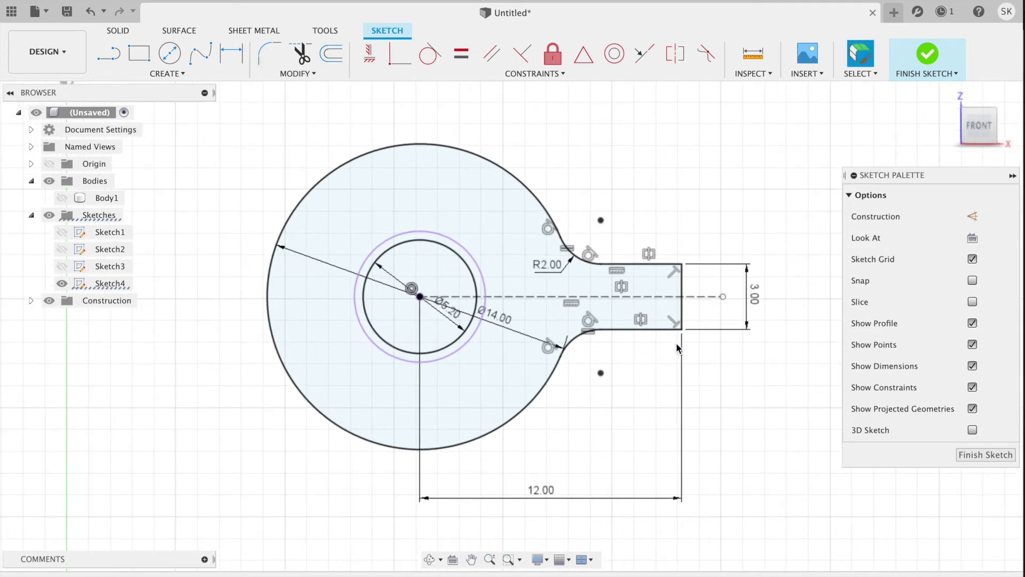
pyautogui.scroll(-4, 613, 405)
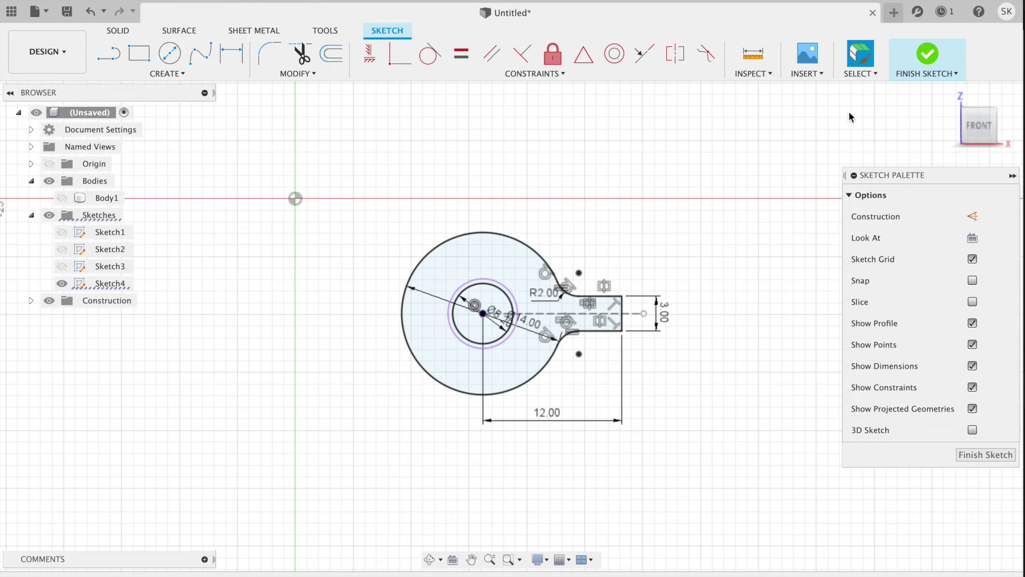
# - Scroll through page 7 of crf011.pdf to check part 2's dimensions and notes
pyautogui.press('super+Tab')
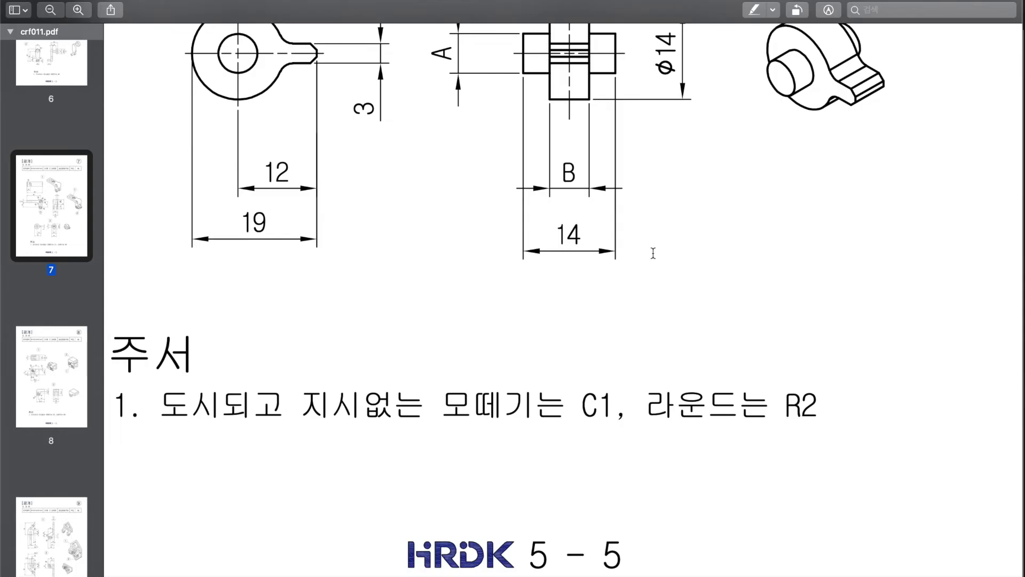
pyautogui.keyDown('ctrl'); pyautogui.scroll(-3, 644, 270); pyautogui.keyUp('ctrl')
pyautogui.scroll(3, 614, 288)
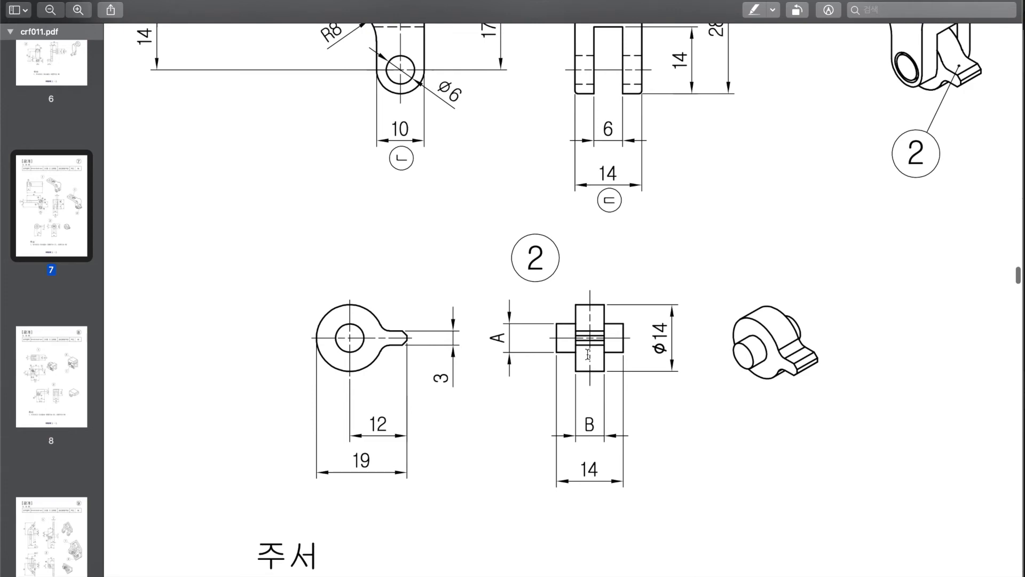
pyautogui.scroll(5, 608, 348)
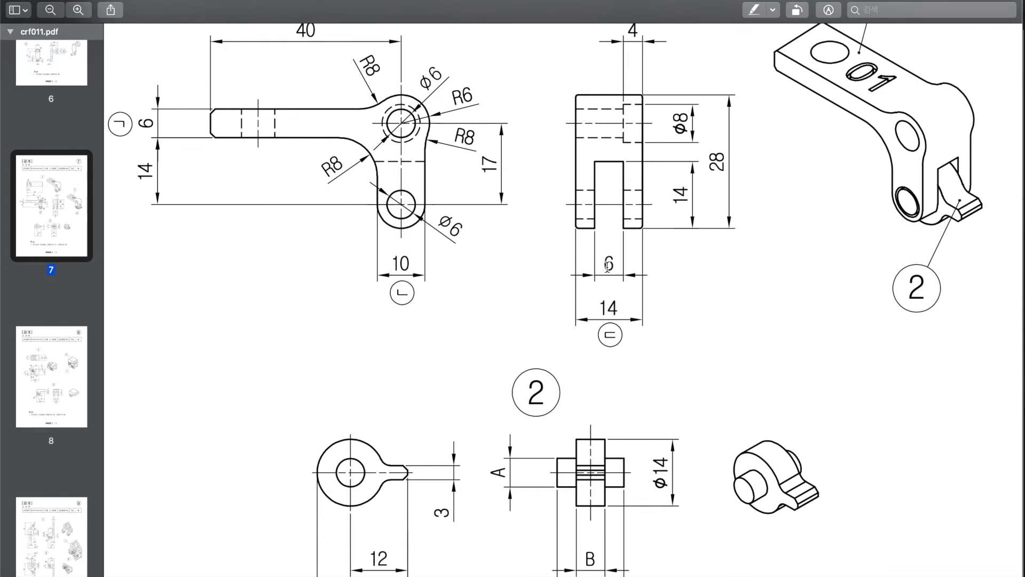
pyautogui.scroll(-4, 608, 266)
pyautogui.scroll(1, 609, 257)
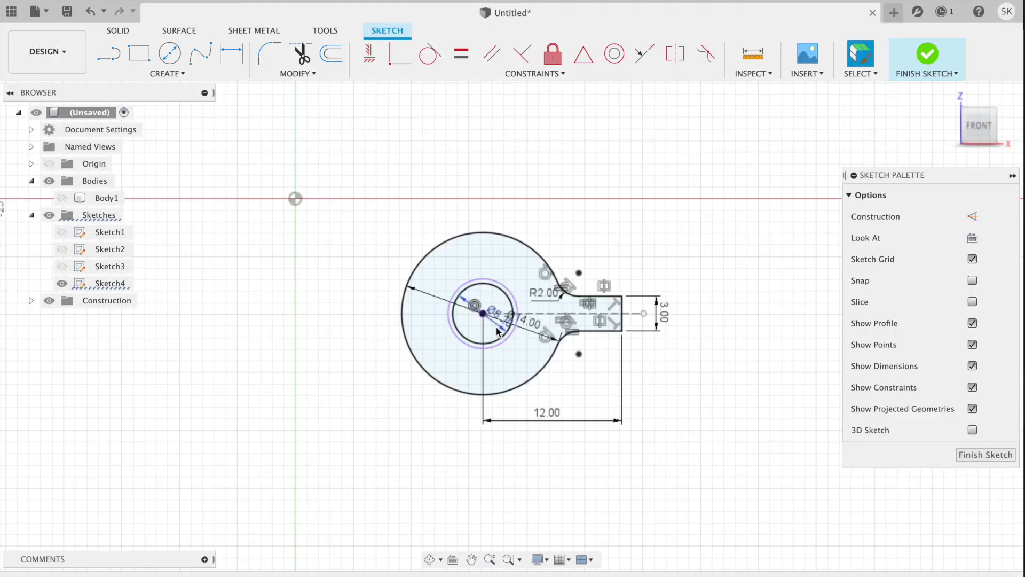
# - Extrude the disc-and-tab profile symmetrically, 5.2 mm full thickness, as new Body2
pyautogui.press('Return')
pyautogui.click(533, 363)
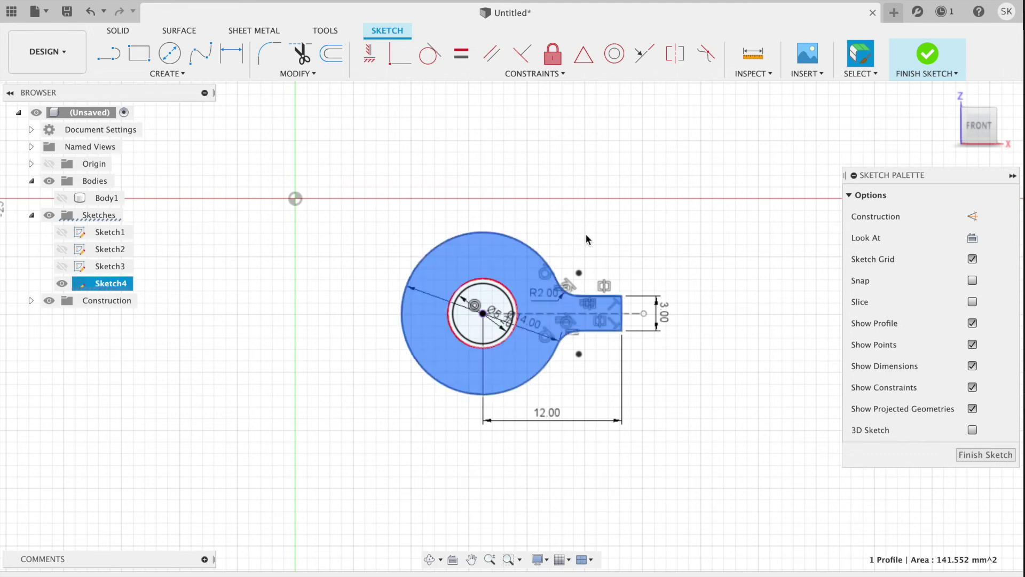
pyautogui.press('e')
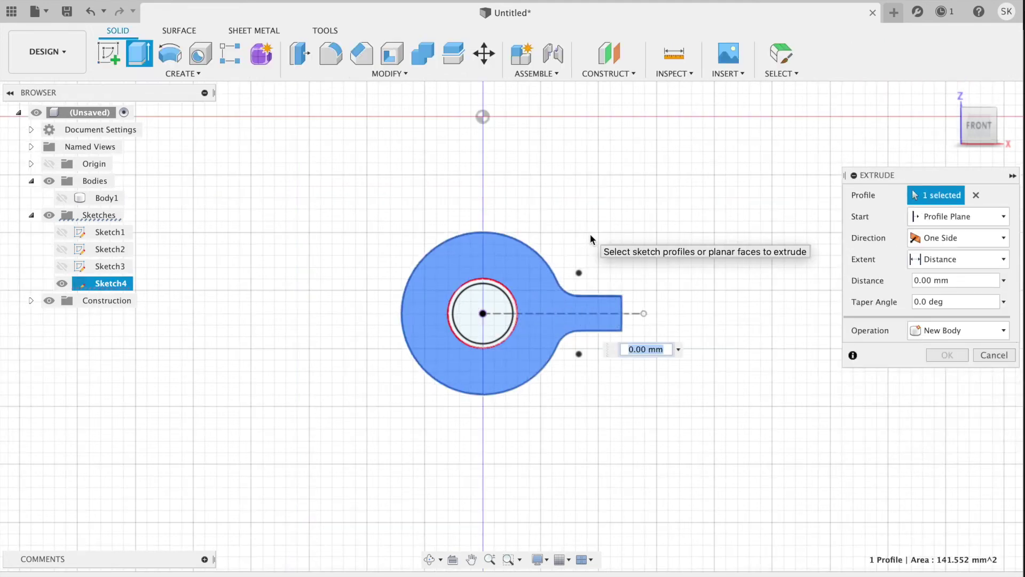
pyautogui.click(928, 236)
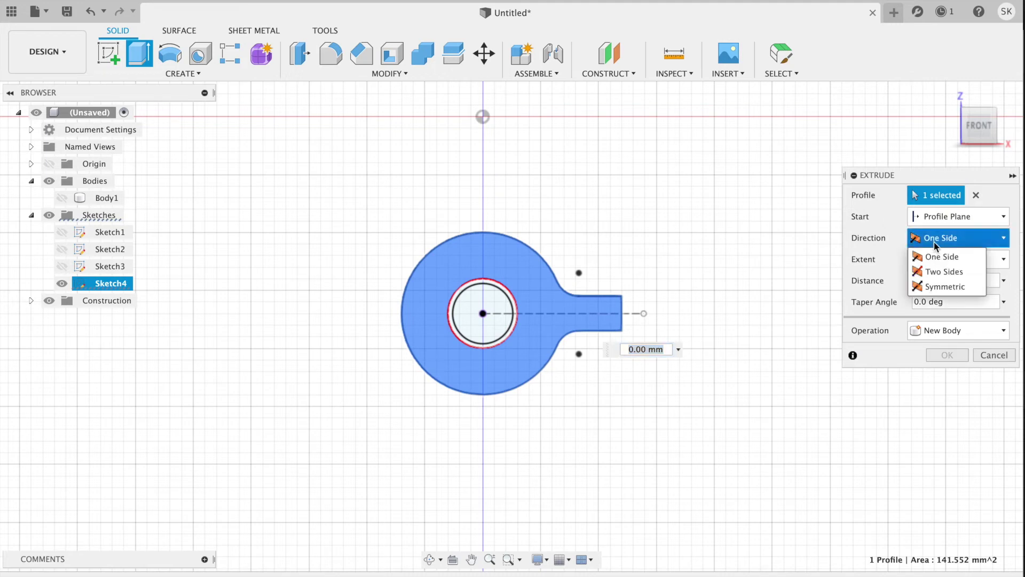
pyautogui.click(940, 287)
pyautogui.click(940, 259)
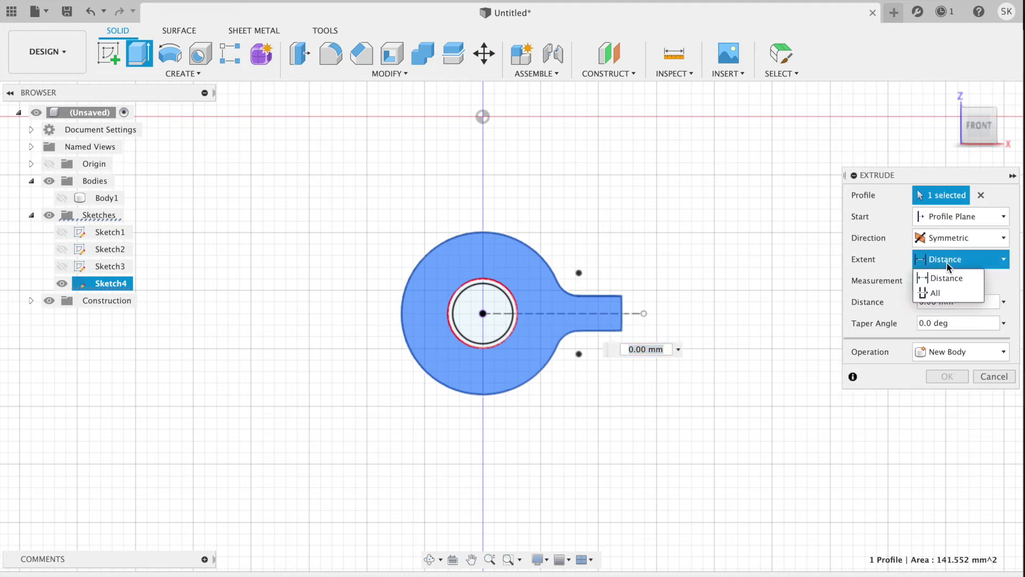
pyautogui.click(941, 279)
pyautogui.doubleClick(963, 300)
pyautogui.write('5')
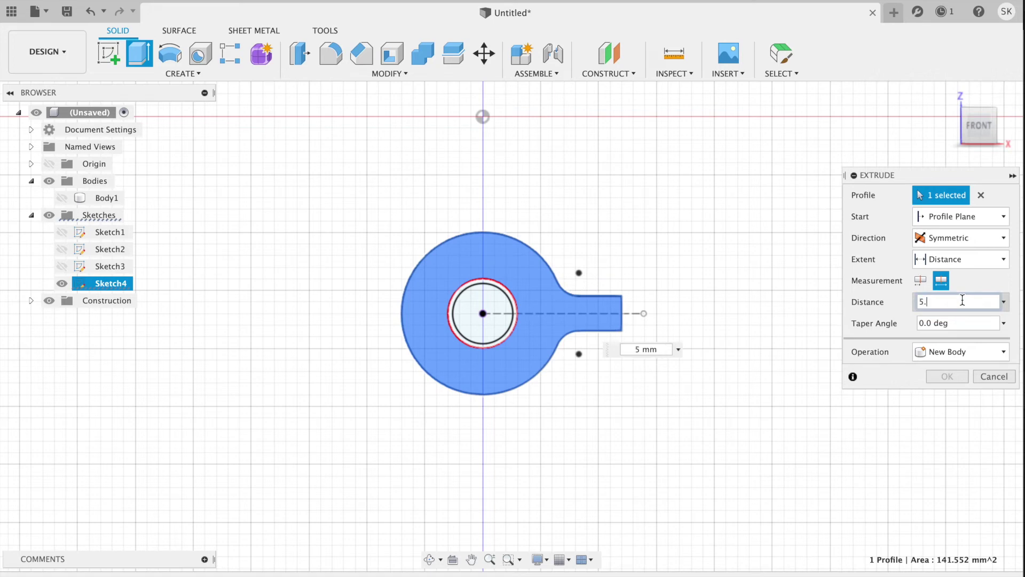
pyautogui.write('2')
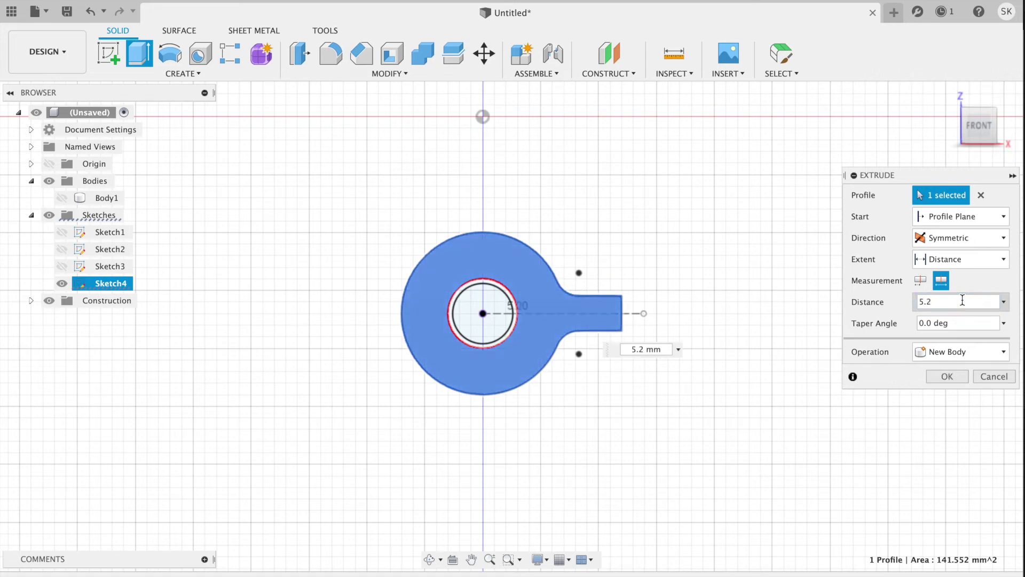
pyautogui.press('Return')
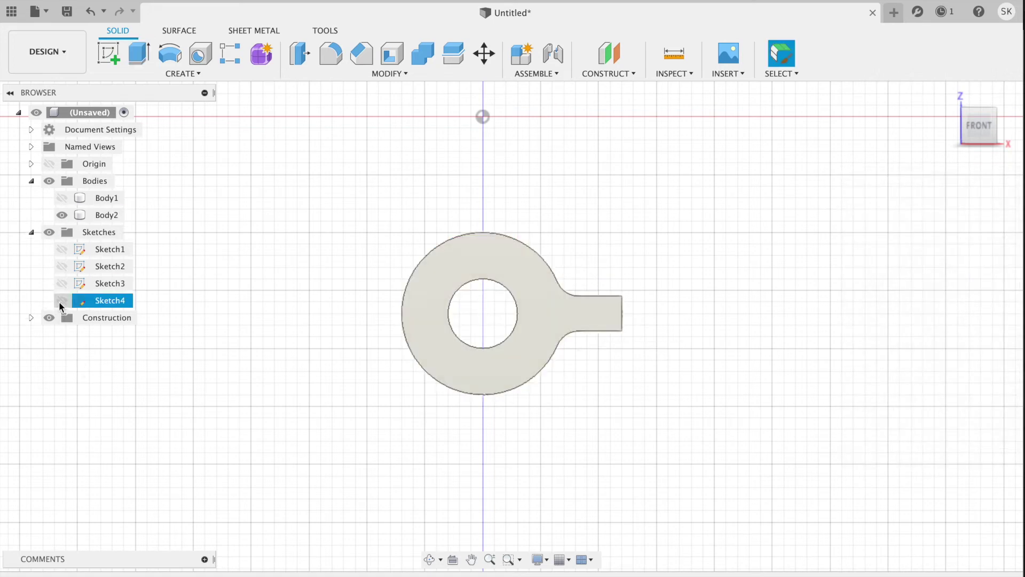
# - Show Sketch4 again and test-select its inner circle and ring profiles, then clear the selection
pyautogui.click(62, 300)
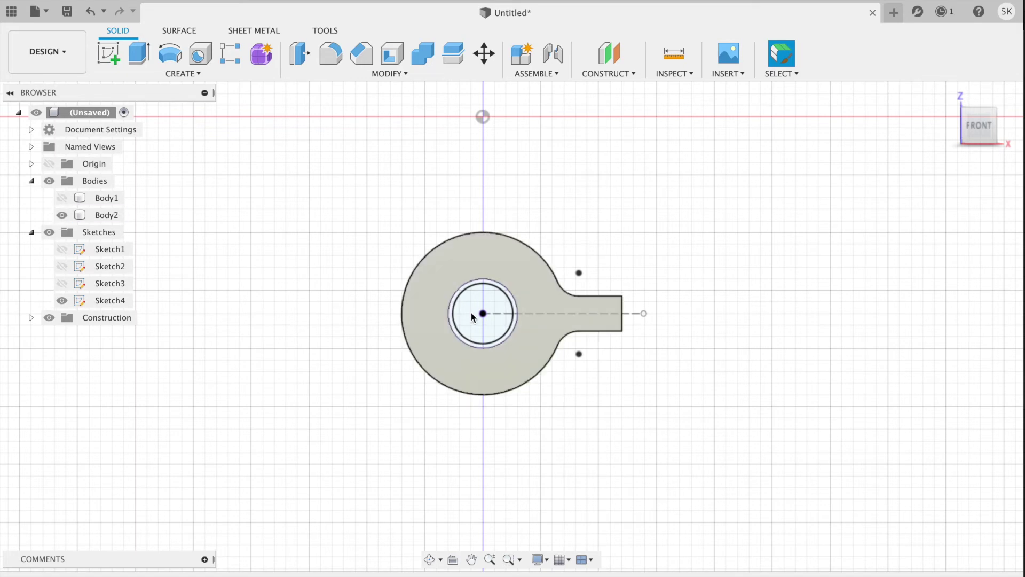
pyautogui.scroll(3, 471, 316)
pyautogui.click(470, 357)
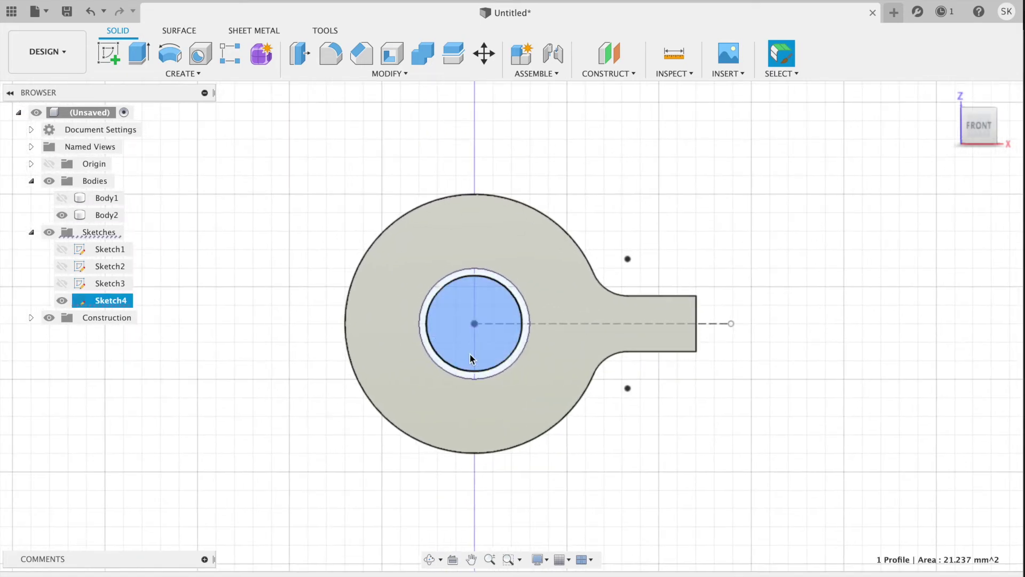
pyautogui.scroll(2, 507, 368)
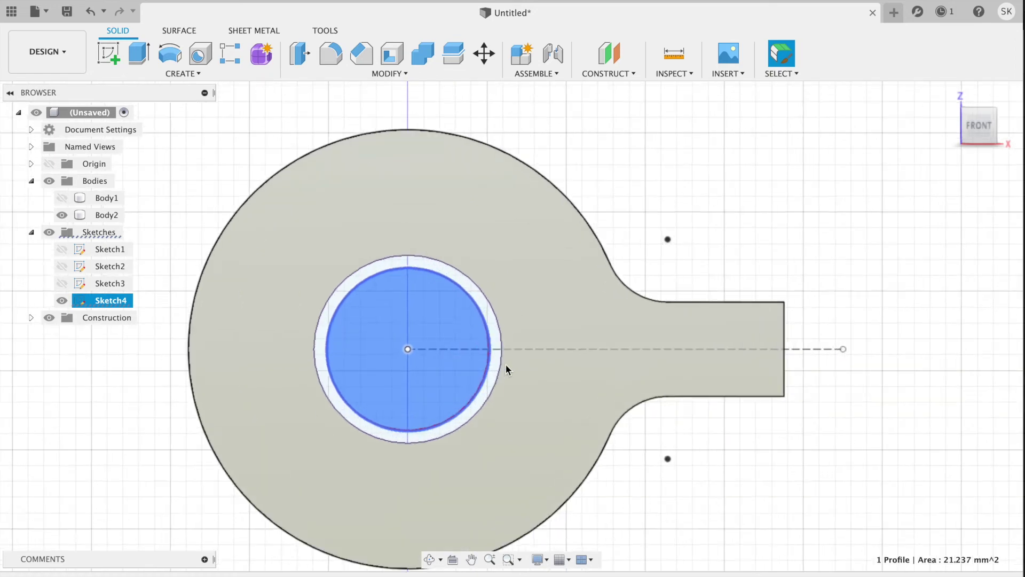
pyautogui.scroll(1, 496, 363)
pyautogui.keyDown('shift'); pyautogui.click(481, 384); pyautogui.keyUp('shift')
pyautogui.scroll(-1, 574, 234)
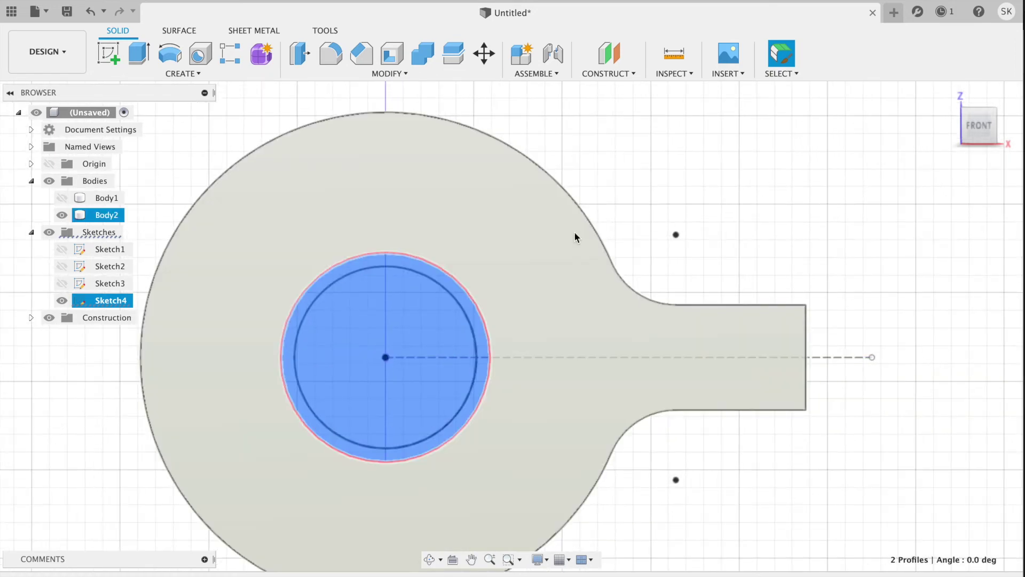
pyautogui.scroll(-1, 577, 234)
pyautogui.scroll(-2, 631, 199)
pyautogui.scroll(-2, 630, 200)
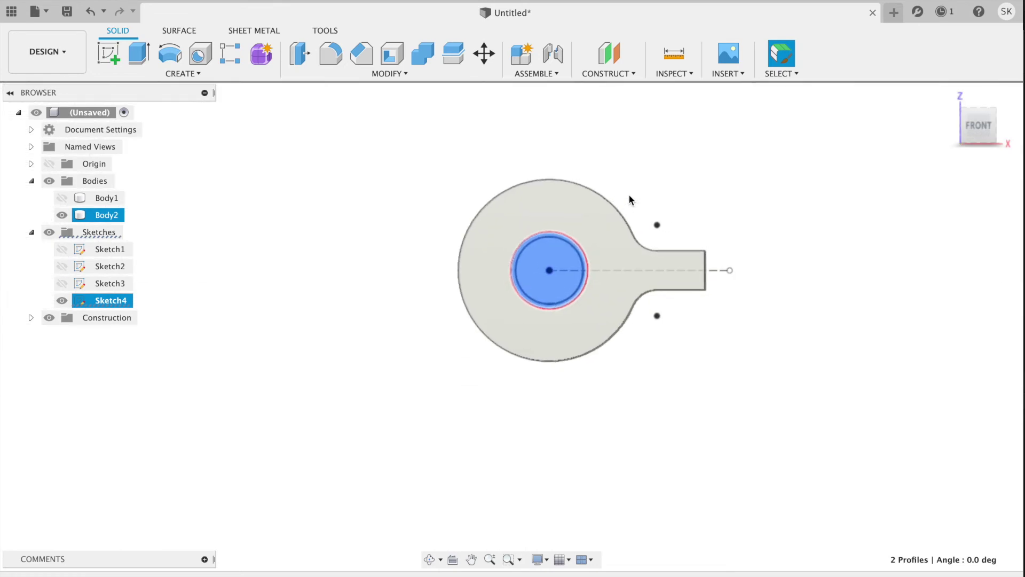
pyautogui.click(597, 357)
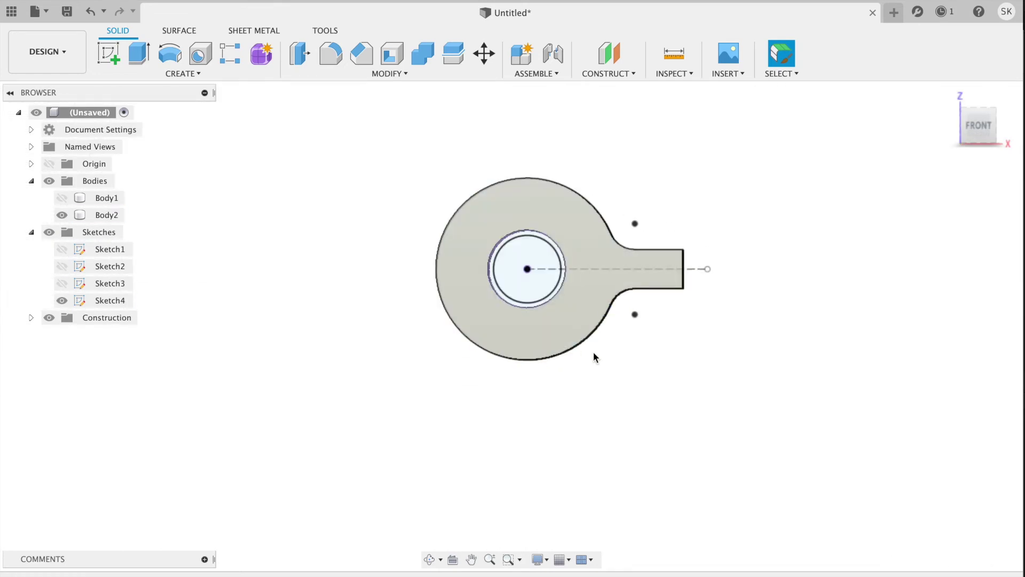
# - Compare with the PDF drawing, toggle Body1 on and off, and inspect Body2
pyautogui.scroll(2, 585, 293)
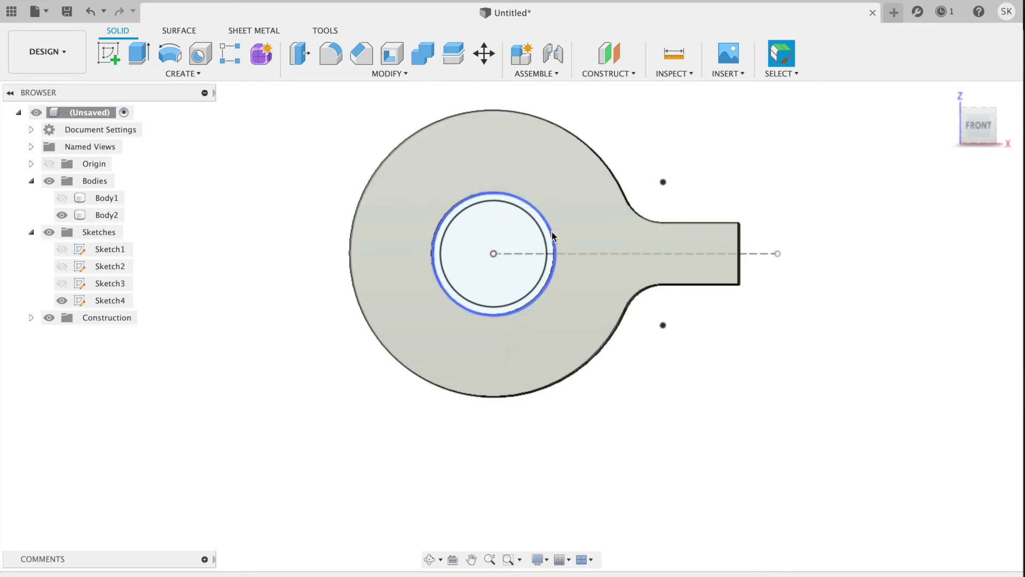
pyautogui.scroll(3, 541, 228)
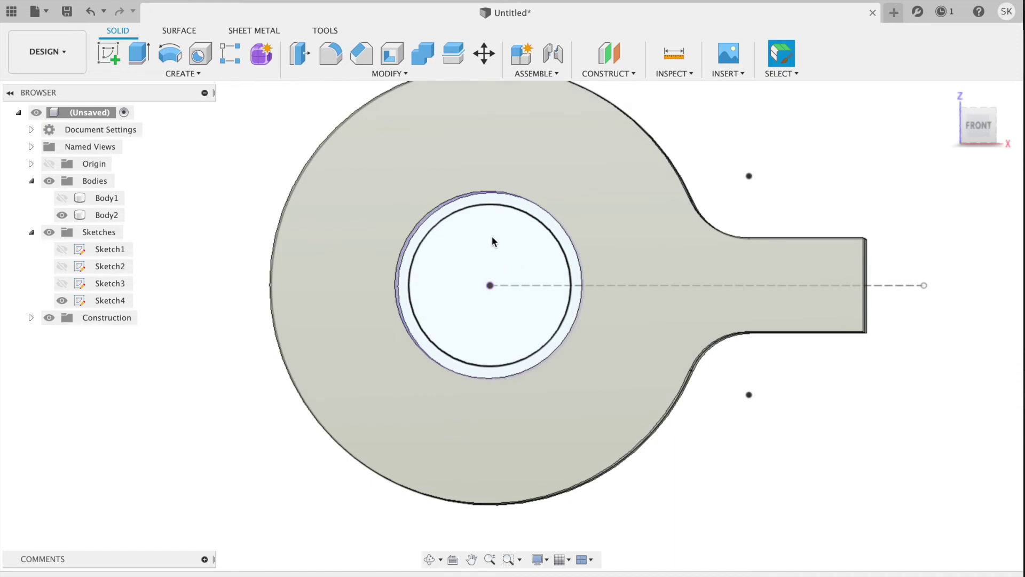
pyautogui.press('super+Tab')
pyautogui.scroll(-3, 636, 374)
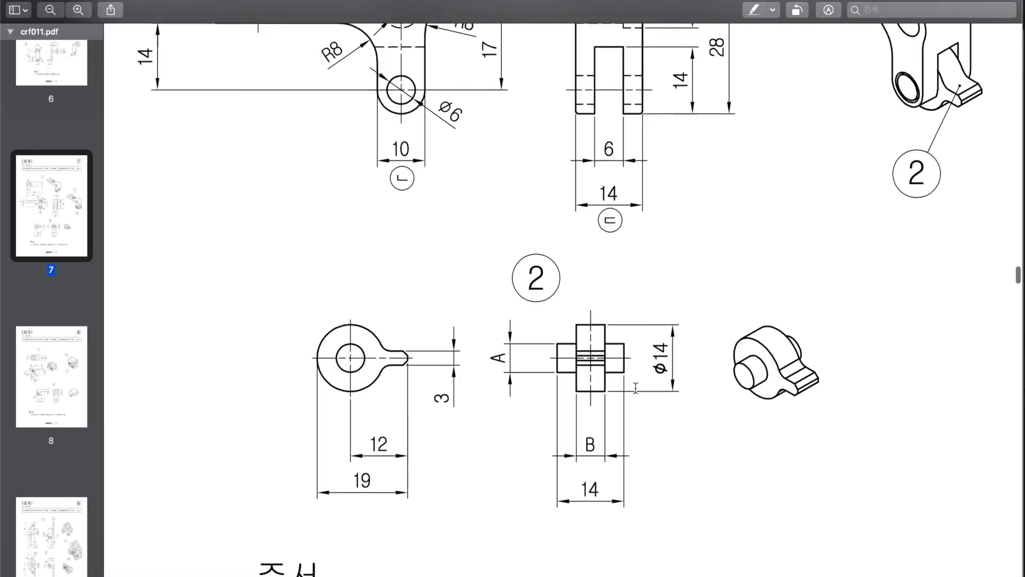
pyautogui.press('super+Tab')
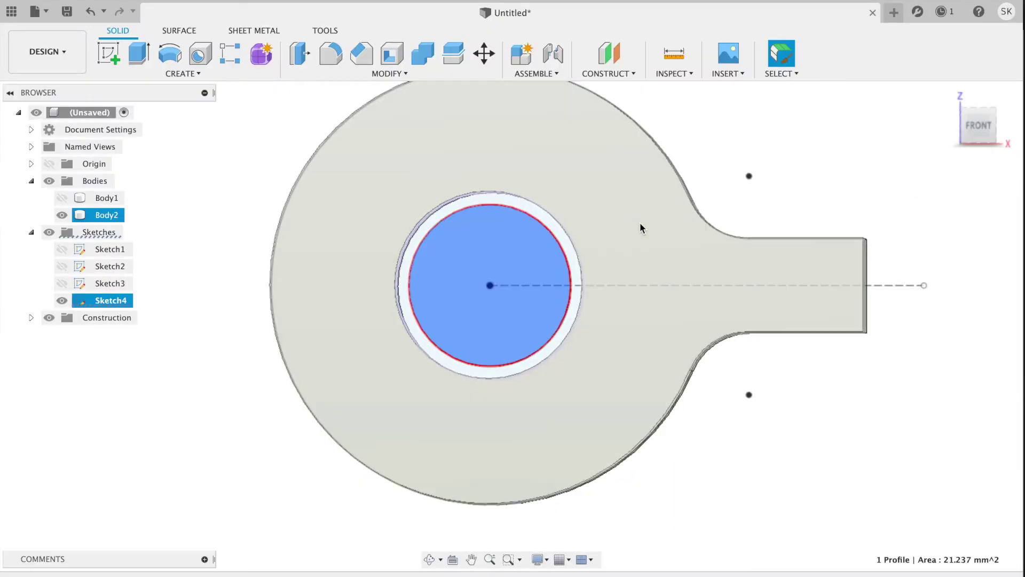
pyautogui.click(62, 197)
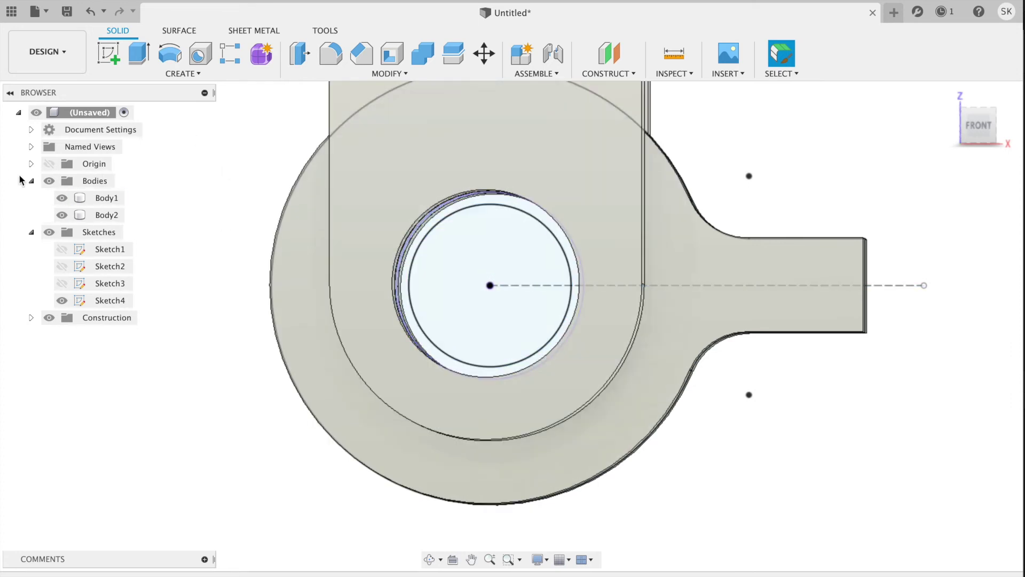
pyautogui.click(62, 198)
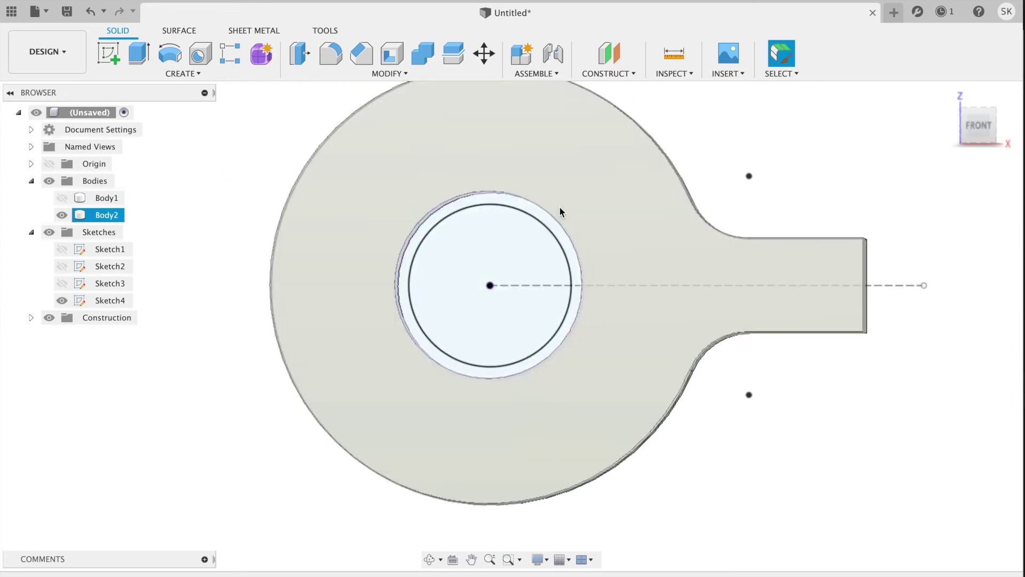
pyautogui.click(611, 224)
pyautogui.click(613, 300)
pyautogui.press('Escape')
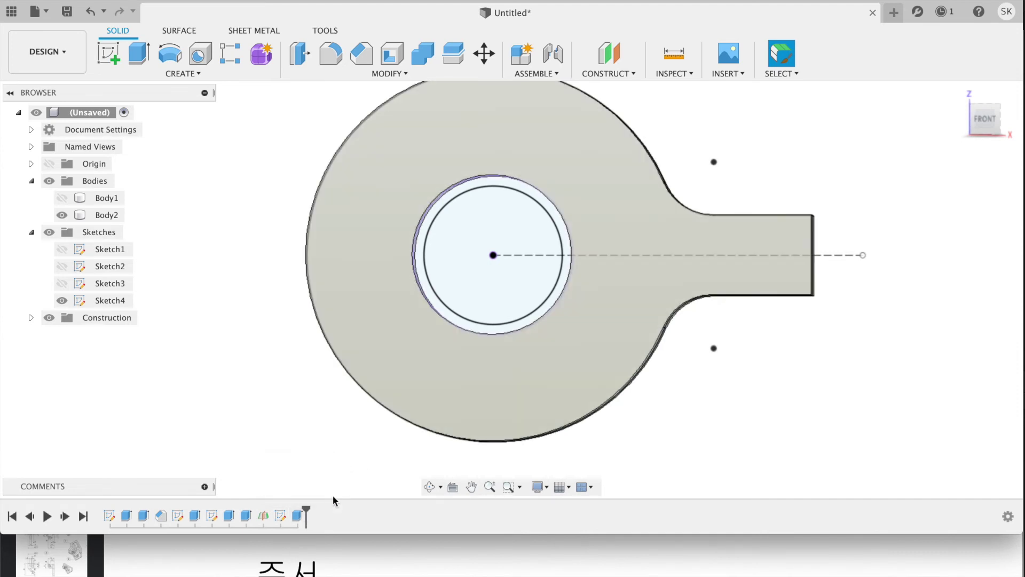
# - Edit Extrude6 to add the ring profile between the Sketch4 circles
pyautogui.rightClick(300, 518)
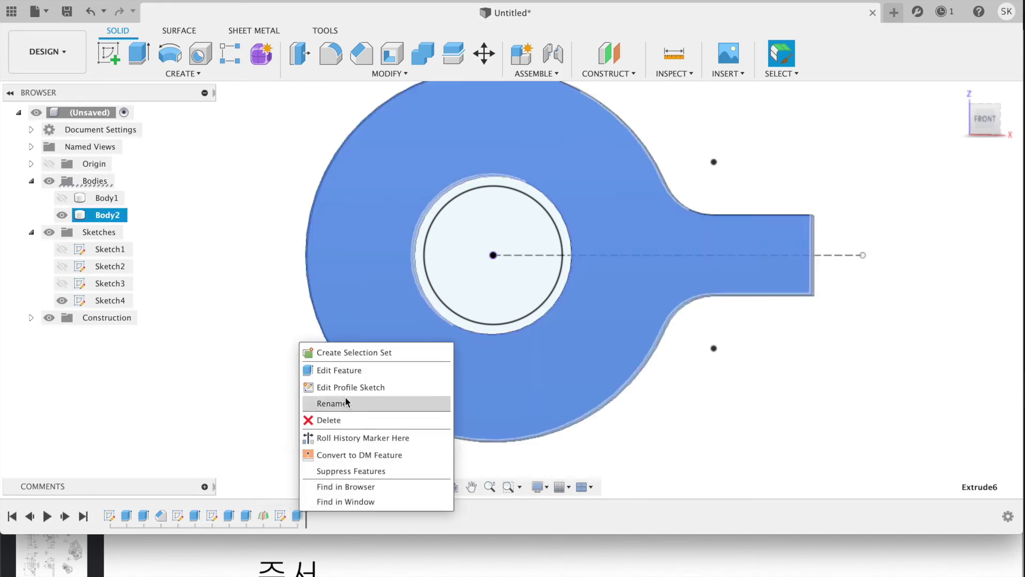
pyautogui.click(359, 374)
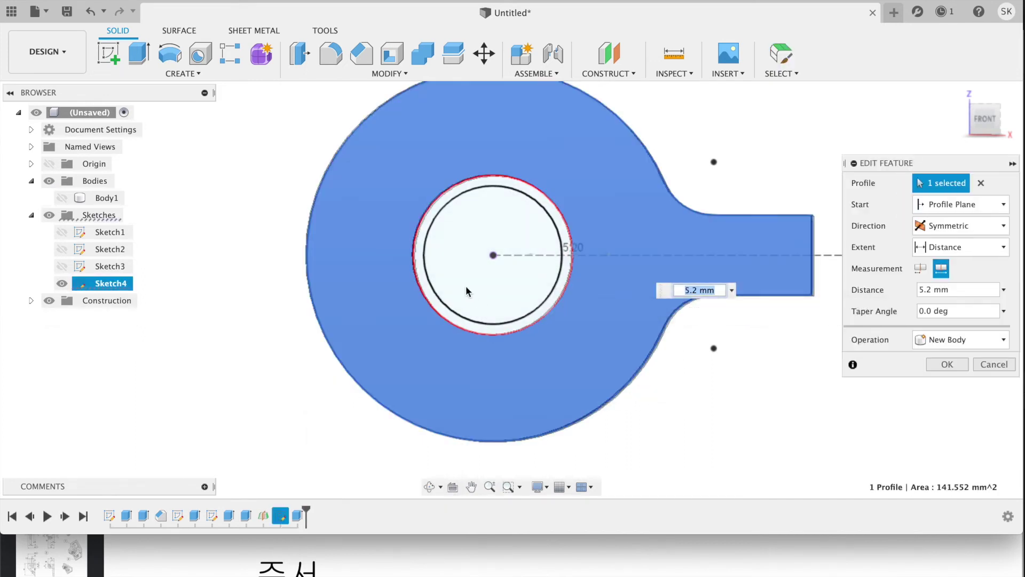
pyautogui.scroll(3, 470, 291)
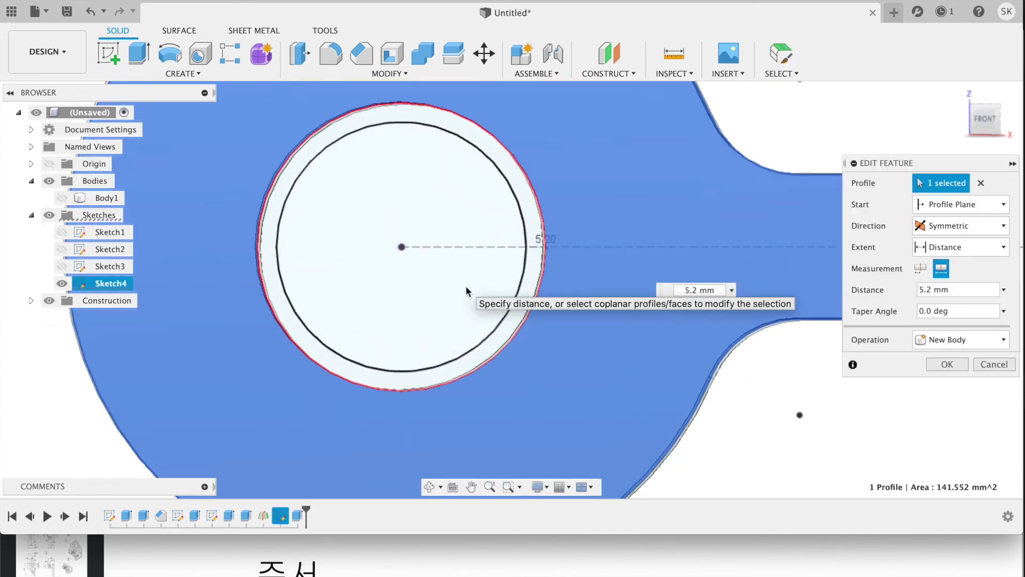
pyautogui.click(525, 268)
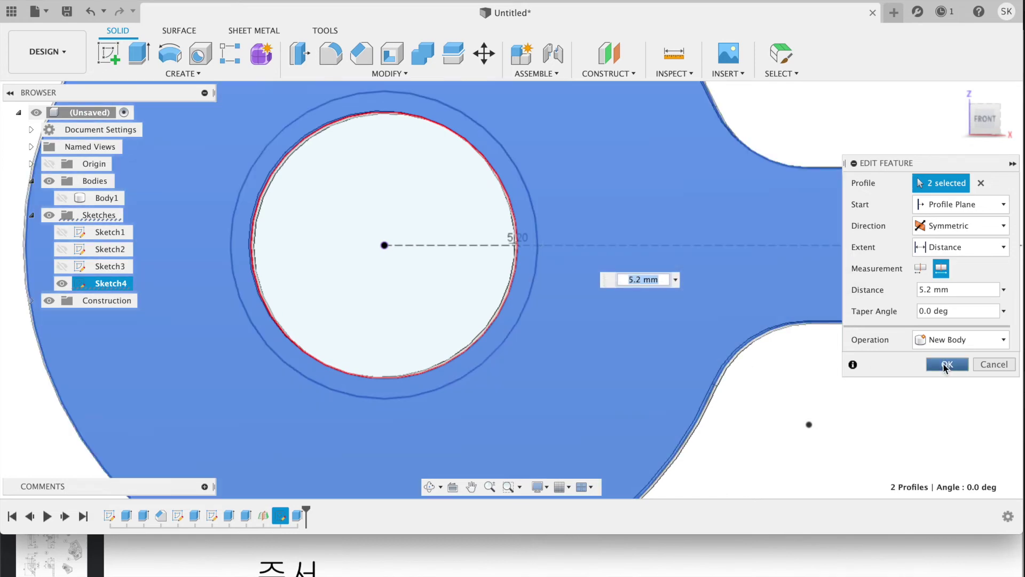
pyautogui.click(945, 365)
pyautogui.scroll(-5, 609, 290)
pyautogui.scroll(-3, 586, 291)
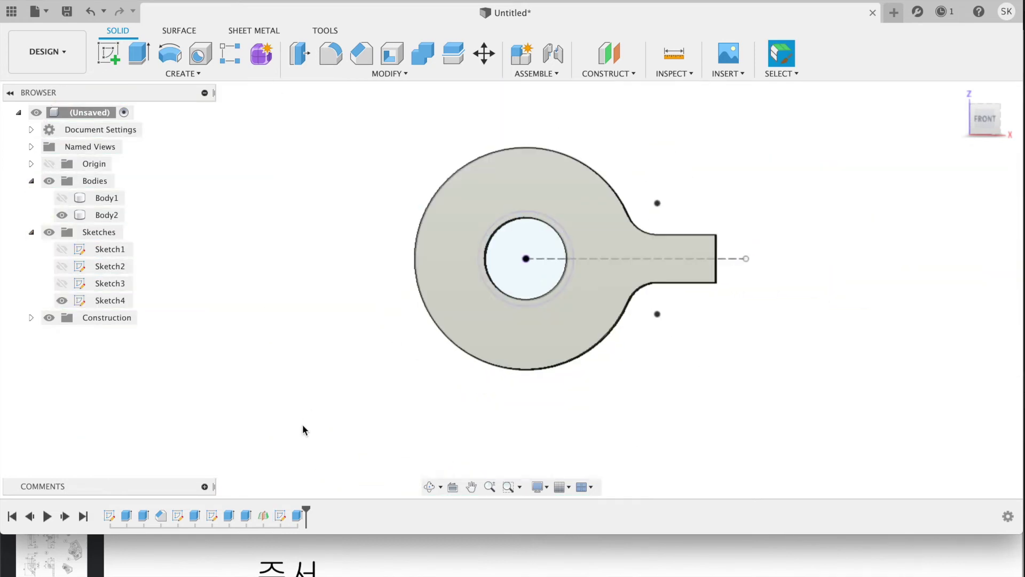
# - Select the circle profile inside the disc's hole and check it against the PDF drawing
pyautogui.doubleClick(396, 534)
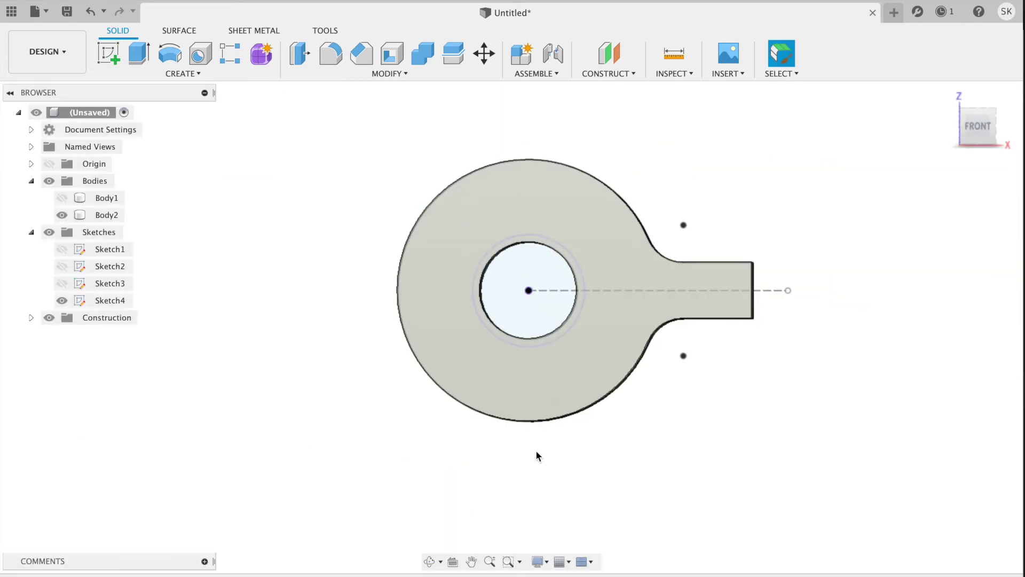
pyautogui.keyDown('shift'); pyautogui.moveTo(620, 423); pyautogui.dragTo(620, 423, button='middle'); pyautogui.keyUp('shift')
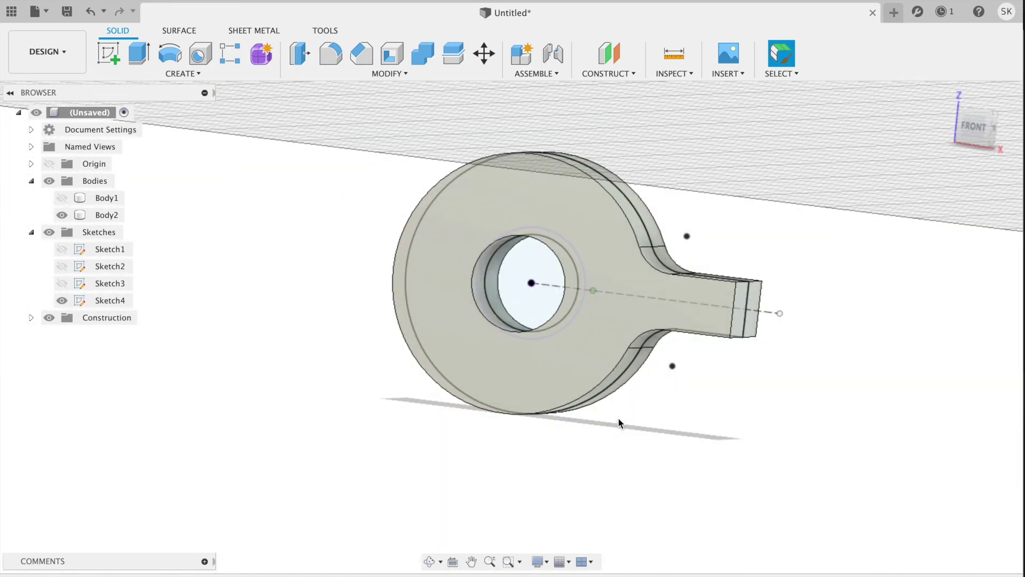
pyautogui.click(517, 309)
pyautogui.scroll(-5, 748, 164)
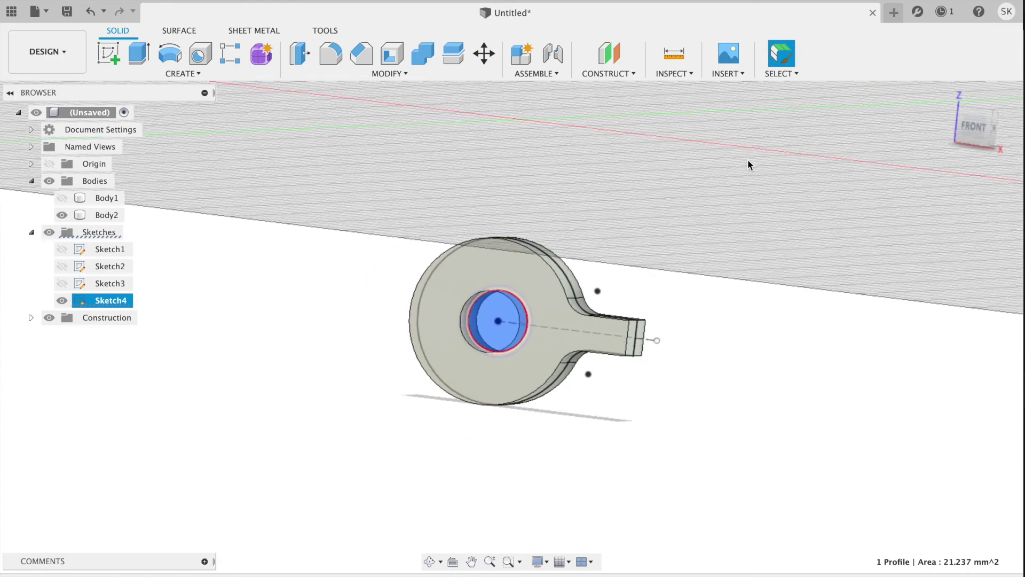
pyautogui.press('super+Tab')
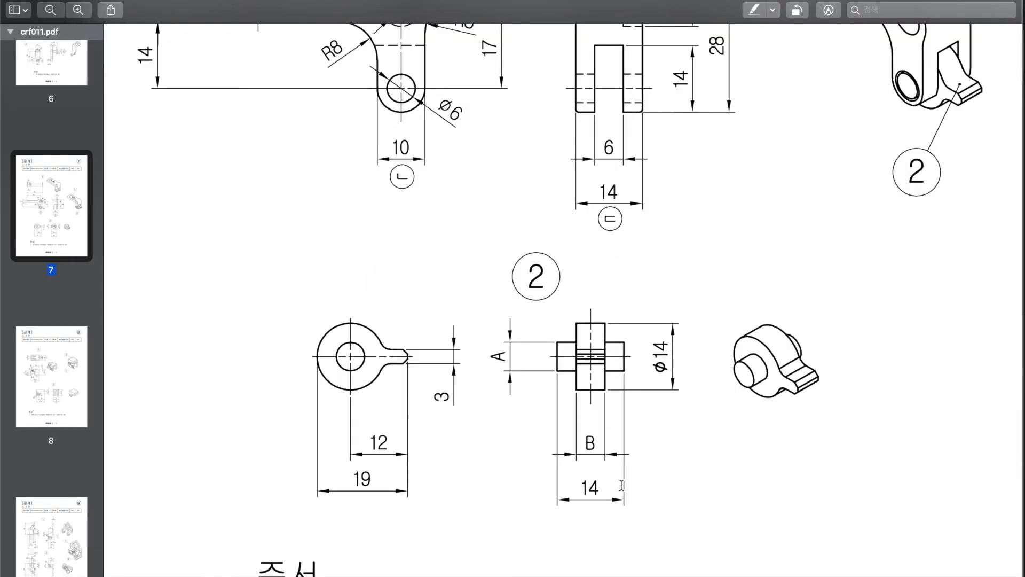
pyautogui.press('super+Tab')
pyautogui.moveTo(502, 342)
pyautogui.keyDown('shift'); pyautogui.mouseDown(button='middle')
pyautogui.moveTo(513, 320)
pyautogui.moveTo(502, 342)
pyautogui.mouseUp(button='middle'); pyautogui.keyUp('shift')
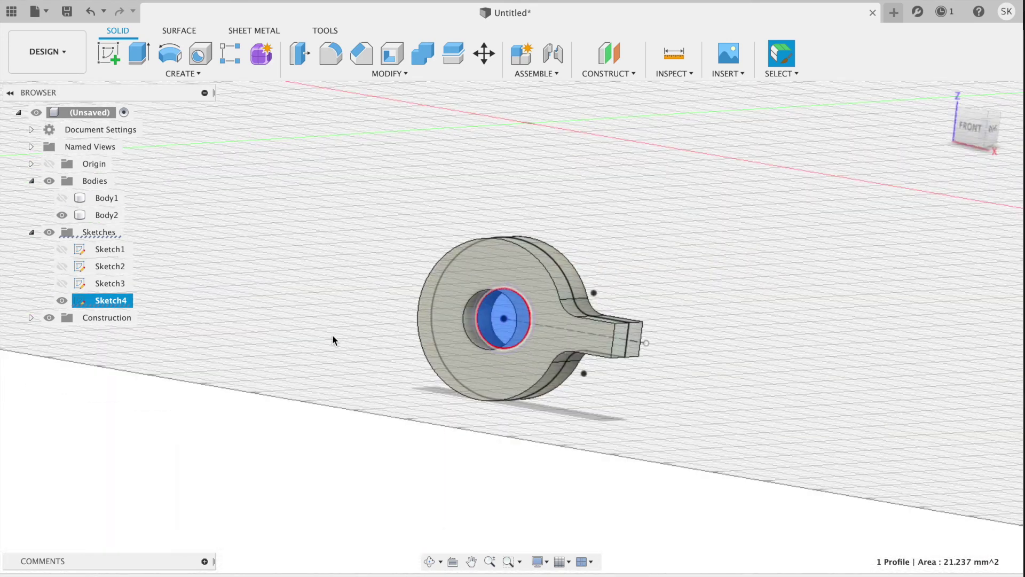
# - Extrude the hole profile symmetrically 14 mm as whole length, then hide Sketch4
pyautogui.press('e')
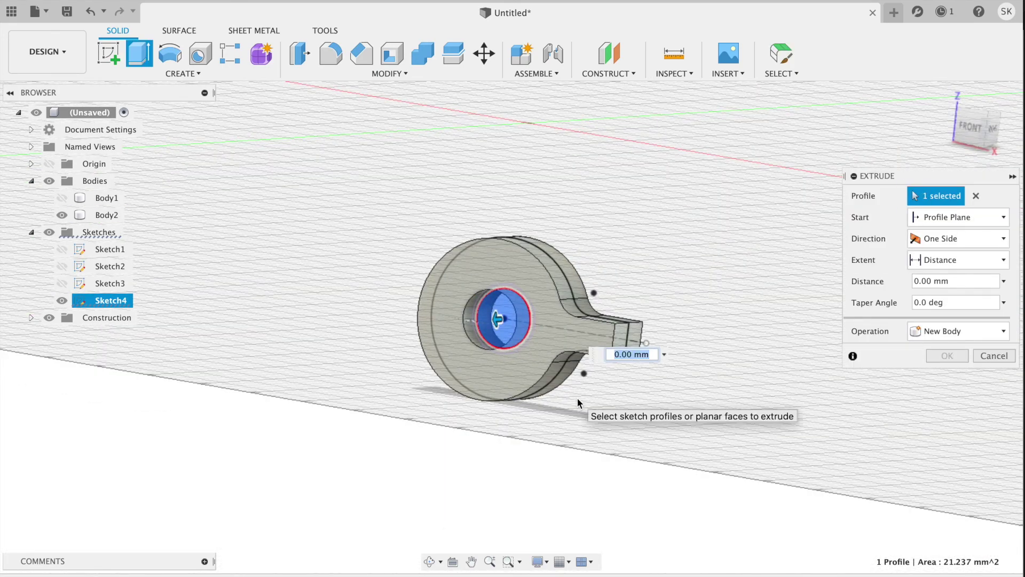
pyautogui.click(962, 239)
pyautogui.click(945, 271)
pyautogui.click(941, 281)
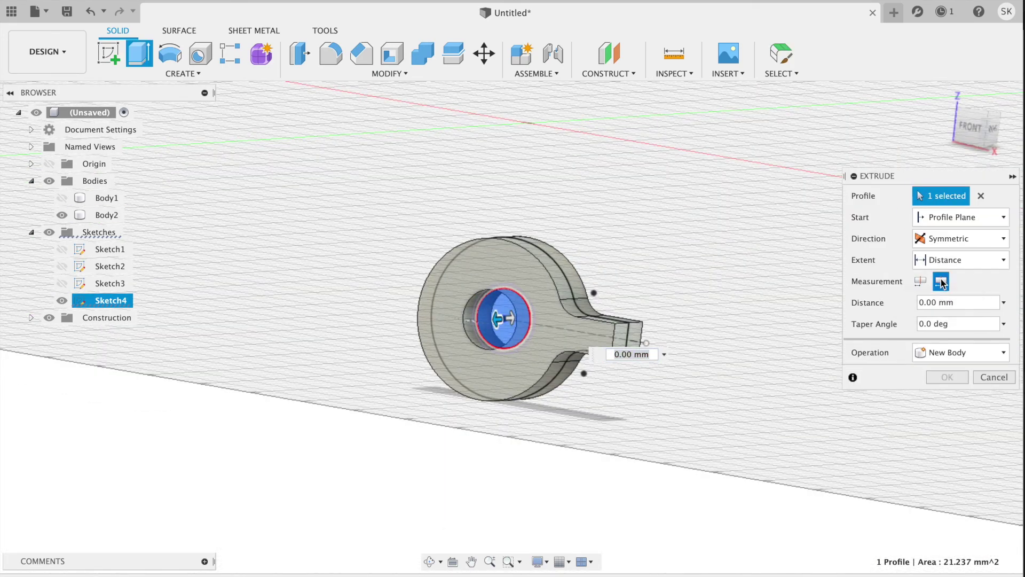
pyautogui.click(960, 304)
pyautogui.write('1')
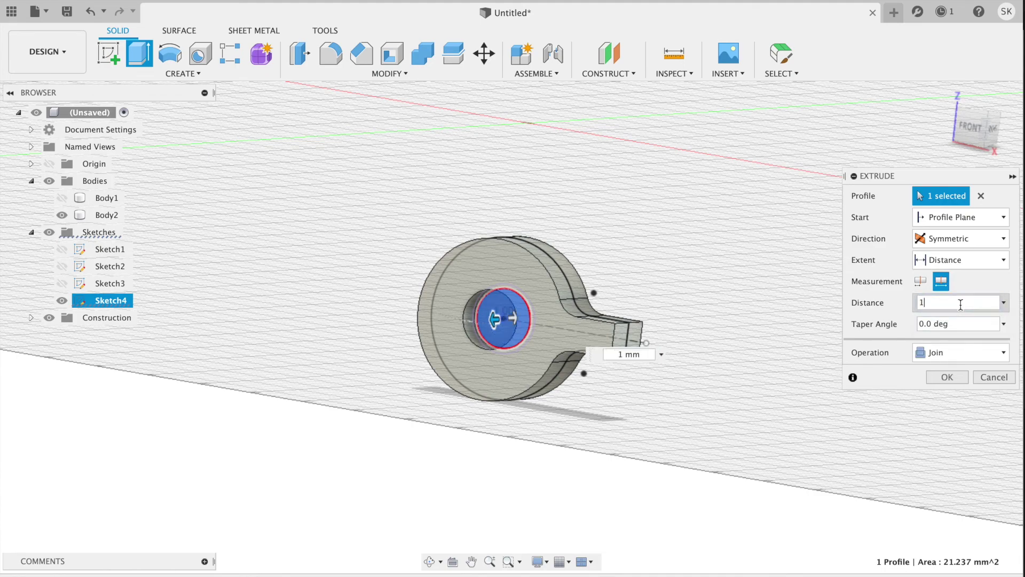
pyautogui.write('4')
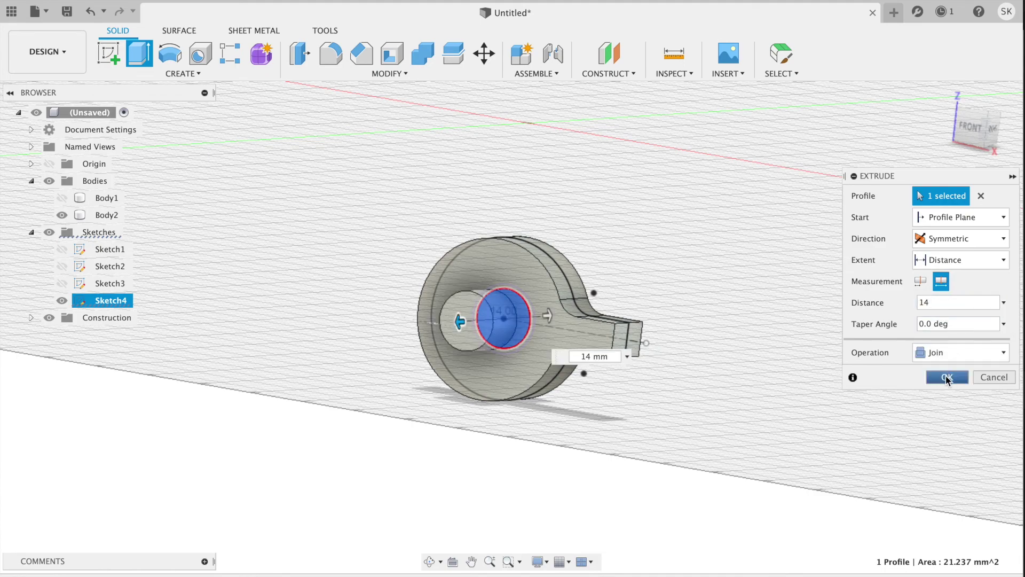
pyautogui.click(947, 377)
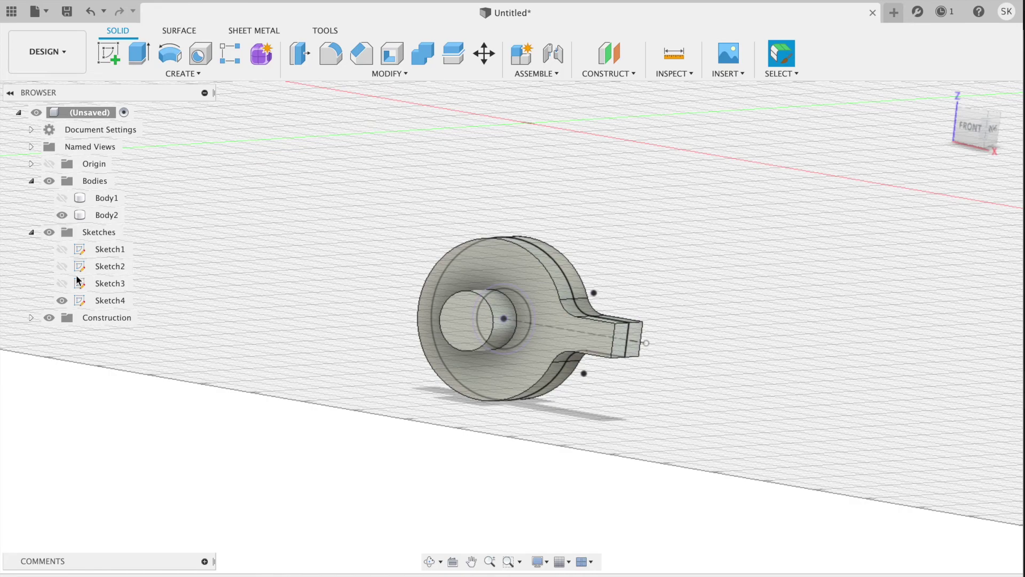
pyautogui.click(62, 300)
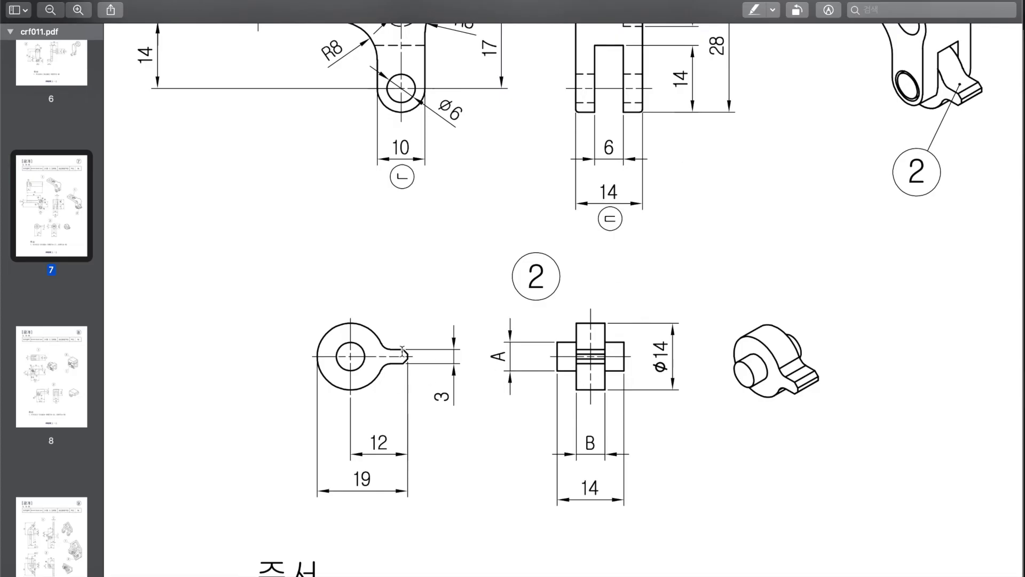
# - Chamfer the tab's two end edges by 1 mm and return to the home view
pyautogui.scroll(-1, 470, 420)
pyautogui.scroll(-4, 470, 419)
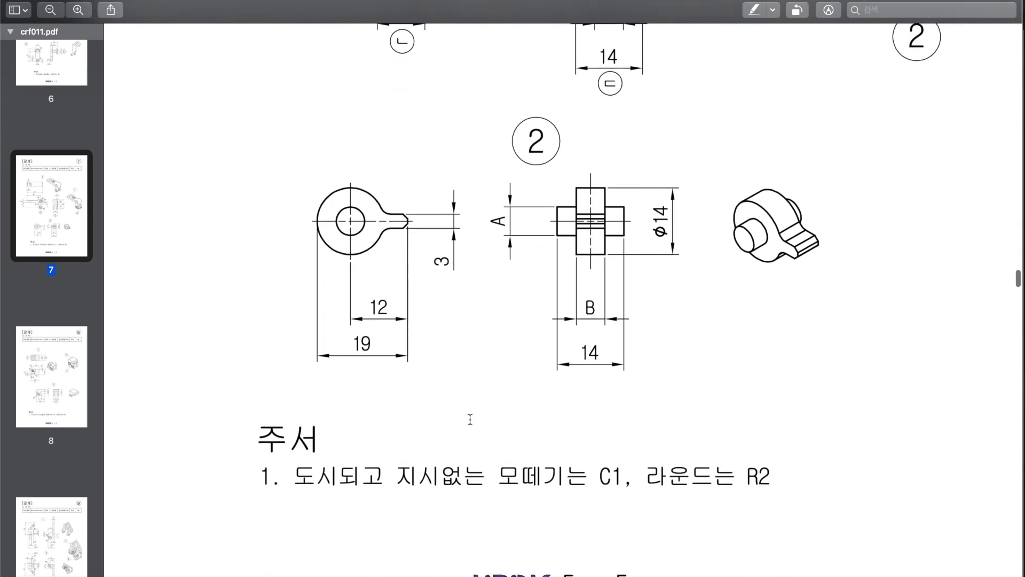
pyautogui.scroll(3, 470, 419)
pyautogui.scroll(3, 470, 419)
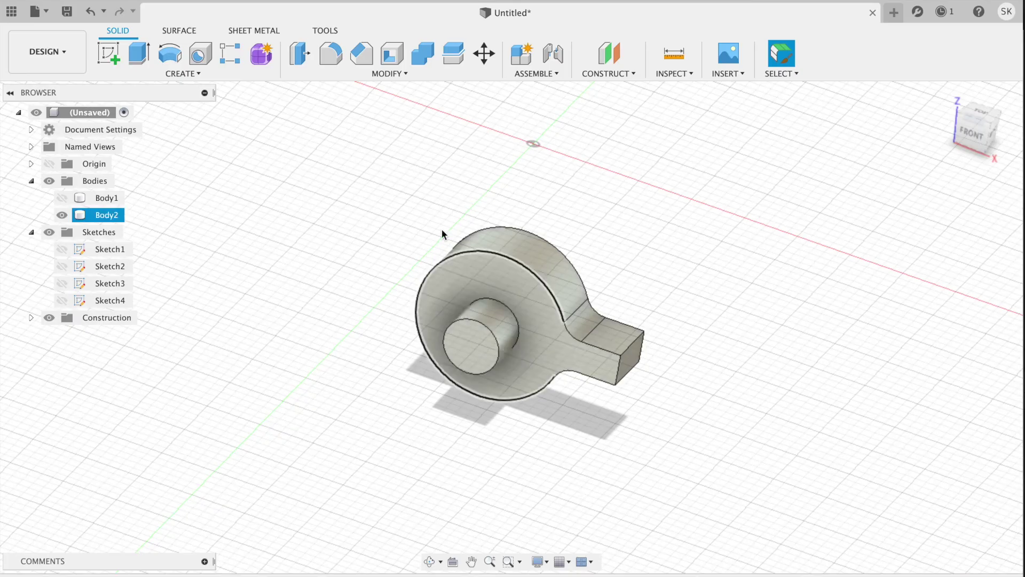
pyautogui.click(361, 54)
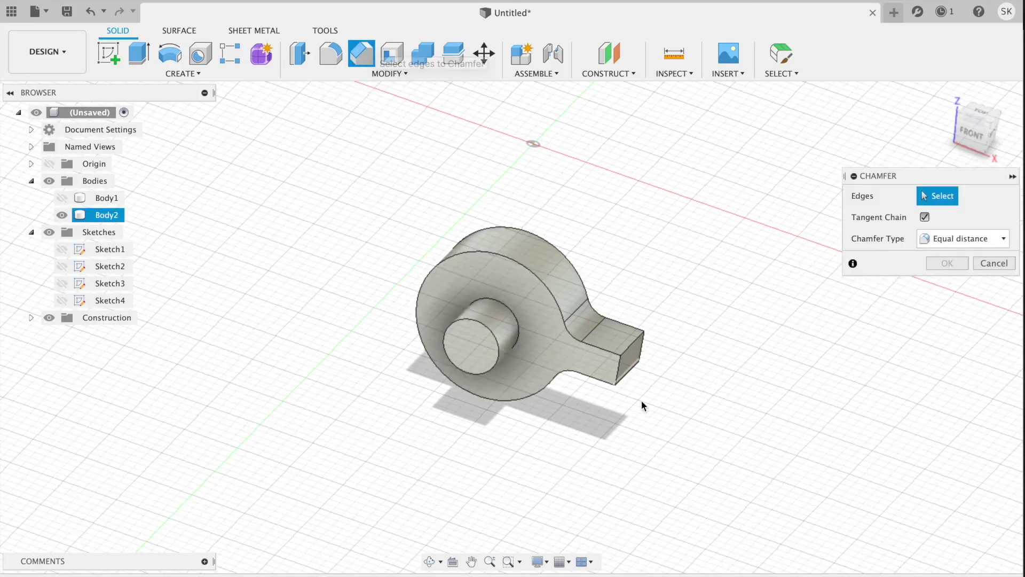
pyautogui.click(631, 349)
pyautogui.click(632, 372)
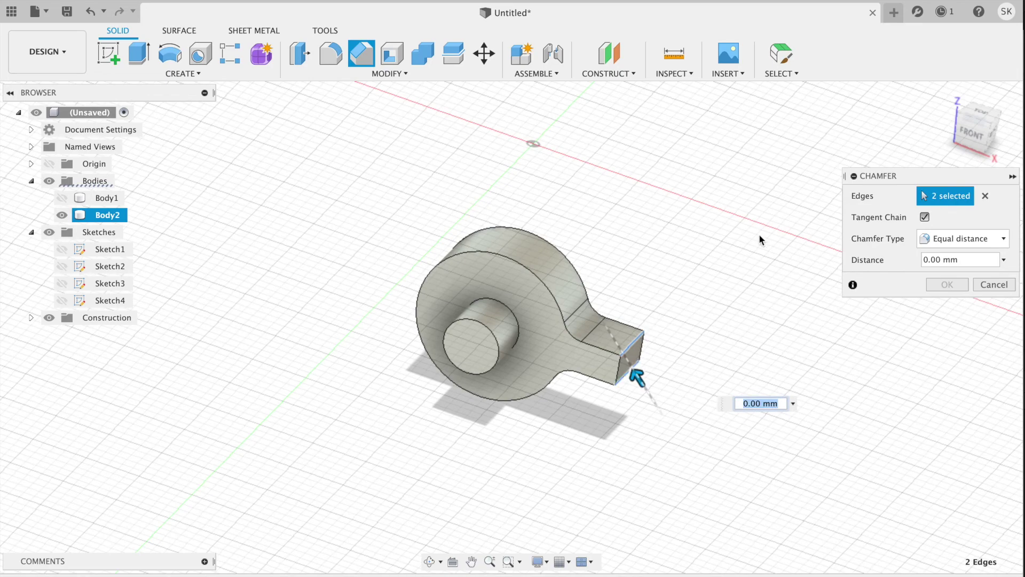
pyautogui.write('1')
pyautogui.press('Return')
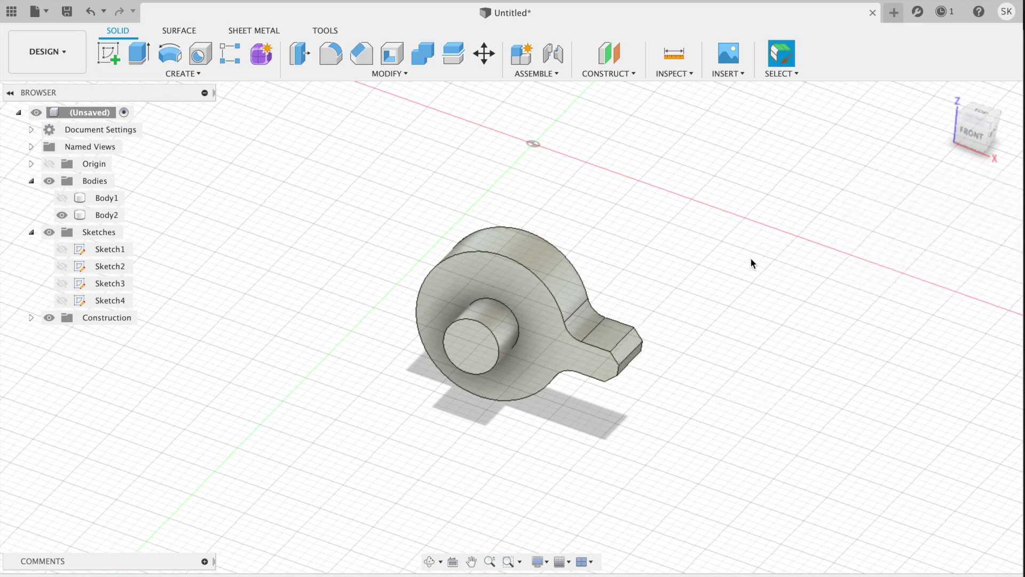
pyautogui.press('F6')
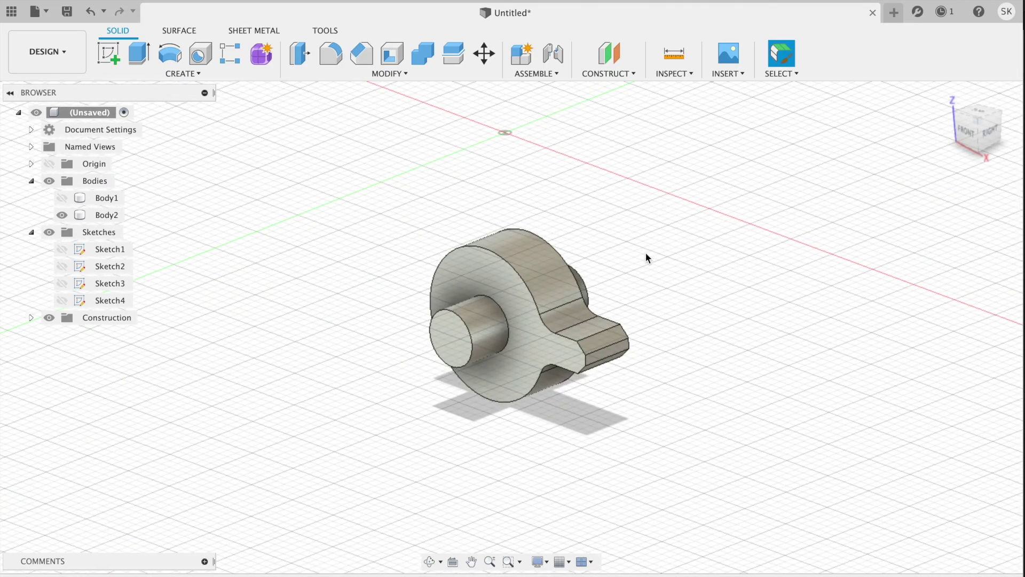
pyautogui.press('F6')
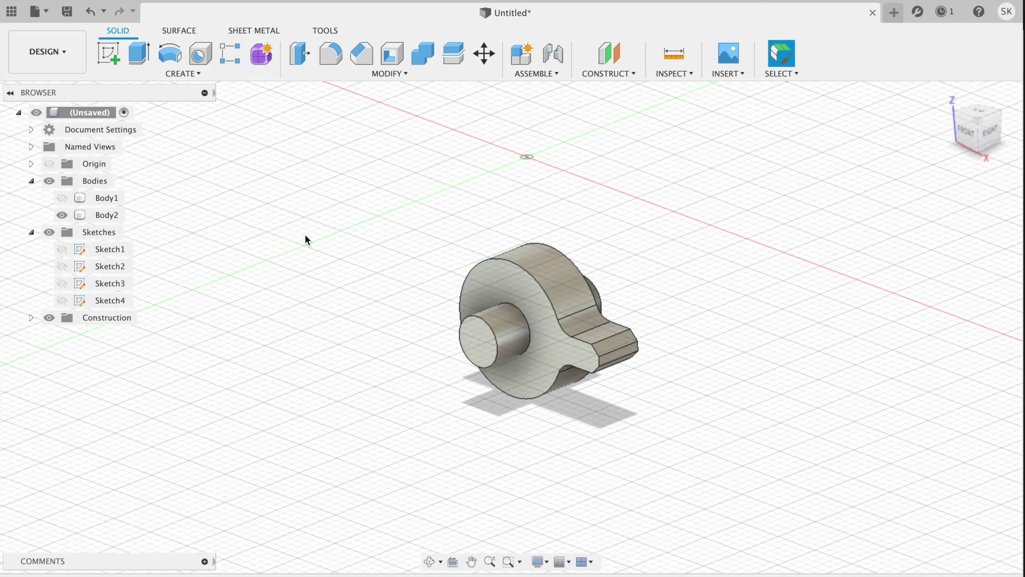
# - Show Body1 again and compare the model with the PDF drawing
pyautogui.click(63, 202)
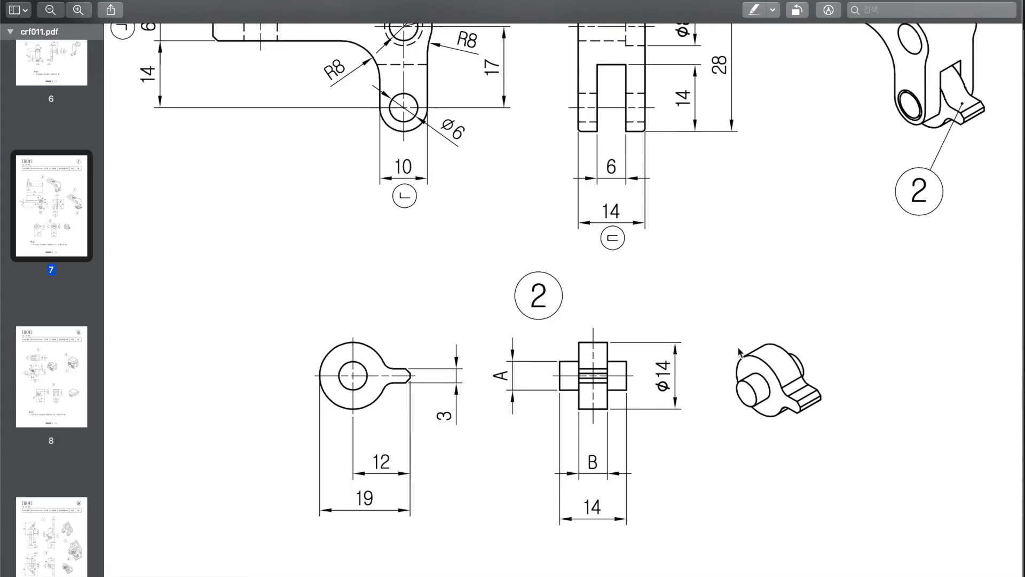
pyautogui.scroll(2, 764, 344)
pyautogui.scroll(5, 764, 345)
pyautogui.scroll(-2, 790, 334)
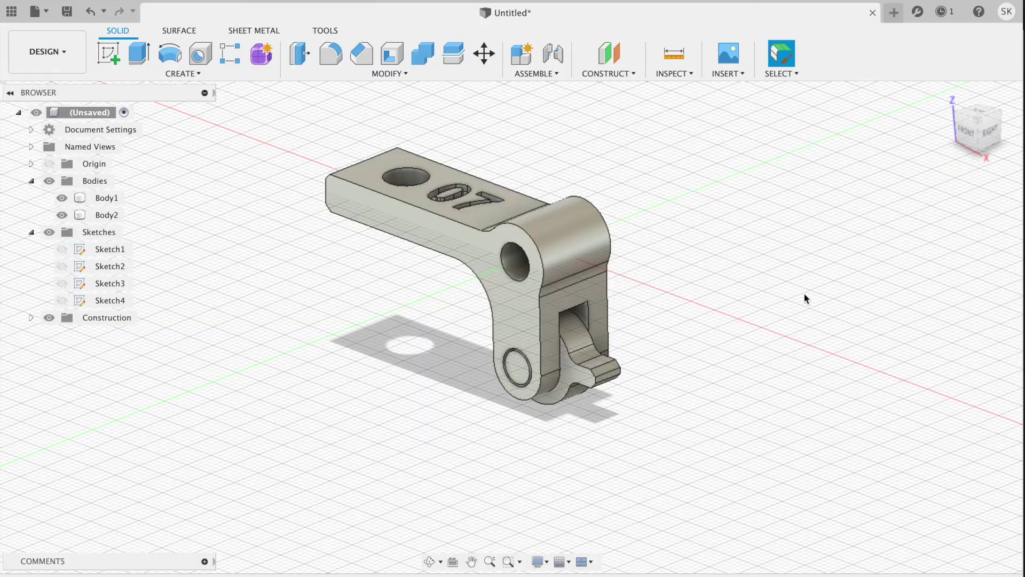
pyautogui.press('super+Tab')
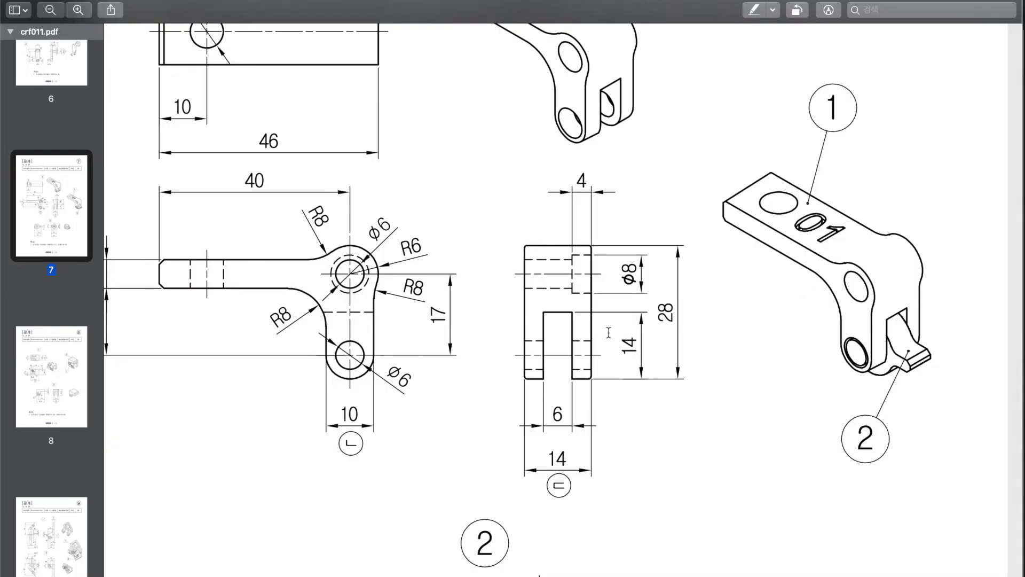
pyautogui.press('super+Tab')
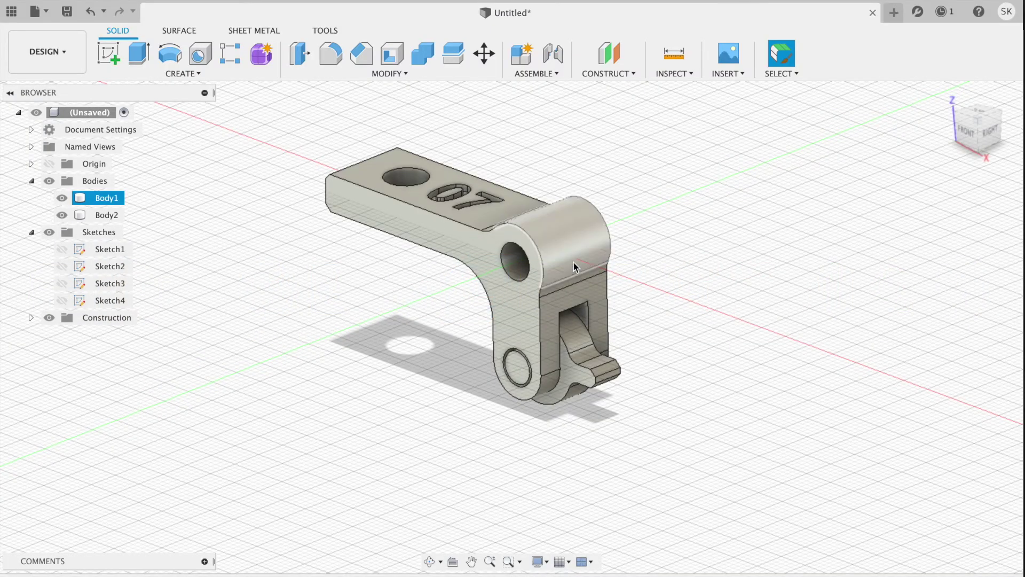
# - Orbit around the assembly, selecting the bracket body to inspect it from several angles
pyautogui.keyDown('shift'); pyautogui.moveTo(655, 239); pyautogui.dragTo(655, 239, button='middle'); pyautogui.keyUp('shift')
pyautogui.click(490, 225)
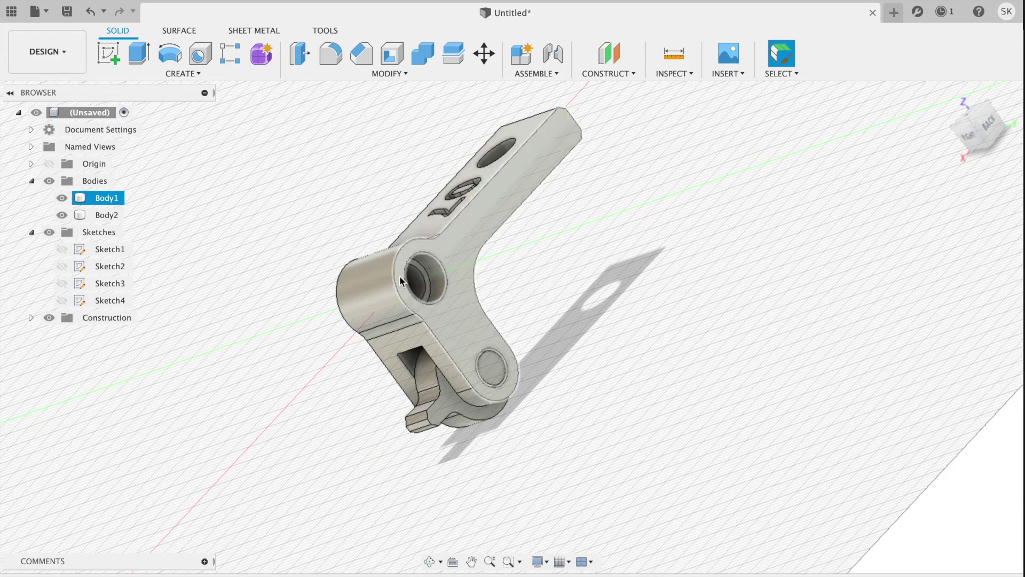
pyautogui.press('Escape')
pyautogui.keyDown('shift'); pyautogui.moveTo(585, 300); pyautogui.dragTo(585, 300, button='middle'); pyautogui.keyUp('shift')
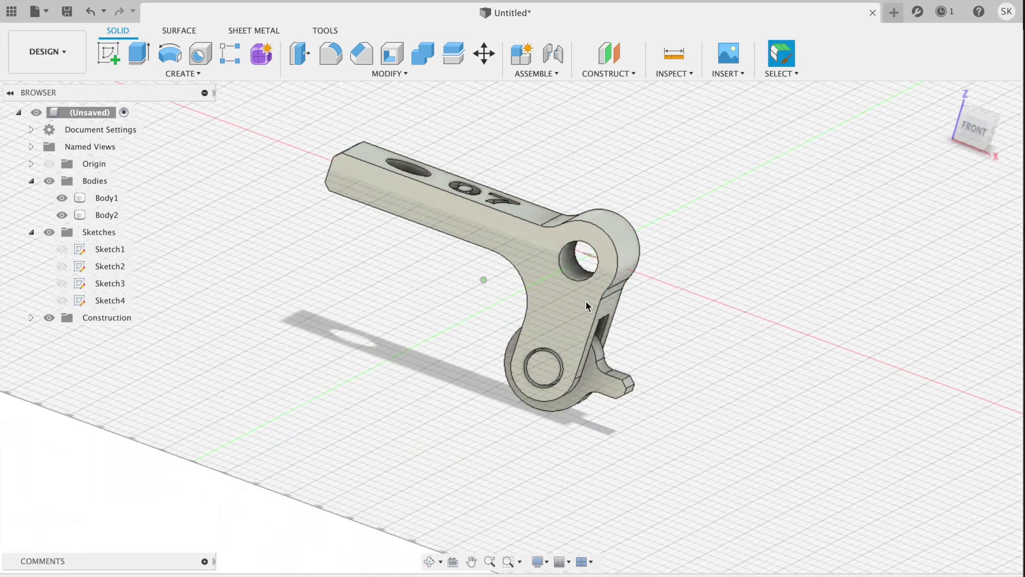
pyautogui.click(468, 235)
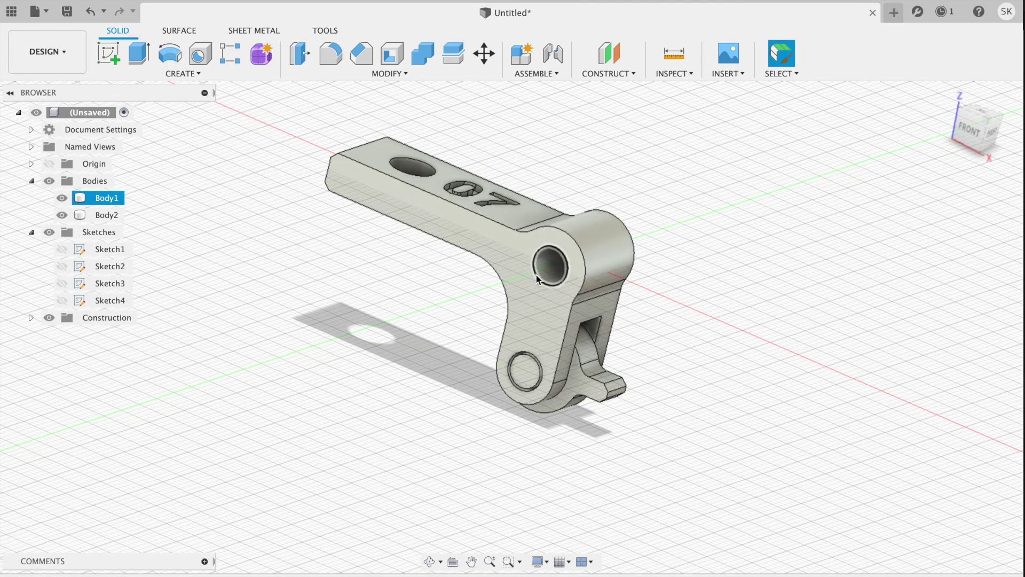
pyautogui.press('Escape')
pyautogui.keyDown('shift'); pyautogui.moveTo(671, 324); pyautogui.dragTo(671, 326, button='middle'); pyautogui.keyUp('shift')
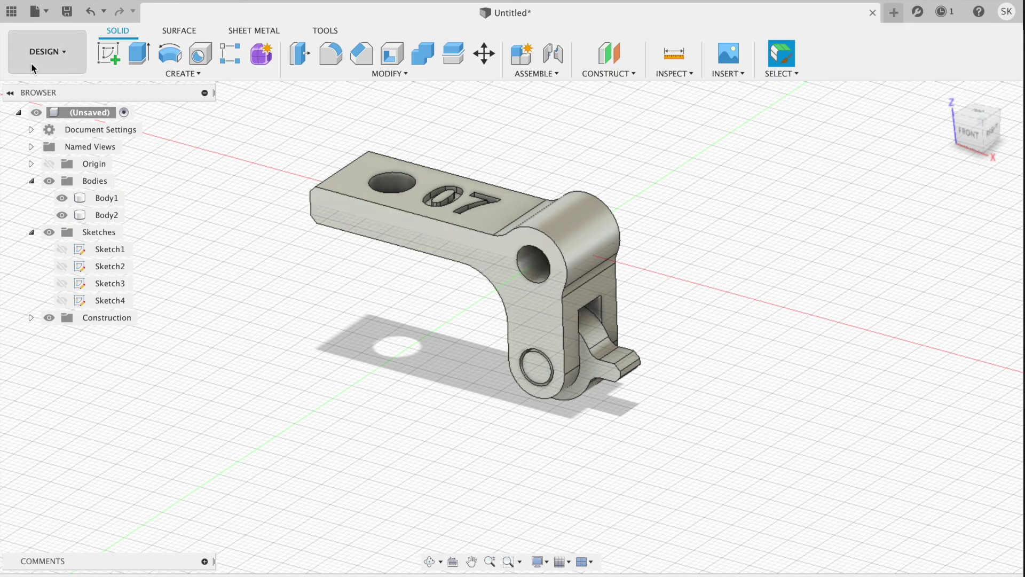
# - Export the design as 07_01.f3d into the Desktop/07 folder
pyautogui.click(35, 12)
pyautogui.click(73, 184)
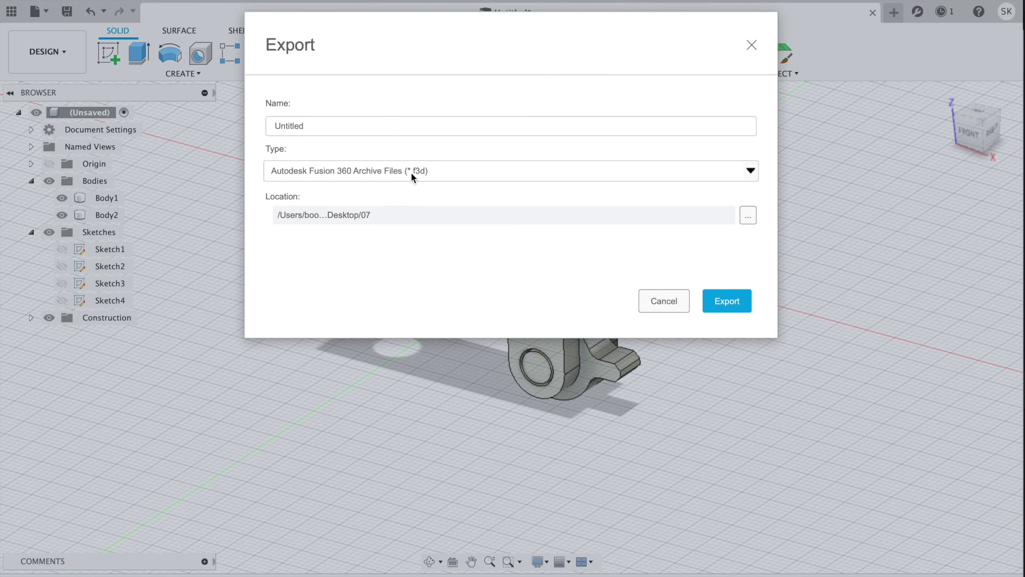
pyautogui.click(748, 216)
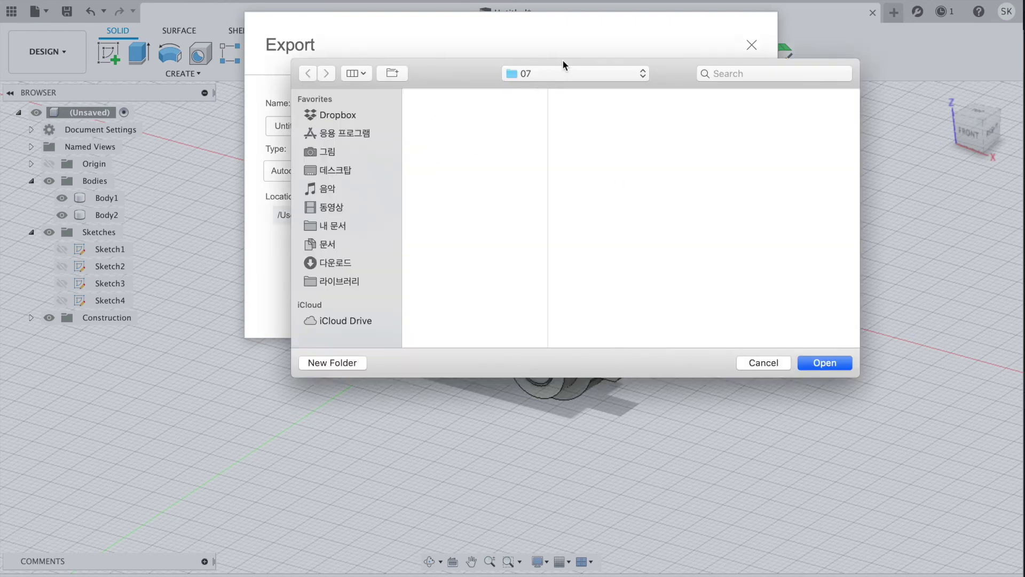
pyautogui.click(825, 362)
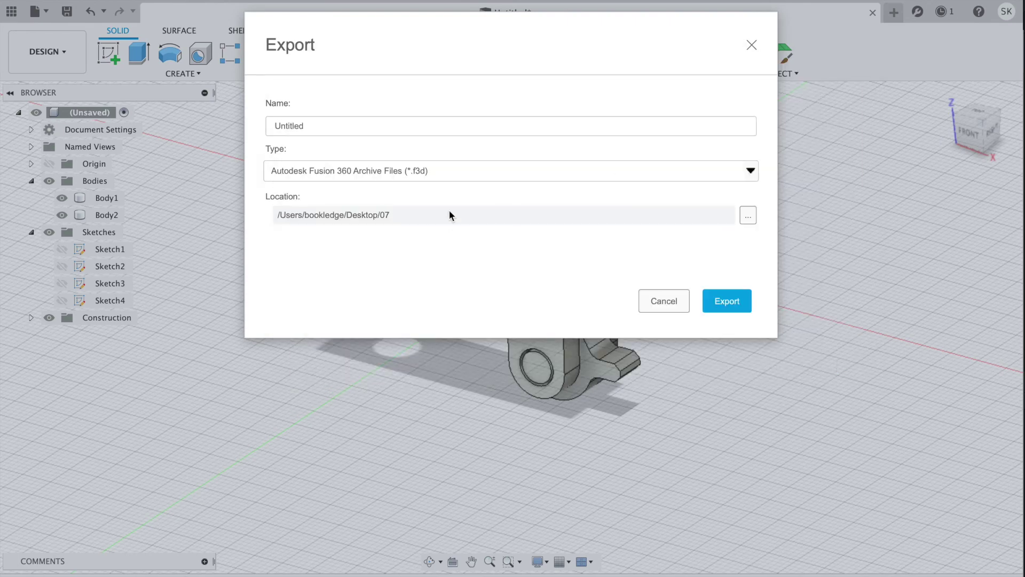
pyautogui.doubleClick(450, 127)
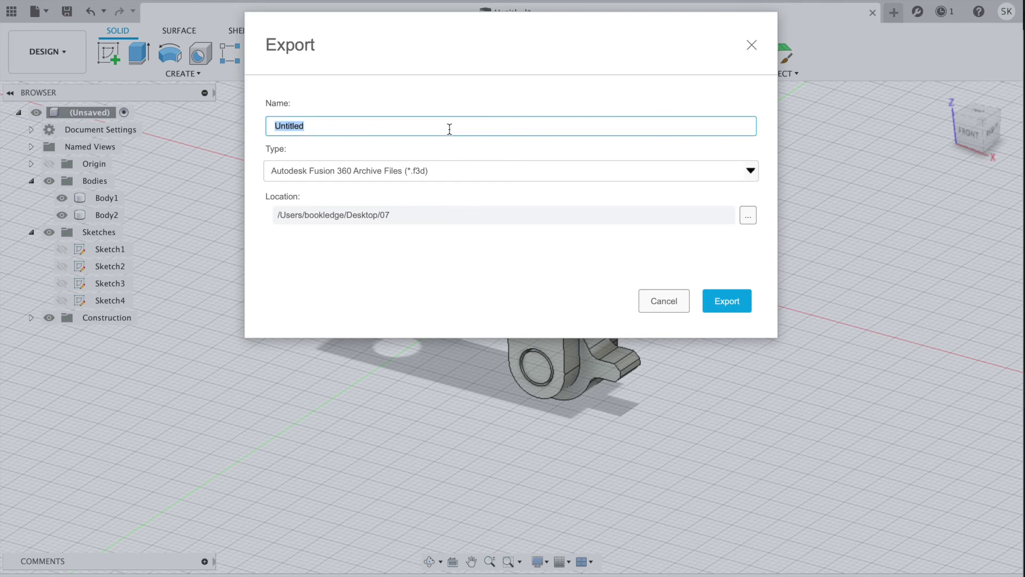
pyautogui.write('0')
pyautogui.write('7_')
pyautogui.write('01')
pyautogui.doubleClick(422, 127)
pyautogui.click(726, 301)
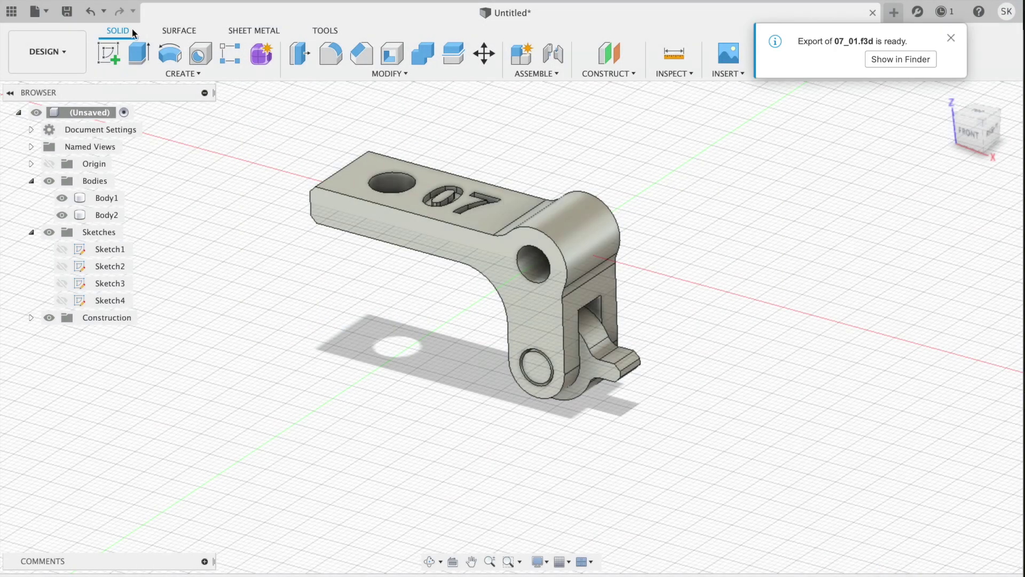
# - Hide the disc-tab body and re-export the bracket as 07_01.f3d, replacing the existing file
pyautogui.click(36, 11)
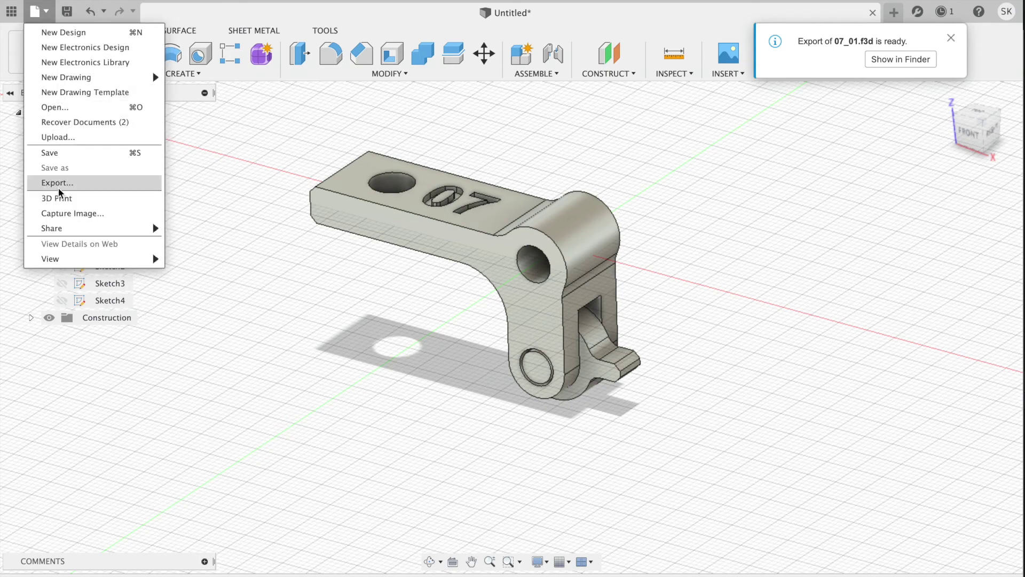
pyautogui.click(264, 132)
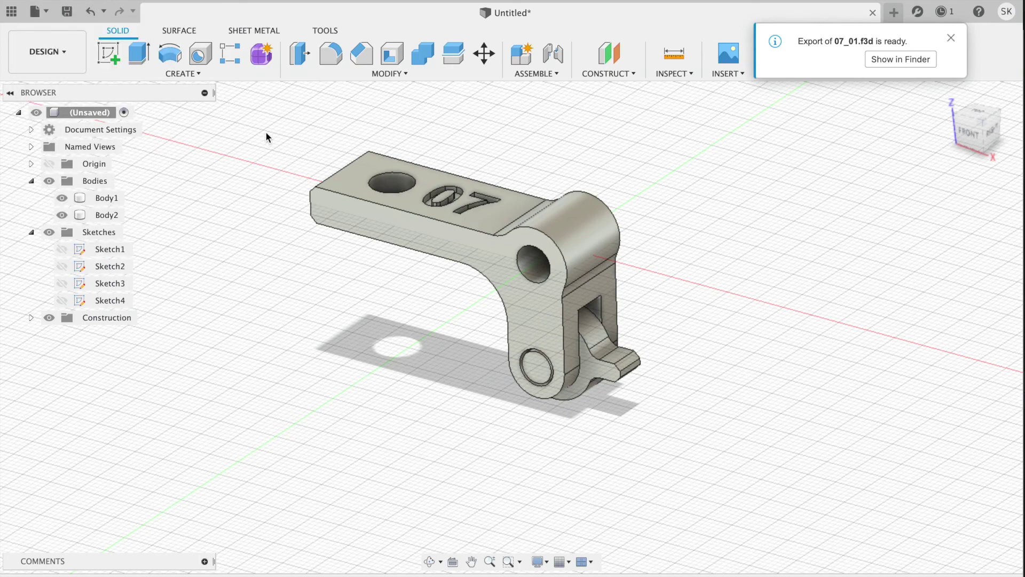
pyautogui.click(61, 215)
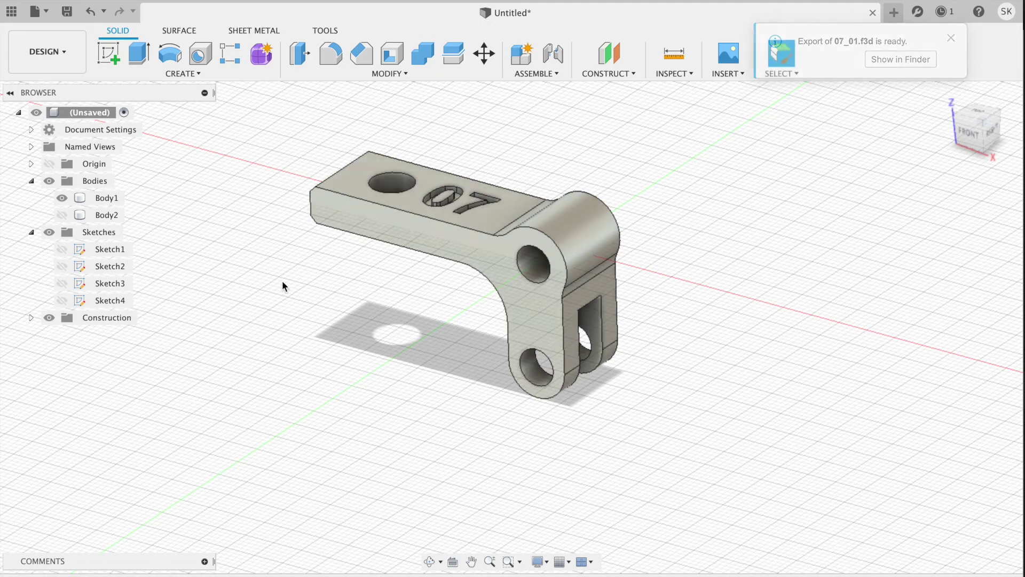
pyautogui.click(46, 13)
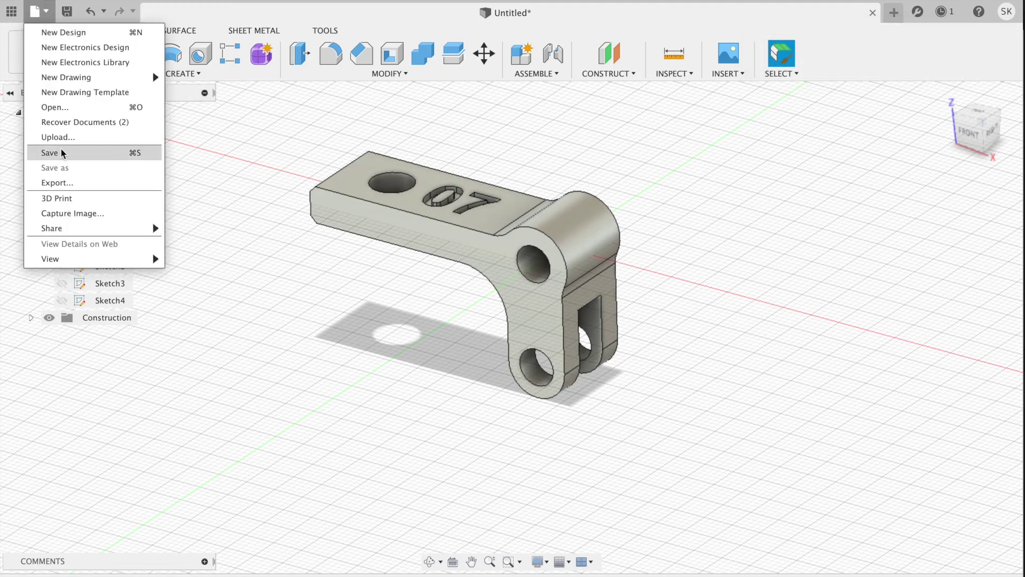
pyautogui.click(57, 180)
pyautogui.doubleClick(347, 127)
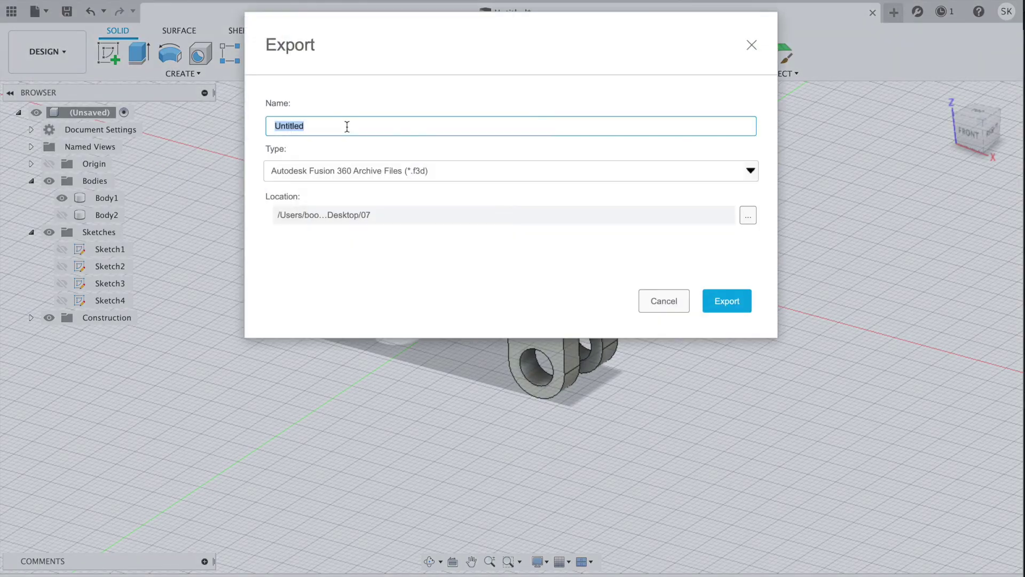
pyautogui.write('07_01')
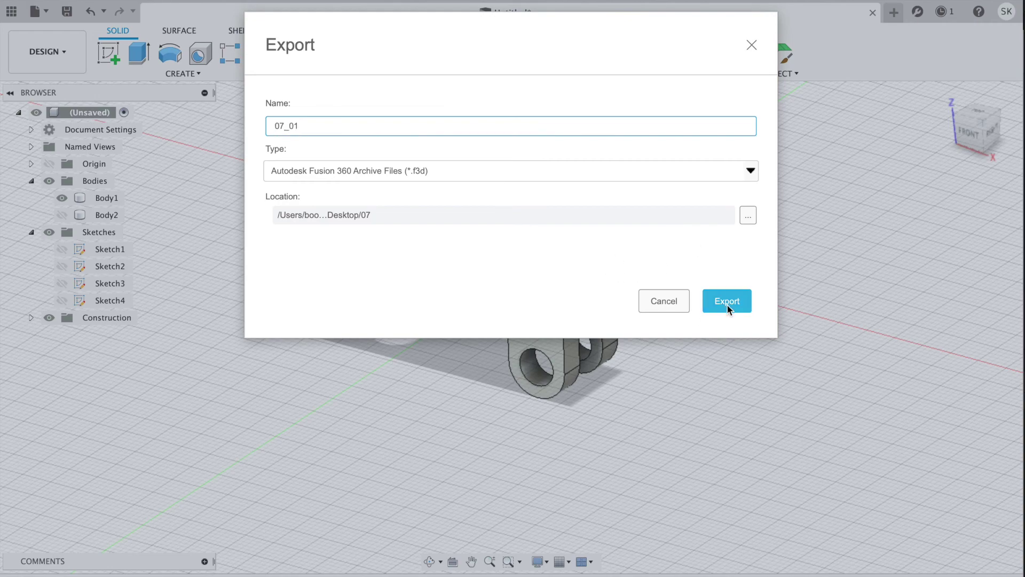
pyautogui.click(726, 303)
pyautogui.click(605, 309)
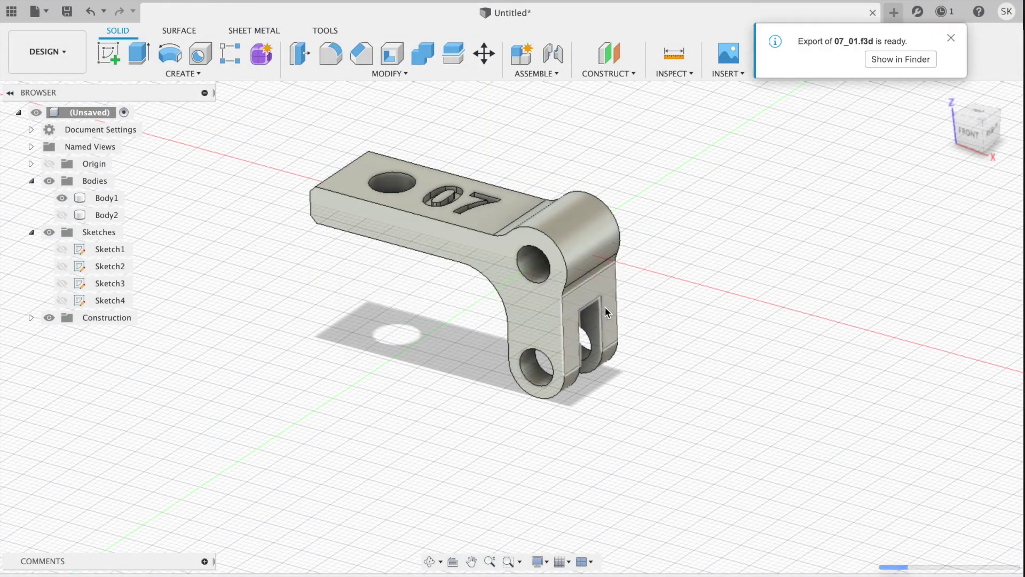
# - Export the design as 07_01.step in STEP format, then show the disc-tab body again
pyautogui.click(36, 11)
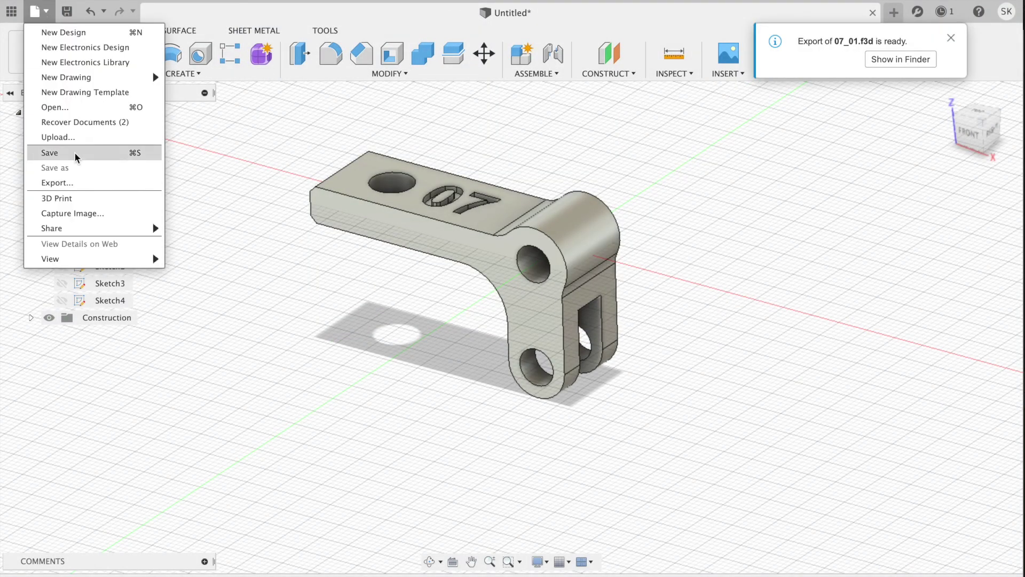
pyautogui.click(79, 184)
pyautogui.click(373, 126)
pyautogui.doubleClick(373, 126)
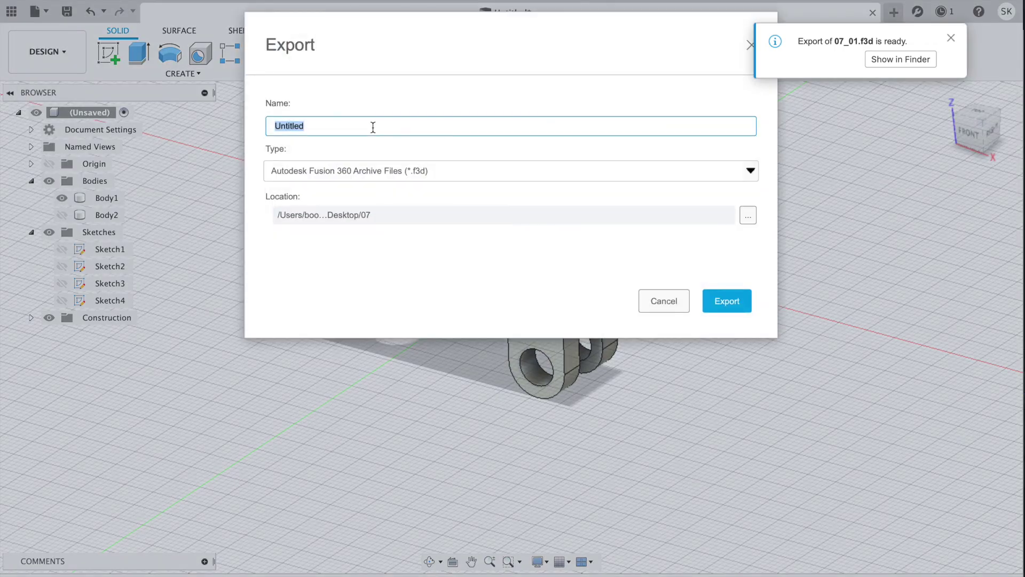
pyautogui.write('07_01')
pyautogui.click(502, 174)
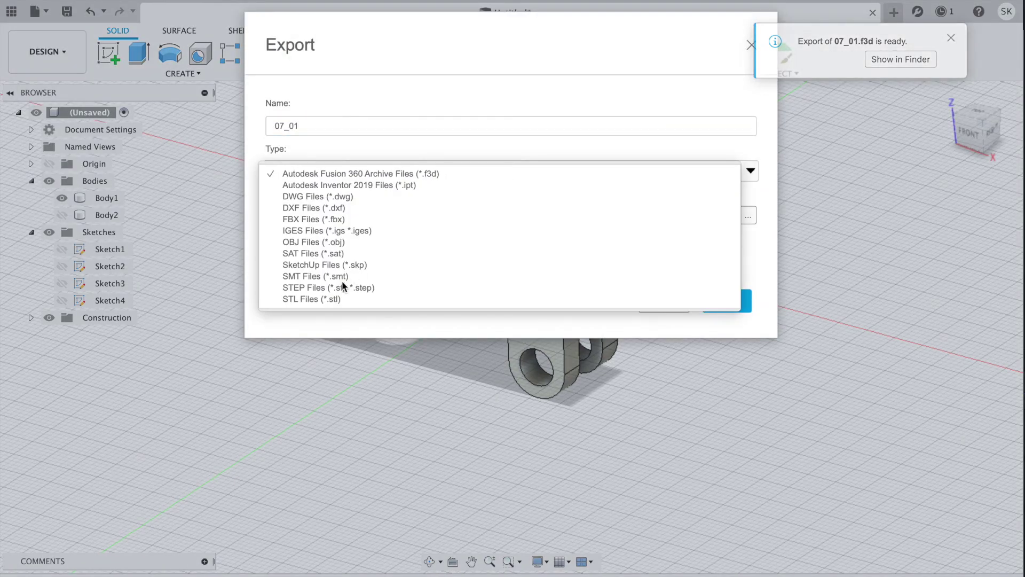
pyautogui.click(344, 289)
pyautogui.click(722, 309)
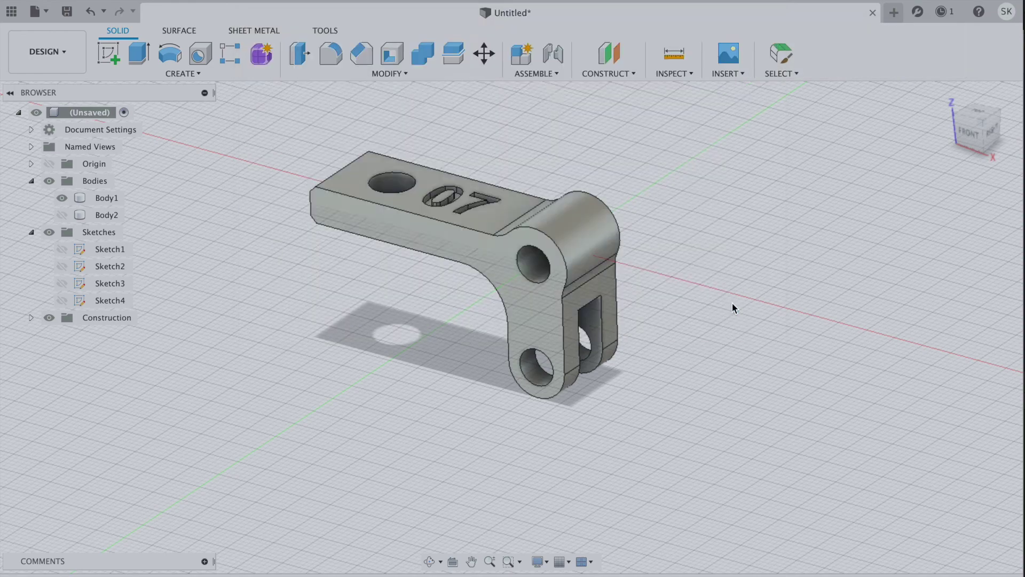
pyautogui.click(65, 214)
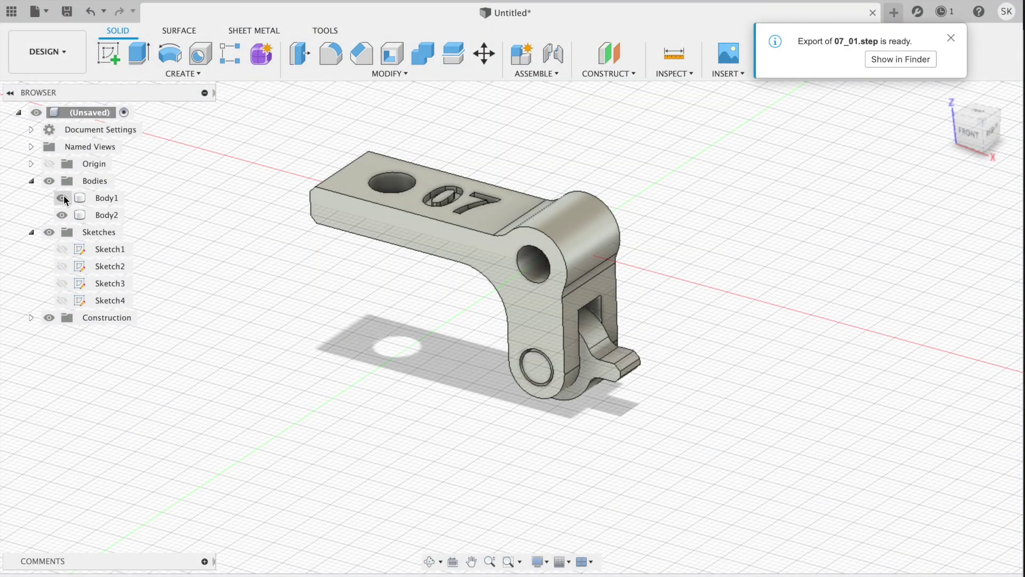
# - Hide Body1 and export the disc-tab part alone as 07_02.f3d
pyautogui.click(61, 196)
pyautogui.click(39, 11)
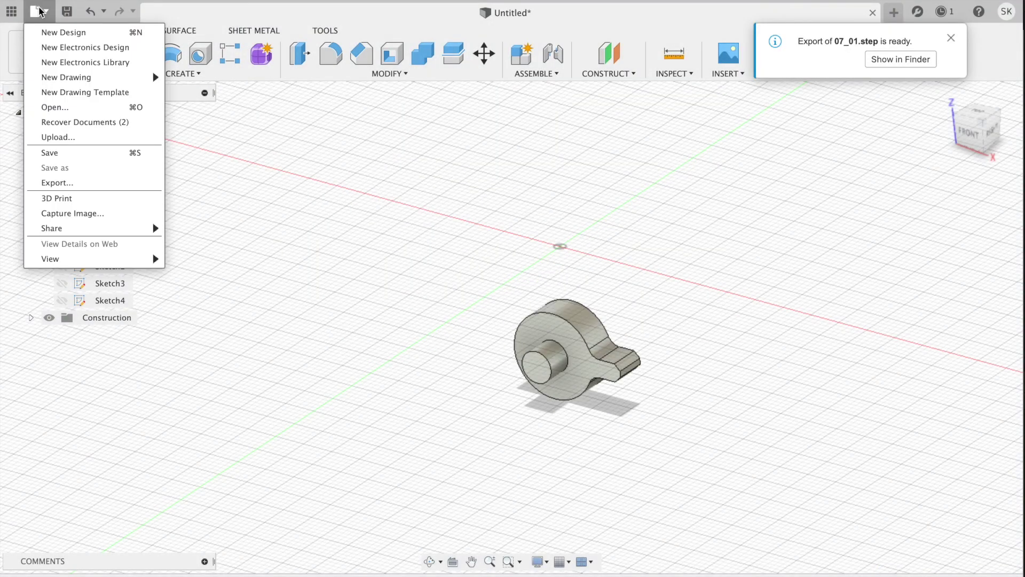
pyautogui.click(69, 182)
pyautogui.doubleClick(310, 123)
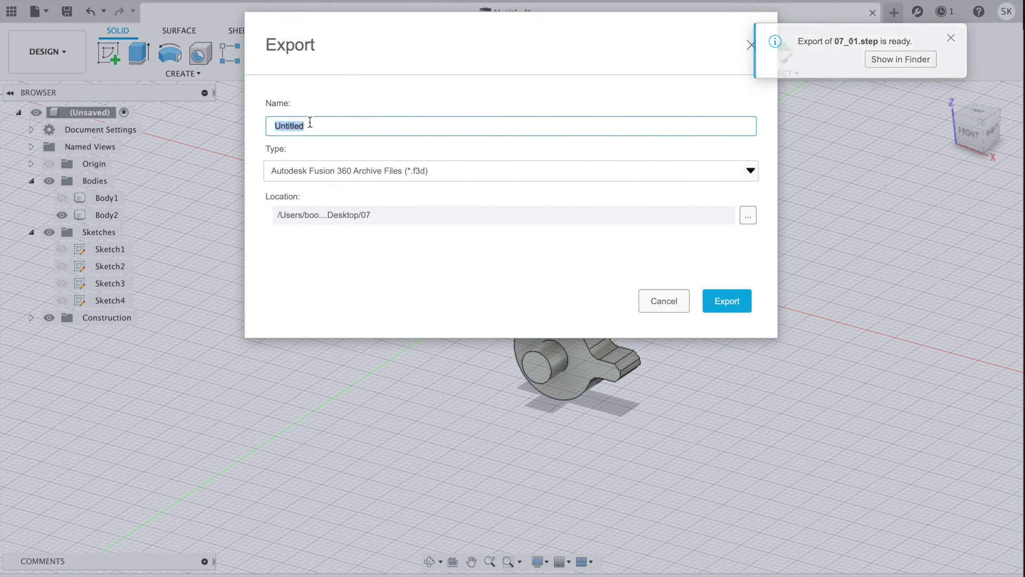
pyautogui.write('07_02')
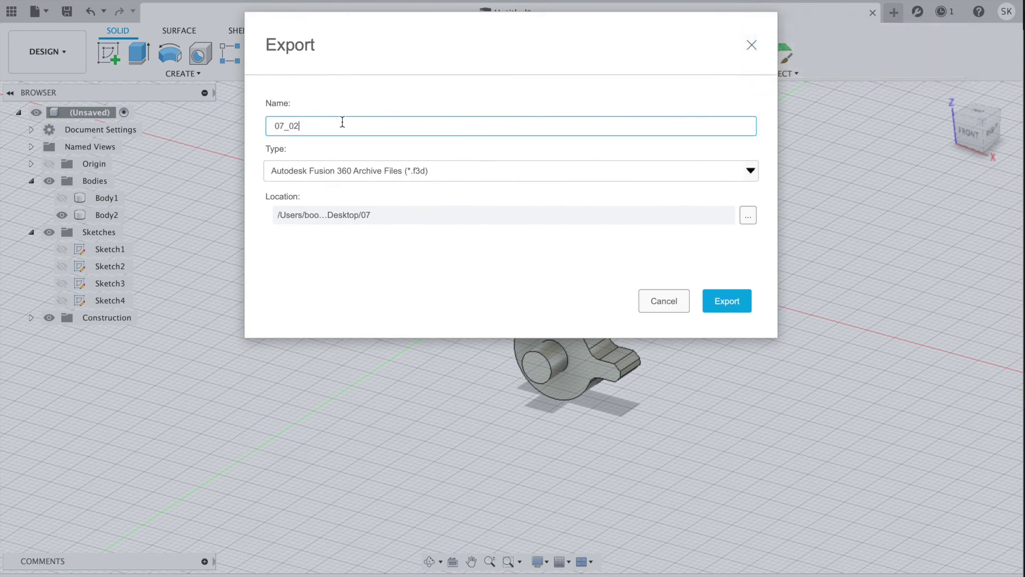
pyautogui.doubleClick(343, 123)
pyautogui.press('Return')
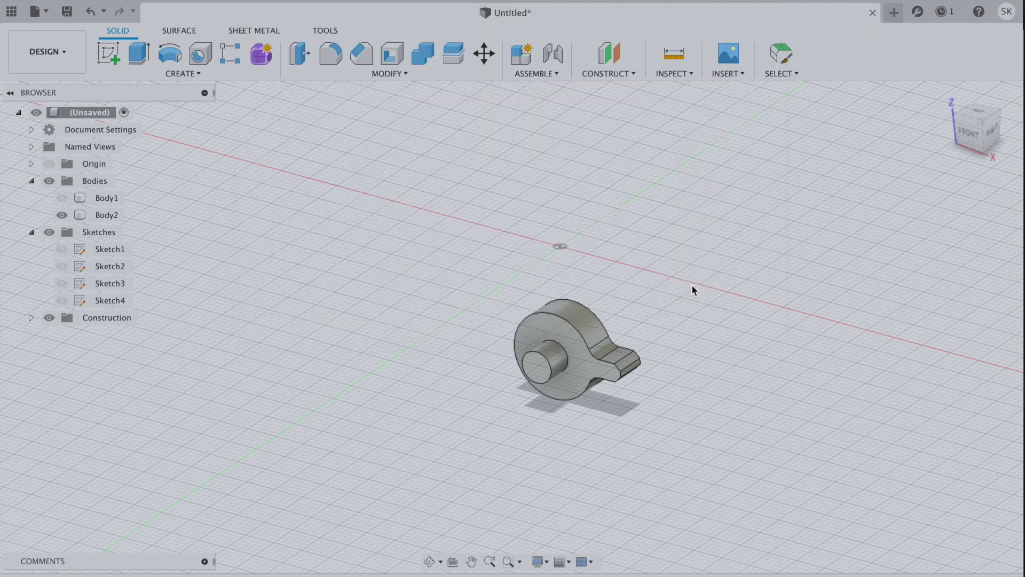
# - Export the disc-tab part as 07_02.step in STEP format
pyautogui.click(40, 13)
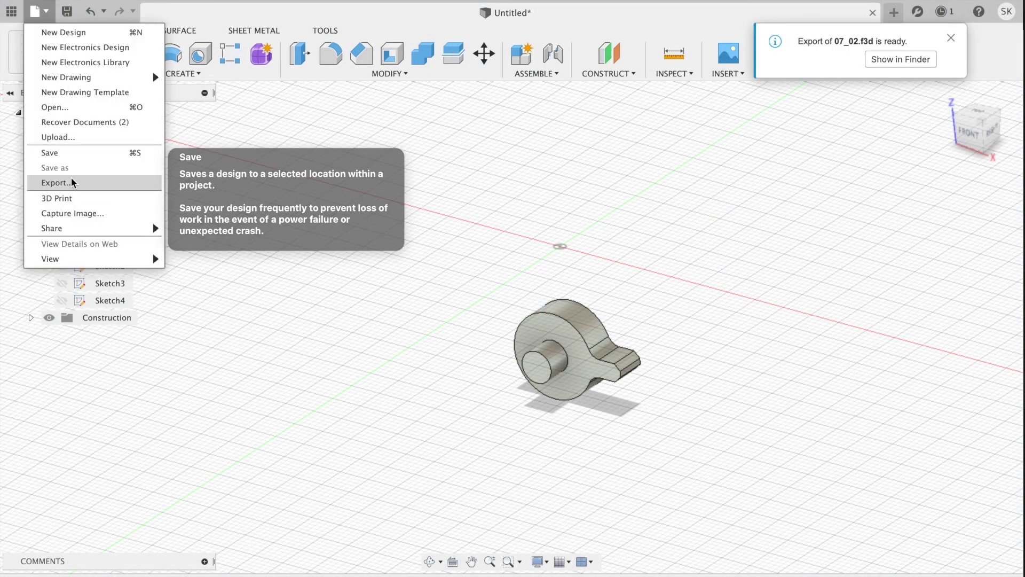
pyautogui.click(57, 182)
pyautogui.click(314, 119)
pyautogui.doubleClick(314, 117)
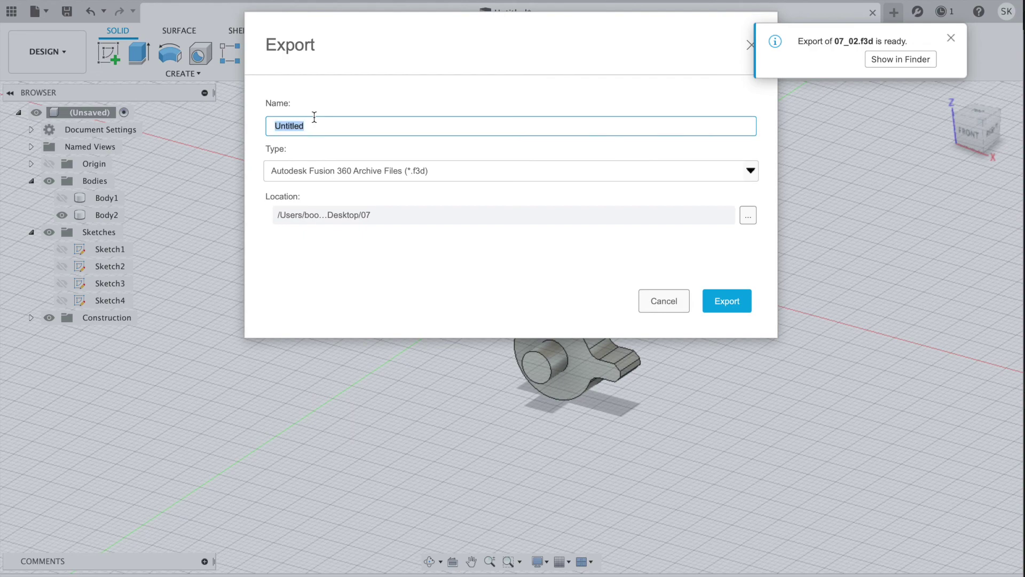
pyautogui.write('07_02')
pyautogui.click(427, 178)
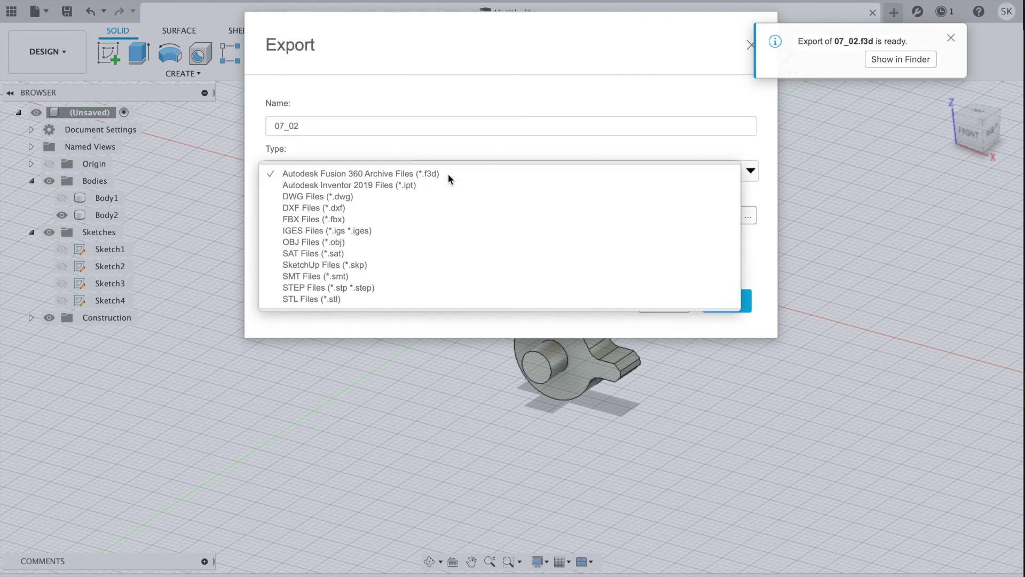
pyautogui.click(389, 285)
pyautogui.click(727, 299)
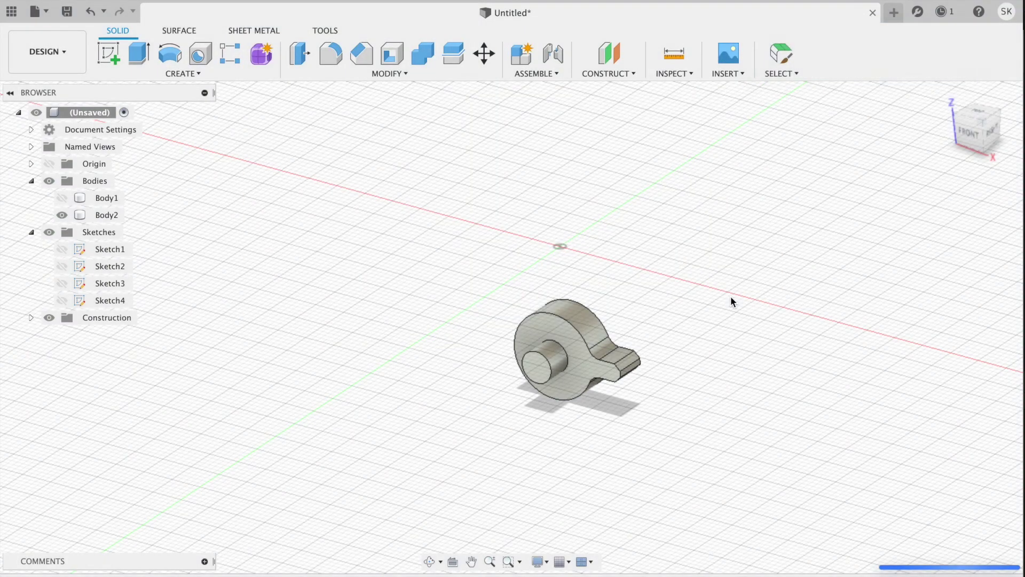
# - Show the bracket body and export both bodies as 07_03.f3d
pyautogui.click(61, 198)
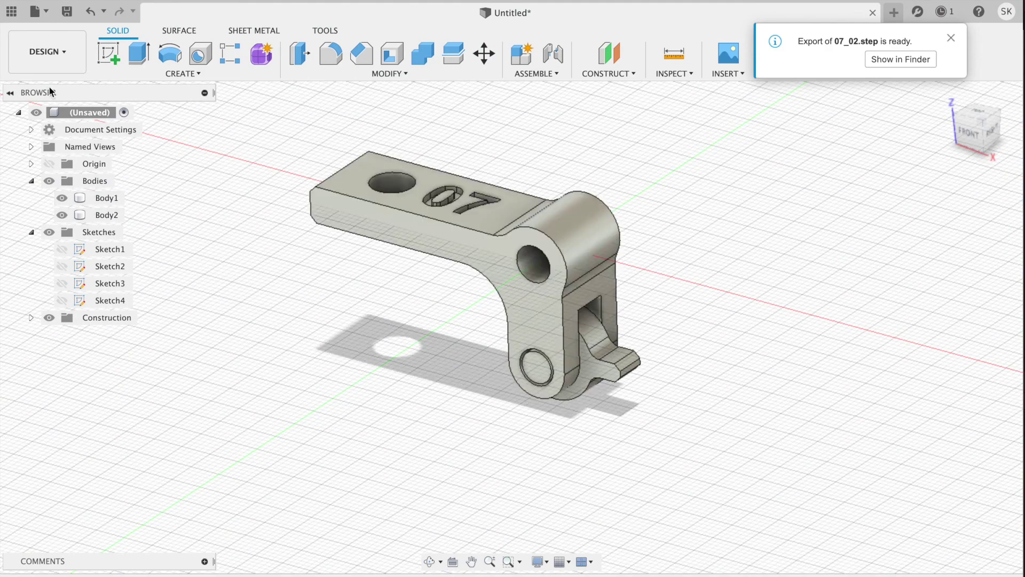
pyautogui.click(38, 12)
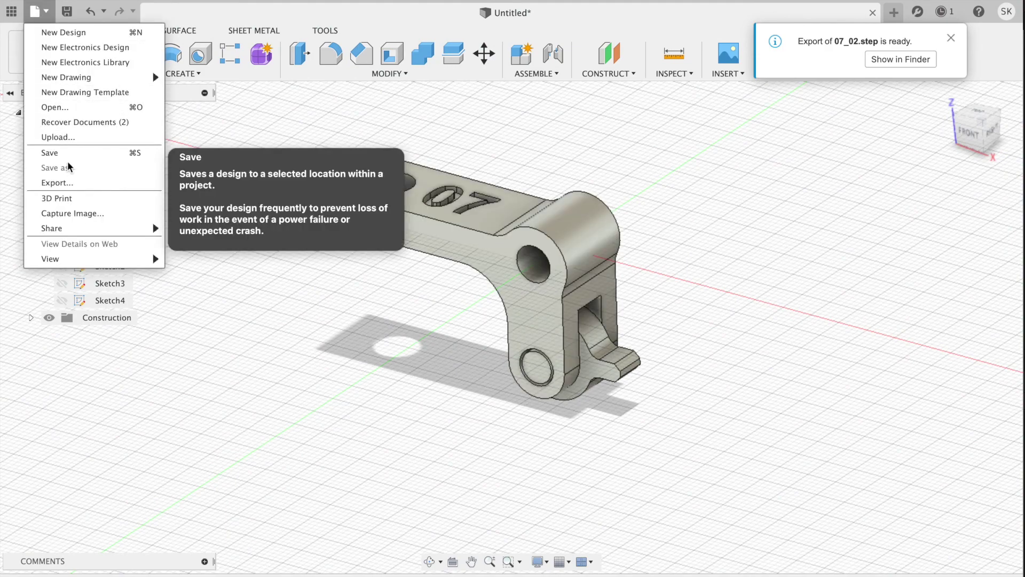
pyautogui.click(64, 182)
pyautogui.doubleClick(402, 126)
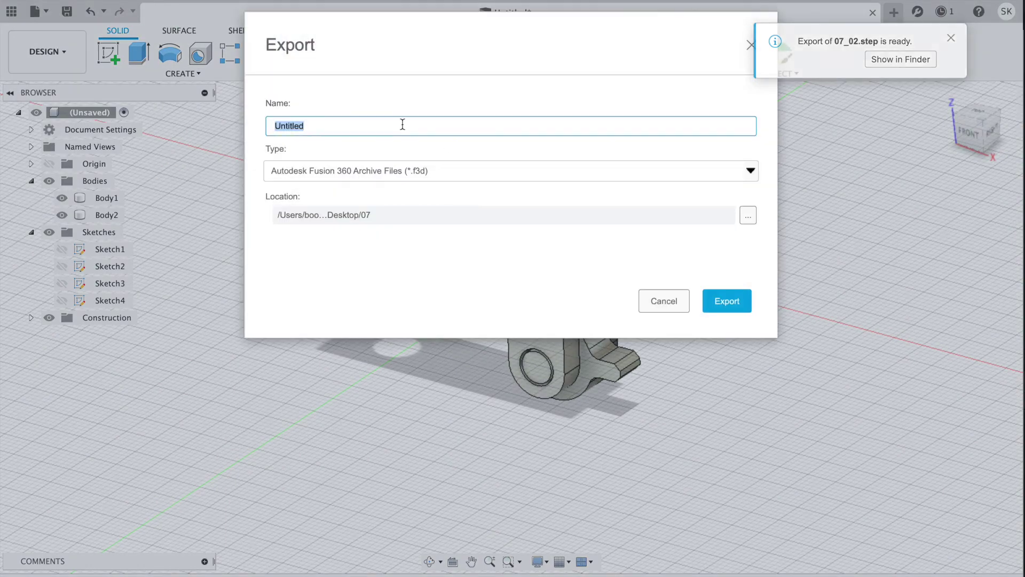
pyautogui.write('07_02')
pyautogui.press('BackSpace')
pyautogui.write('3')
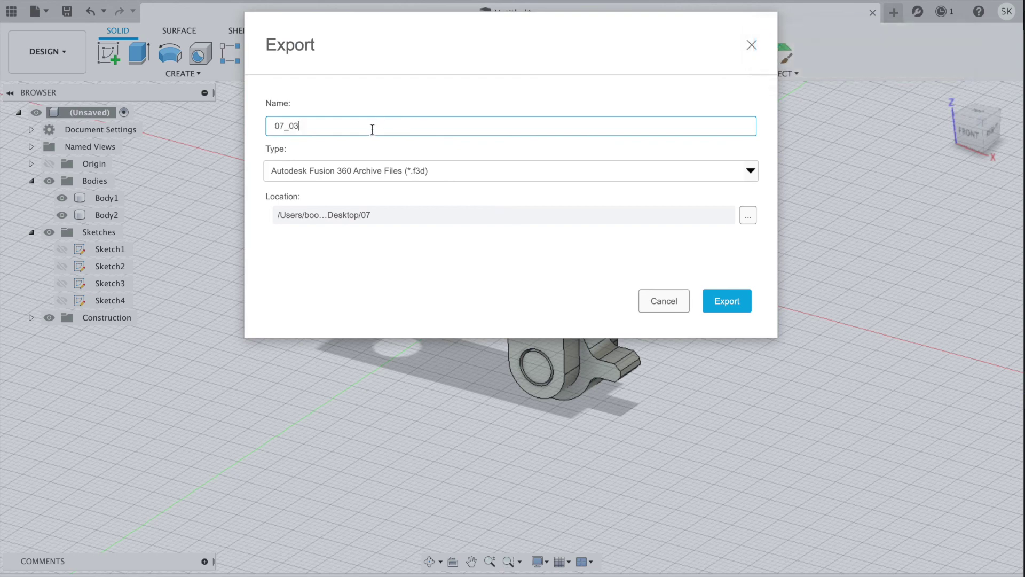
pyautogui.press('super+a')
pyautogui.press('Return')
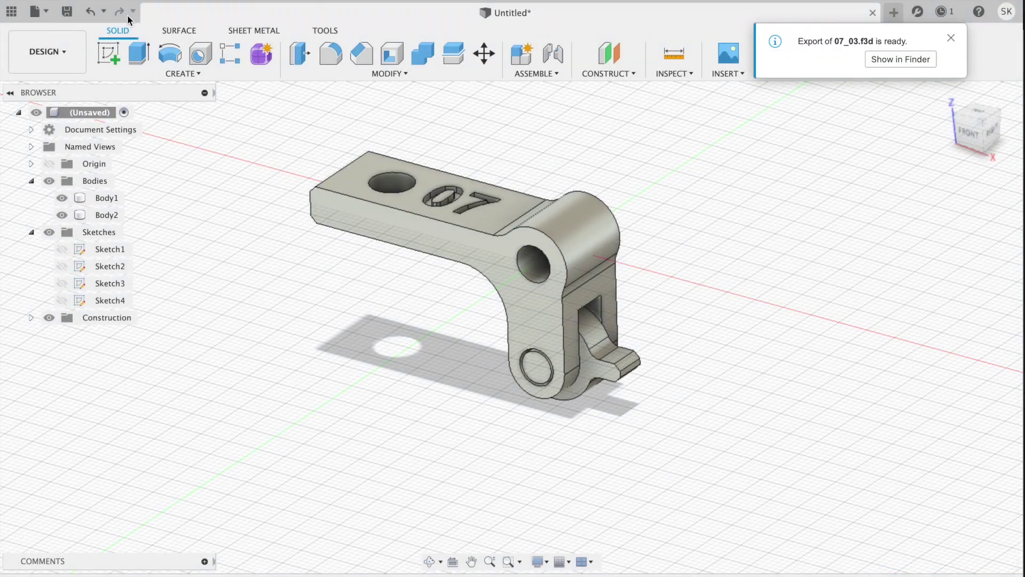
# - Export both bodies as 07_03.step in STEP format
pyautogui.click(43, 10)
pyautogui.click(57, 183)
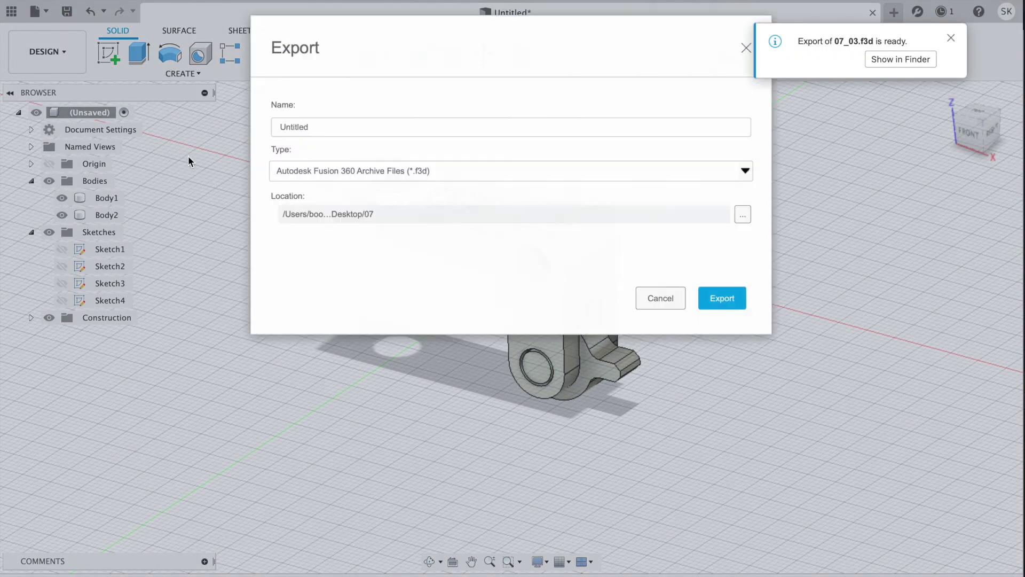
pyautogui.doubleClick(328, 123)
pyautogui.write('07_03')
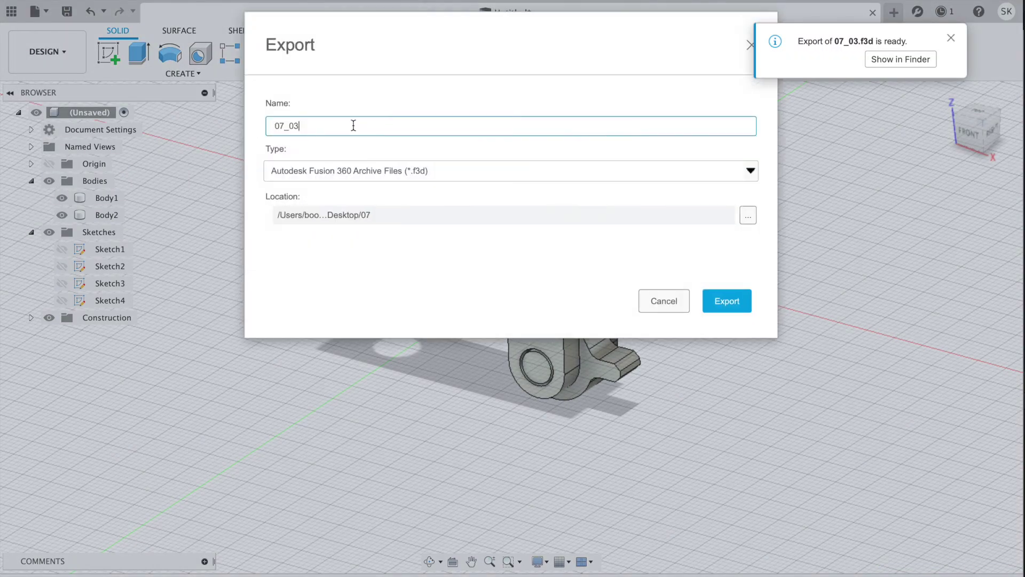
pyautogui.click(478, 171)
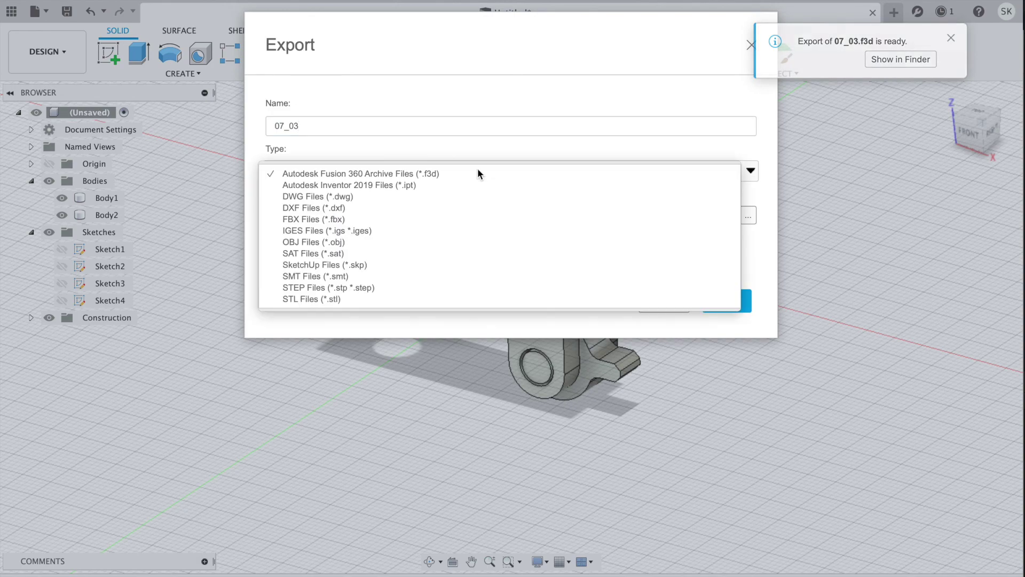
pyautogui.click(344, 287)
pyautogui.click(741, 305)
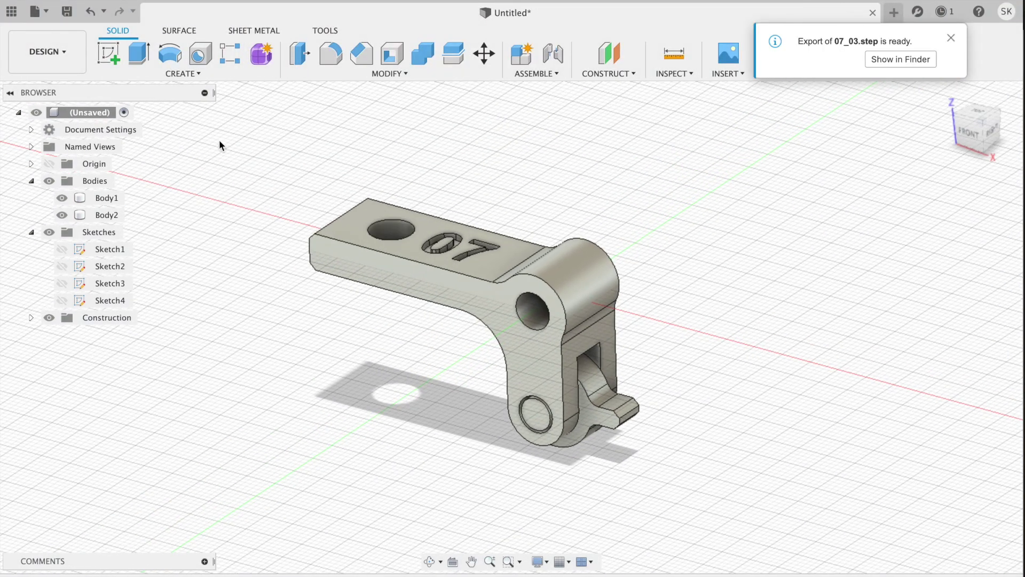
# - Save the root component as STL file 07_04 with default mesh settings
pyautogui.rightClick(121, 129)
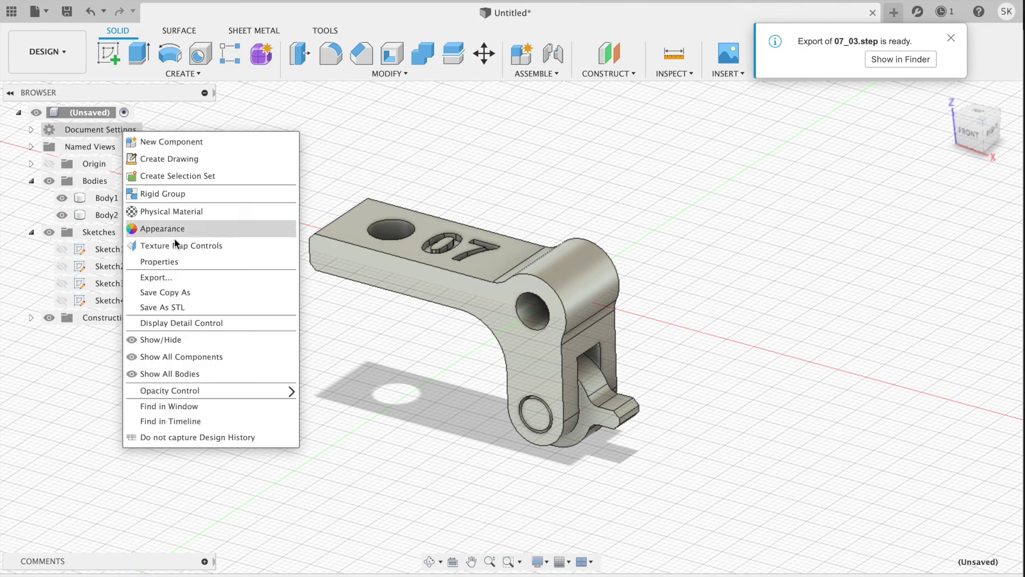
pyautogui.click(203, 308)
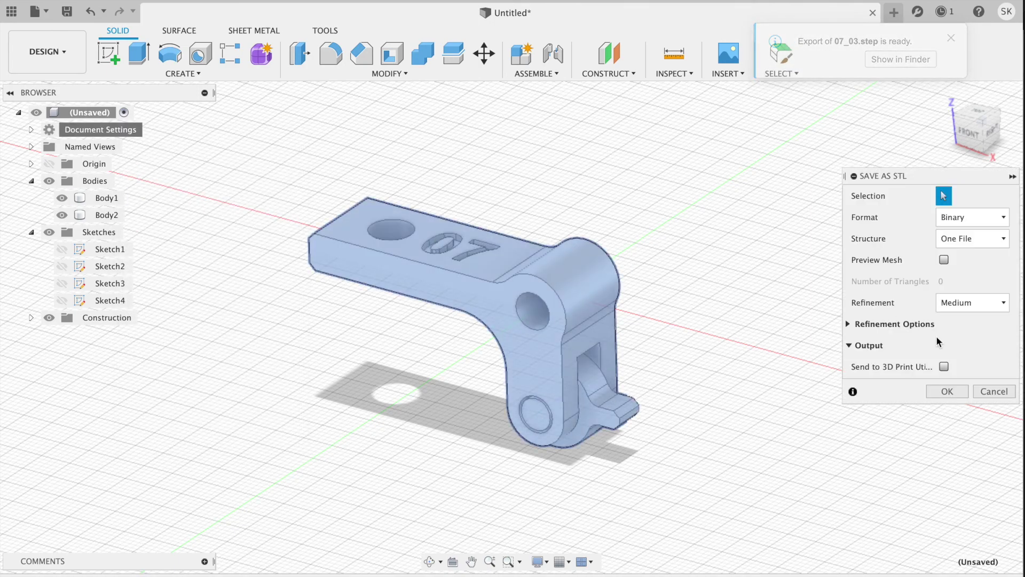
pyautogui.click(947, 391)
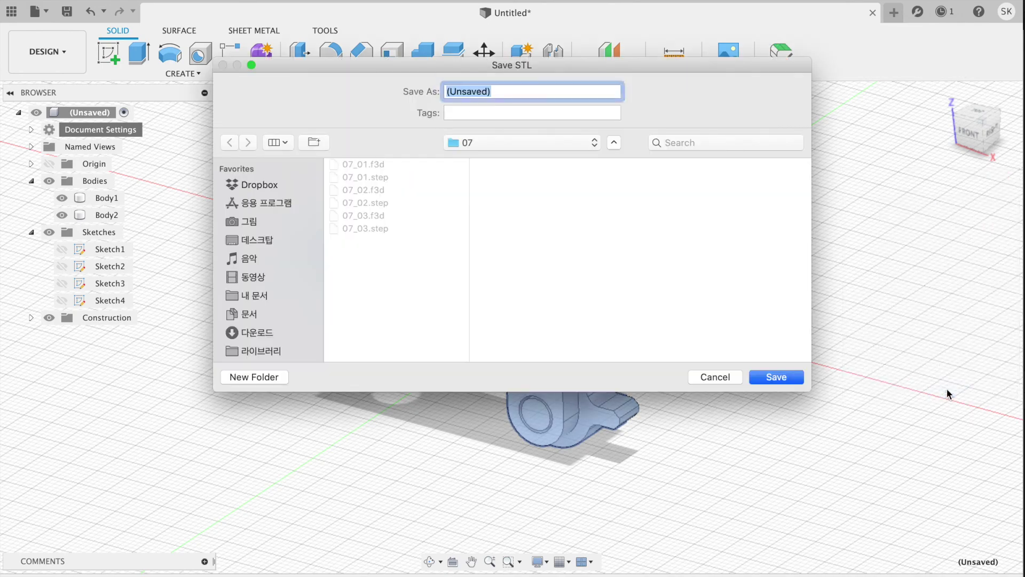
pyautogui.write('0')
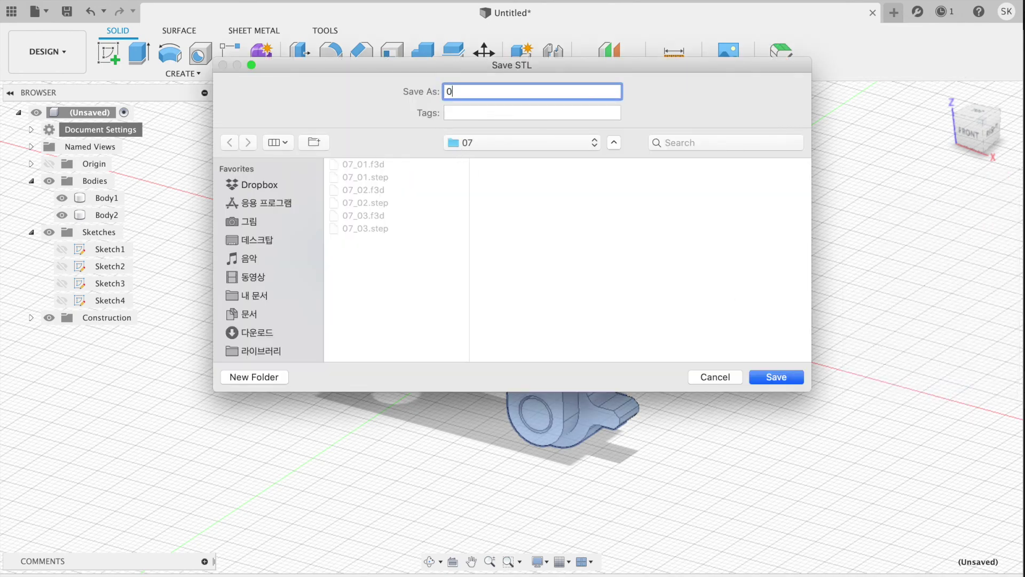
pyautogui.write('7_0')
pyautogui.write('4')
pyautogui.click(785, 378)
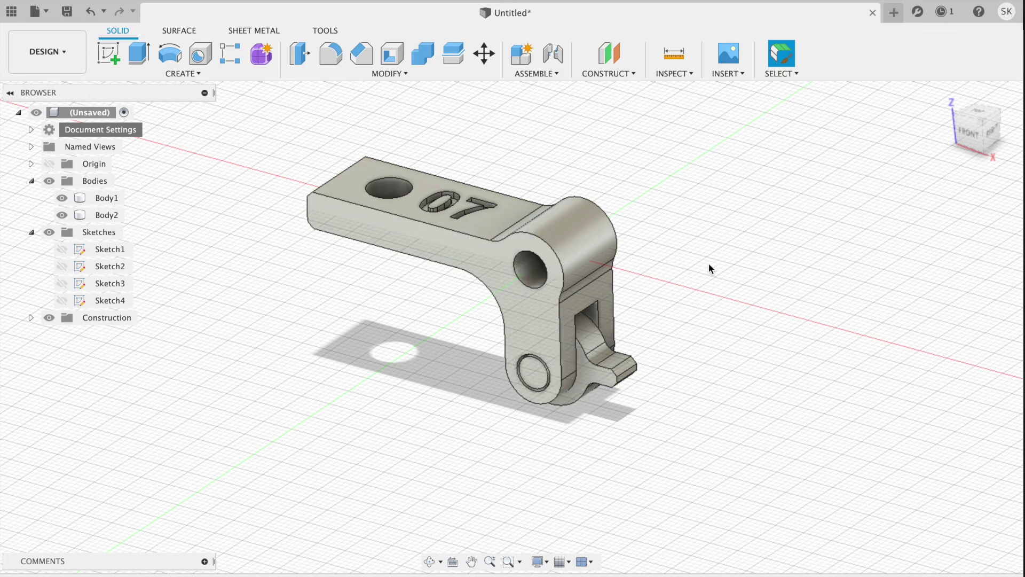
pyautogui.keyDown('shift'); pyautogui.scroll(-10, 719, 260); pyautogui.keyUp('shift')
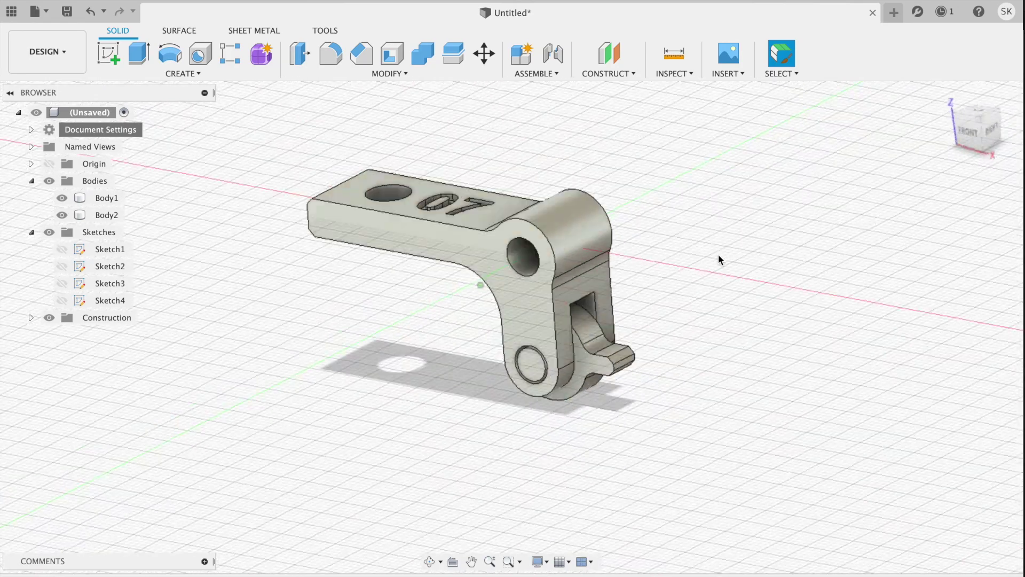
pyautogui.keyDown('shift'); pyautogui.scroll(-2, 719, 260); pyautogui.keyUp('shift')
pyautogui.keyDown('shift'); pyautogui.scroll(-2, 719, 259); pyautogui.keyUp('shift')
pyautogui.keyDown('shift'); pyautogui.scroll(-1, 718, 260); pyautogui.keyUp('shift')
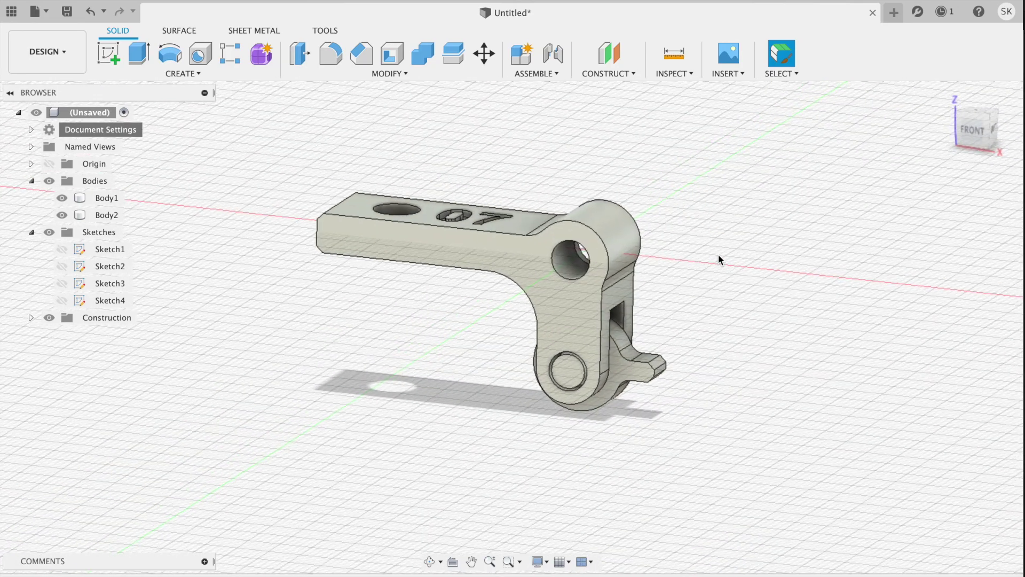
pyautogui.keyDown('shift'); pyautogui.scroll(-1, 719, 259); pyautogui.keyUp('shift')
pyautogui.keyDown('shift'); pyautogui.scroll(-1, 719, 260); pyautogui.keyUp('shift')
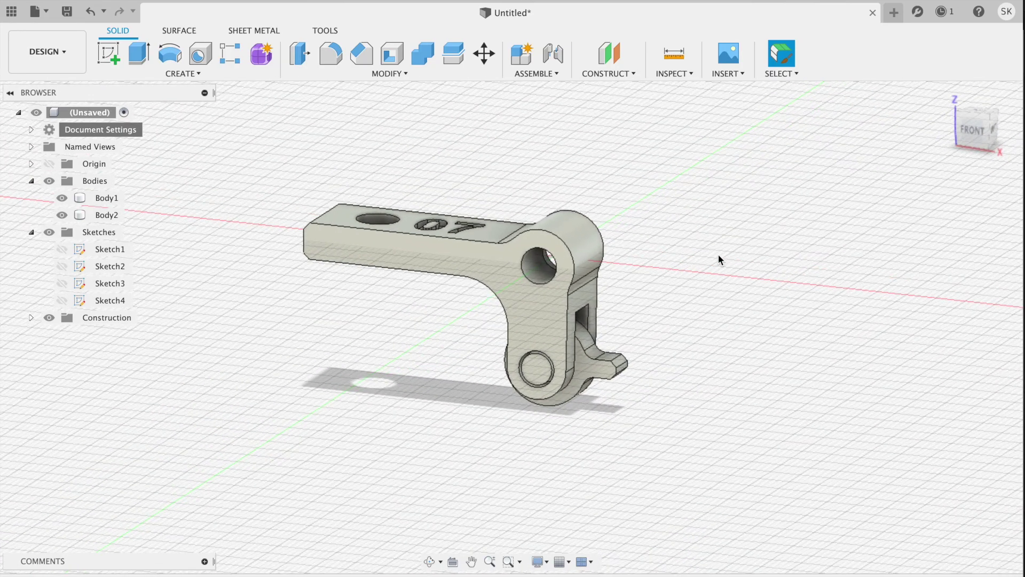